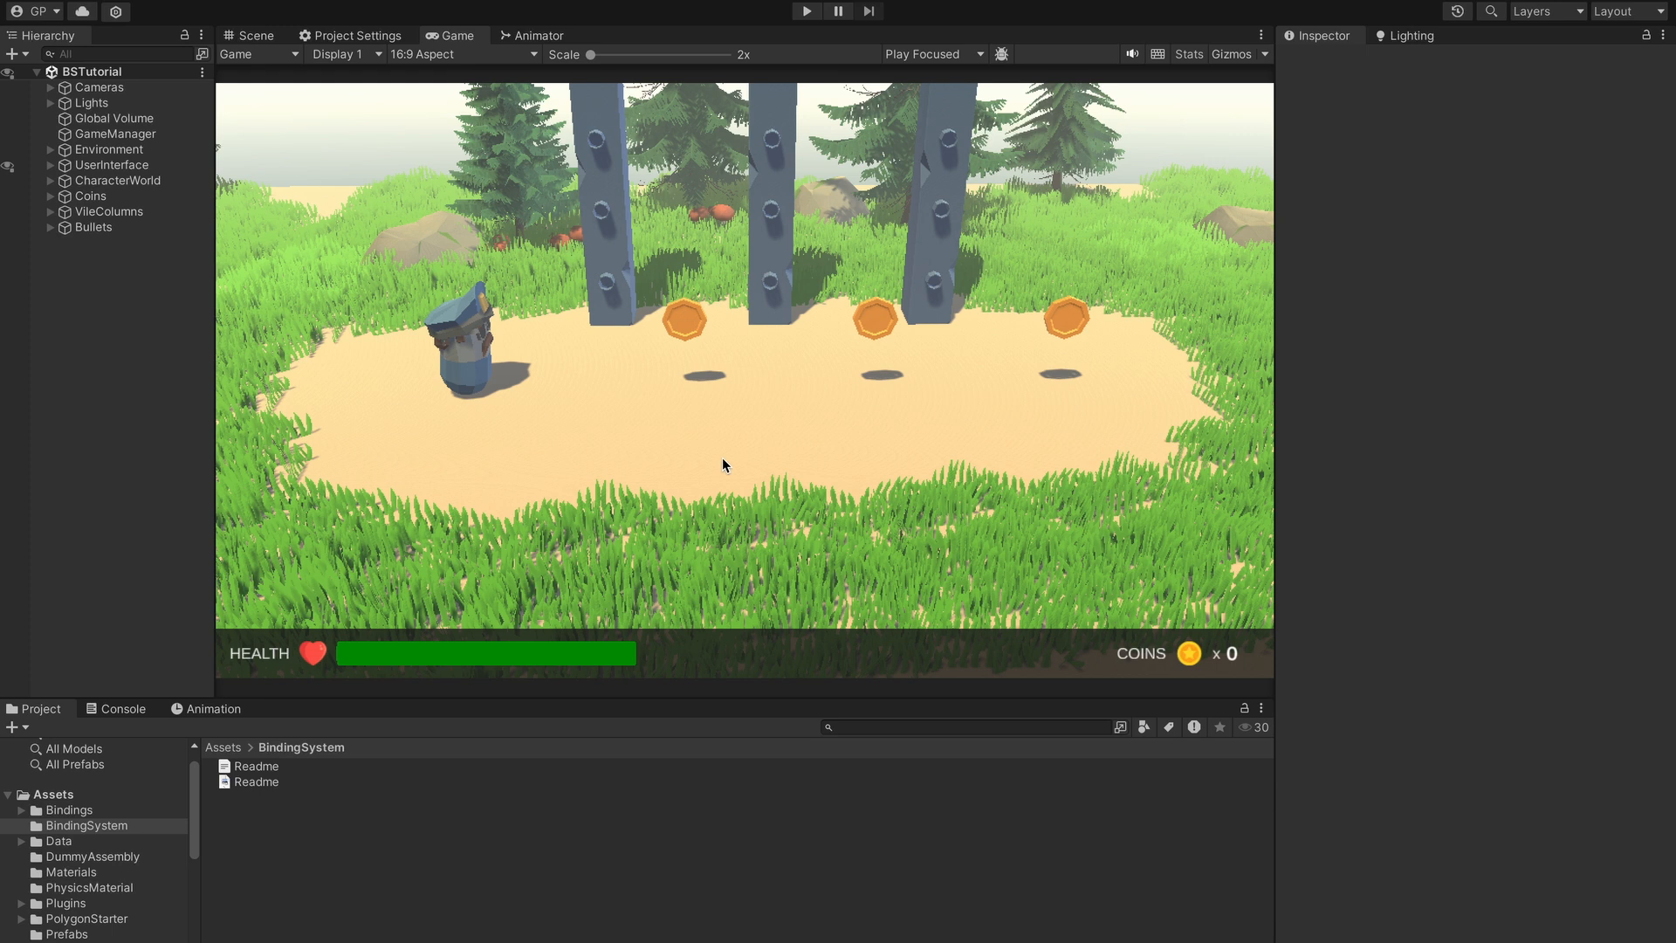
- Start play mode and move the character left and right across the arena
{"action": "left_click", "coordinate": [807, 12]}
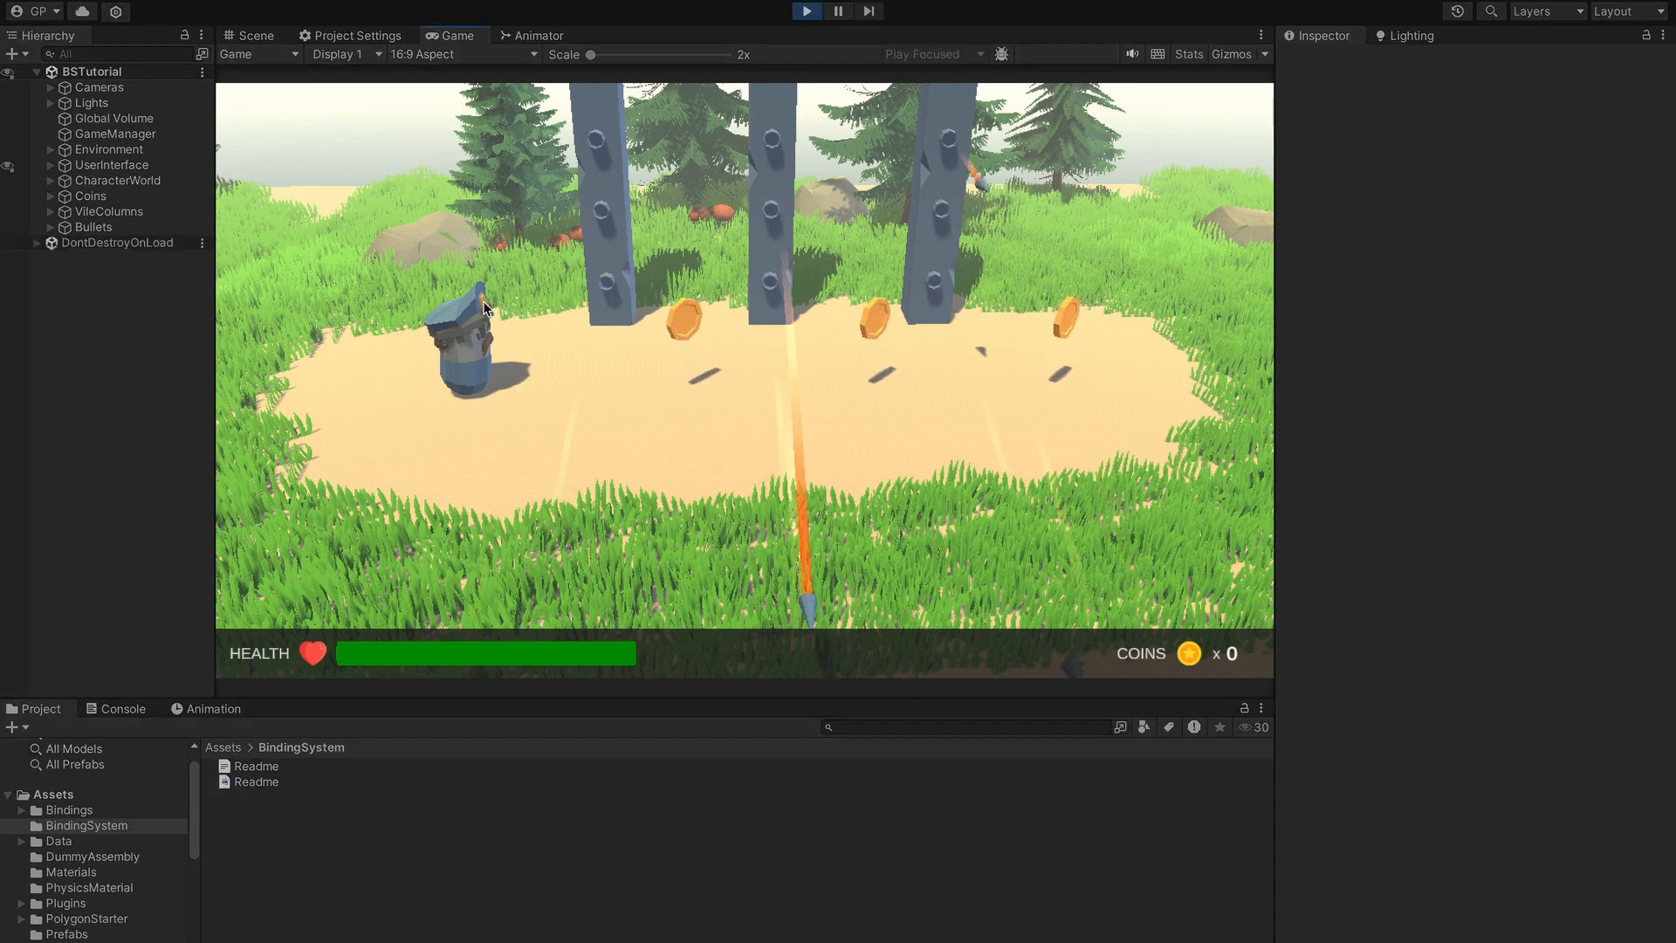
{"action": "key", "text": "d"}
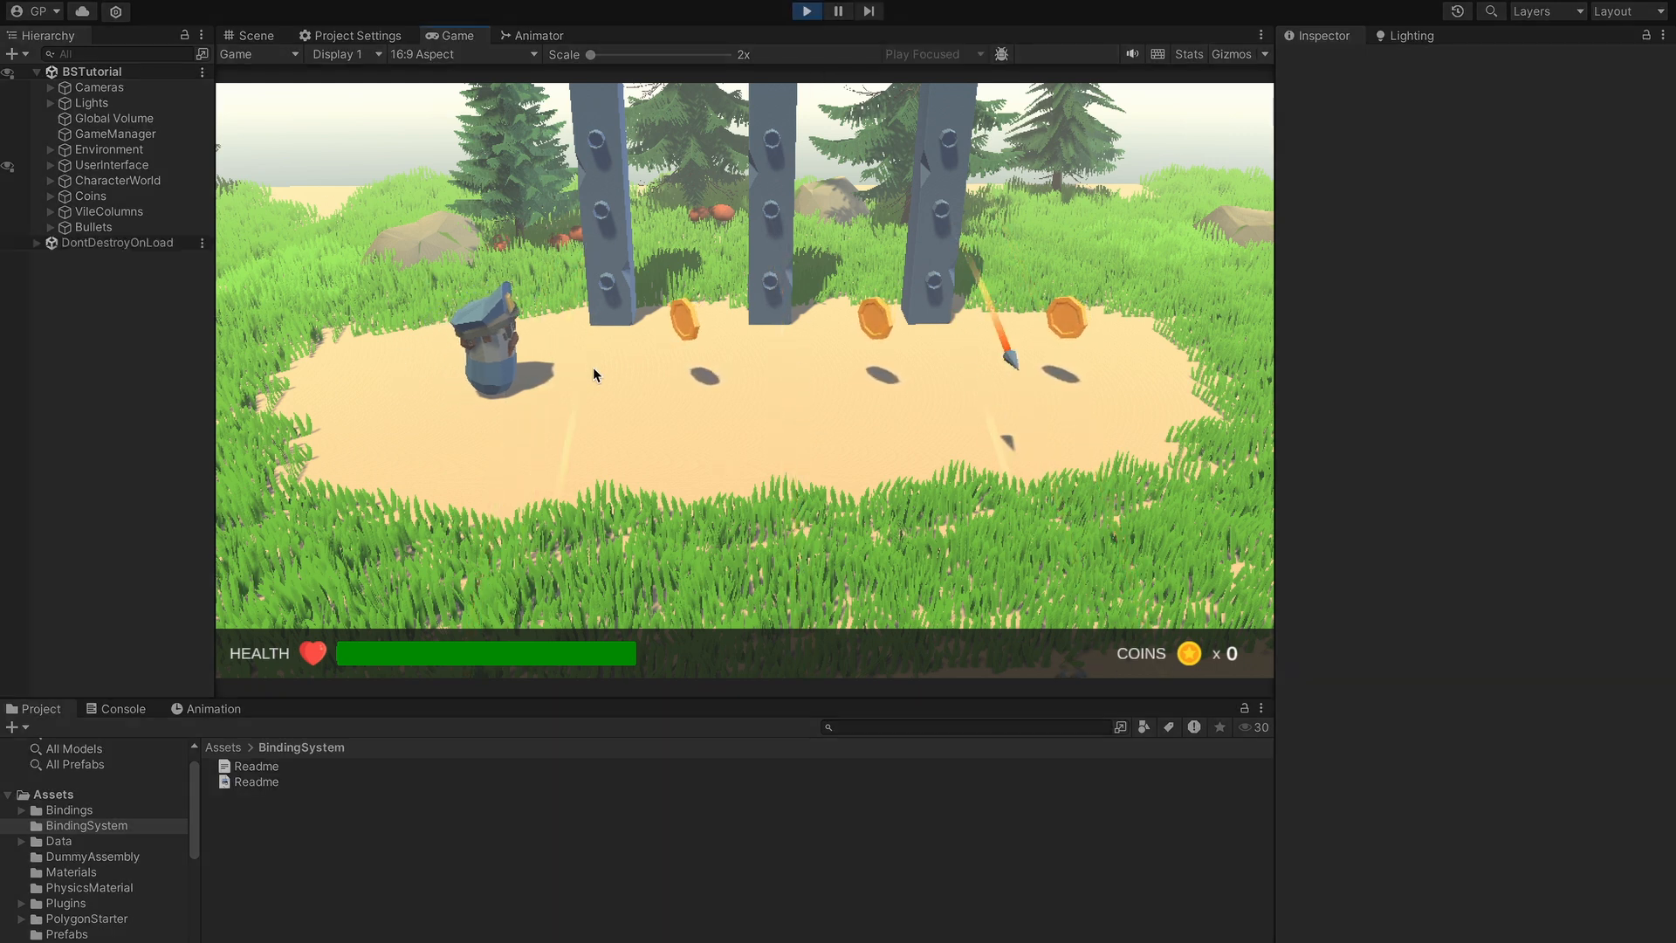
{"action": "key", "text": "a"}
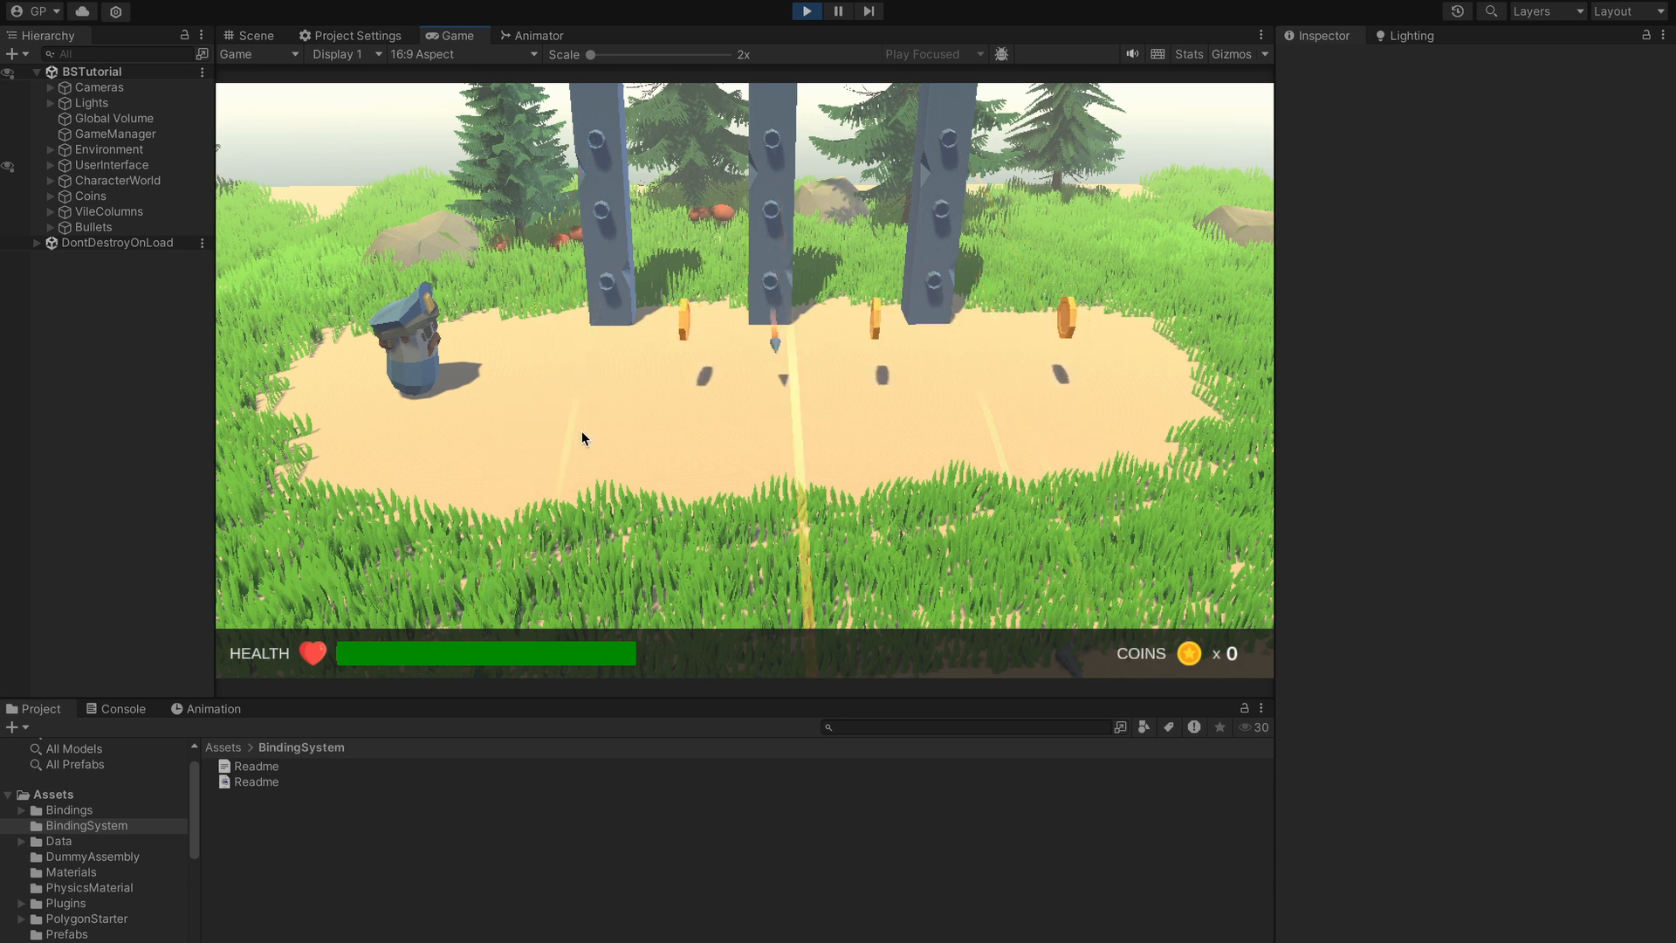
{"action": "key", "text": "d"}
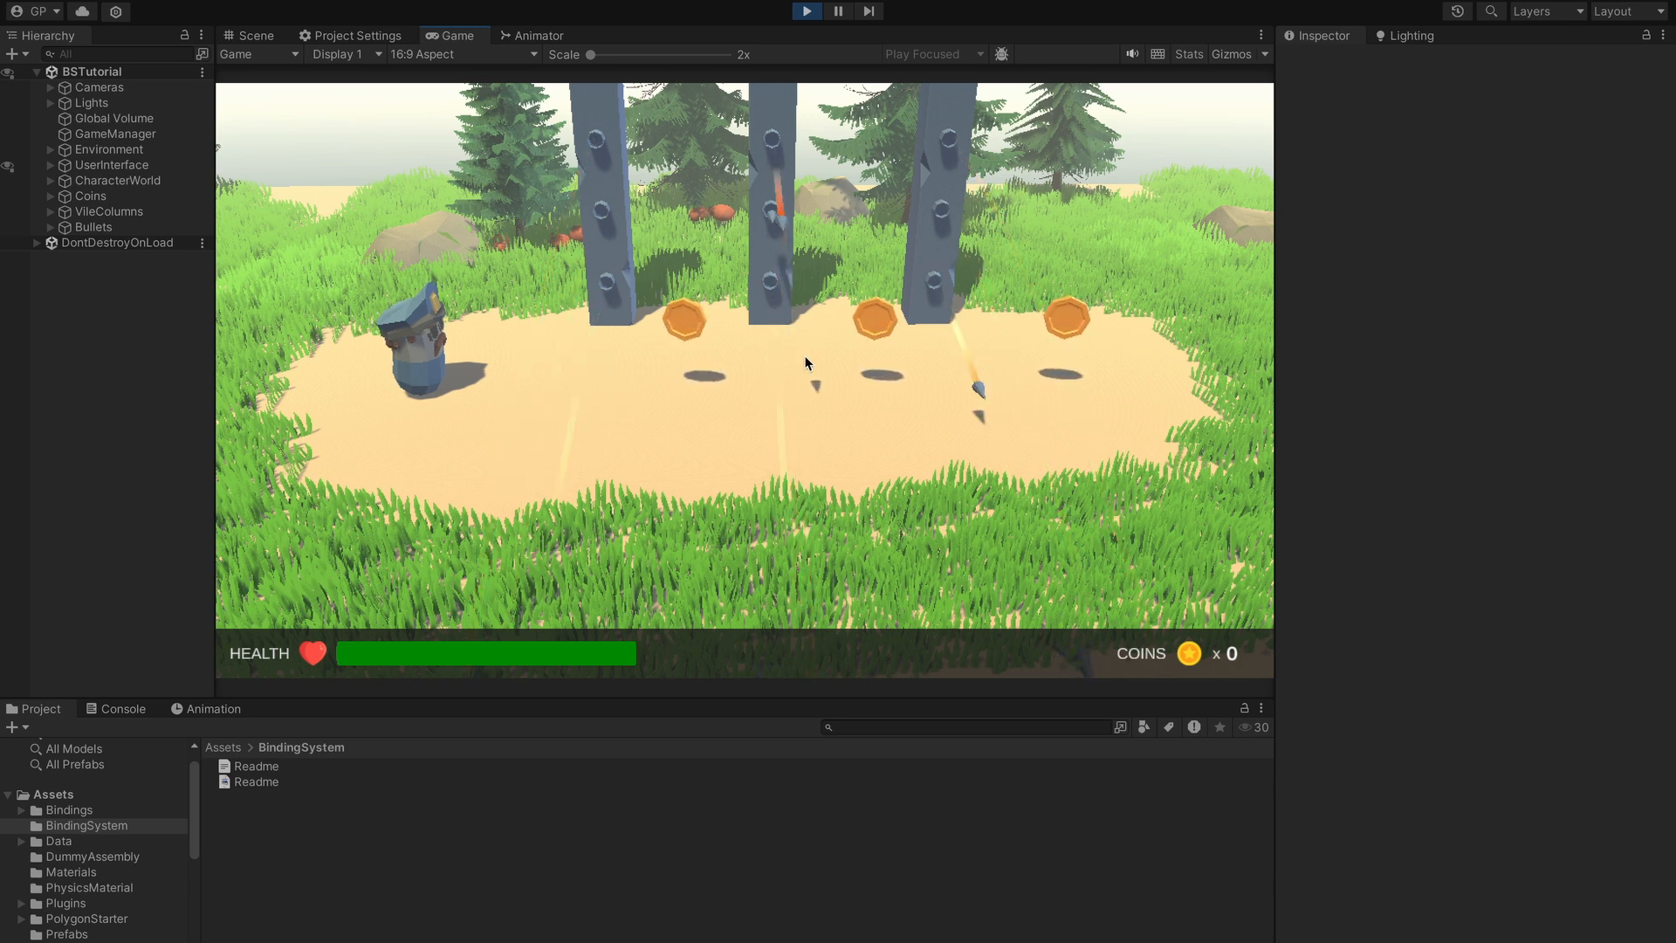
{"action": "key", "text": "d"}
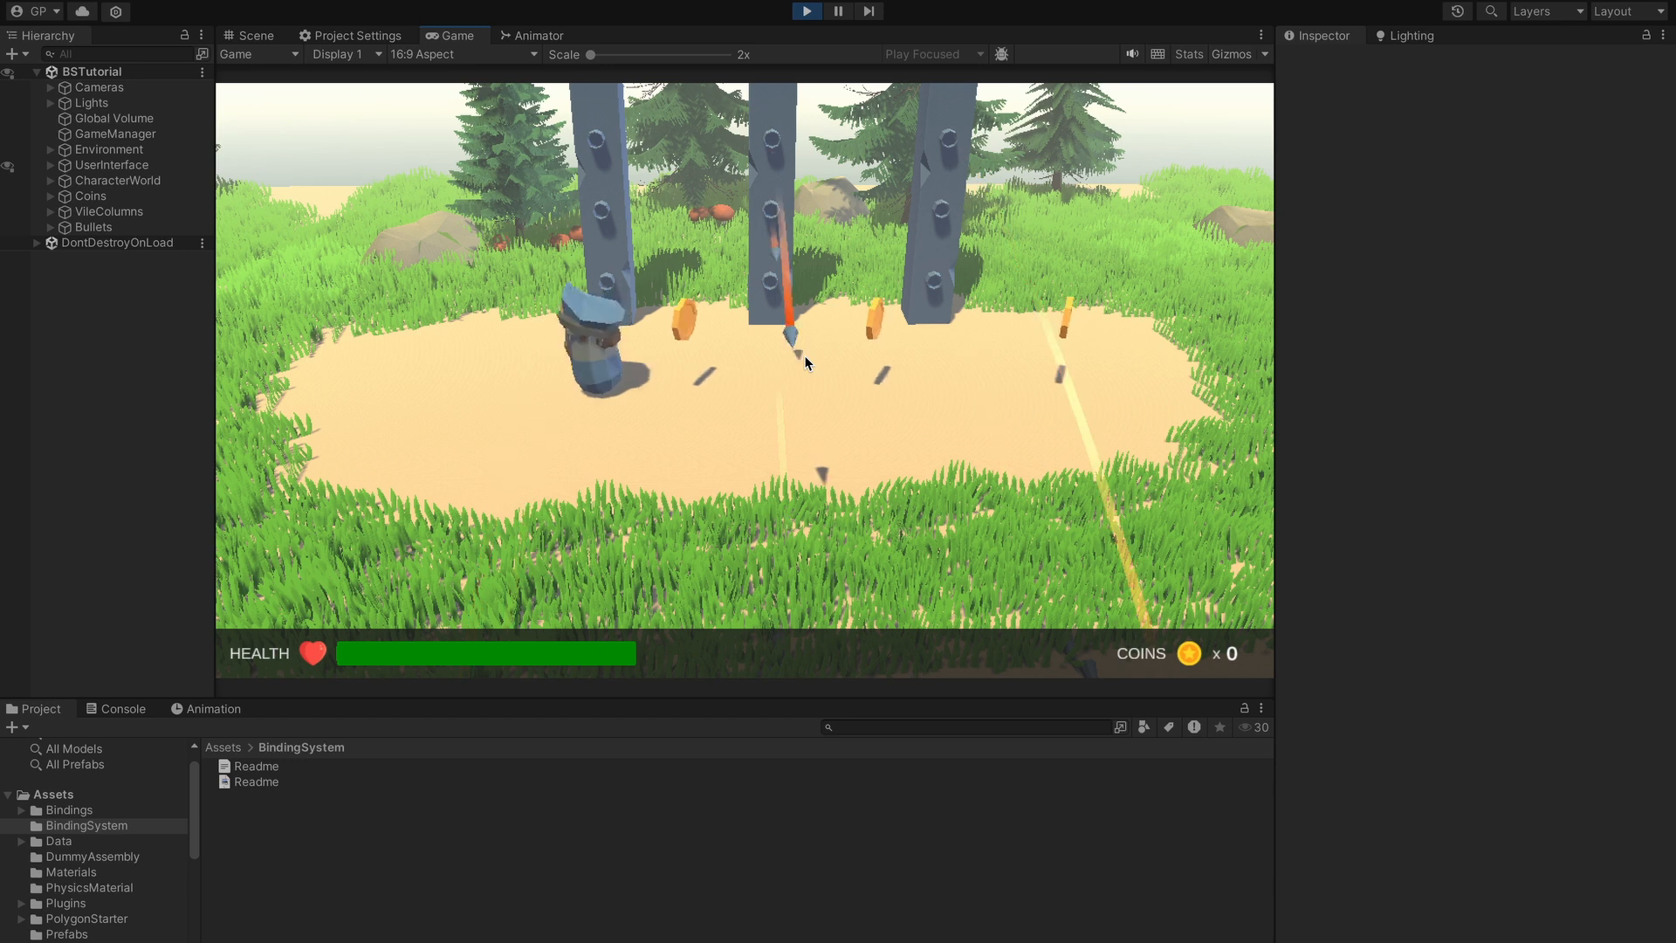
{"action": "key", "text": "a"}
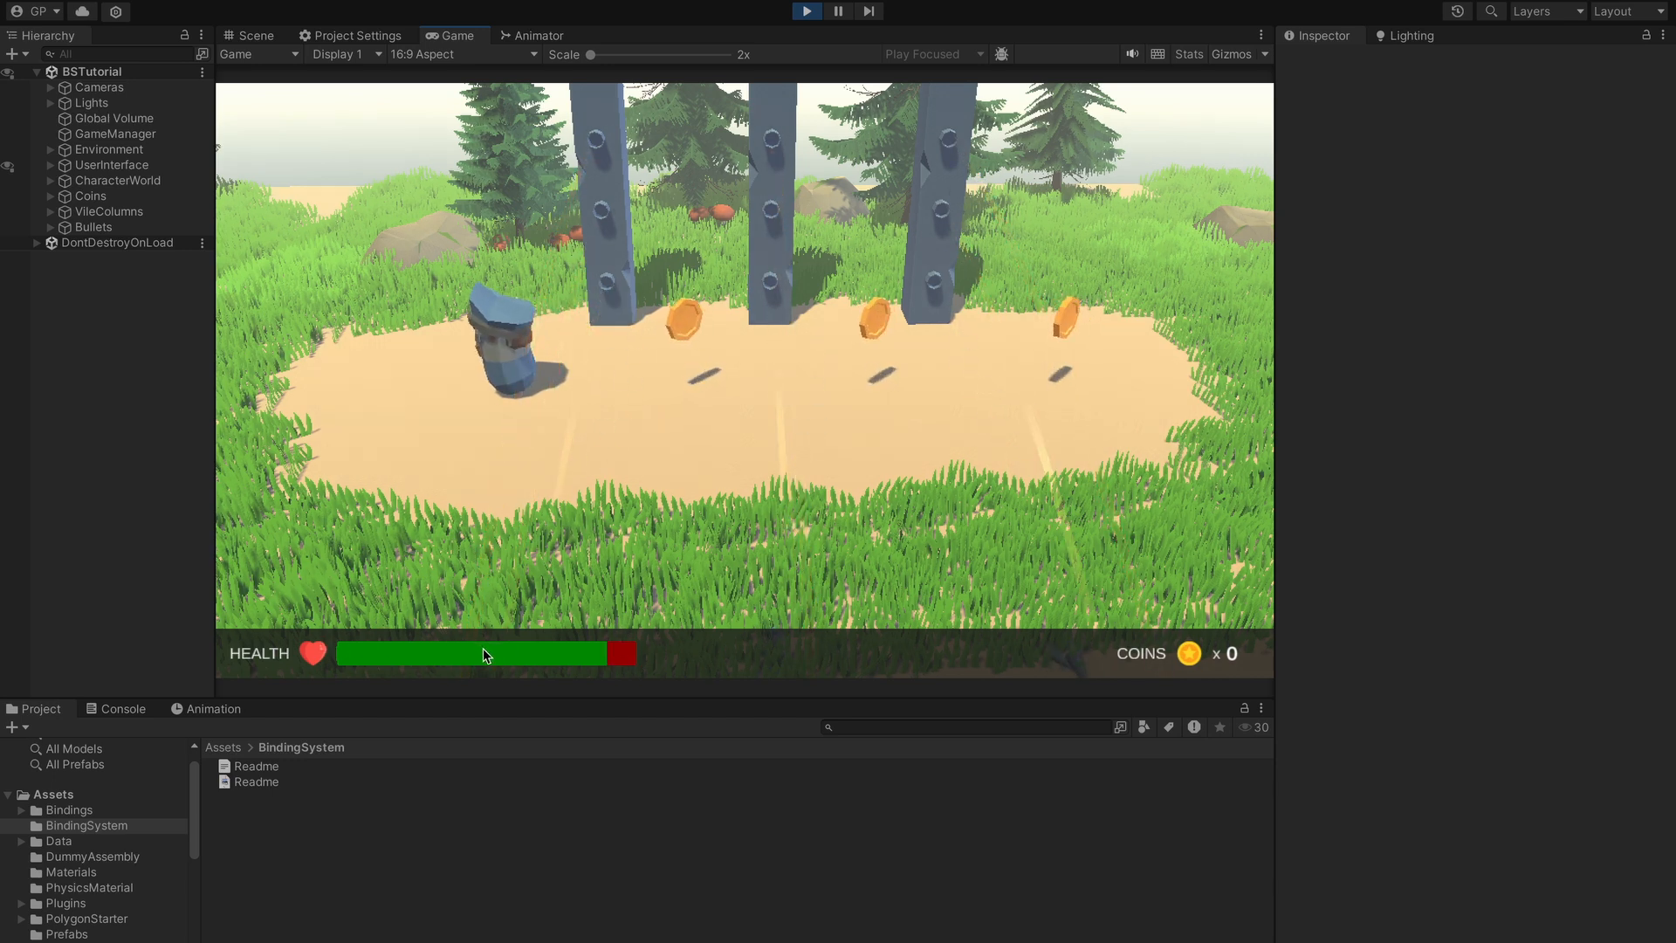
- Run the character right and back left to grab all three coins while arrows drain health
{"action": "left_click", "coordinate": [633, 649]}
{"action": "key", "text": "d"}
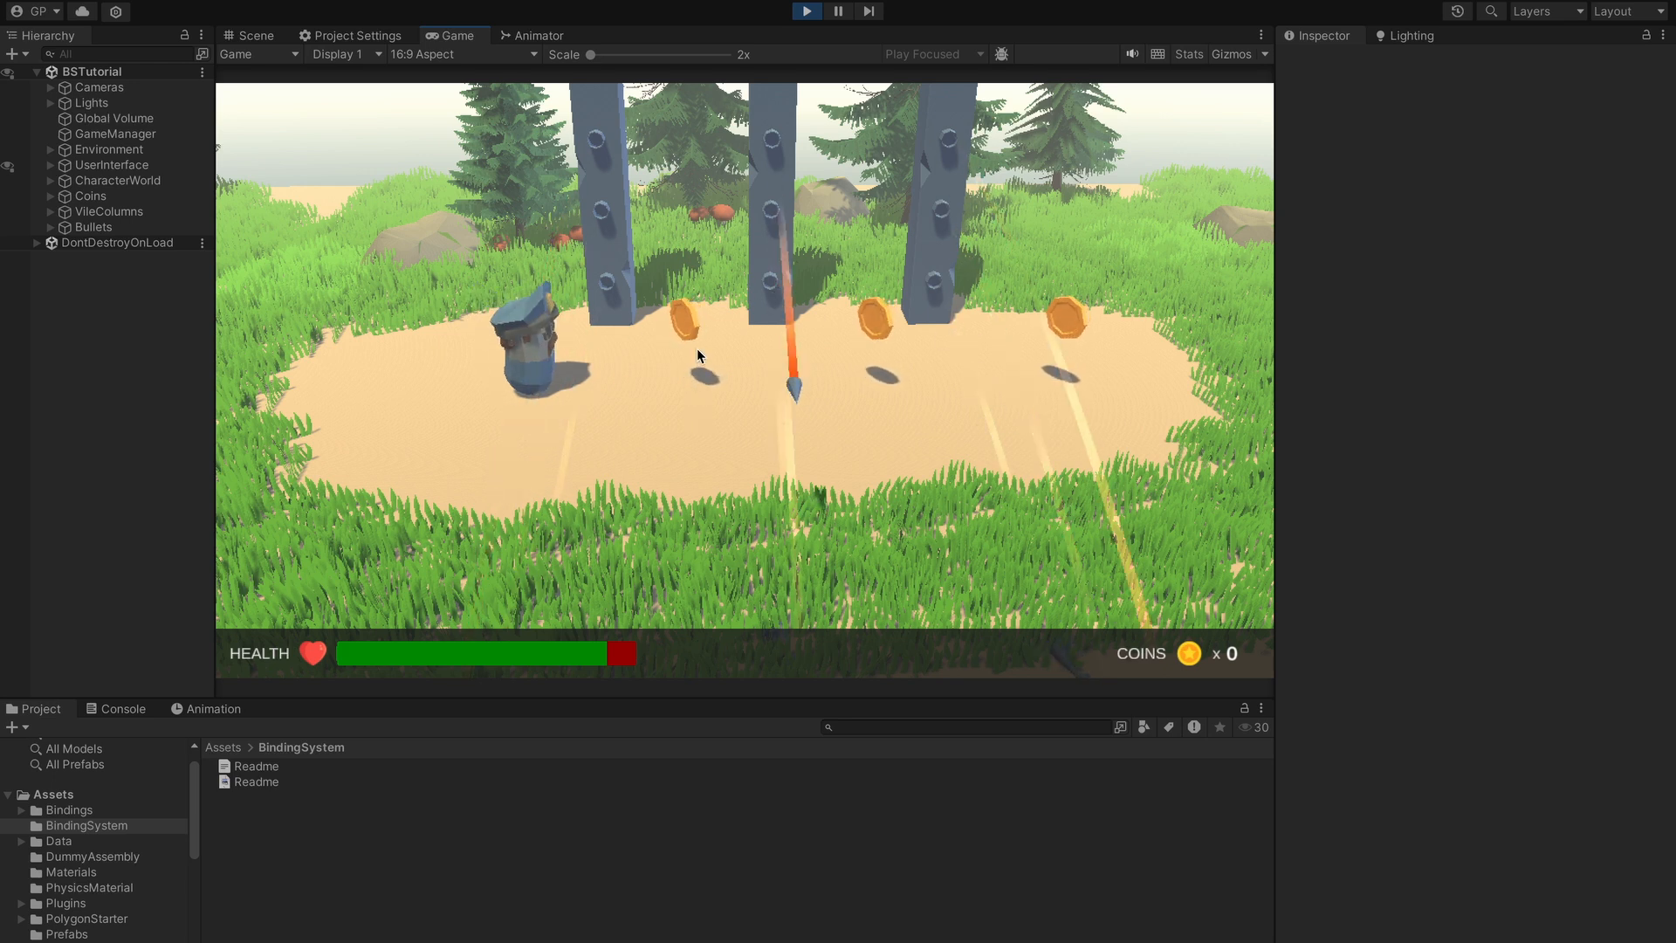
{"action": "key", "text": "a"}
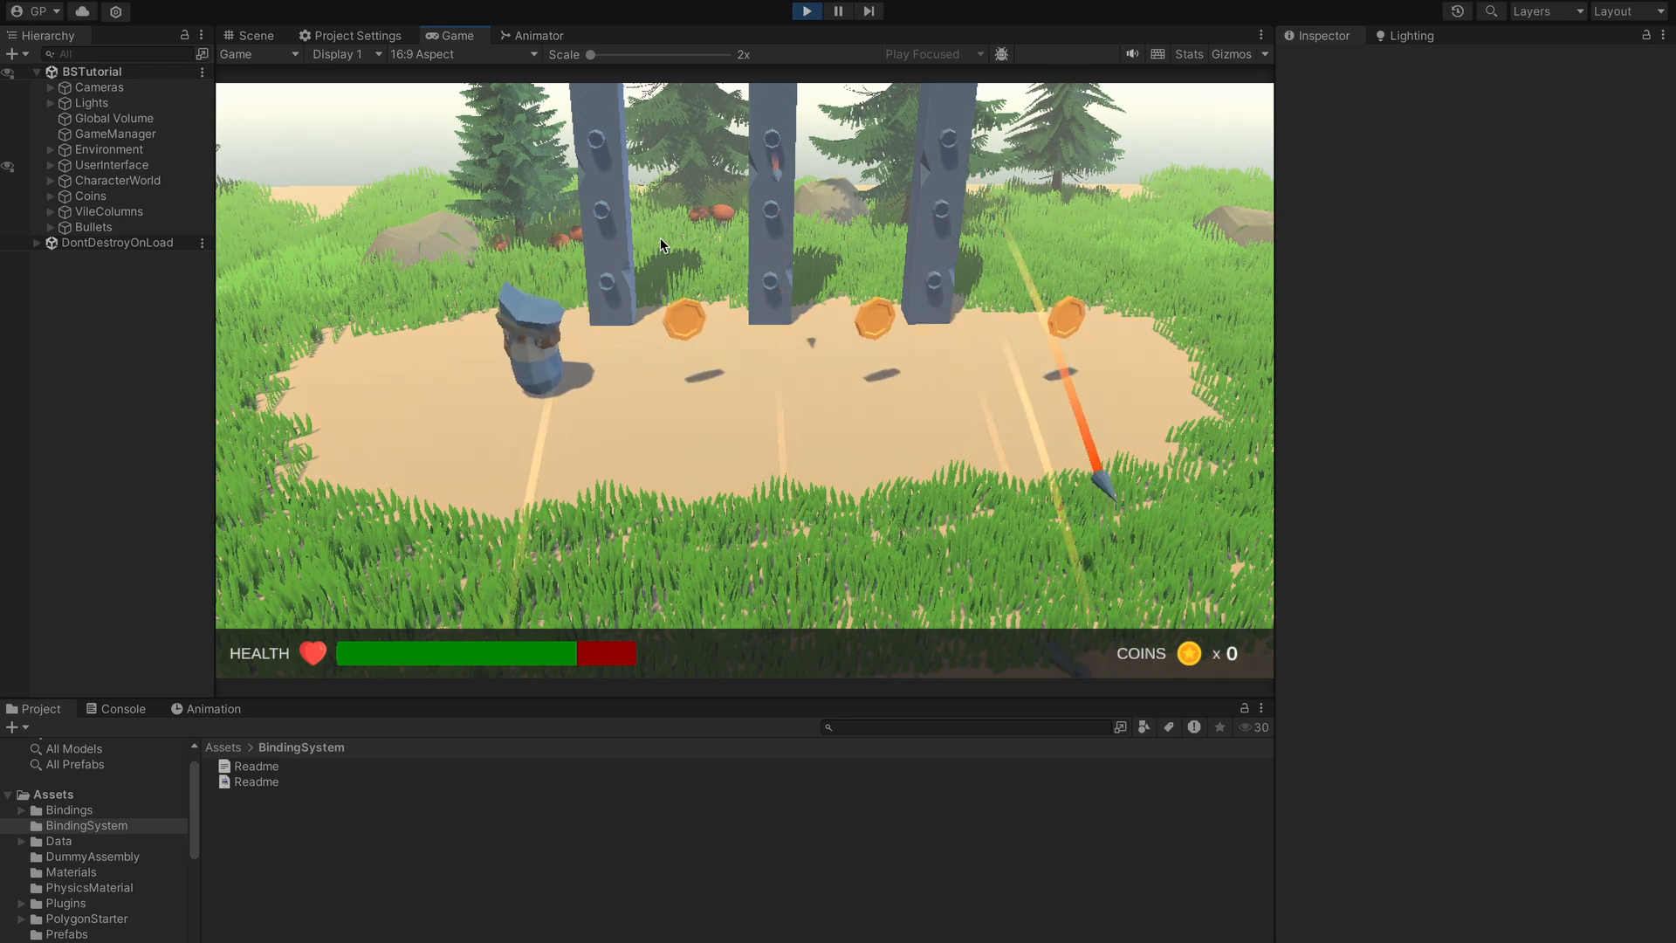
{"action": "key", "text": "d"}
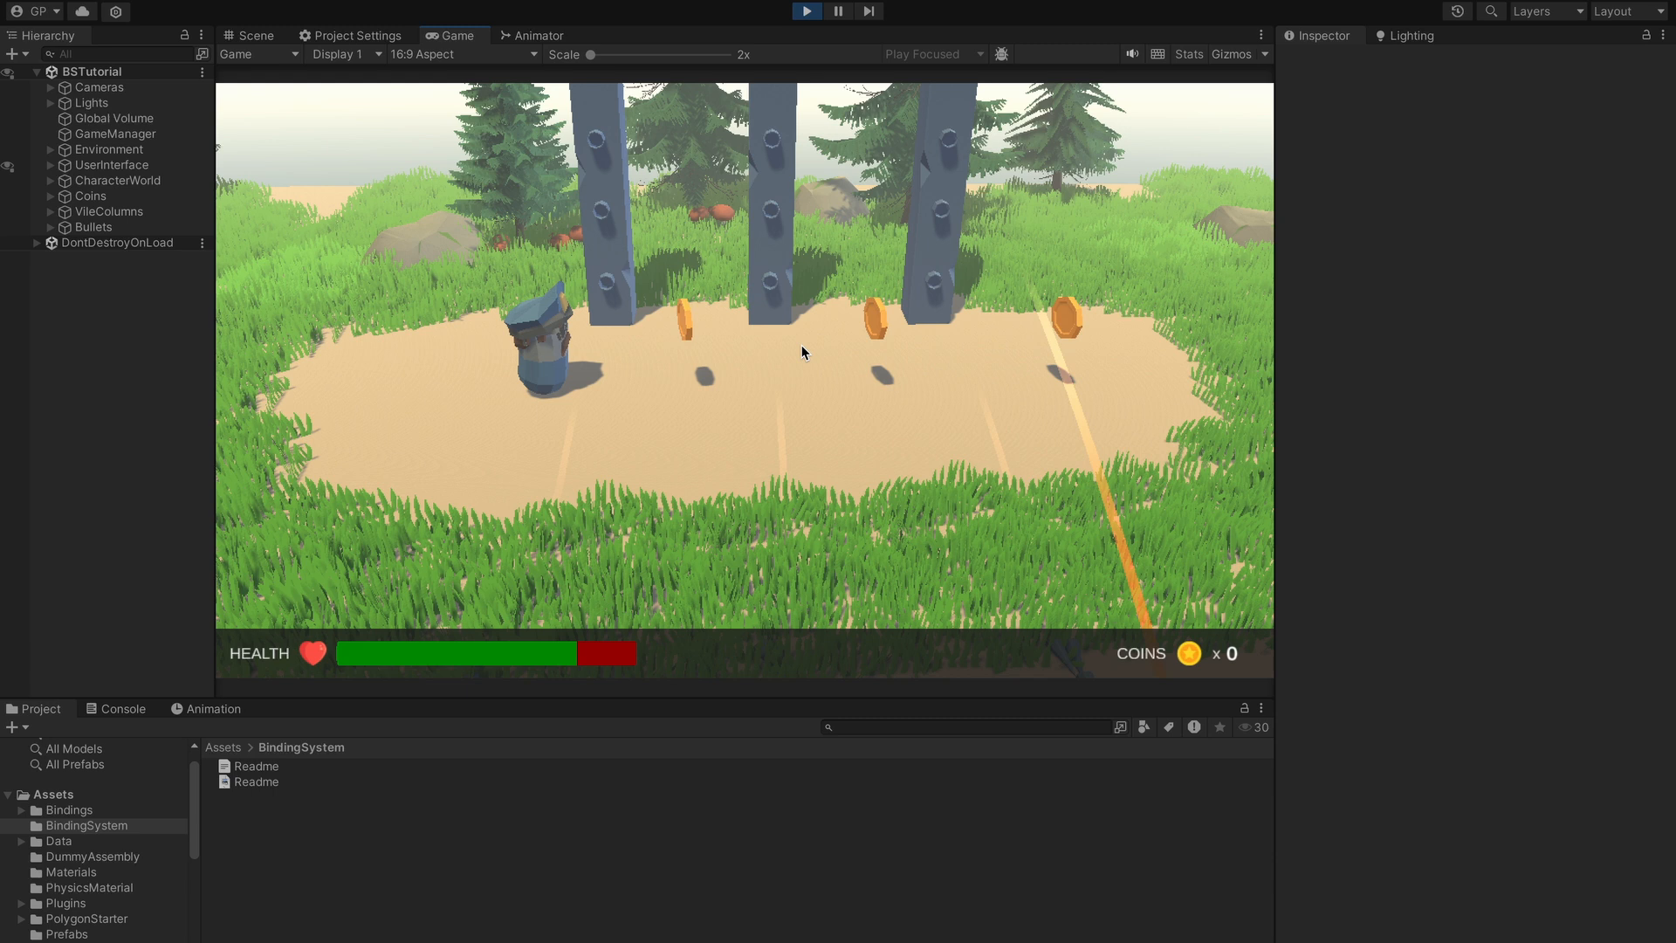
{"action": "key", "text": "d"}
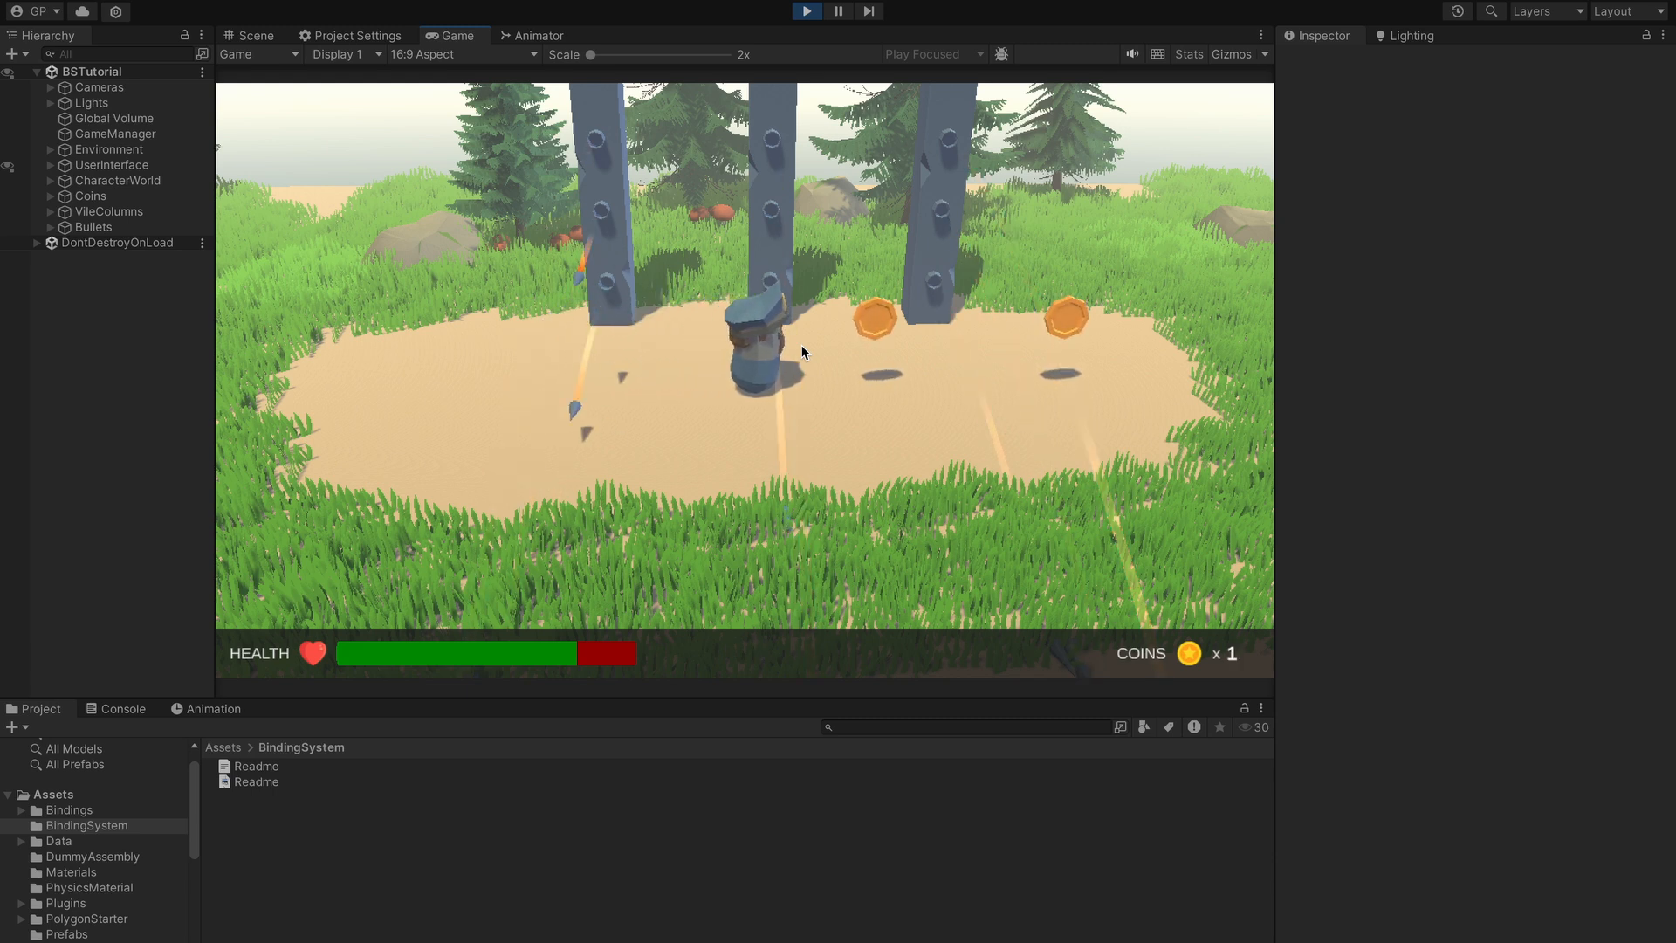
{"action": "key", "text": "d"}
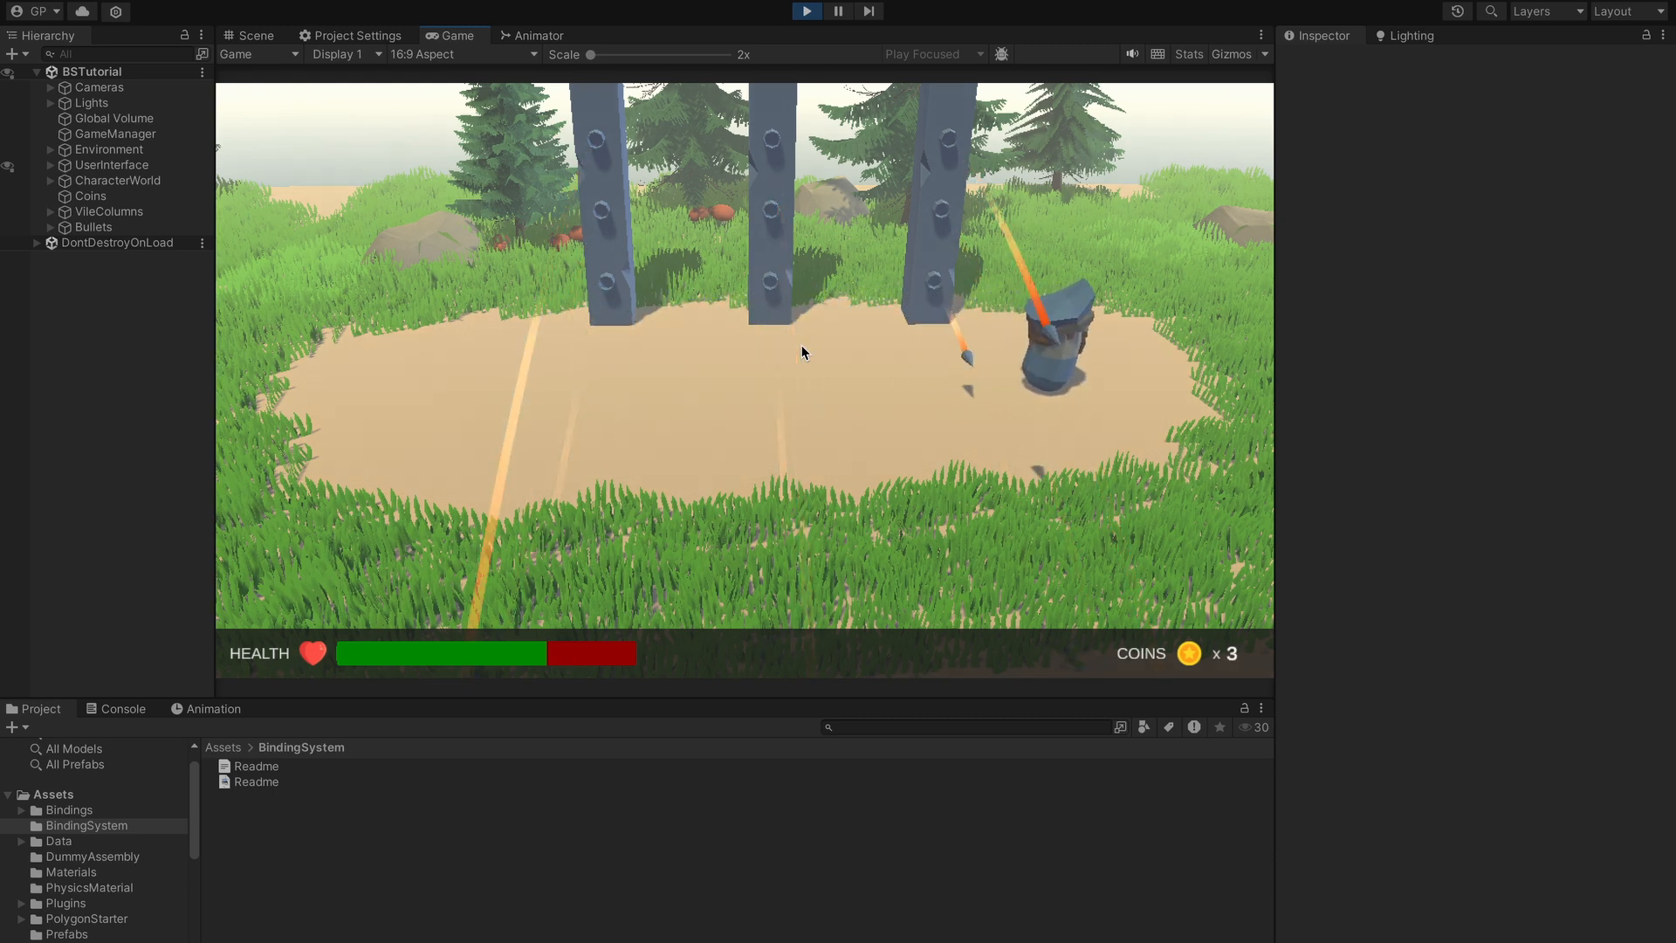
{"action": "key", "text": "a"}
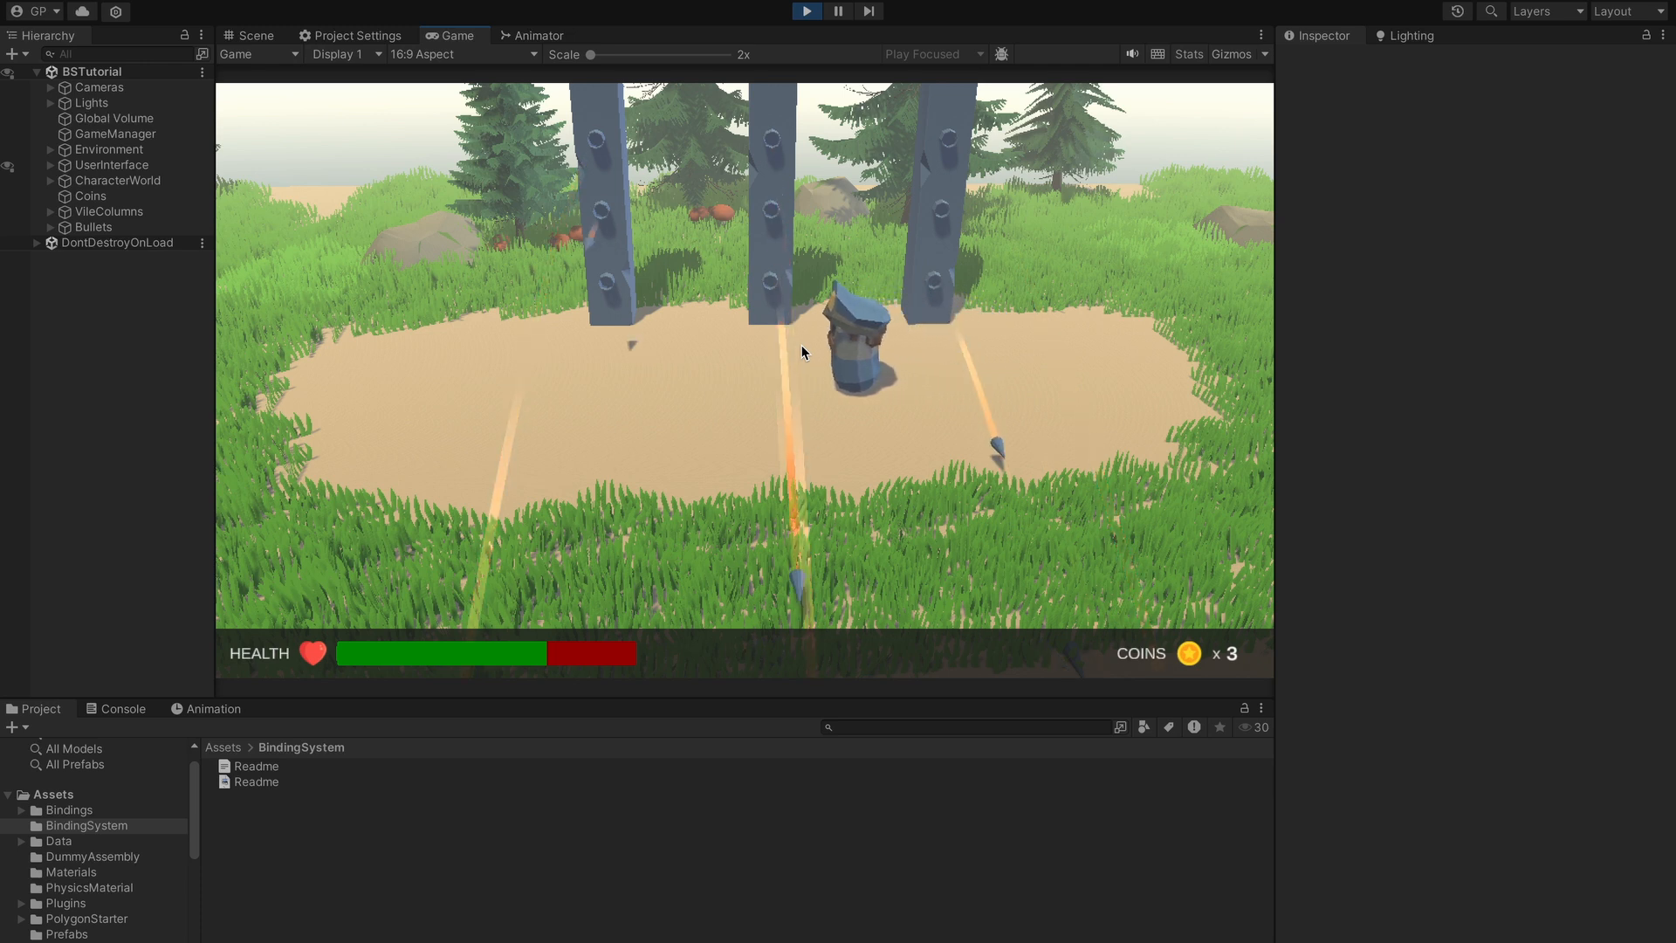
{"action": "key", "text": "a"}
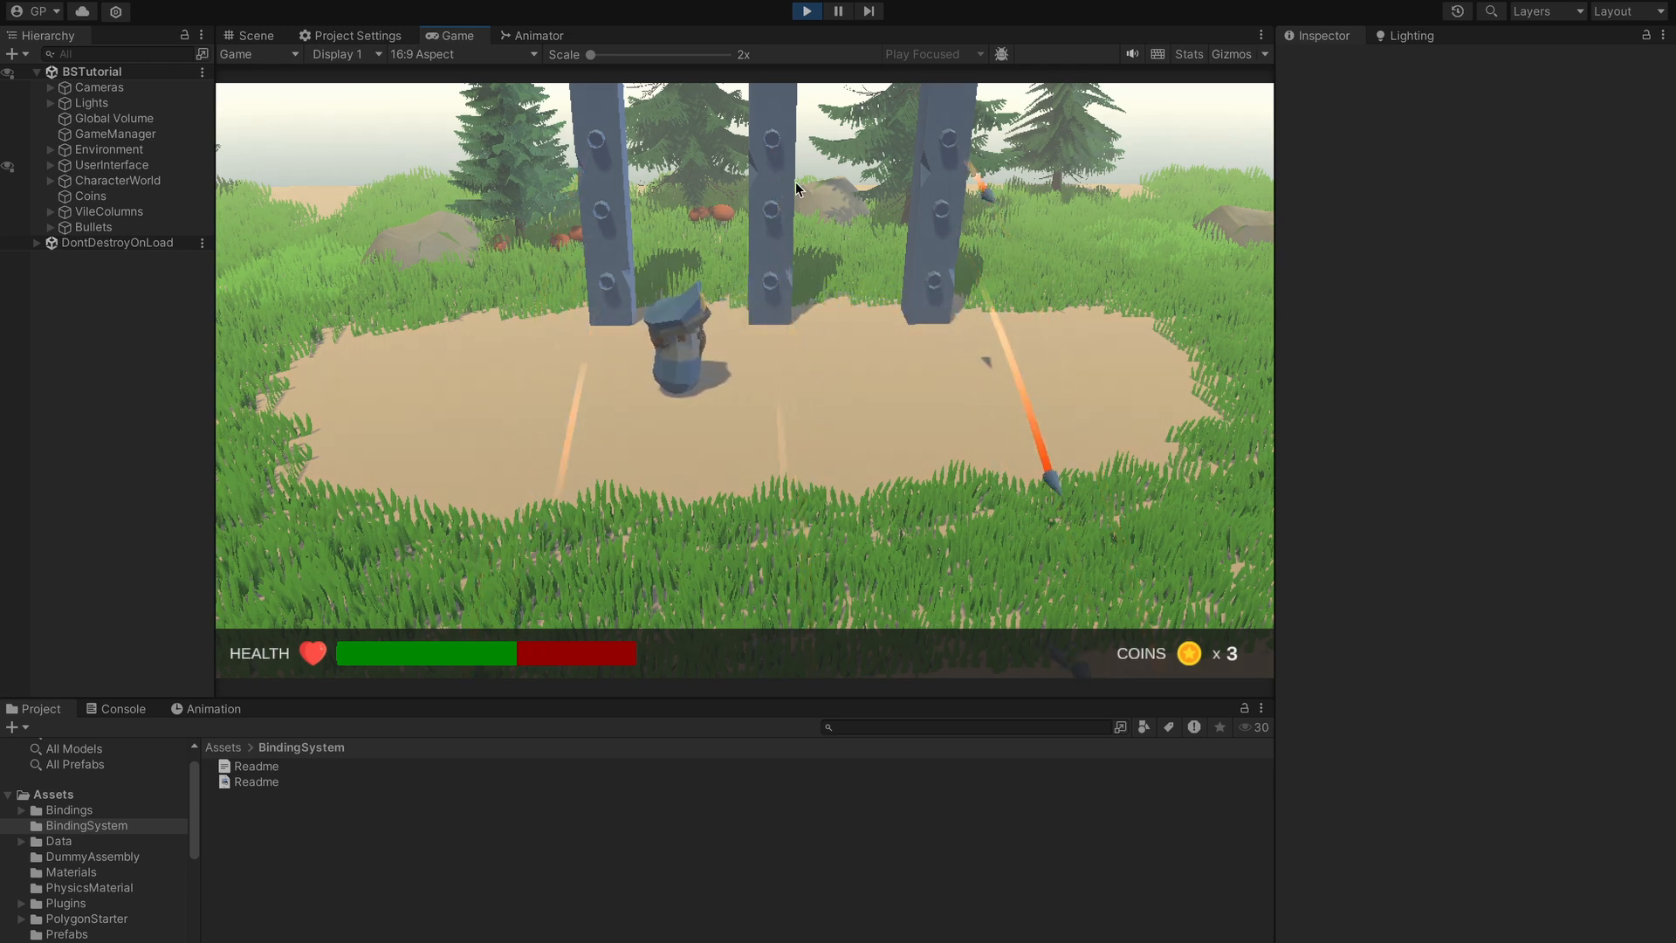
- Exit play mode and select GameManager to show Max Health 100, Health 100, Coin Count 0
{"action": "left_click", "coordinate": [808, 11]}
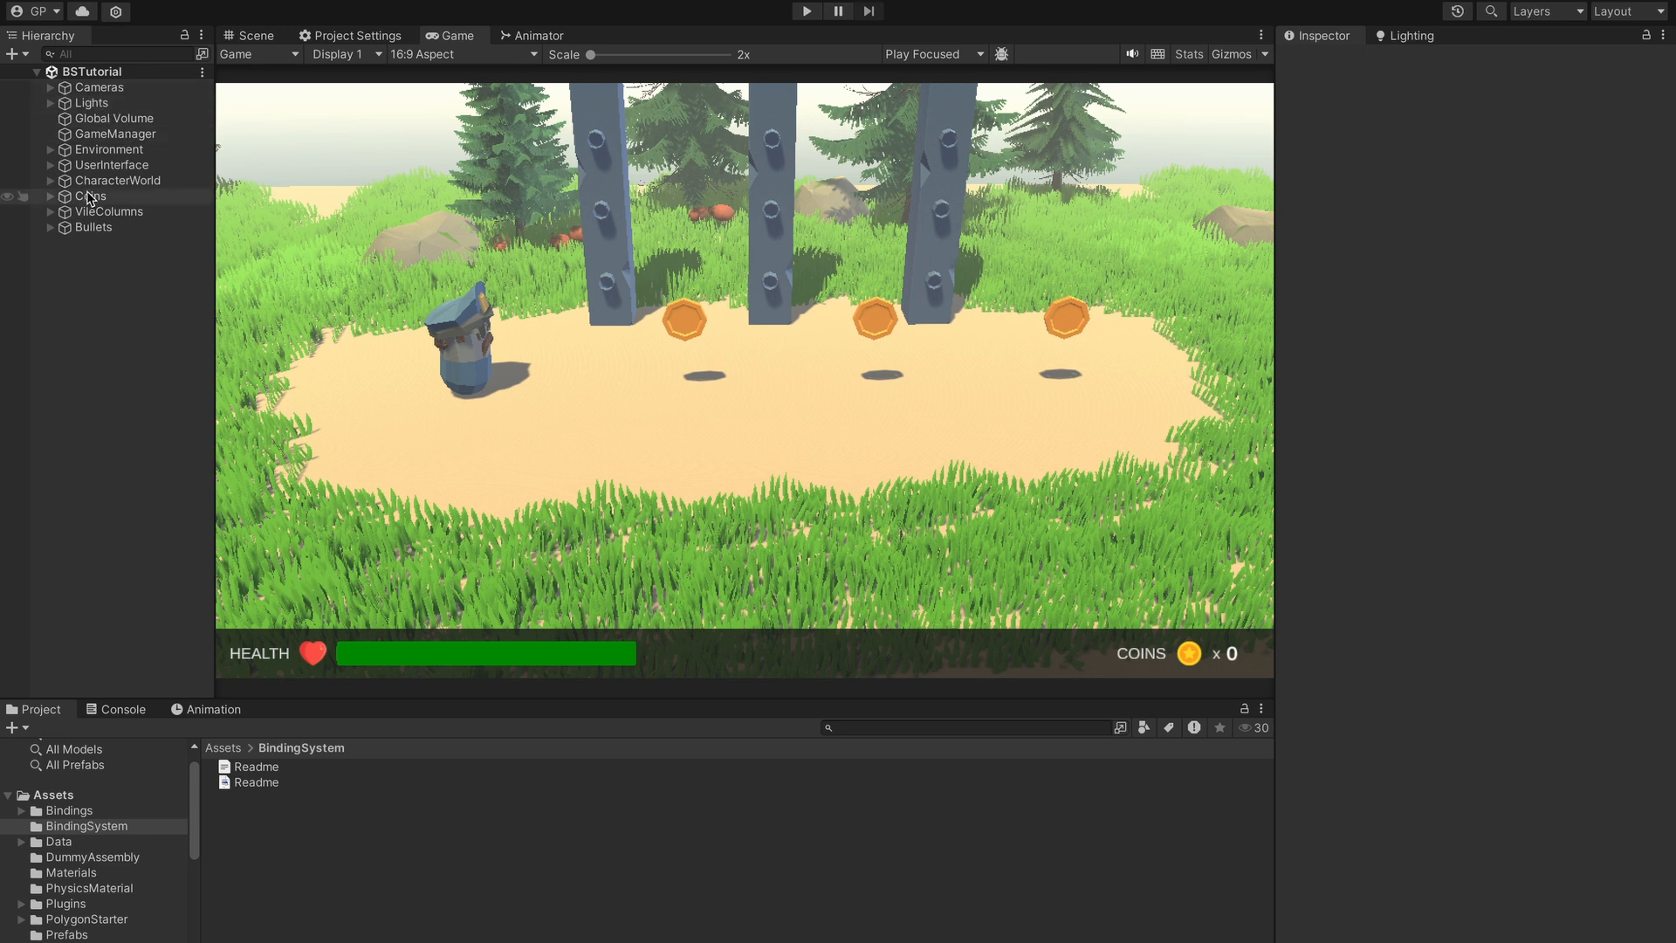
{"action": "left_click", "coordinate": [103, 135]}
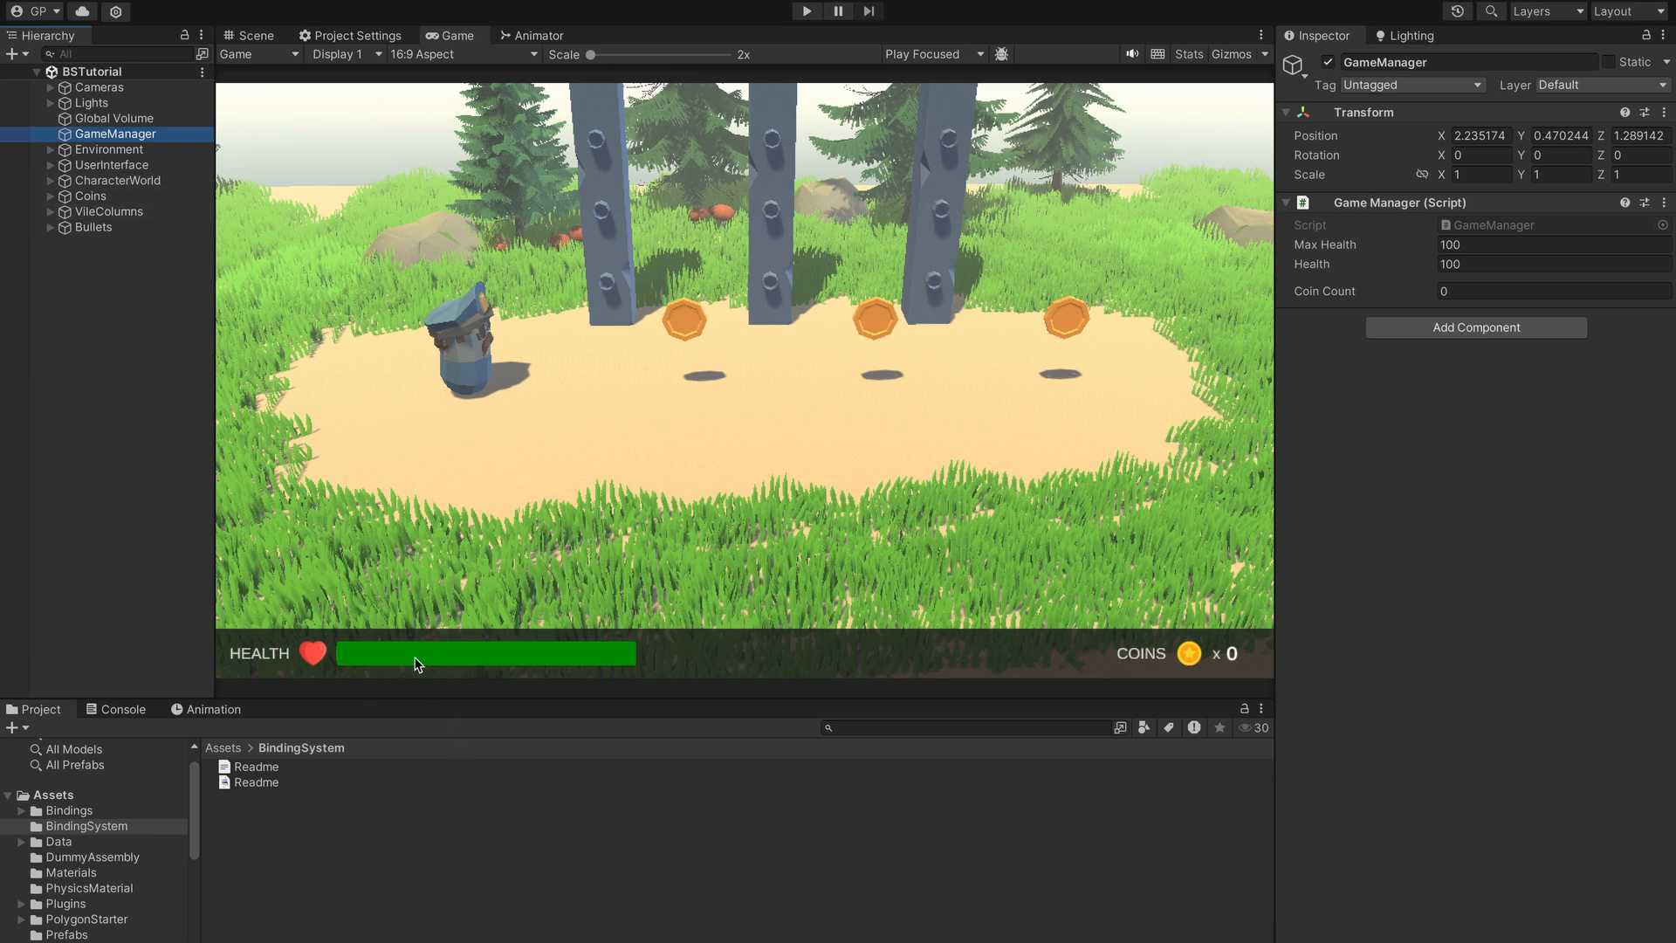
- Expand UserInterface > UI > Panel > Health in the Hierarchy
{"action": "left_click", "coordinate": [50, 165]}
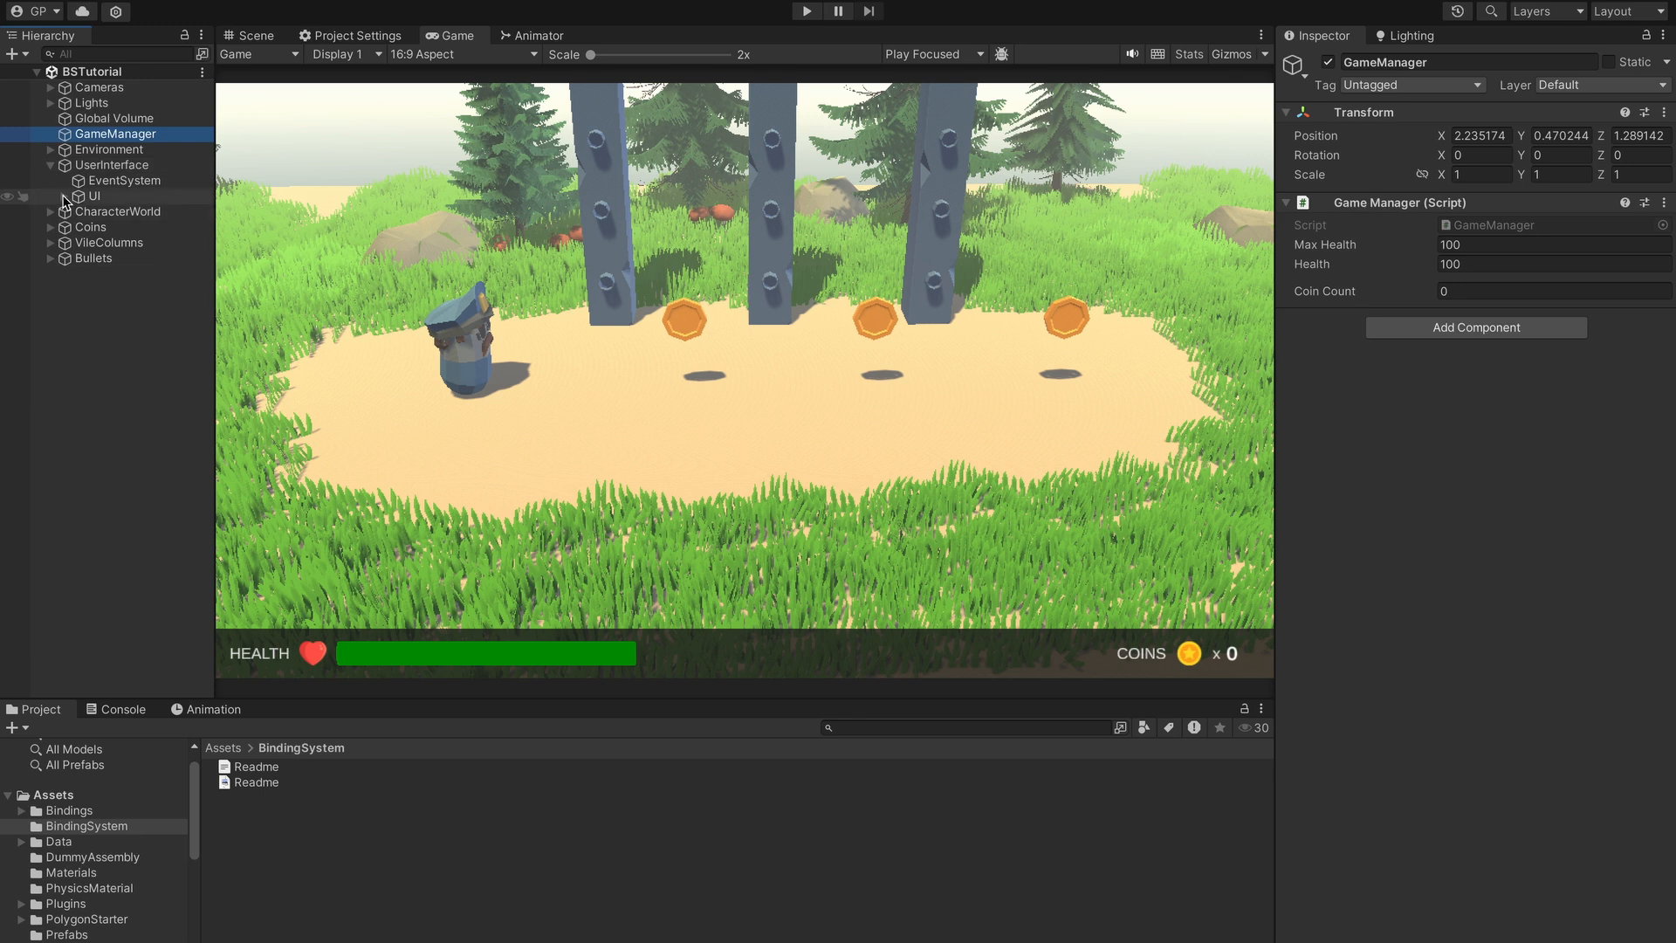
{"action": "left_click", "coordinate": [63, 197]}
{"action": "left_click", "coordinate": [77, 212]}
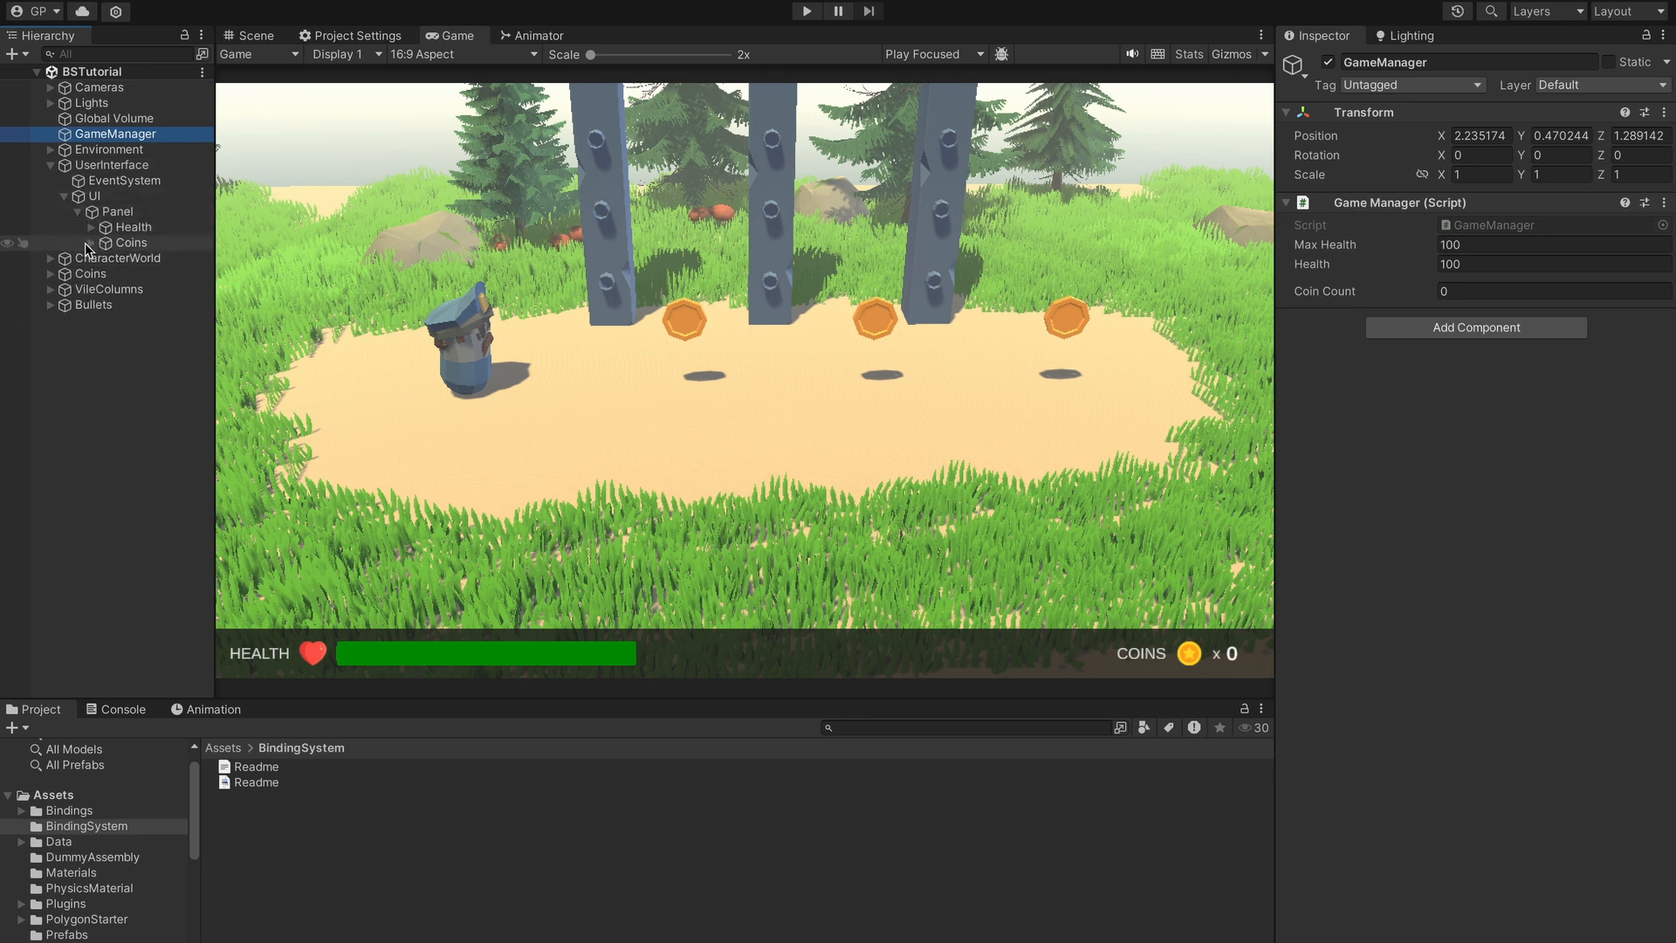
{"action": "left_click", "coordinate": [92, 227]}
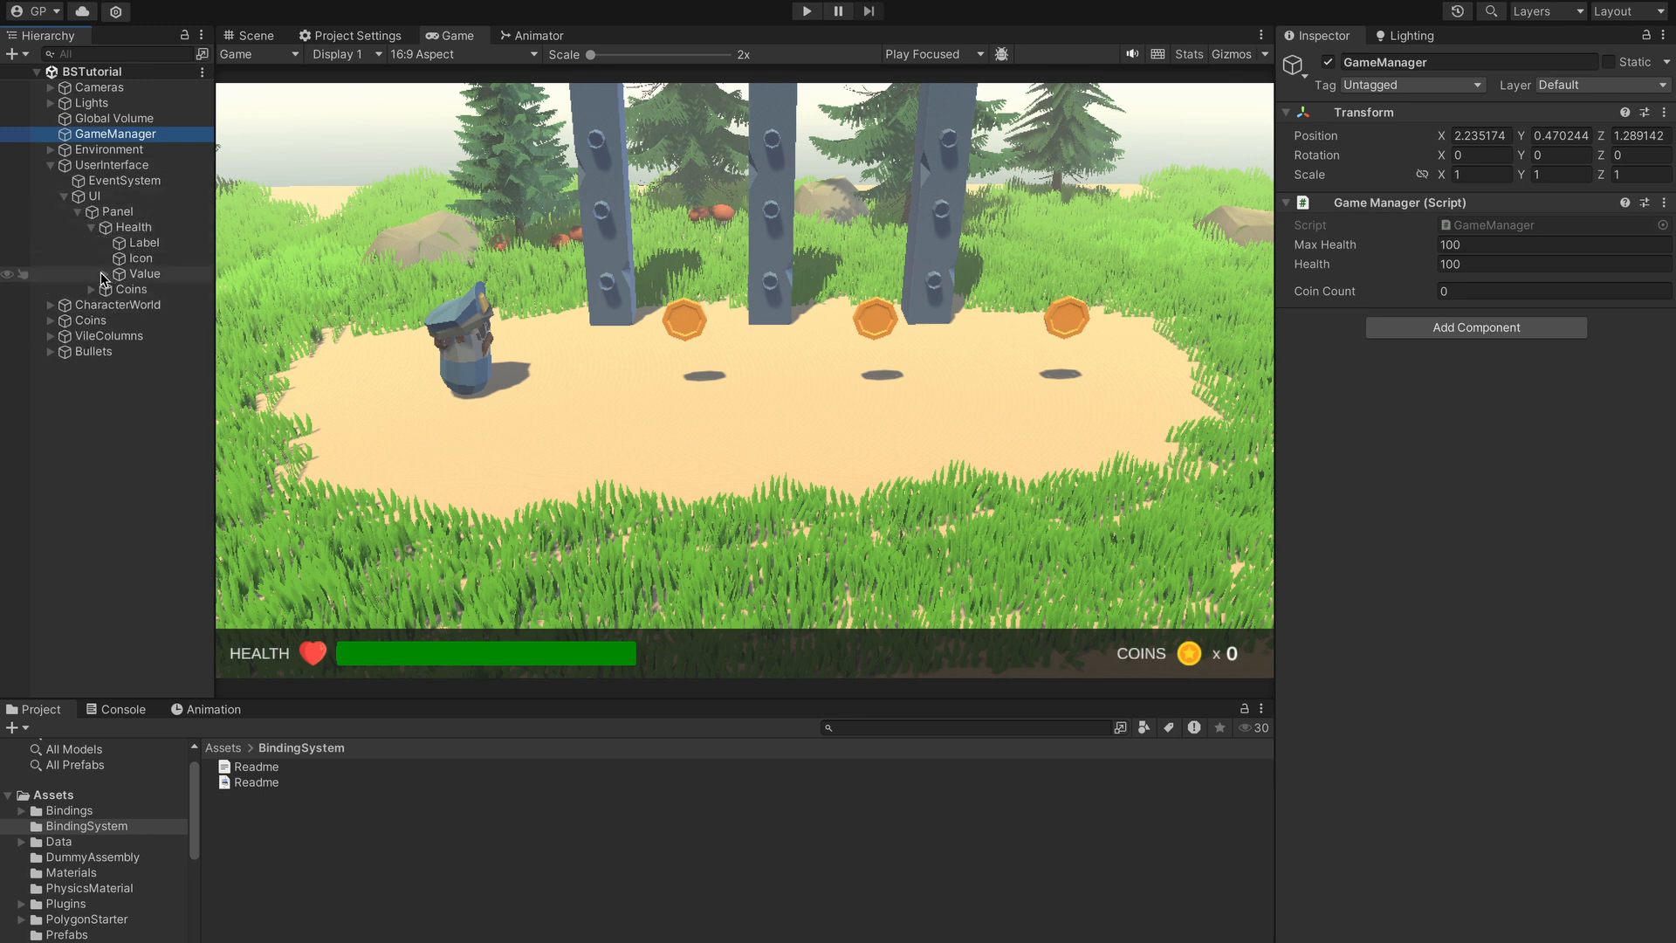
- Expand Value, inspect Background and HealthText, and settle on HealthFill's image settings
{"action": "left_click", "coordinate": [137, 275]}
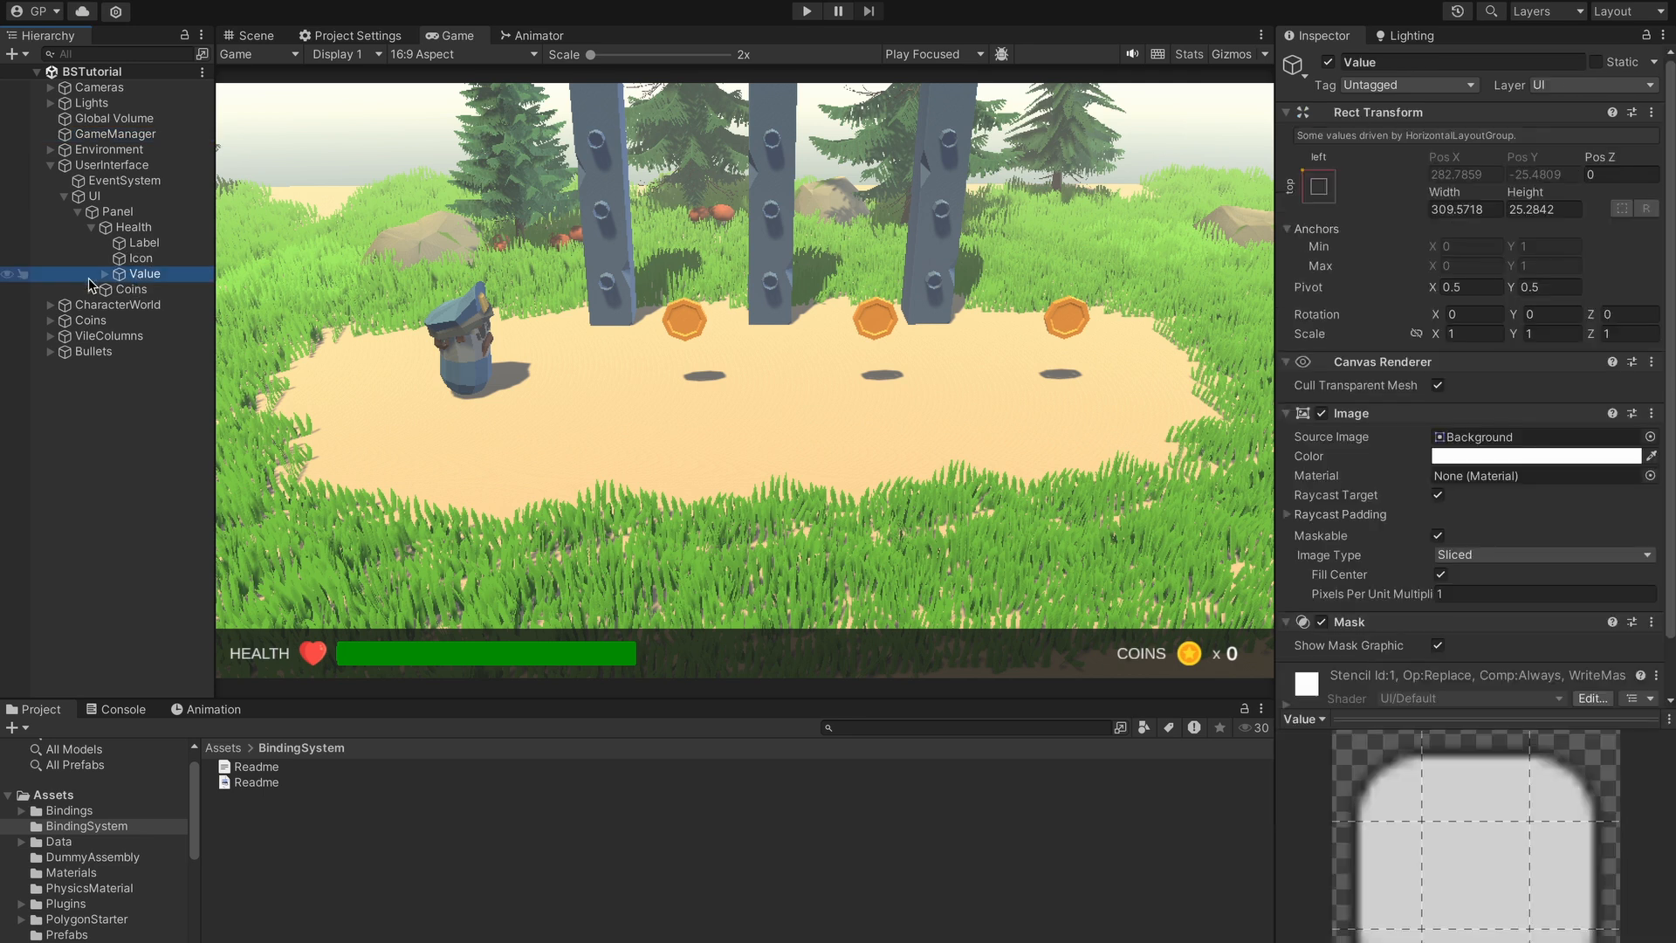
{"action": "left_click", "coordinate": [104, 275]}
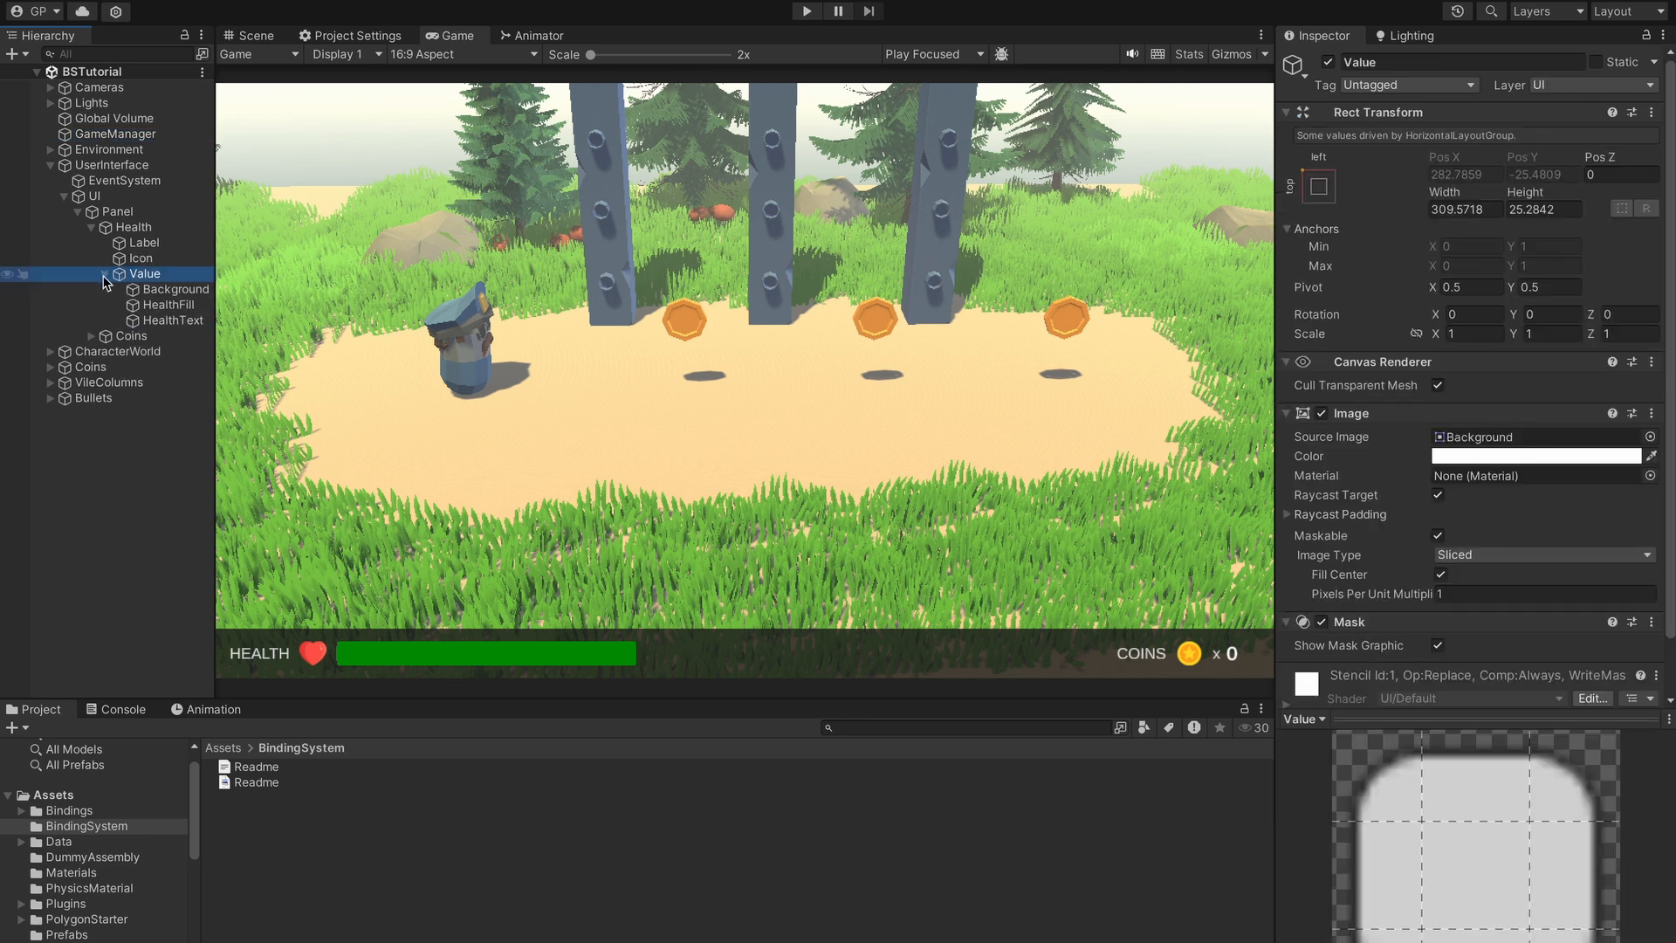
{"action": "left_click", "coordinate": [164, 291]}
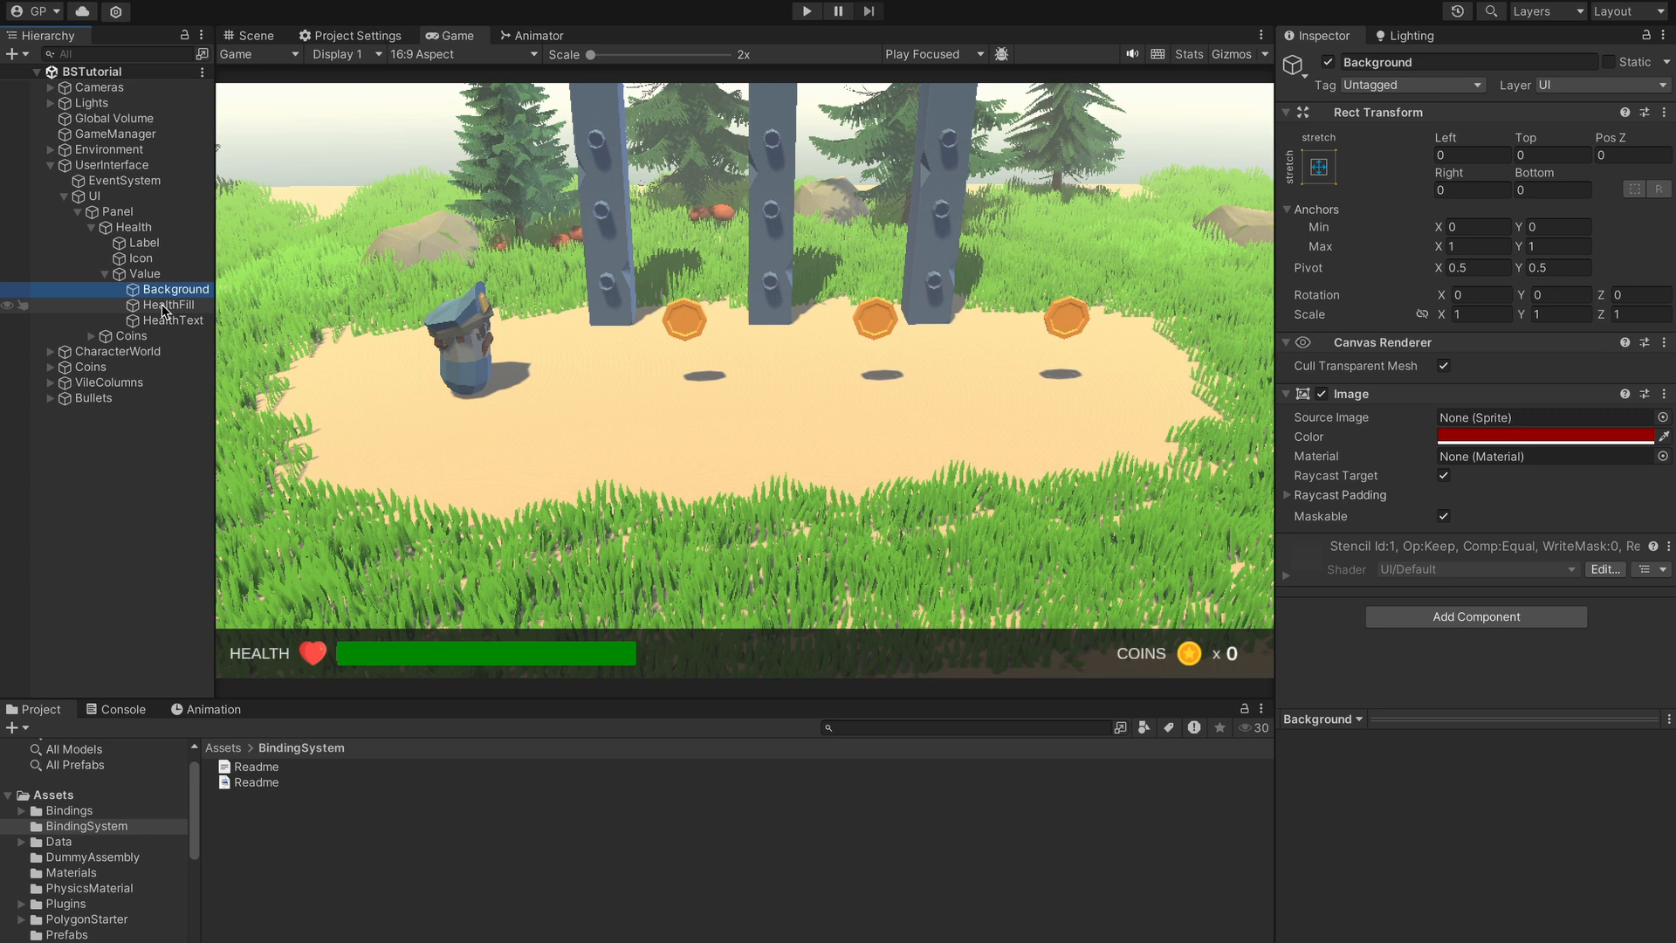
{"action": "left_click", "coordinate": [164, 306]}
{"action": "left_click", "coordinate": [170, 321]}
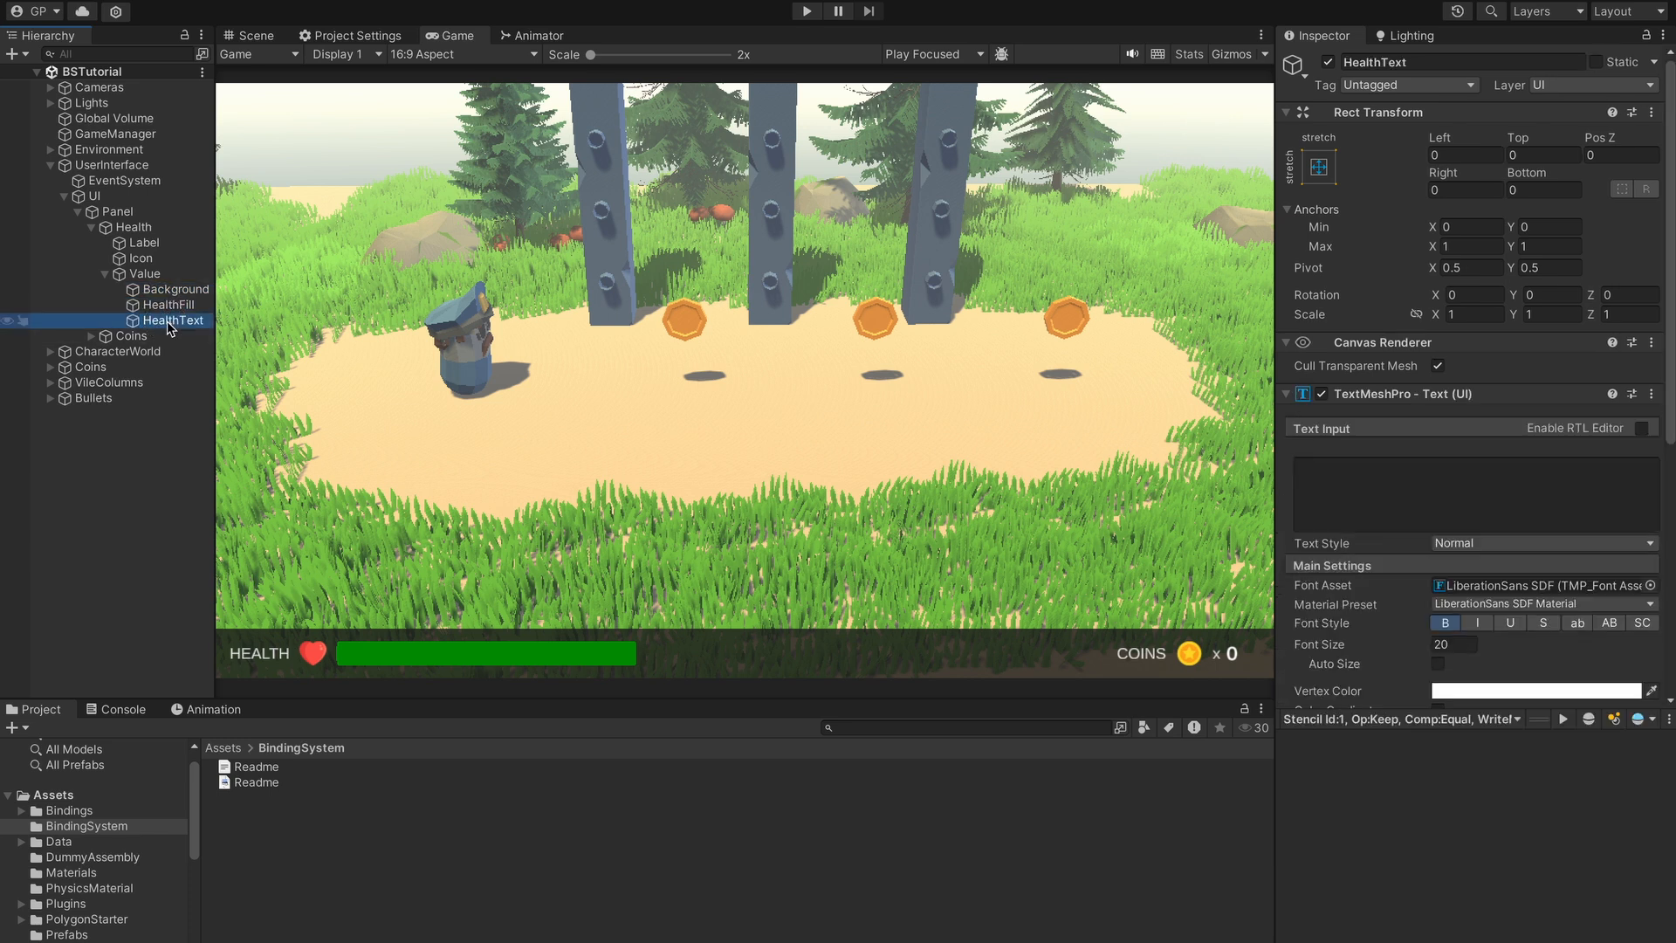
{"action": "left_click", "coordinate": [169, 305]}
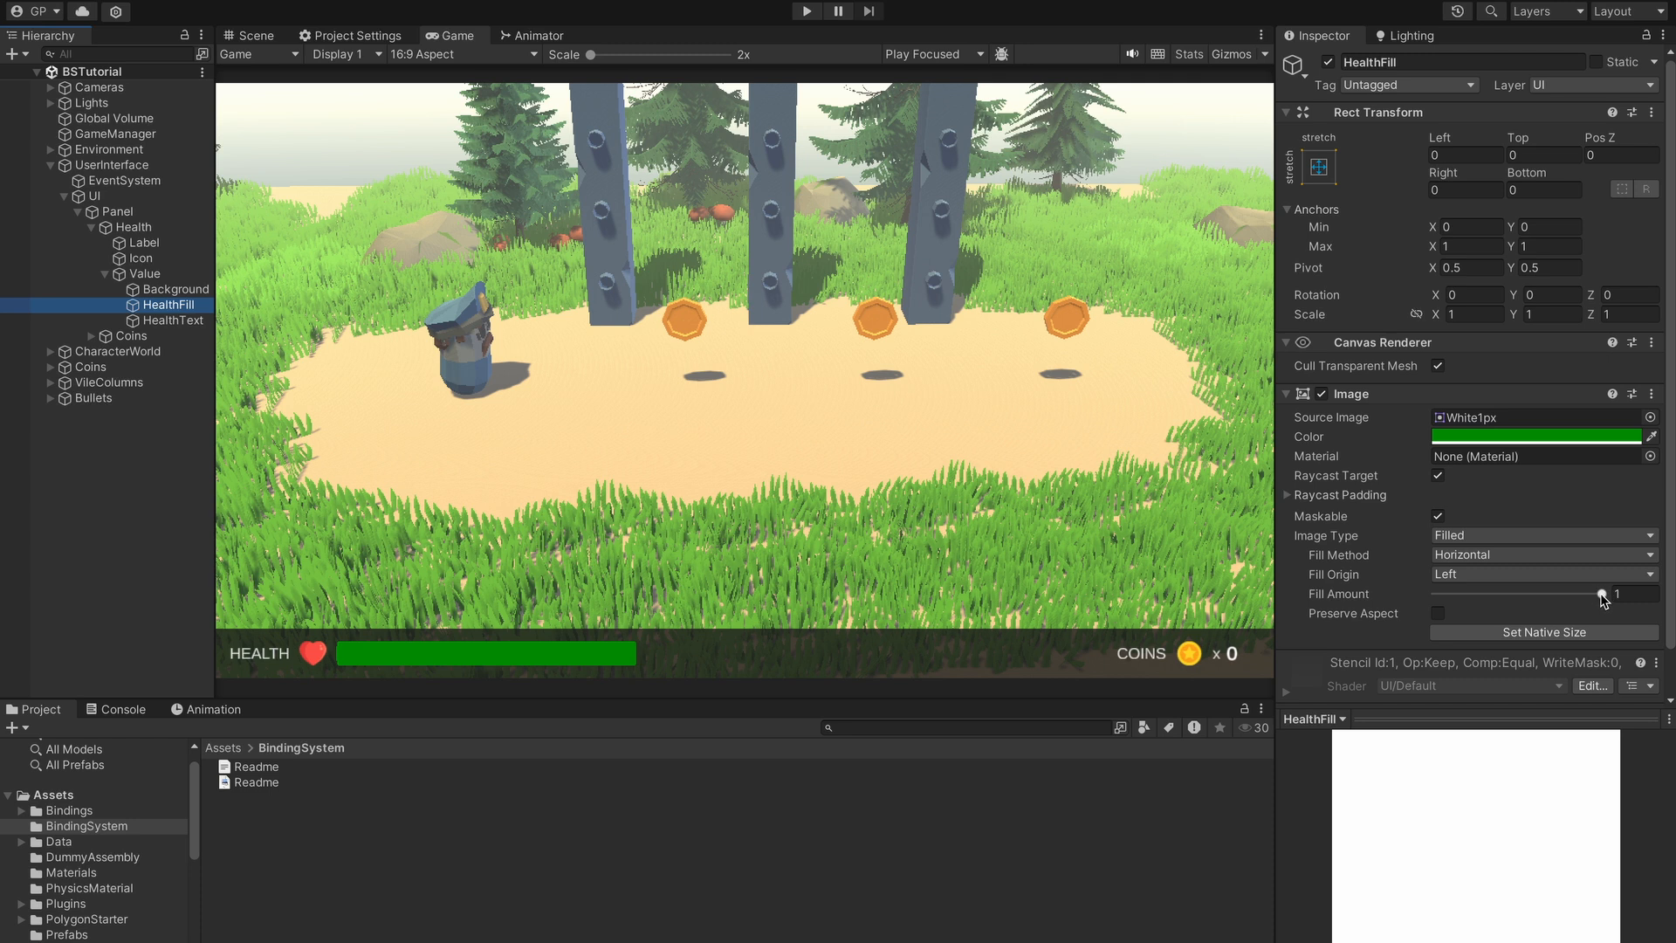
- Preview the Fill Amount slider, then Enable Binding on it and show its empty source field
{"action": "mouse_move", "coordinate": [1603, 598]}
{"action": "left_mouse_down"}
{"action": "mouse_move", "coordinate": [1441, 609]}
{"action": "mouse_move", "coordinate": [1605, 594]}
{"action": "left_mouse_up"}
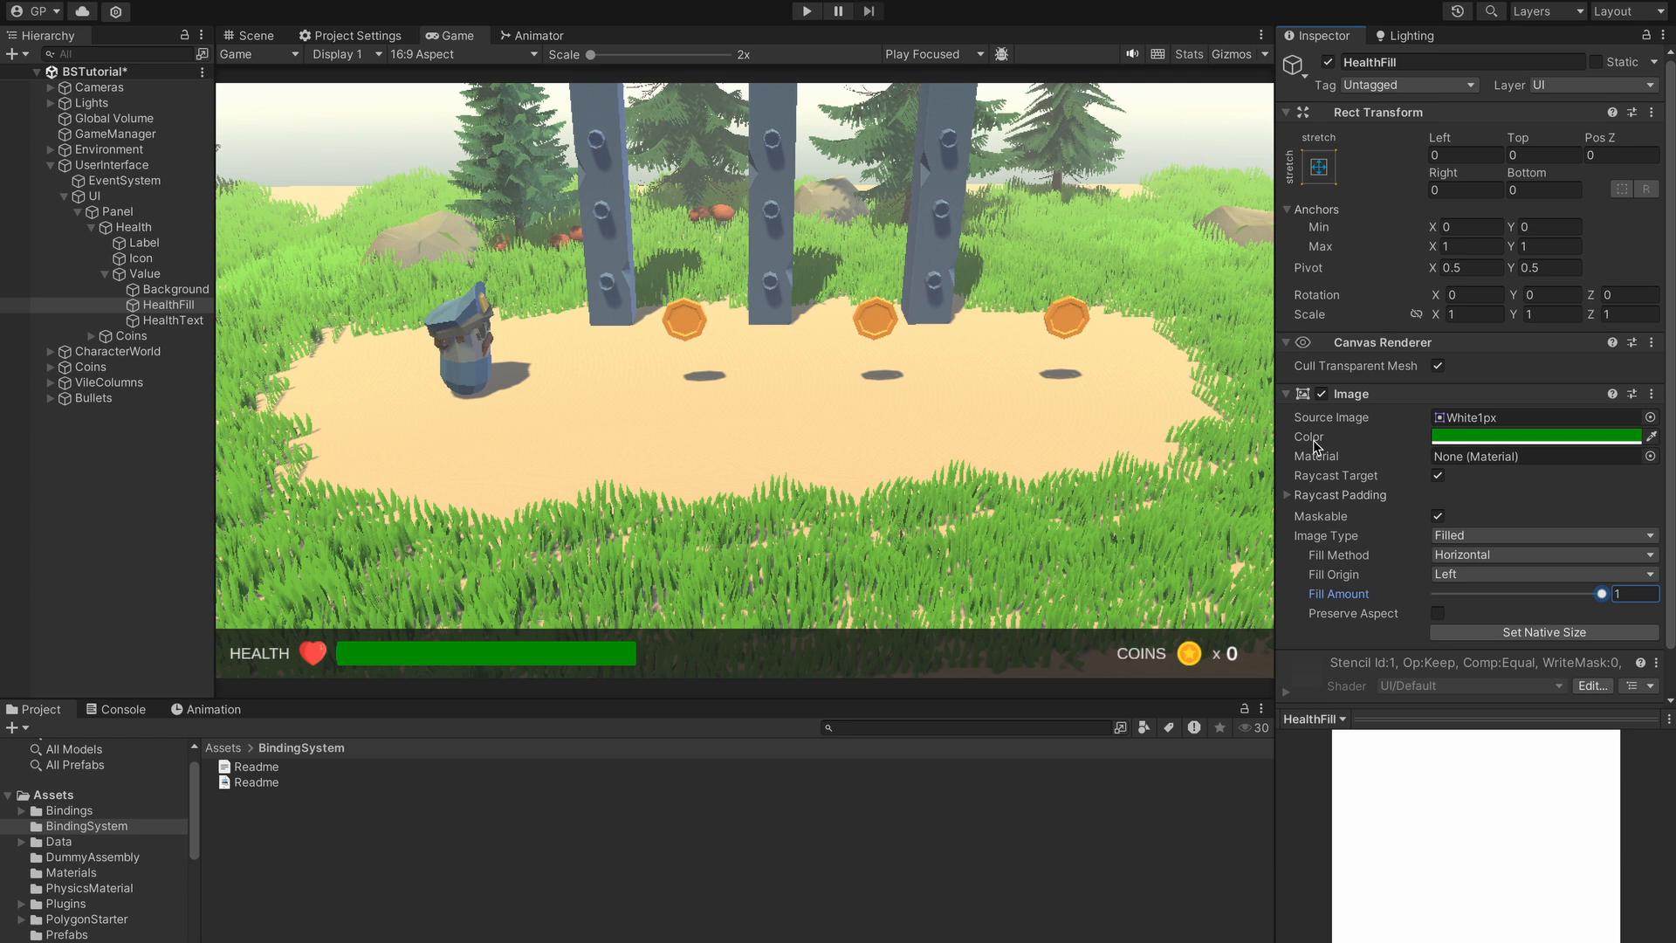
{"action": "right_click", "coordinate": [1332, 603]}
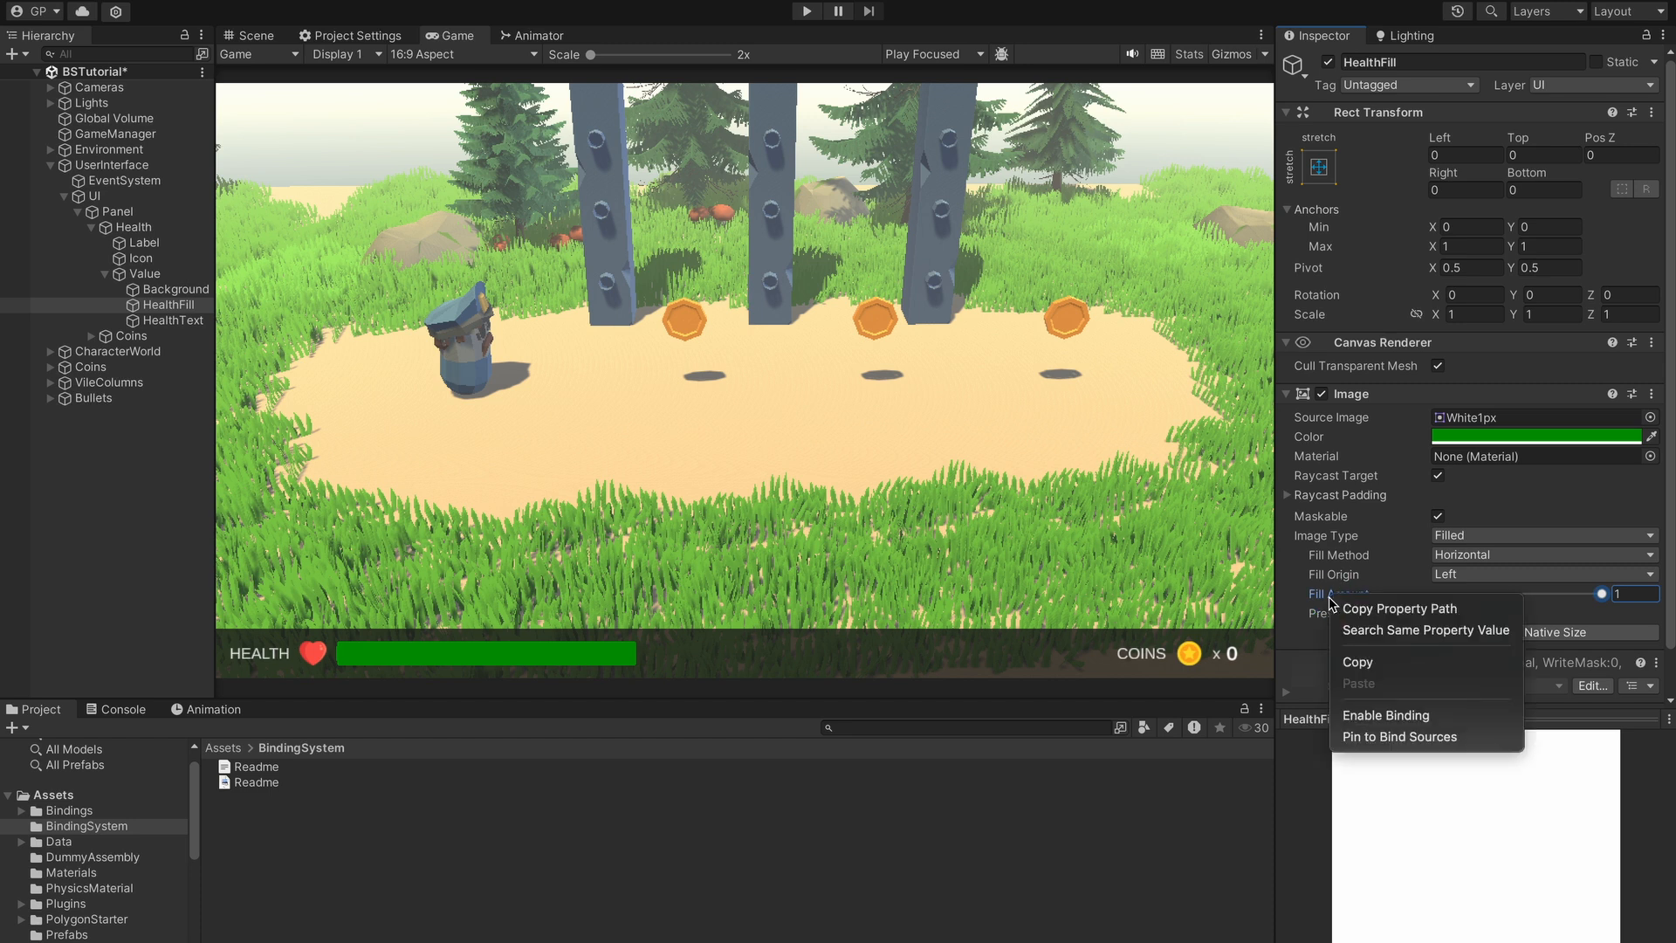
{"action": "left_click", "coordinate": [1373, 718]}
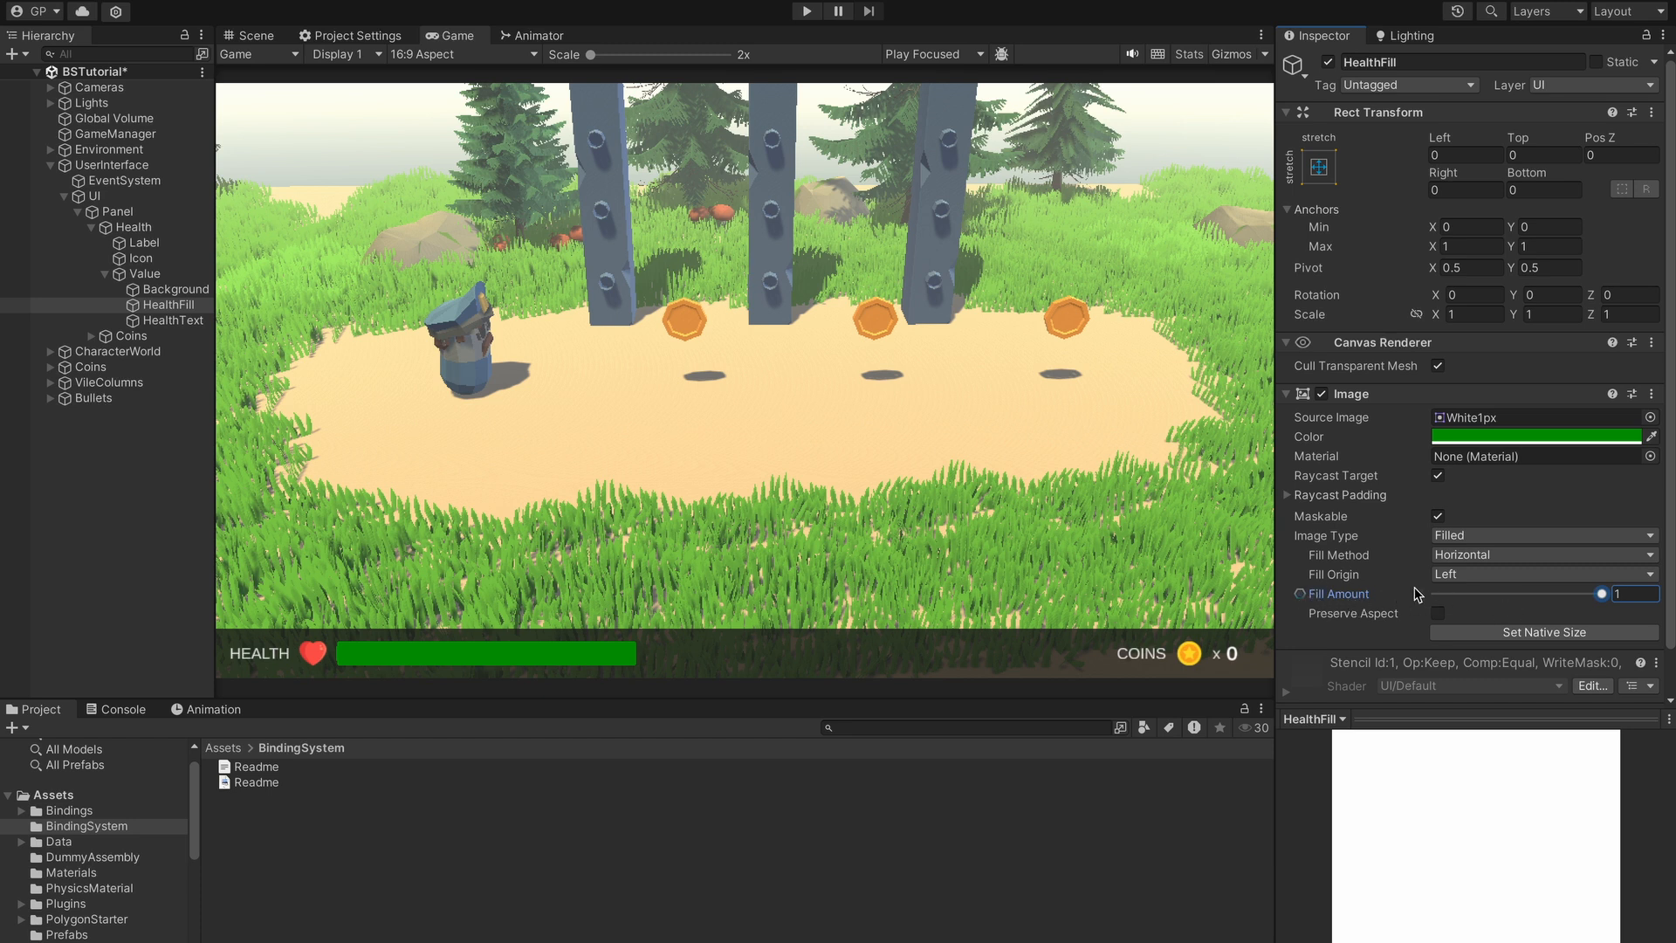
{"action": "mouse_move", "coordinate": [1602, 594]}
{"action": "left_mouse_down"}
{"action": "mouse_move", "coordinate": [1503, 601]}
{"action": "mouse_move", "coordinate": [1562, 611]}
{"action": "mouse_move", "coordinate": [1434, 602]}
{"action": "mouse_move", "coordinate": [1601, 601]}
{"action": "mouse_move", "coordinate": [1546, 613]}
{"action": "mouse_move", "coordinate": [1593, 615]}
{"action": "mouse_move", "coordinate": [1605, 594]}
{"action": "left_mouse_up"}
{"action": "left_click", "coordinate": [1301, 597]}
{"action": "left_click", "coordinate": [1301, 597]}
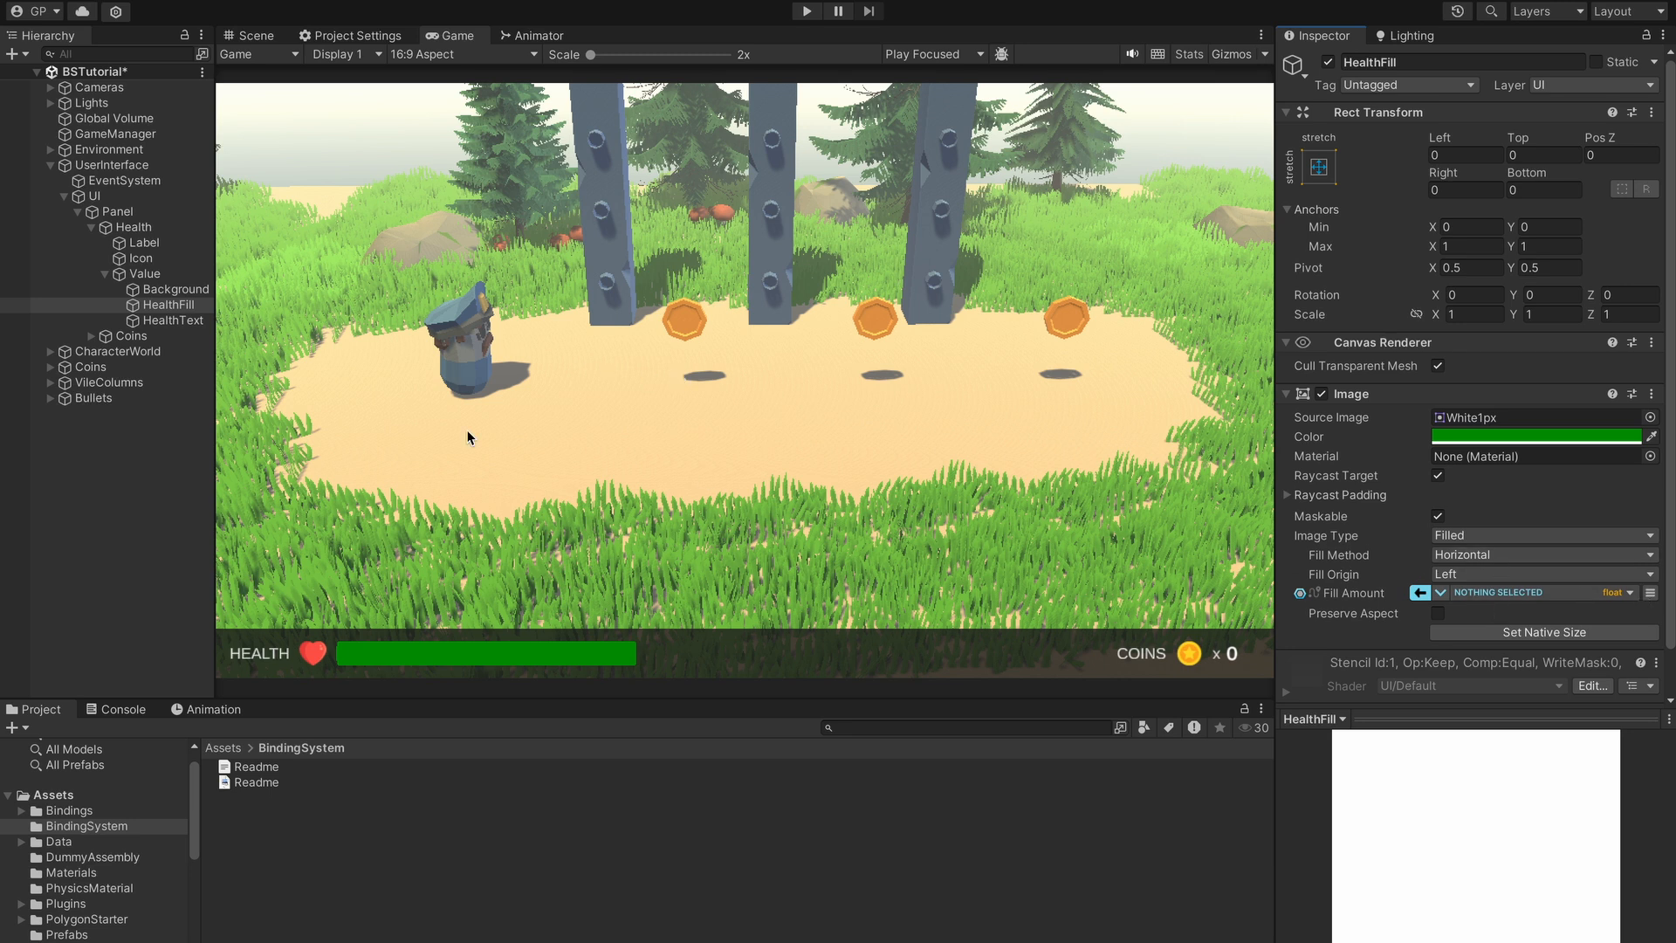
- Drag GameManager onto Fill Amount and choose GameManager (Script) > Health as the bound value
{"action": "left_click", "coordinate": [103, 137]}
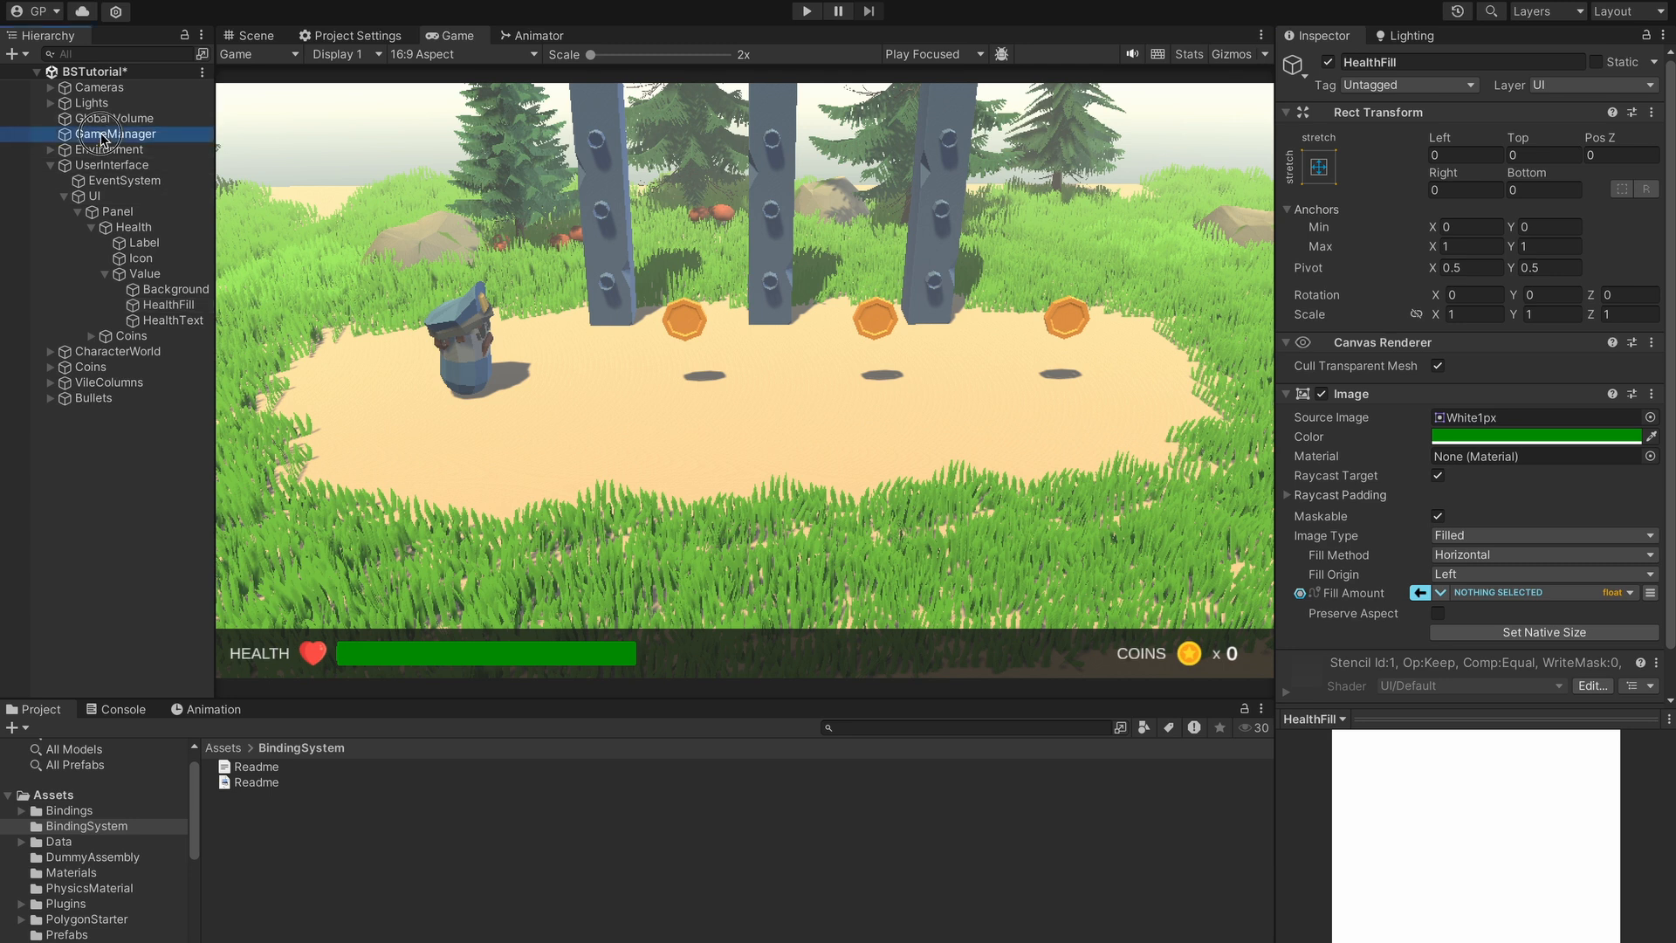
{"action": "mouse_move", "coordinate": [103, 137]}
{"action": "left_mouse_down"}
{"action": "mouse_move", "coordinate": [1078, 401]}
{"action": "mouse_move", "coordinate": [1492, 657]}
{"action": "mouse_move", "coordinate": [1512, 594]}
{"action": "mouse_move", "coordinate": [1475, 585]}
{"action": "mouse_move", "coordinate": [1497, 592]}
{"action": "left_mouse_up"}
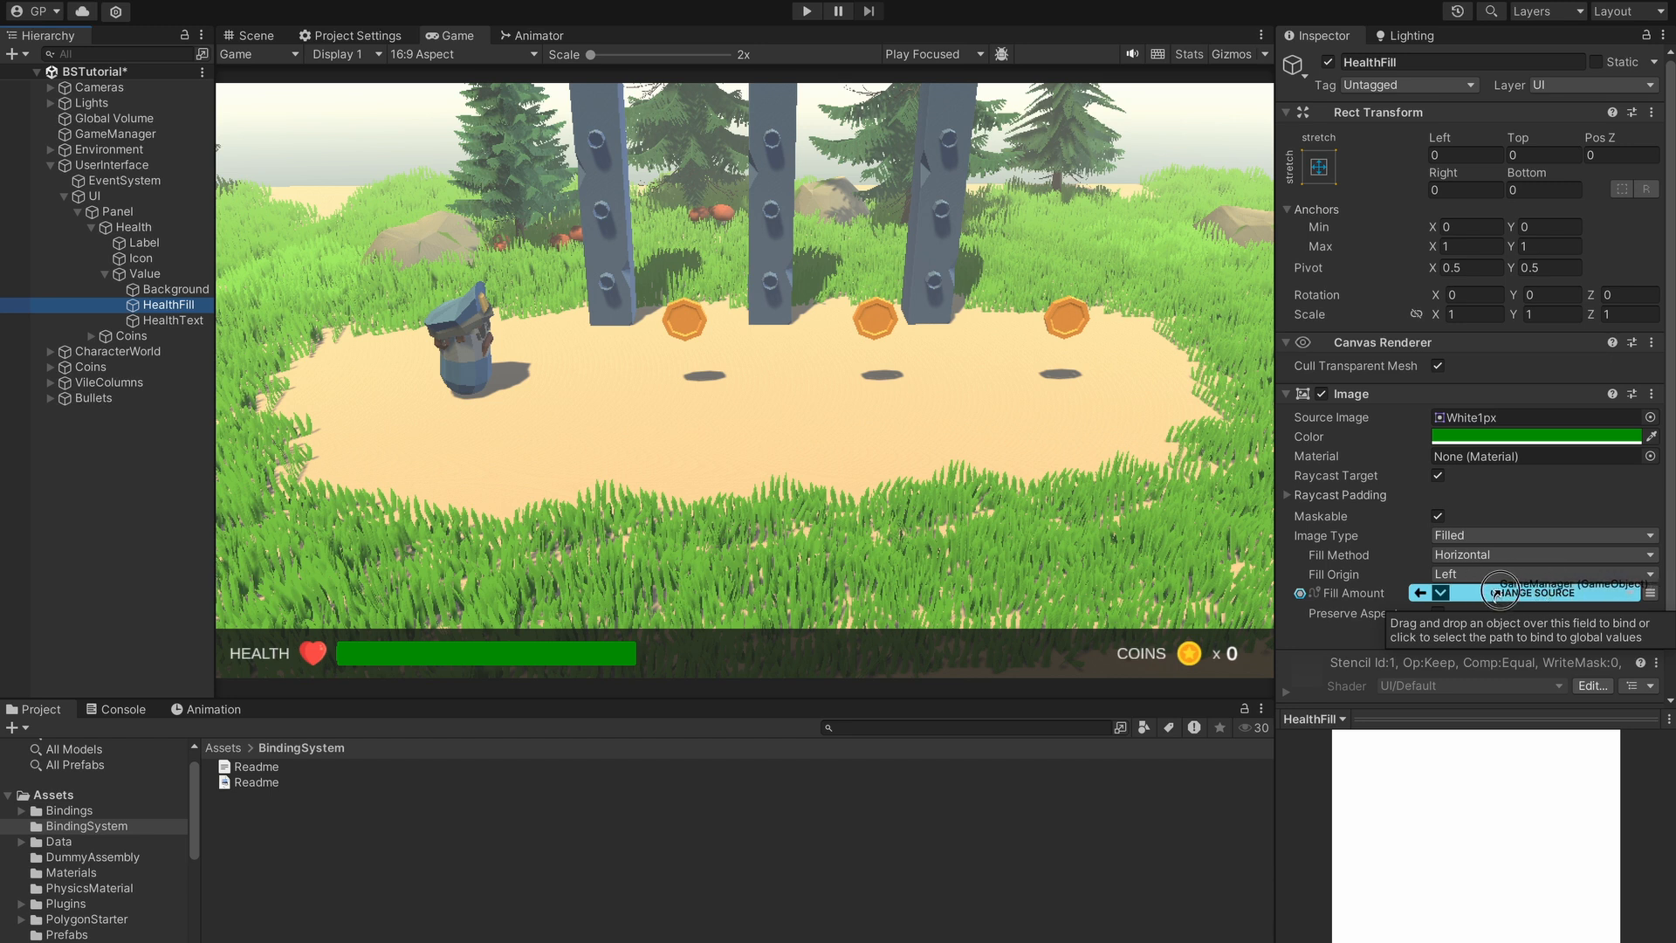
{"action": "left_click_drag", "start_coordinate": [1496, 595], "coordinate": [1492, 585]}
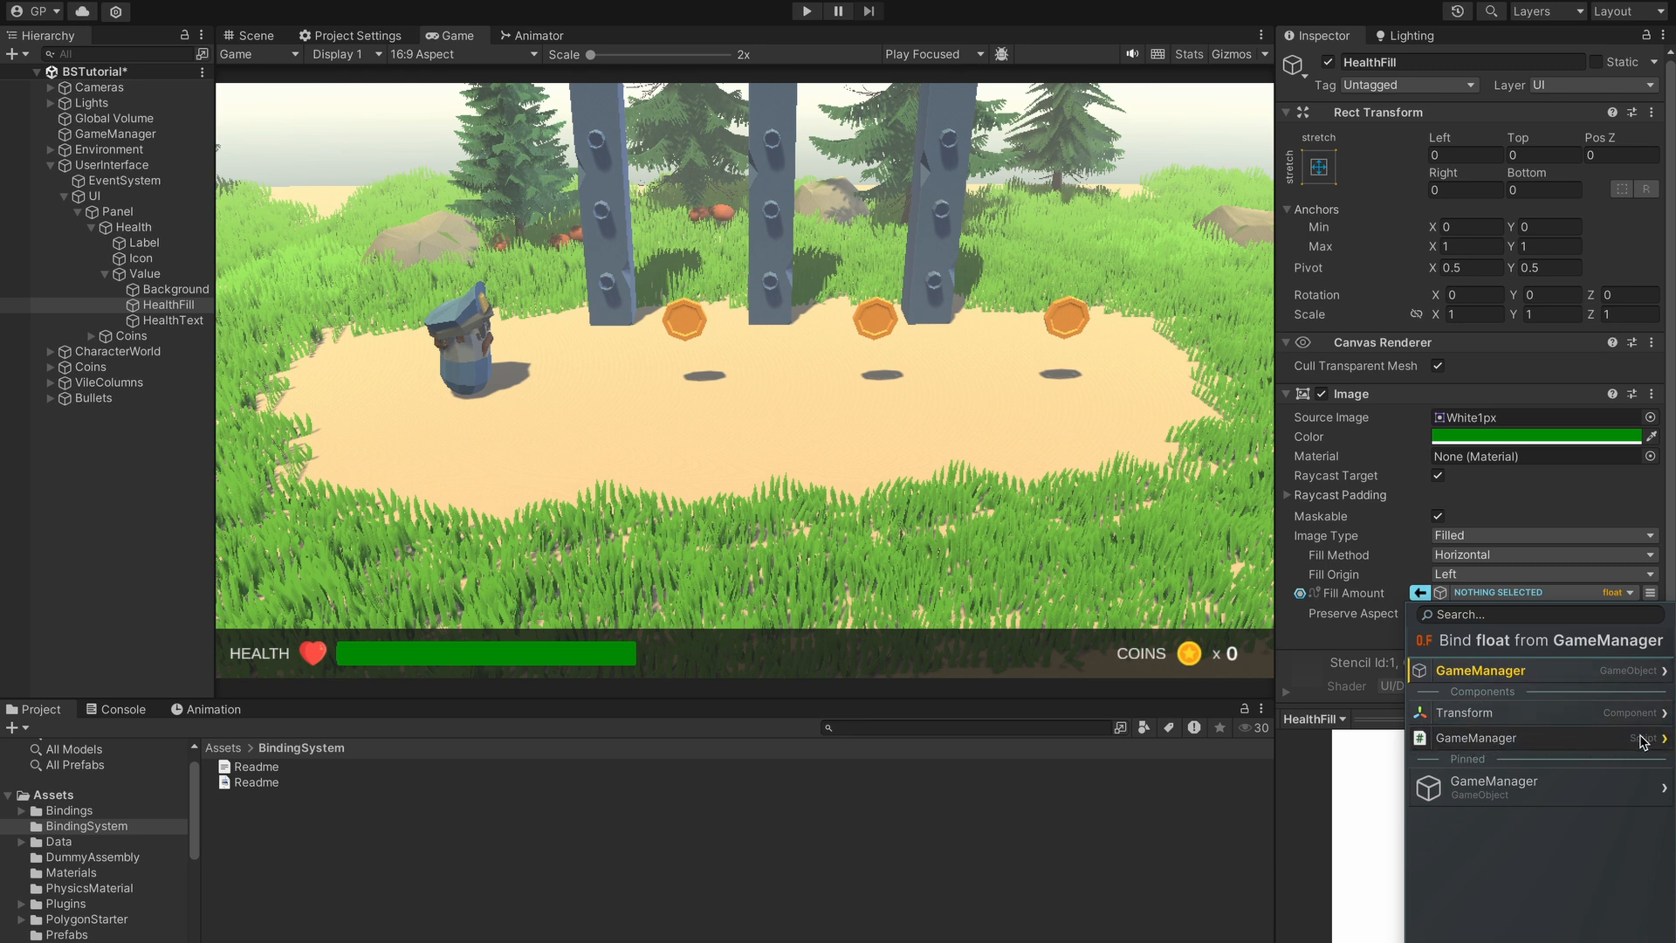
{"action": "left_click", "coordinate": [1558, 740]}
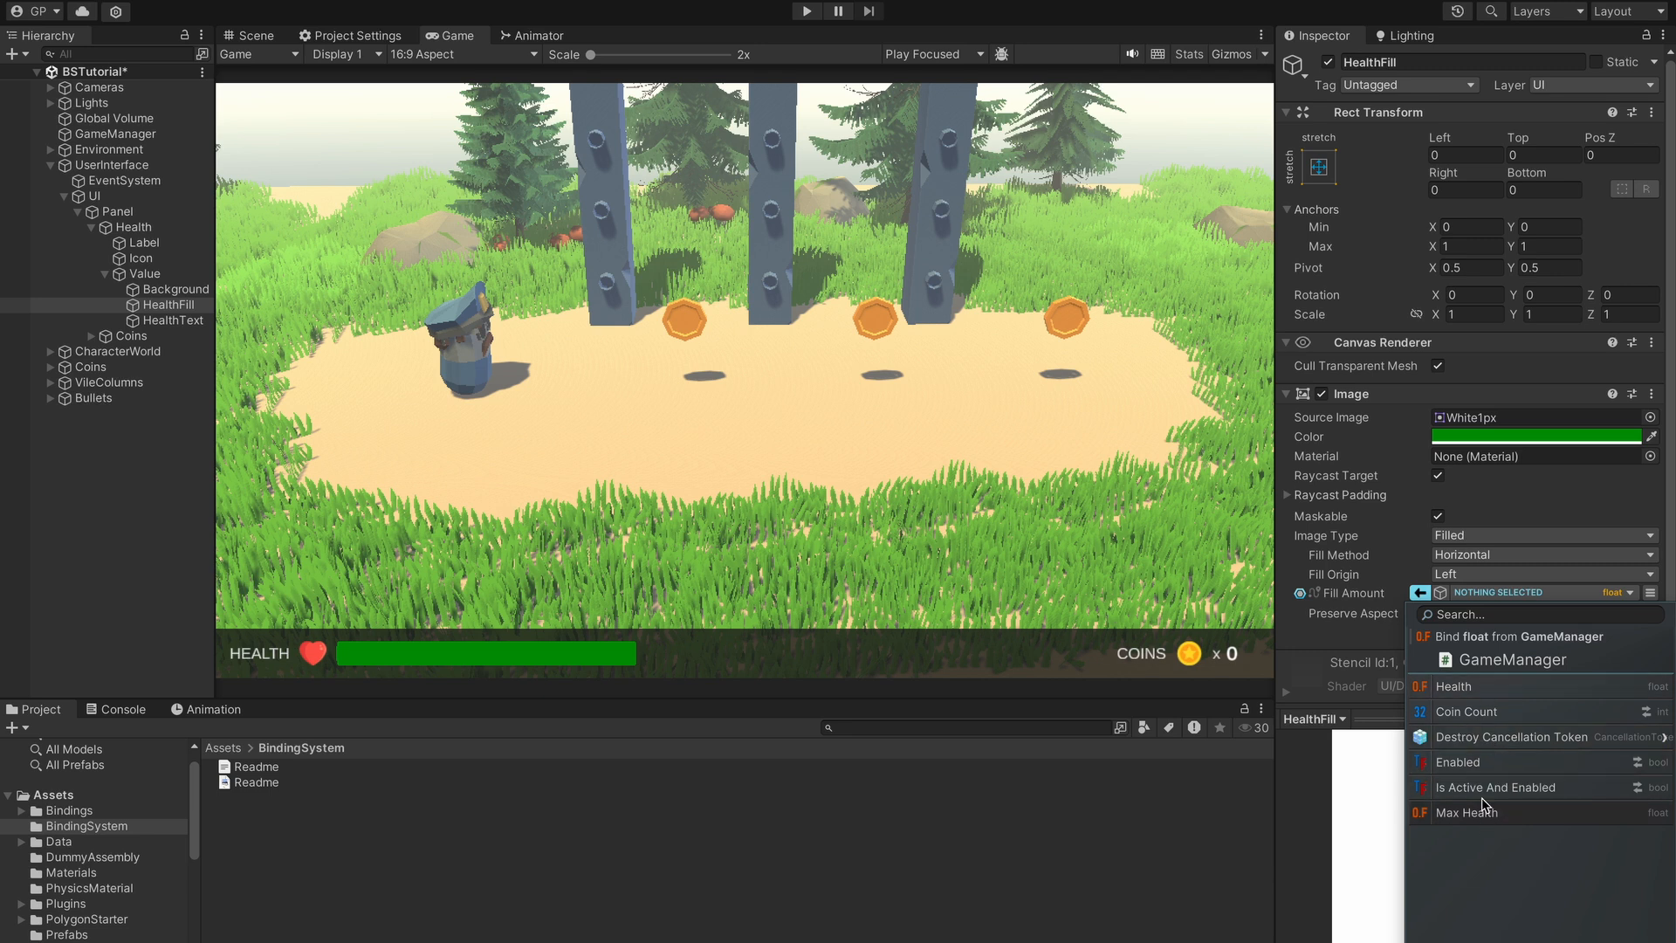
{"action": "left_click", "coordinate": [1496, 690]}
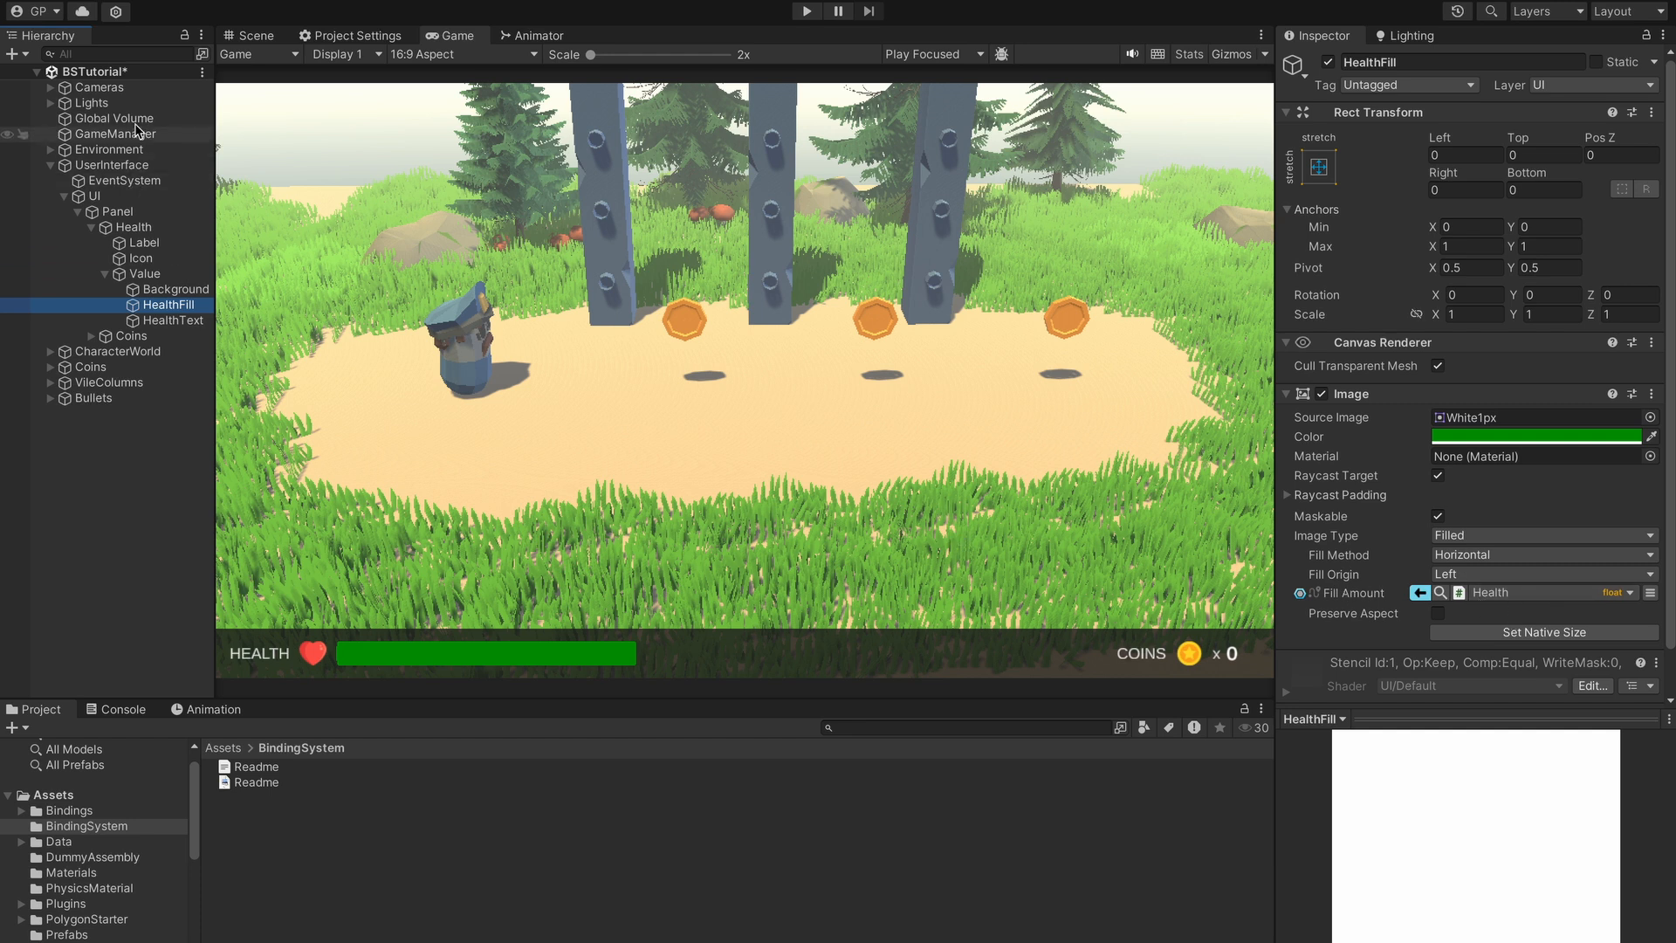
{"action": "left_click", "coordinate": [1460, 594]}
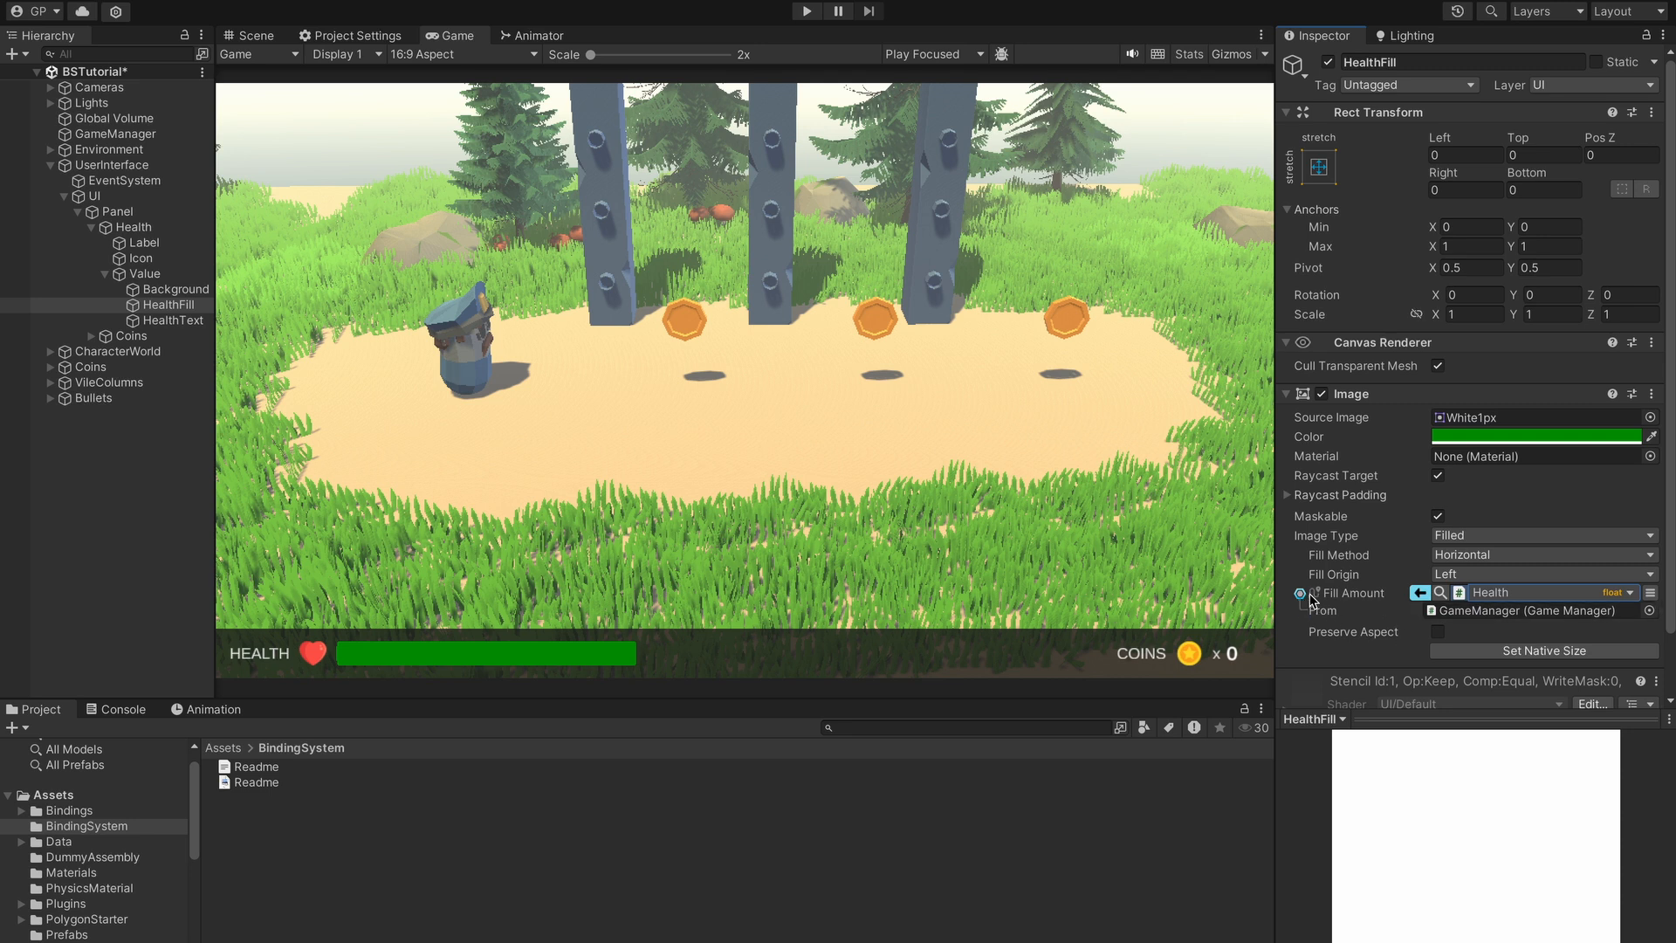
{"action": "left_click", "coordinate": [1508, 611]}
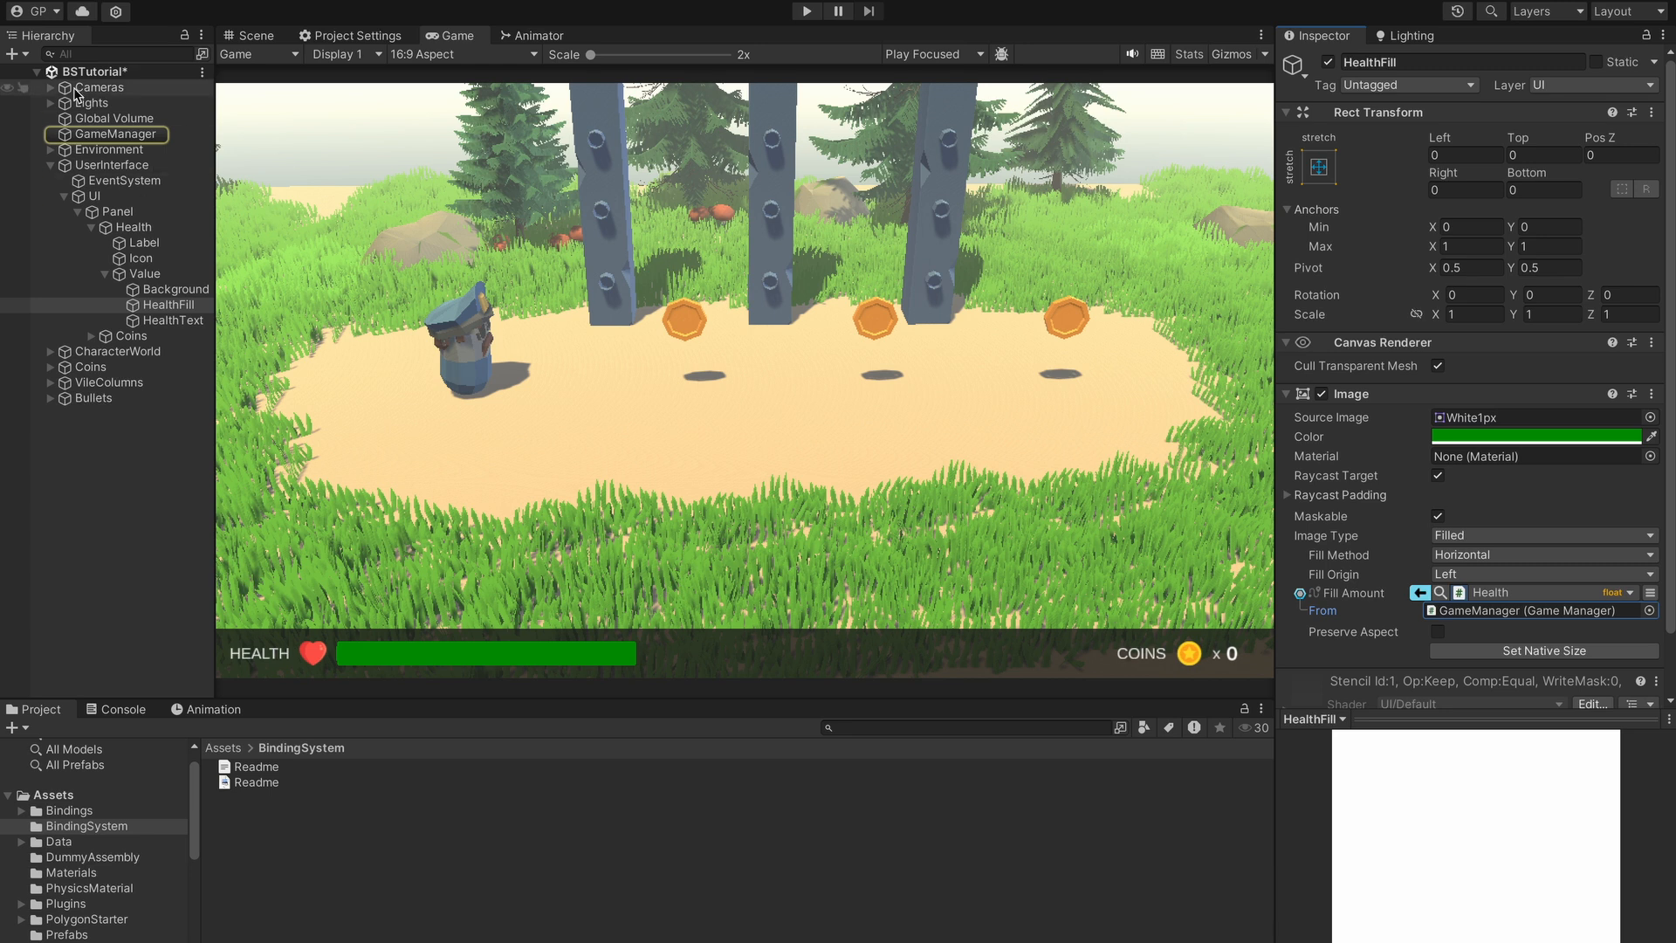
{"action": "left_click", "coordinate": [1459, 599]}
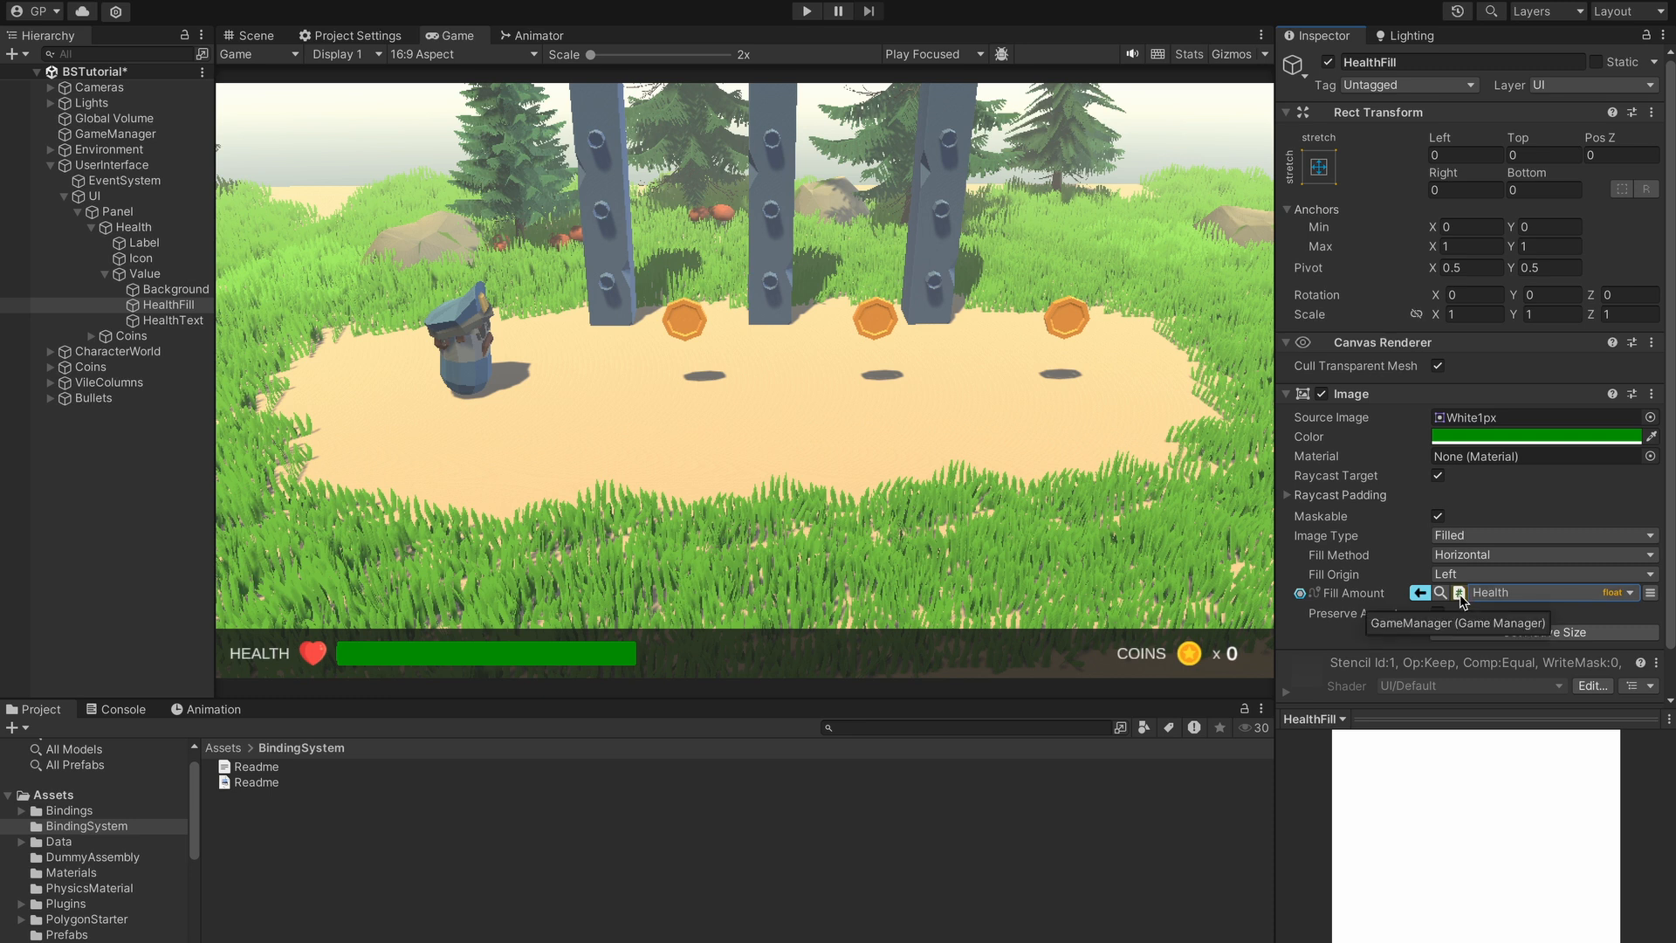
{"action": "left_click", "coordinate": [1459, 594]}
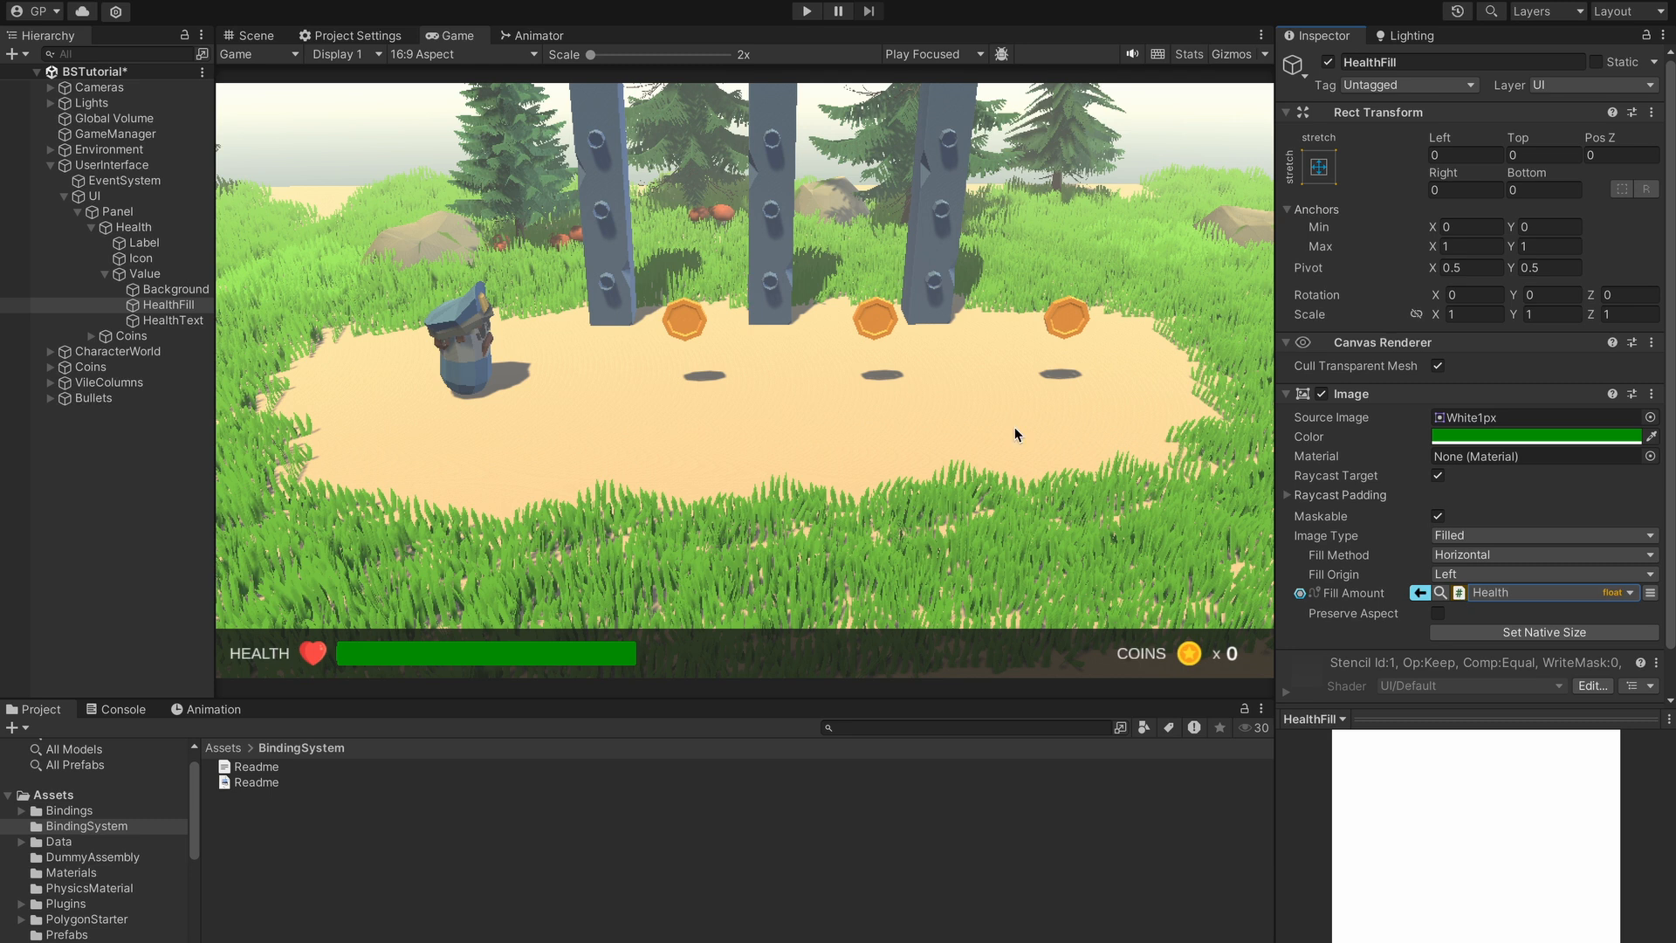
- Enter play mode, focus the Game view and walk the character left and right with A and D
{"action": "left_click", "coordinate": [808, 11]}
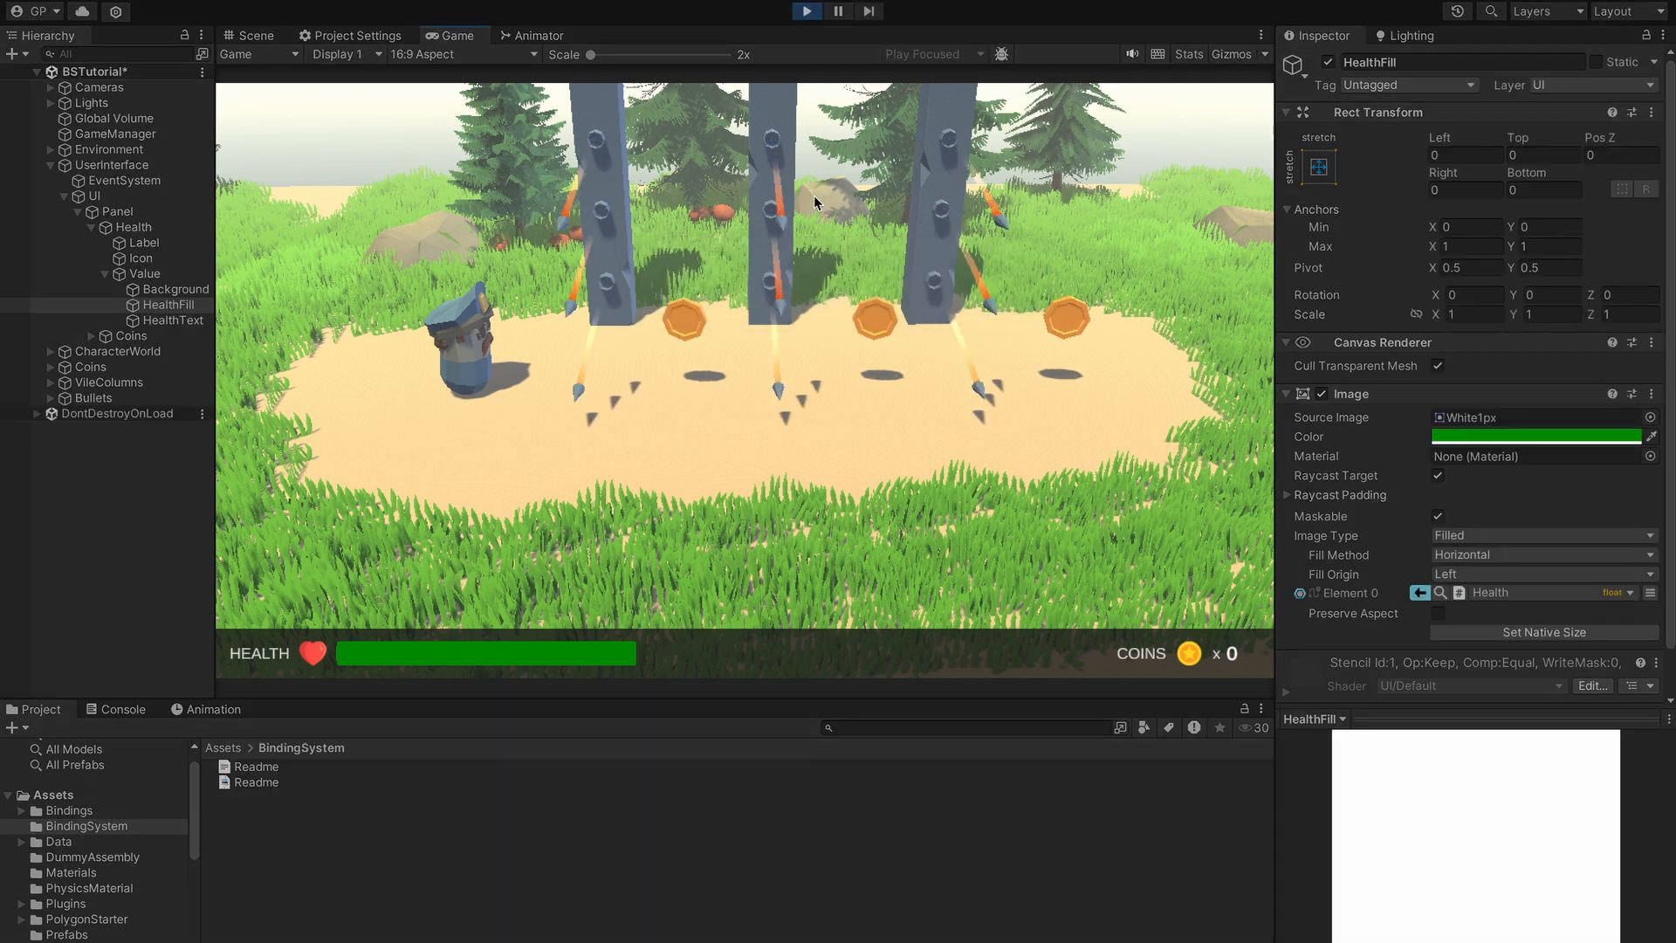
{"action": "left_click", "coordinate": [734, 359]}
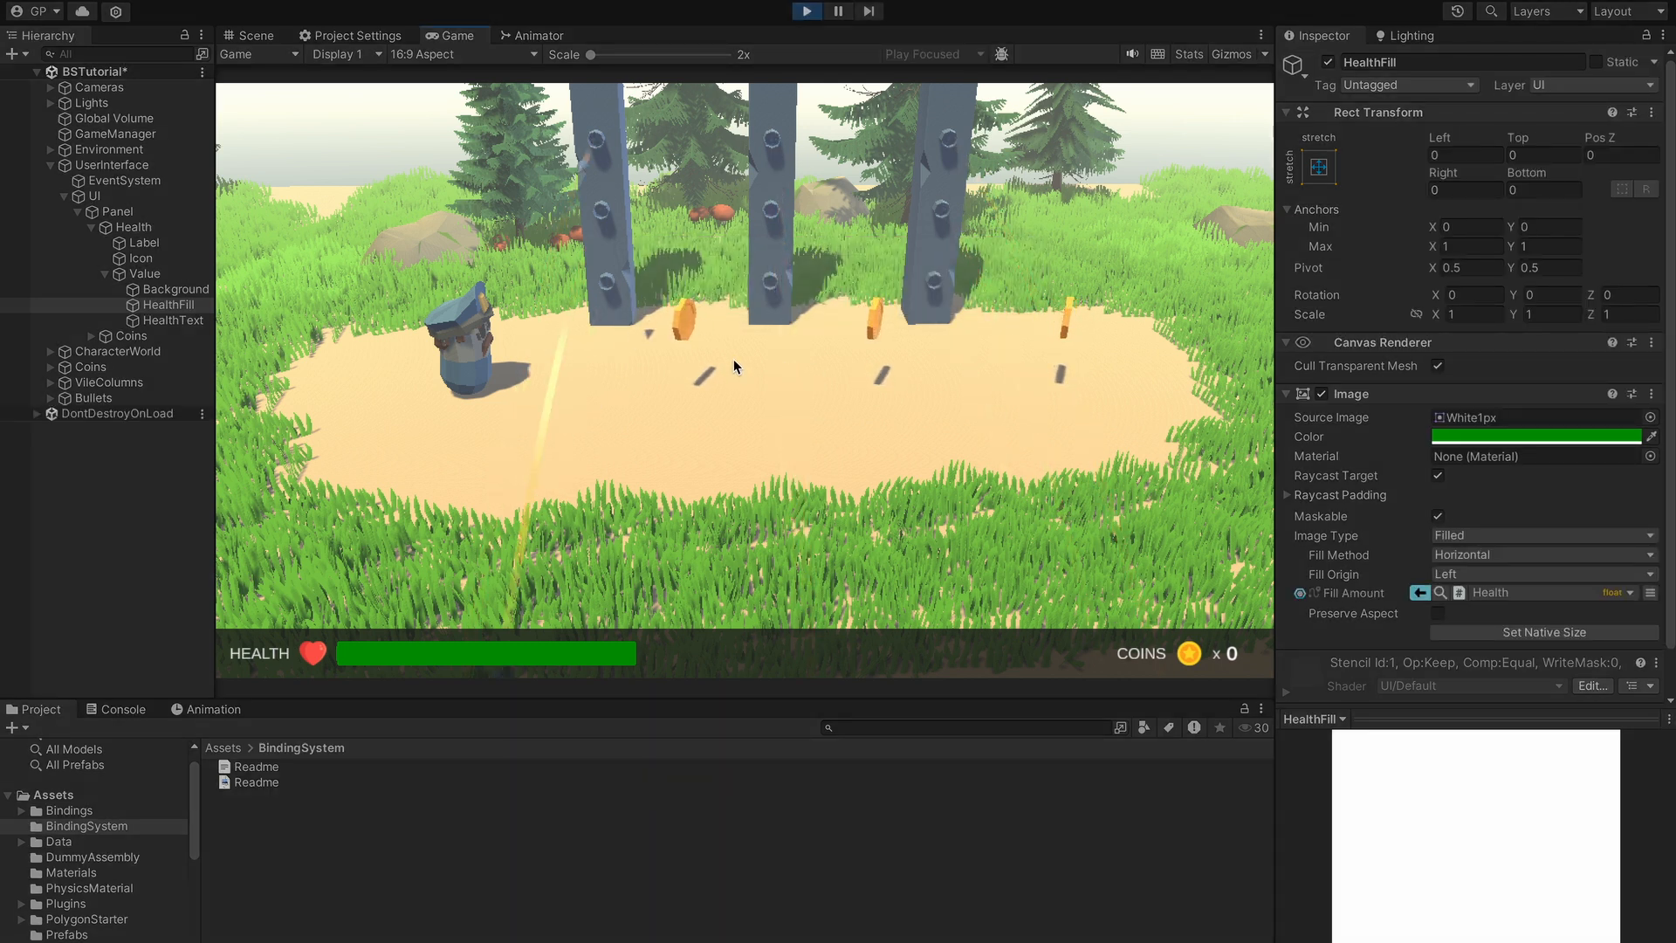
{"action": "key", "text": "d"}
{"action": "key", "text": "a"}
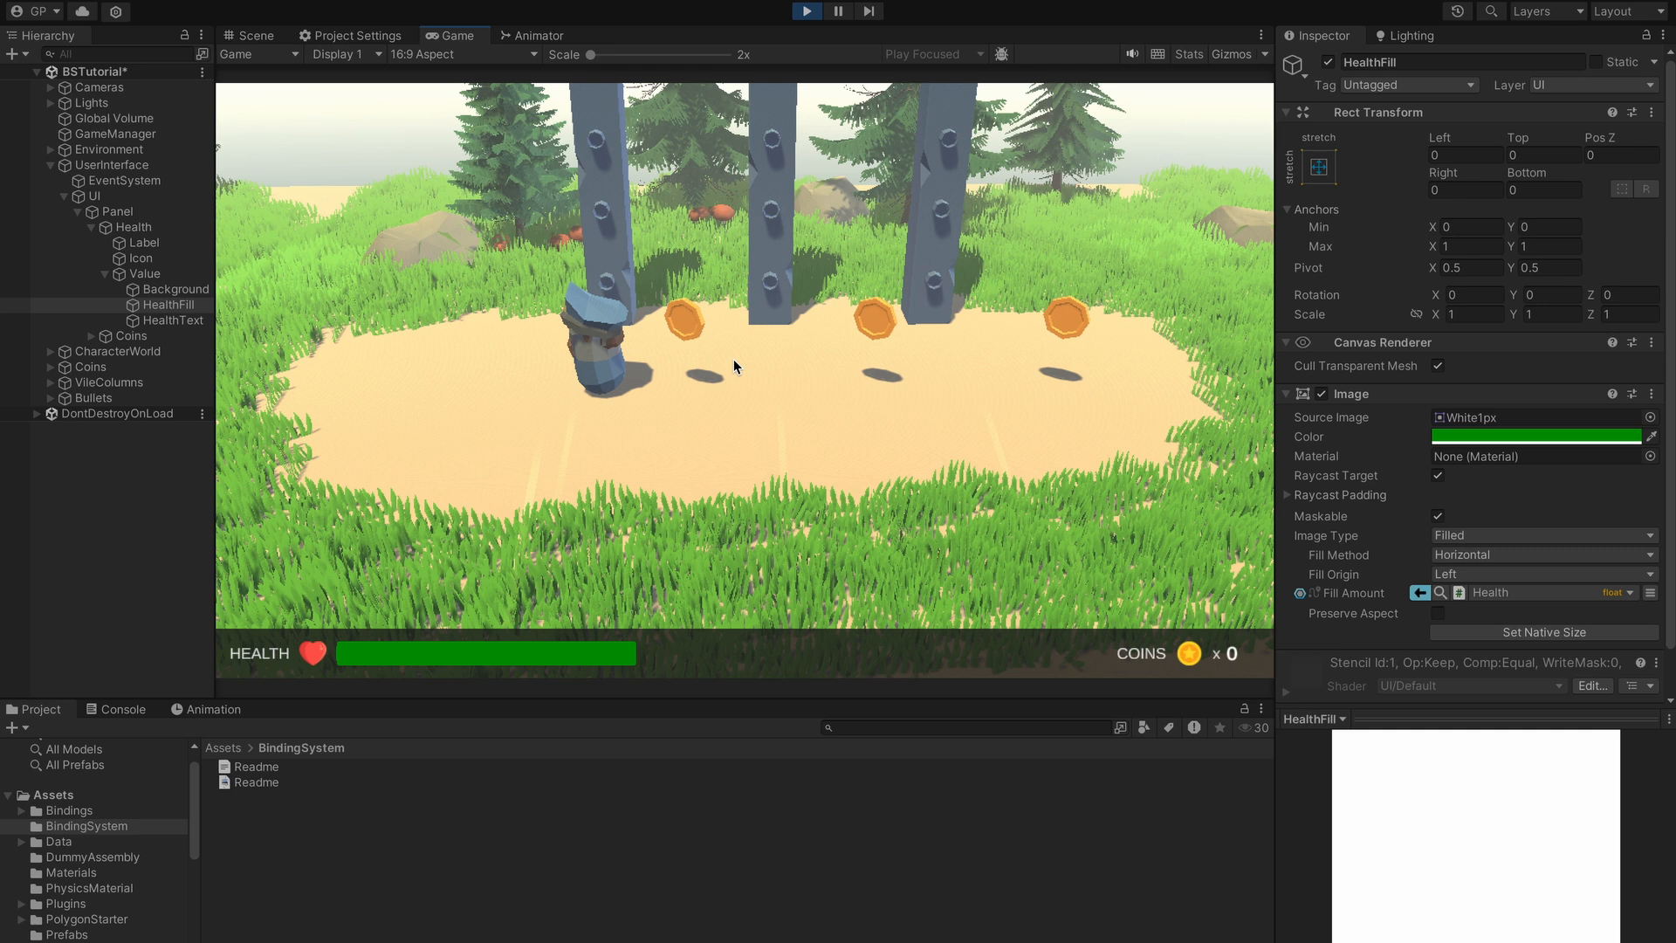
{"action": "key", "text": "d"}
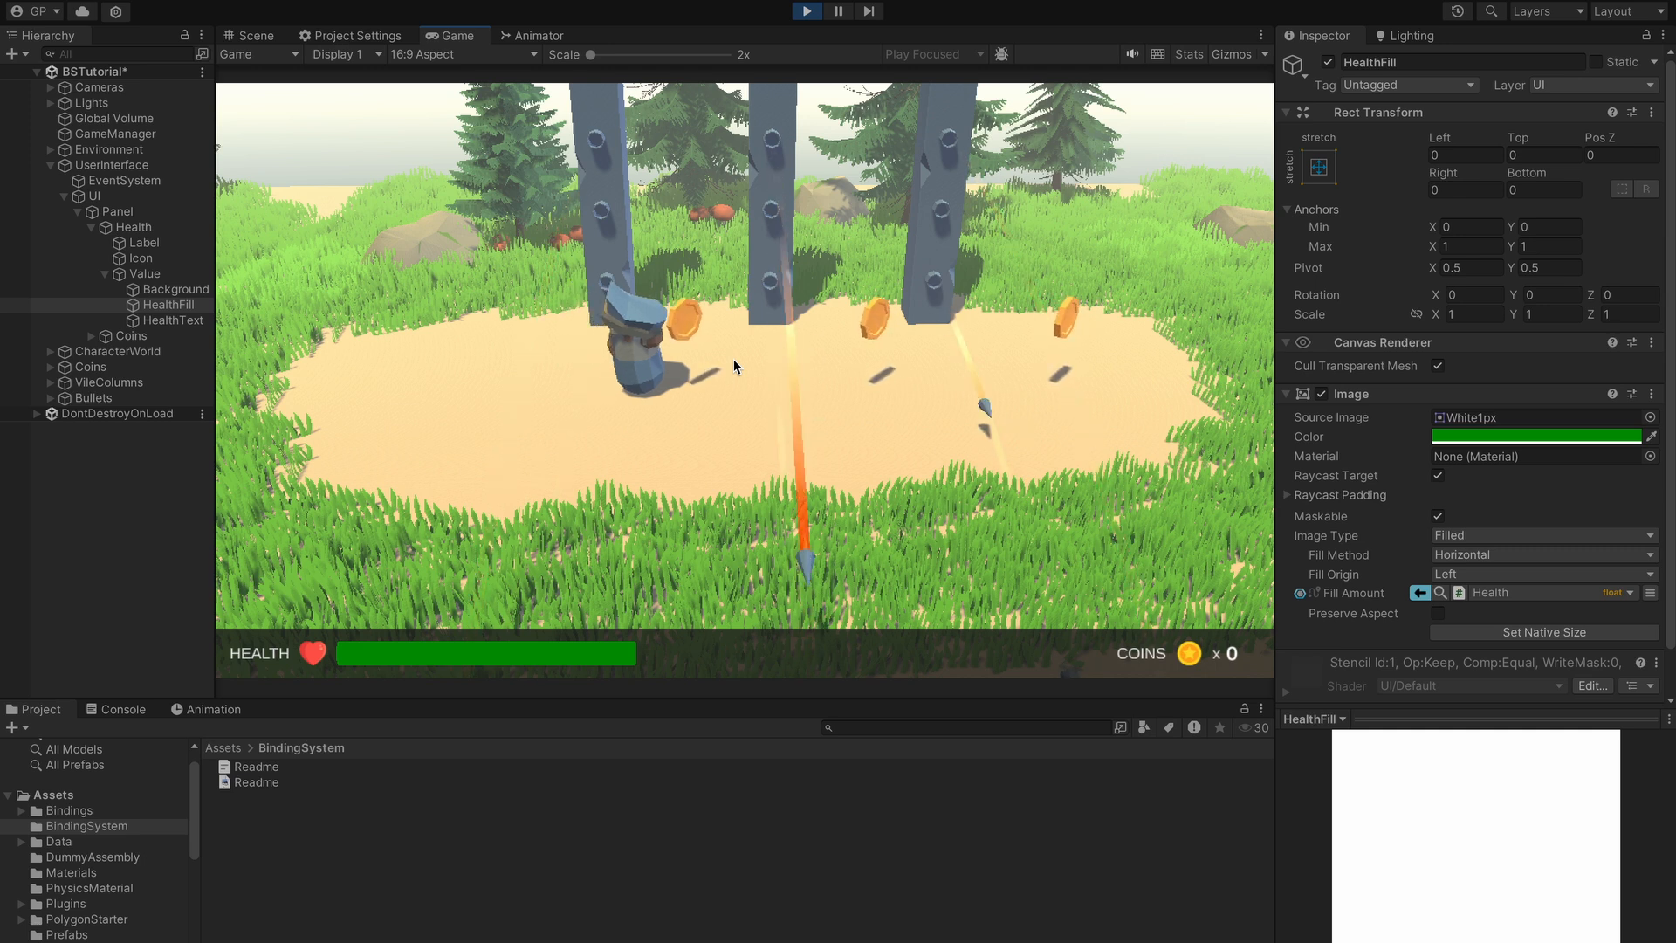
{"action": "key", "text": "a"}
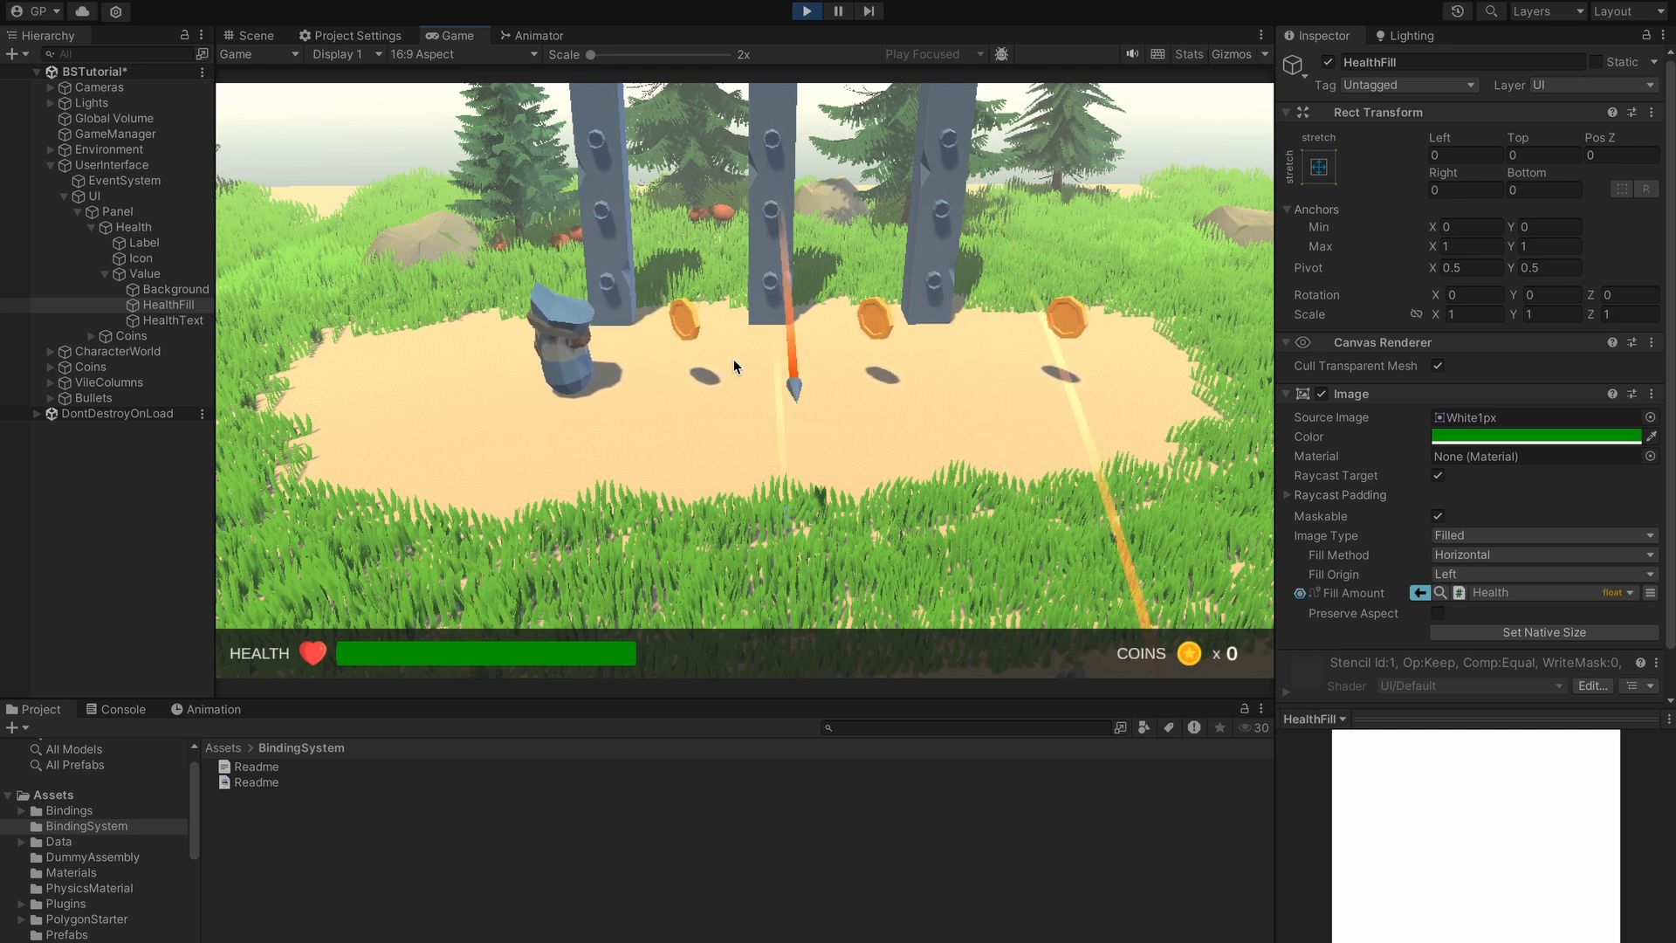
{"action": "key", "text": "a"}
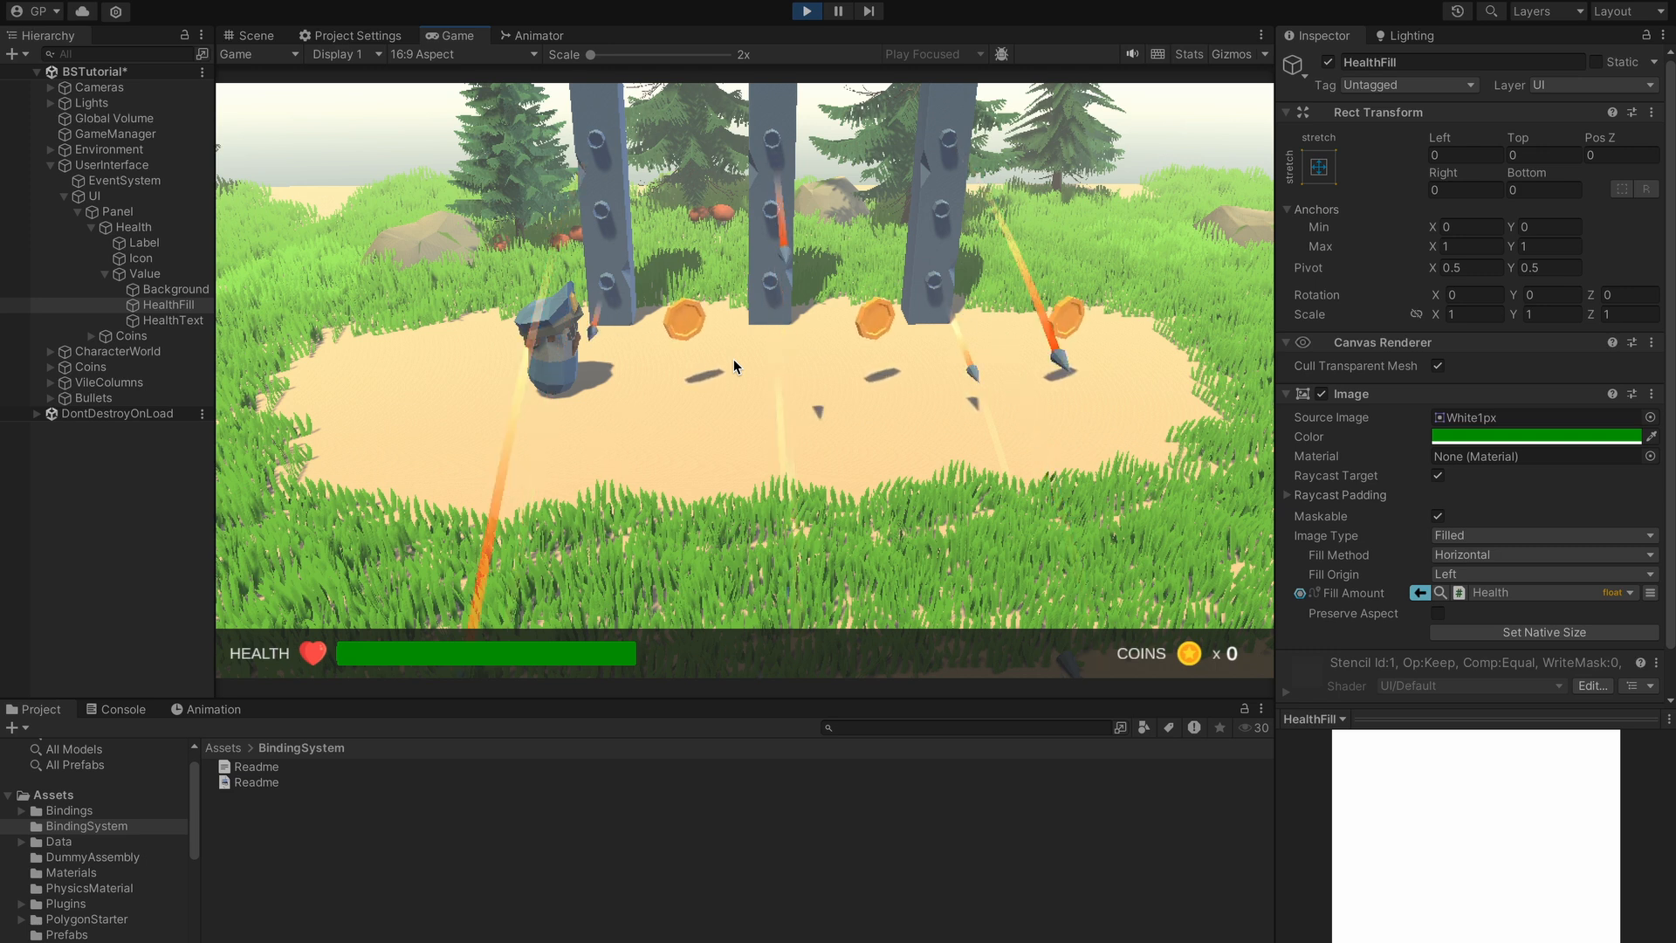
{"action": "key", "text": "a"}
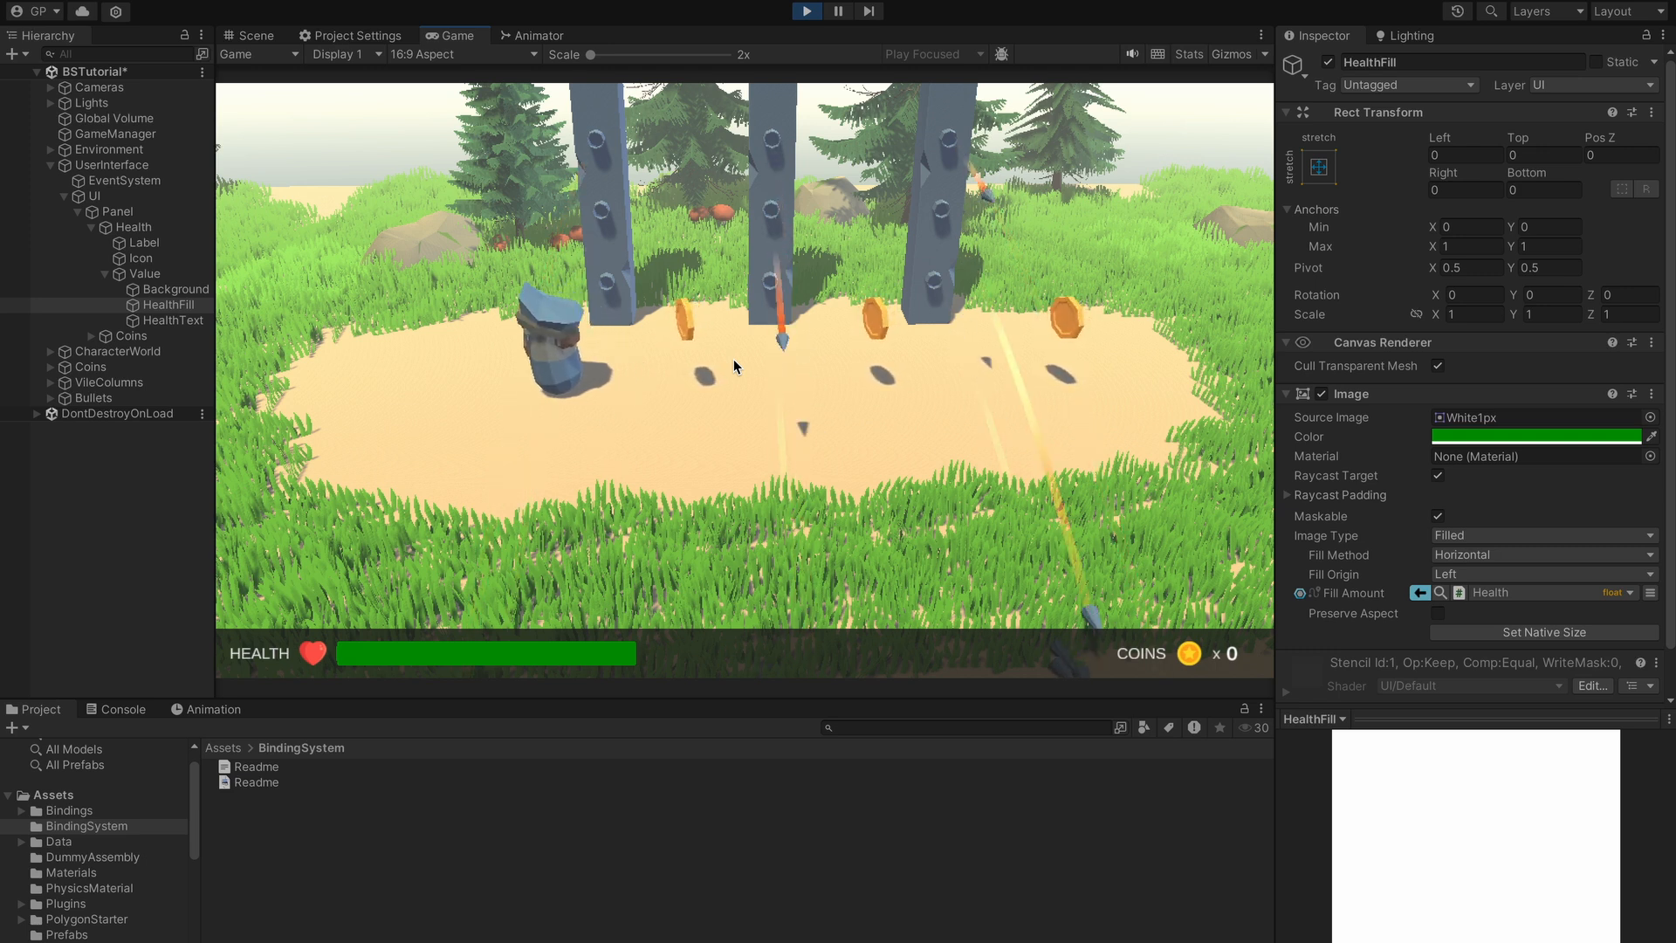
{"action": "key", "text": "d"}
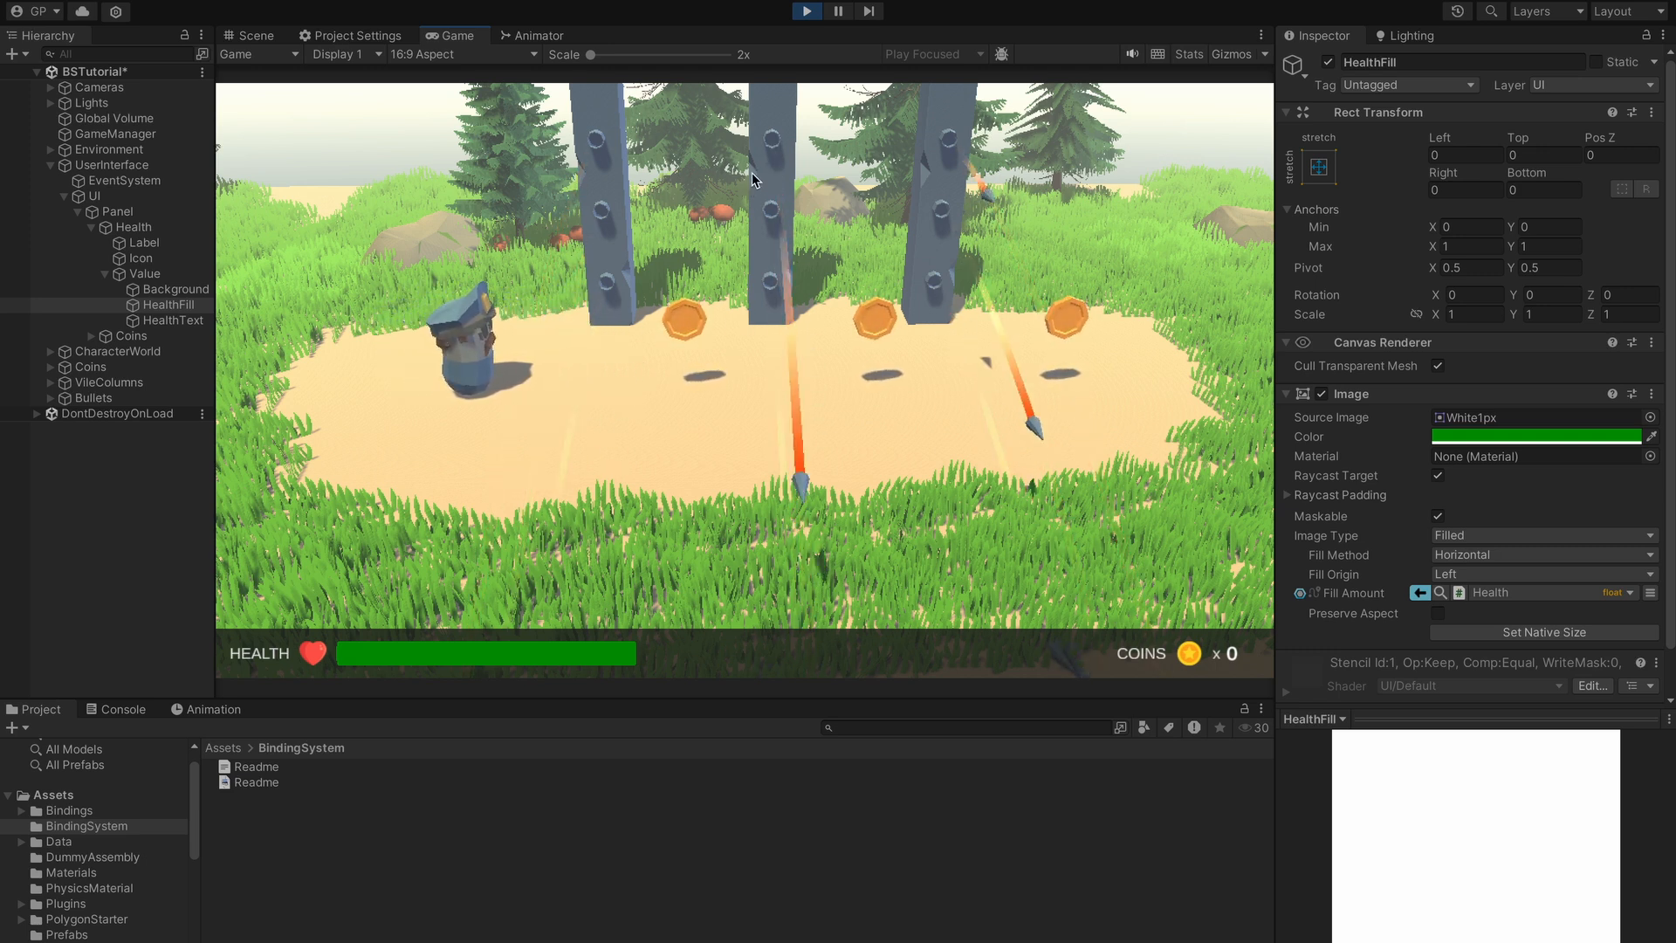
- Exit play mode, confirm GameManager's Max Health and Health are 100, then reselect HealthFill
{"action": "left_click", "coordinate": [808, 13]}
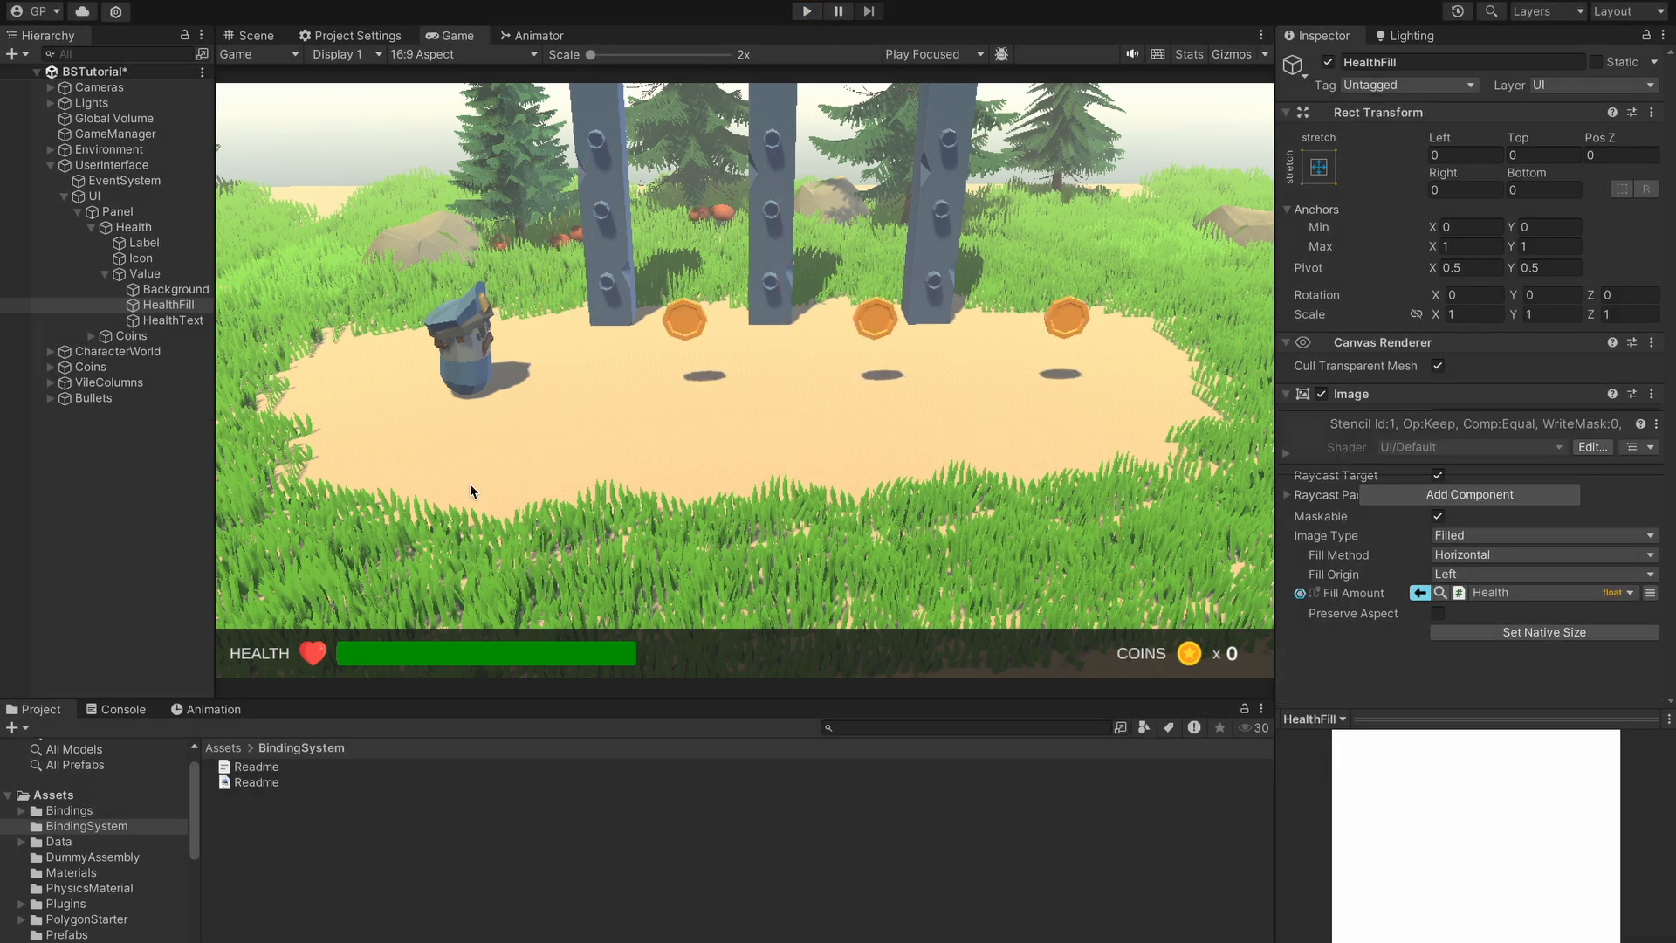
{"action": "left_click", "coordinate": [99, 123]}
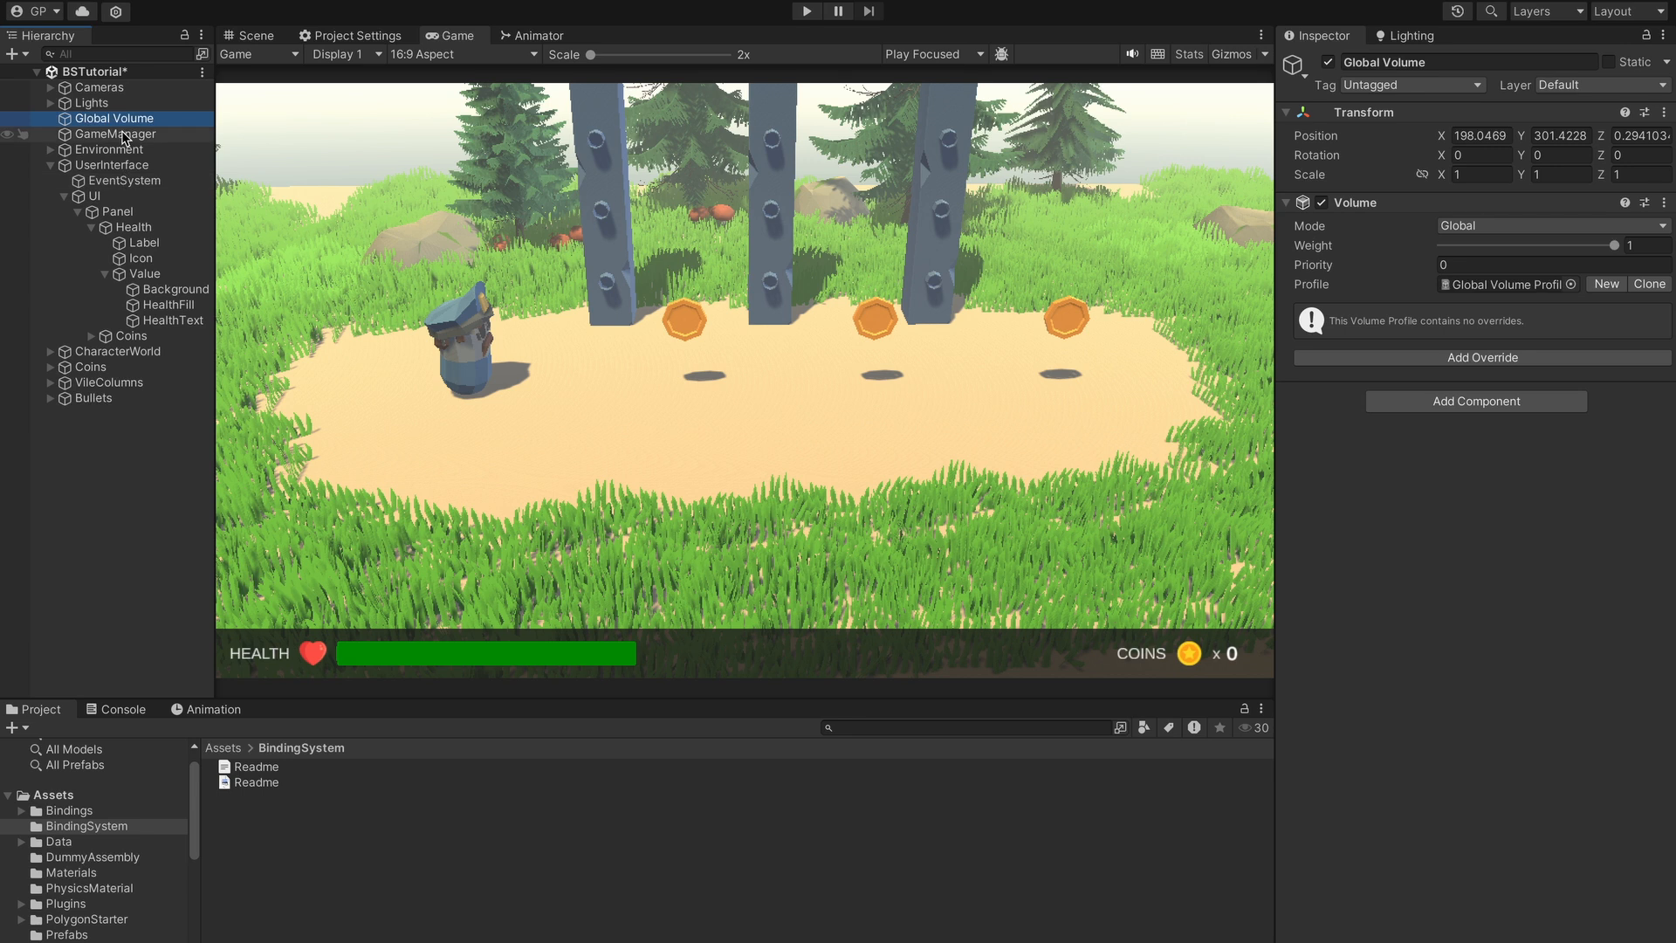
{"action": "left_click", "coordinate": [131, 136]}
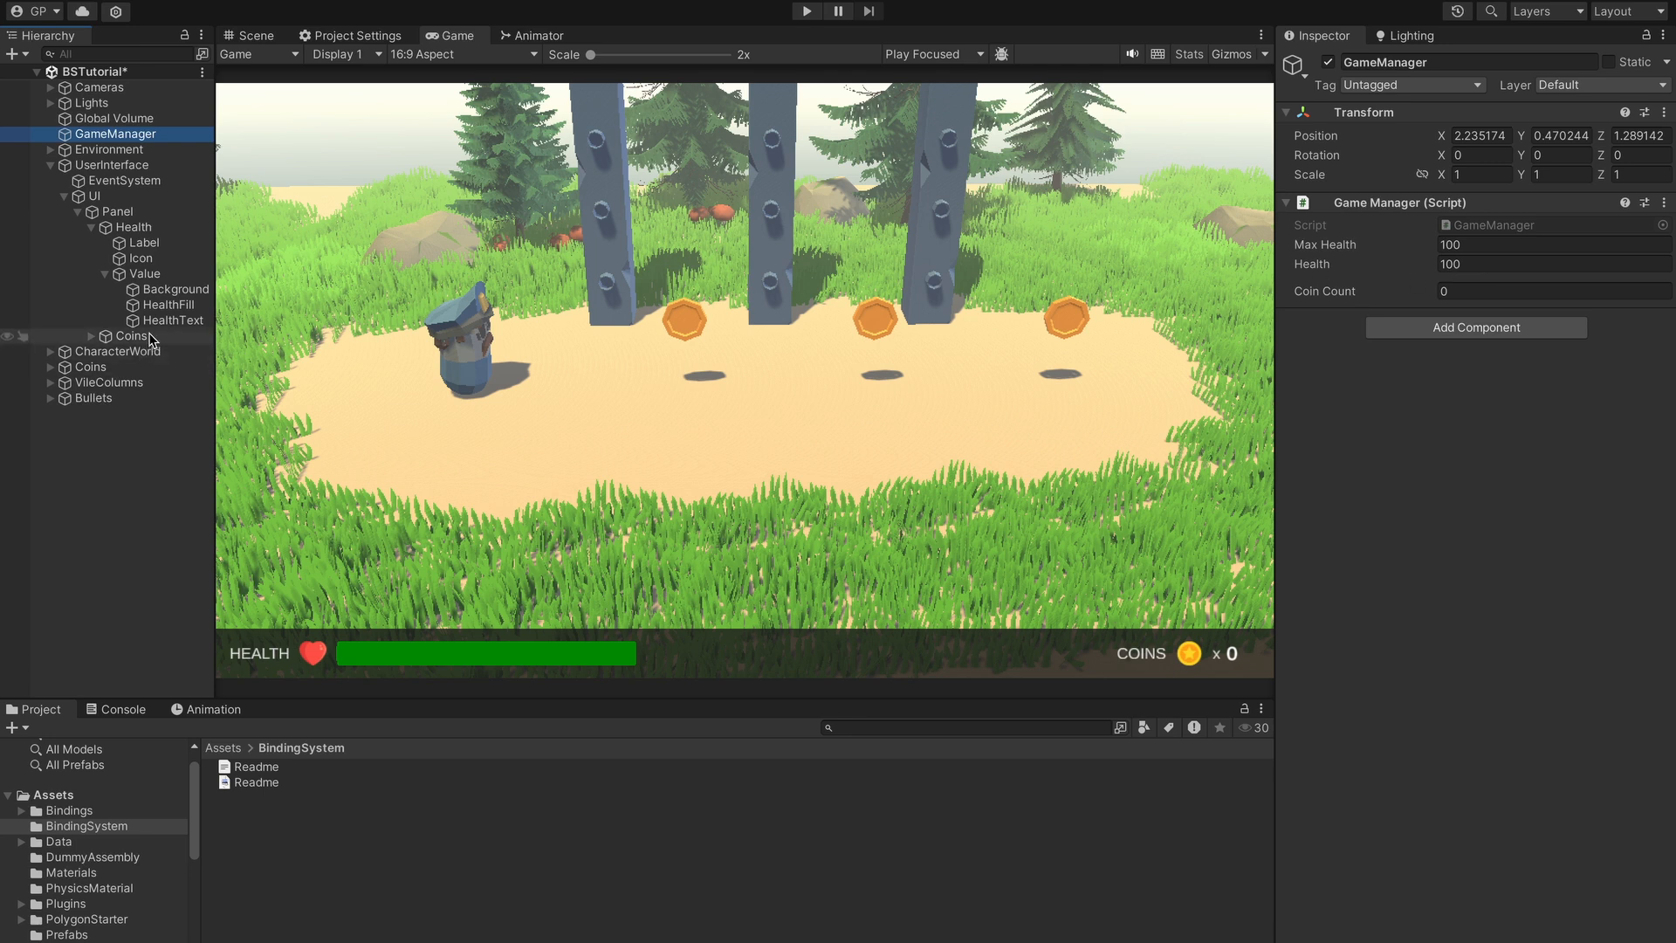
{"action": "left_click", "coordinate": [166, 306]}
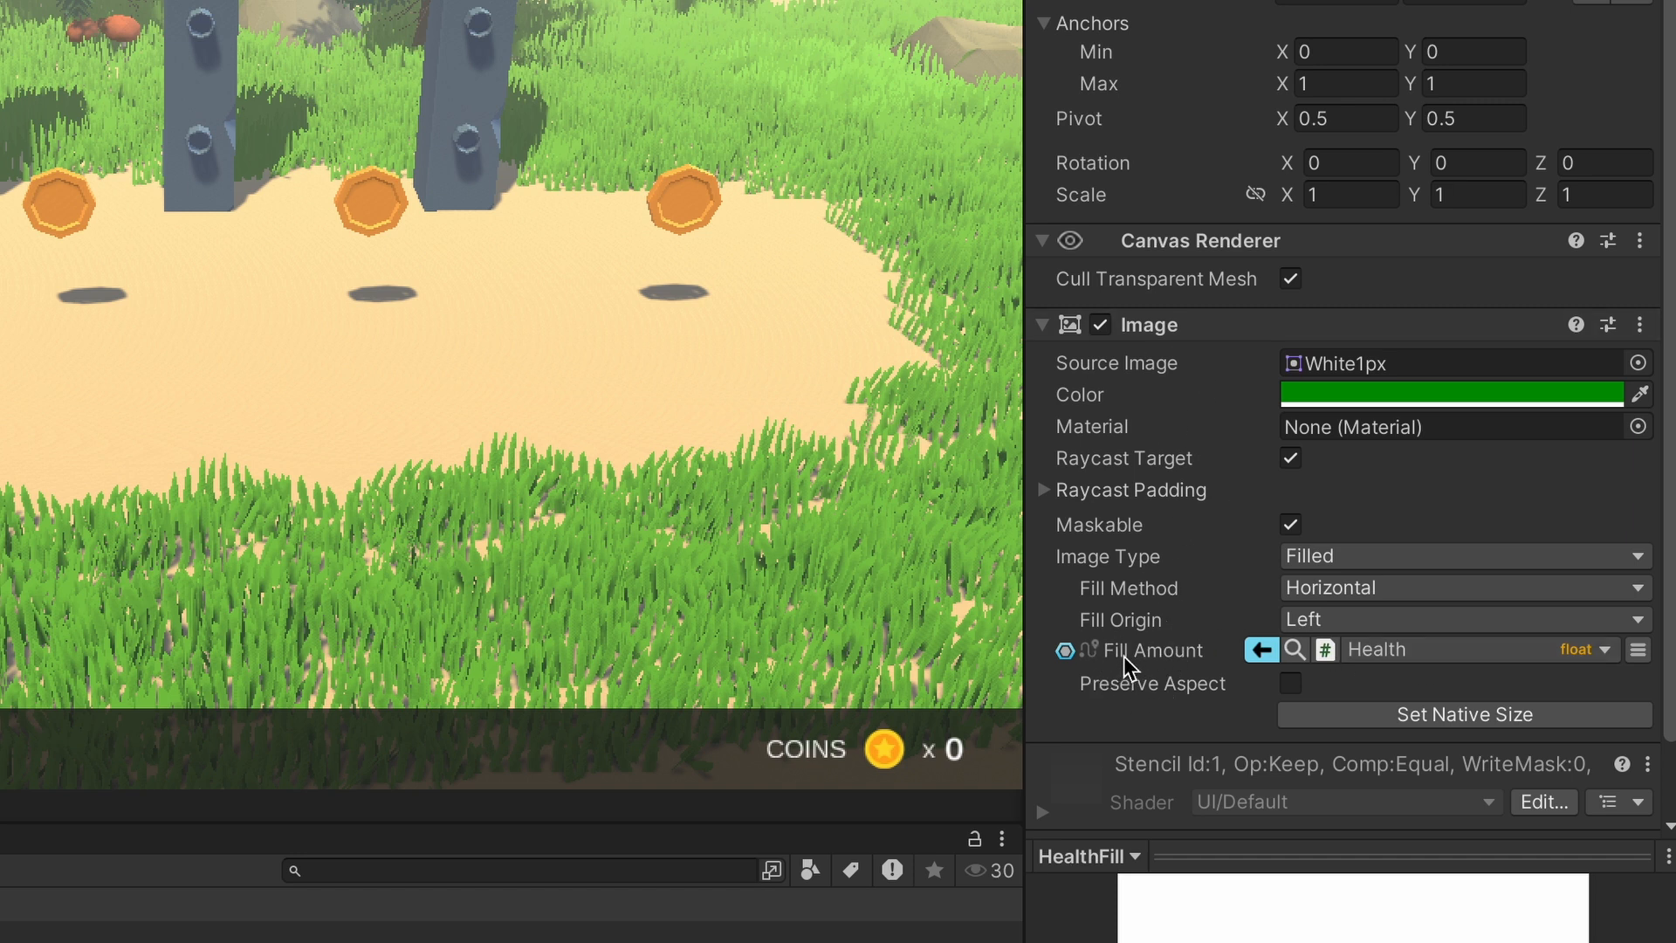
{"action": "left_click", "coordinate": [1263, 650]}
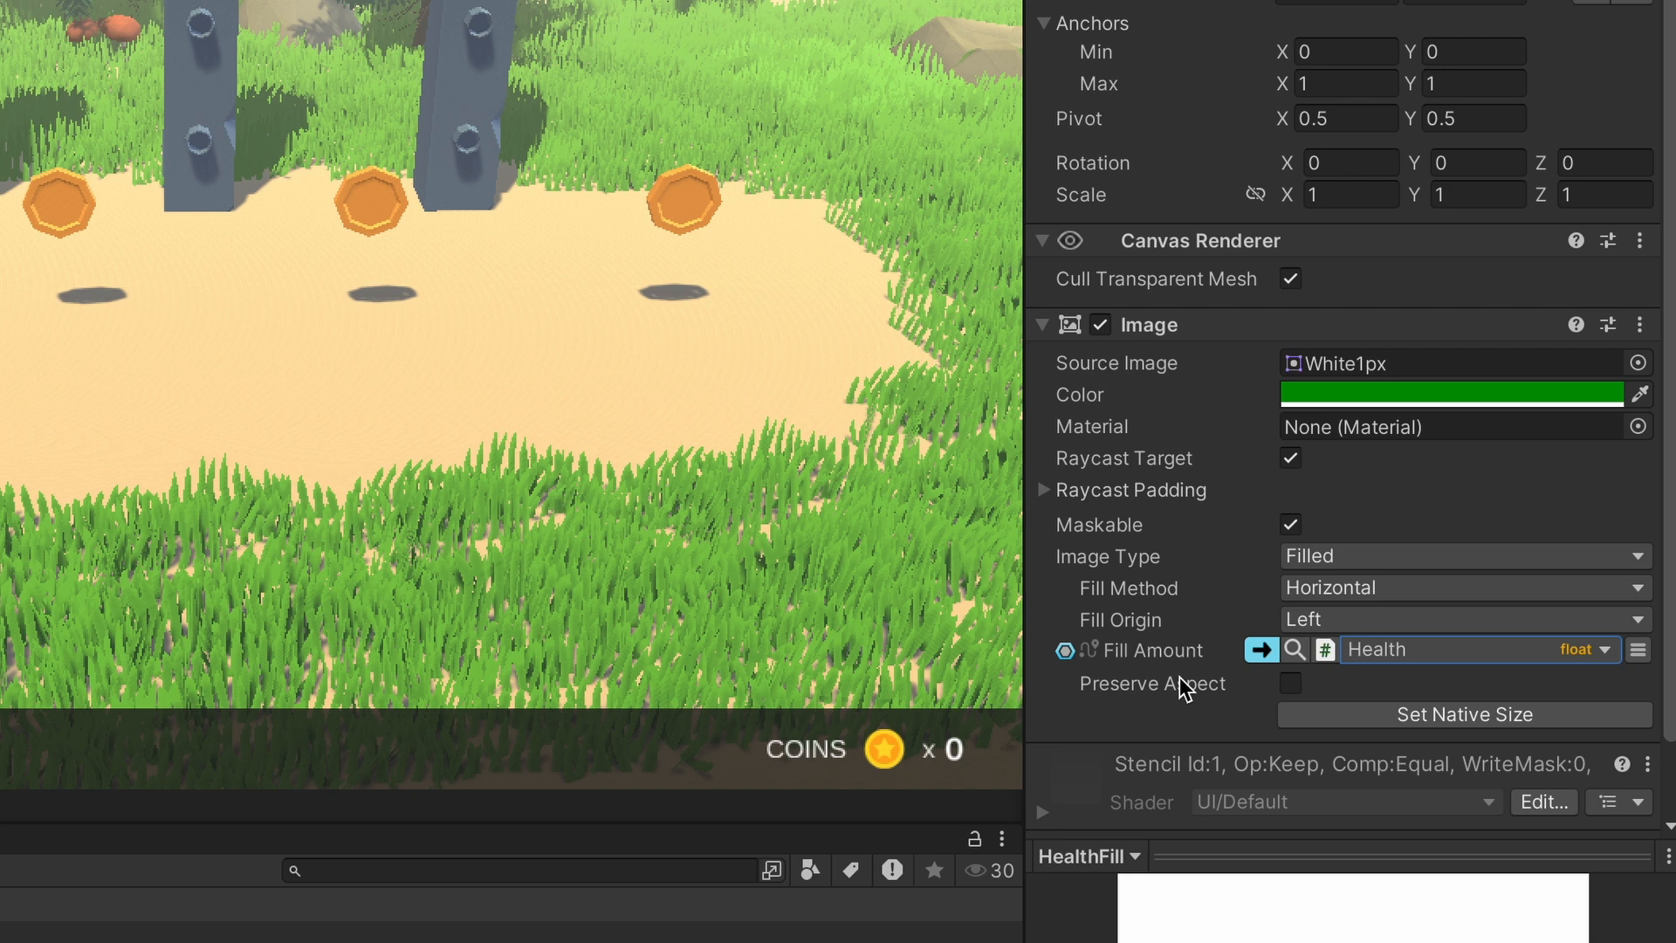
{"action": "left_click", "coordinate": [1259, 651]}
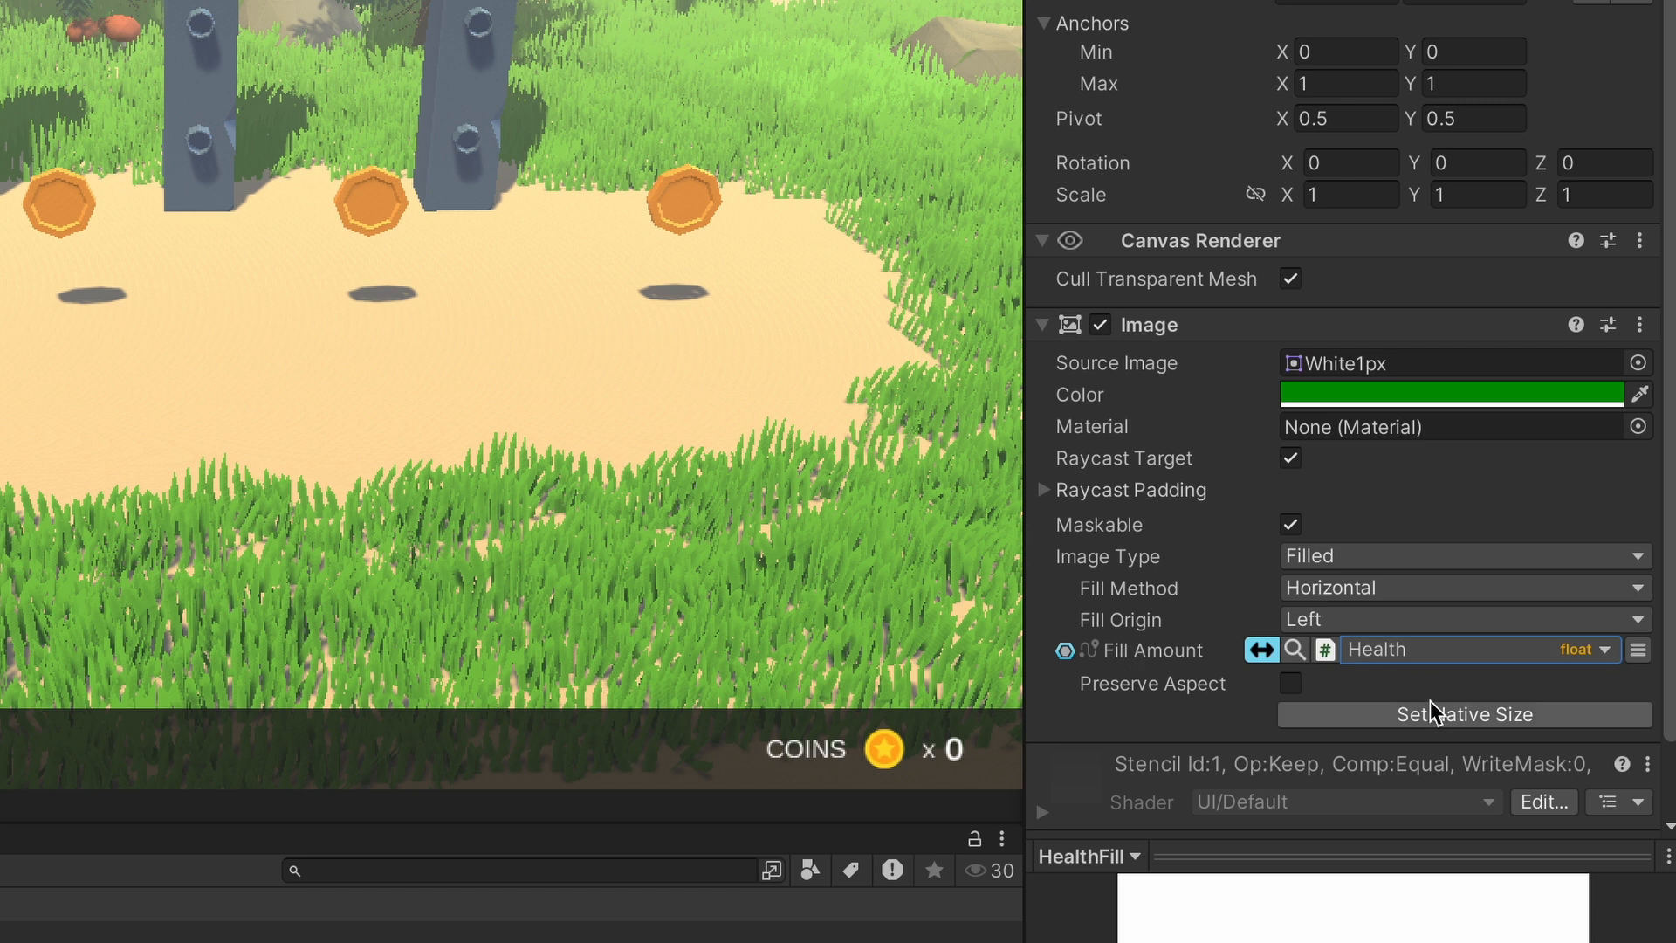
{"action": "left_click", "coordinate": [1263, 654]}
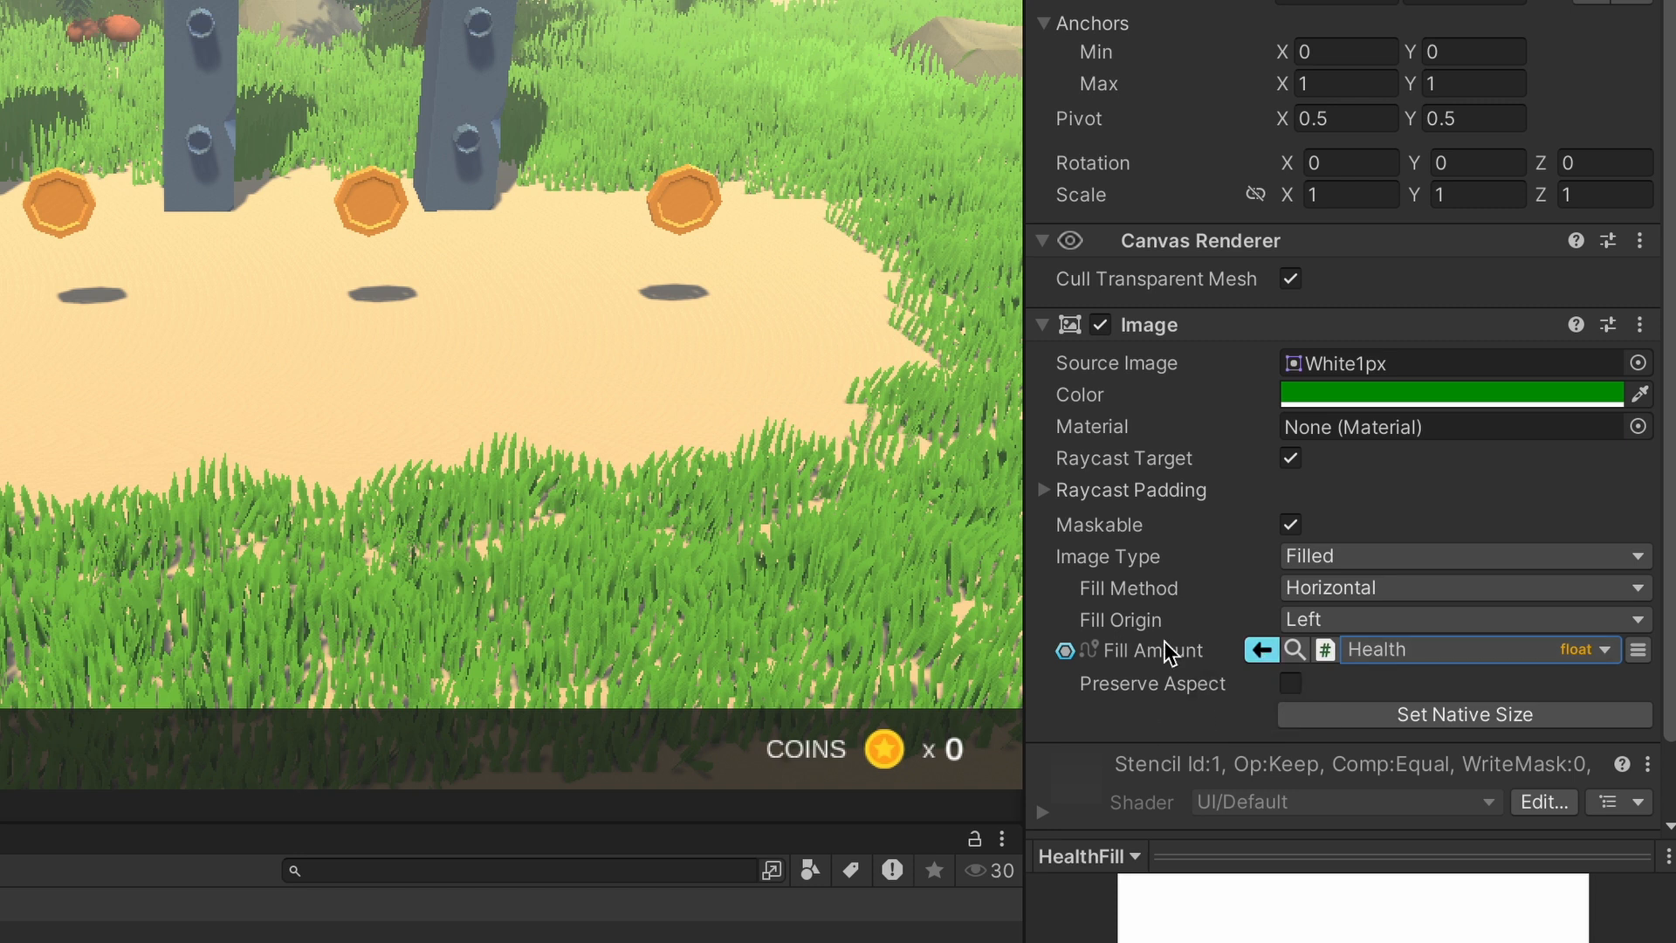
{"action": "left_click", "coordinate": [1263, 651]}
- Set GameManager's Health to 90 and check the HealthFill bar's value preview
{"action": "left_click", "coordinate": [1296, 649]}
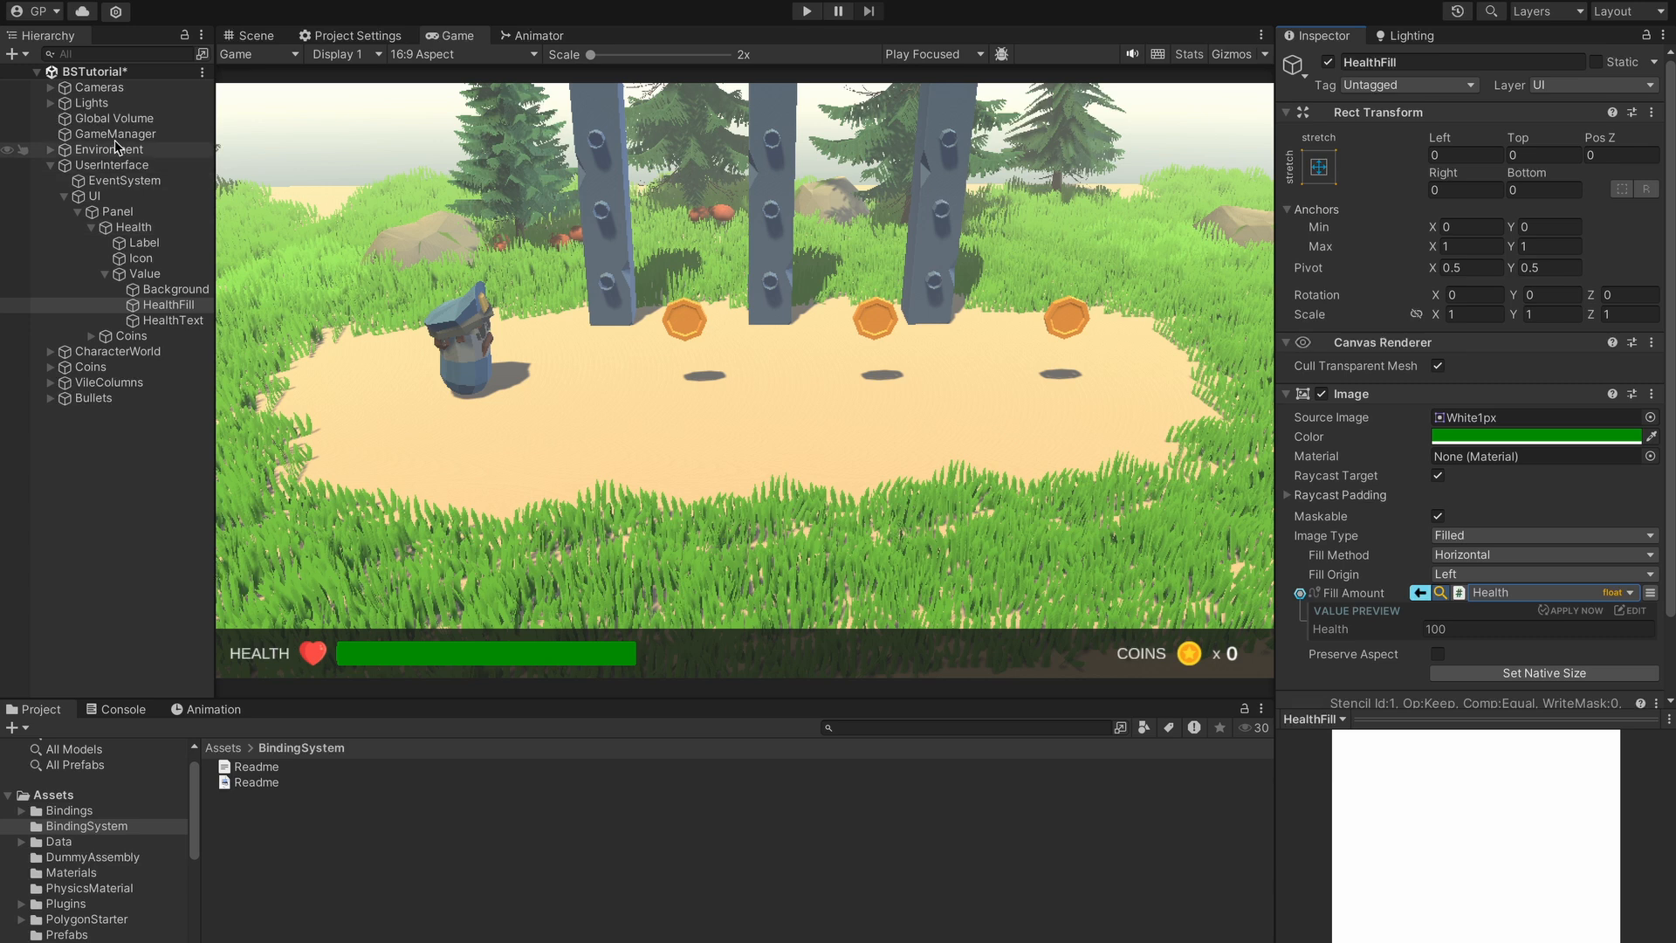
{"action": "left_click", "coordinate": [96, 134]}
{"action": "left_click", "coordinate": [1494, 264]}
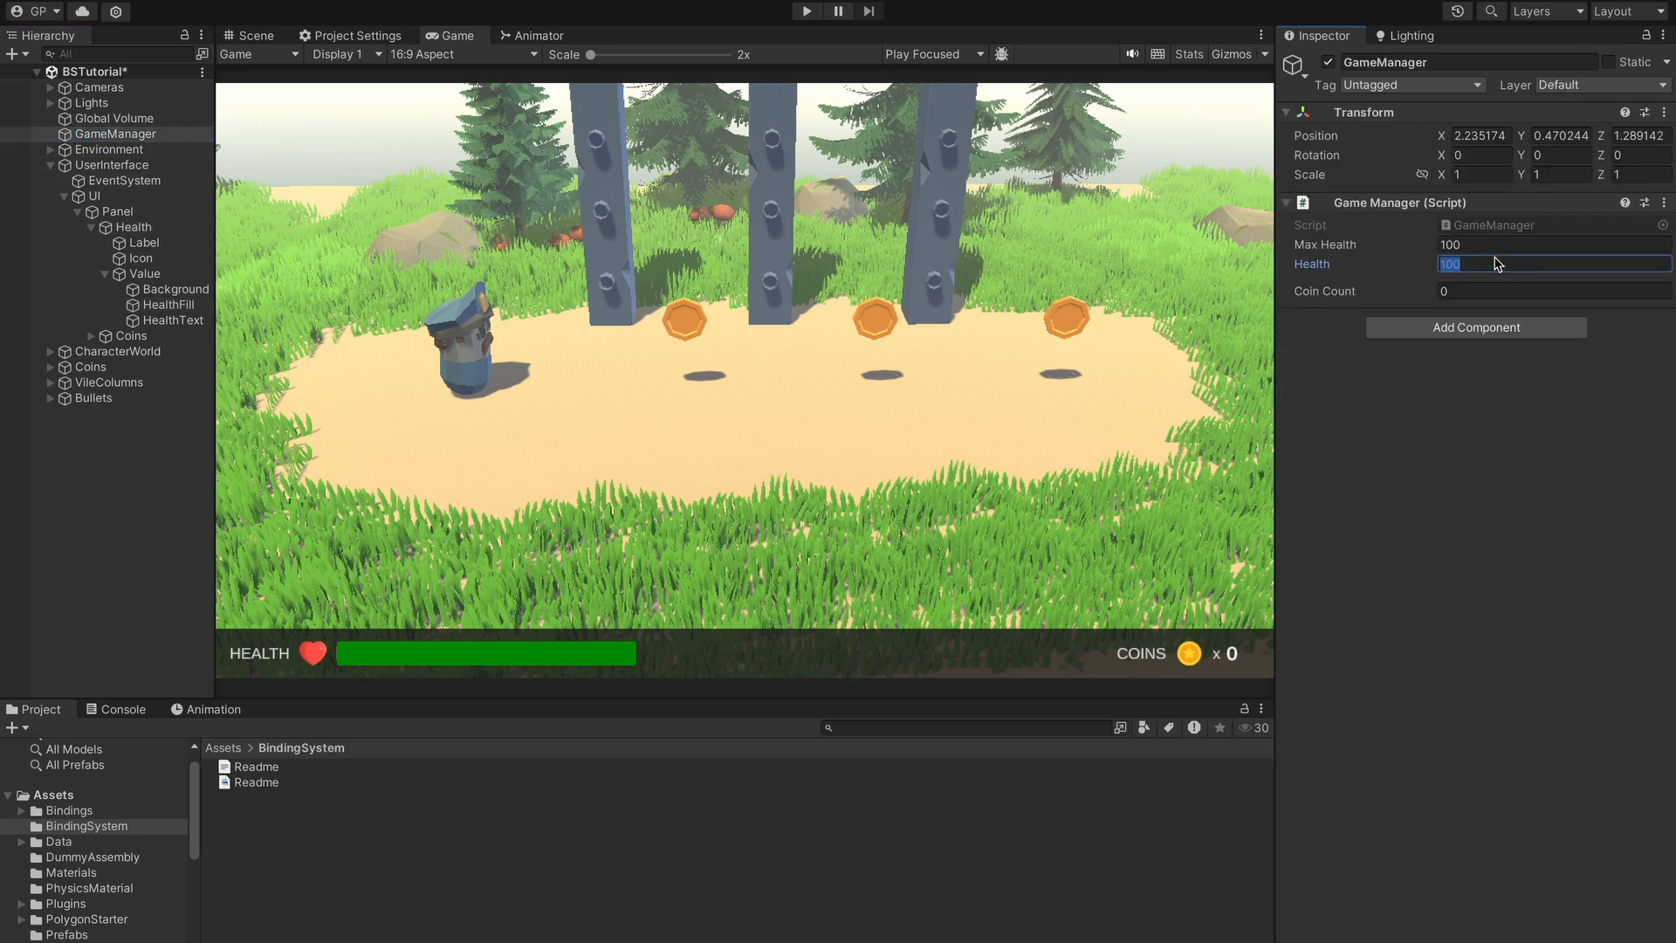
{"action": "type", "text": "90"}
{"action": "left_click", "coordinate": [166, 304]}
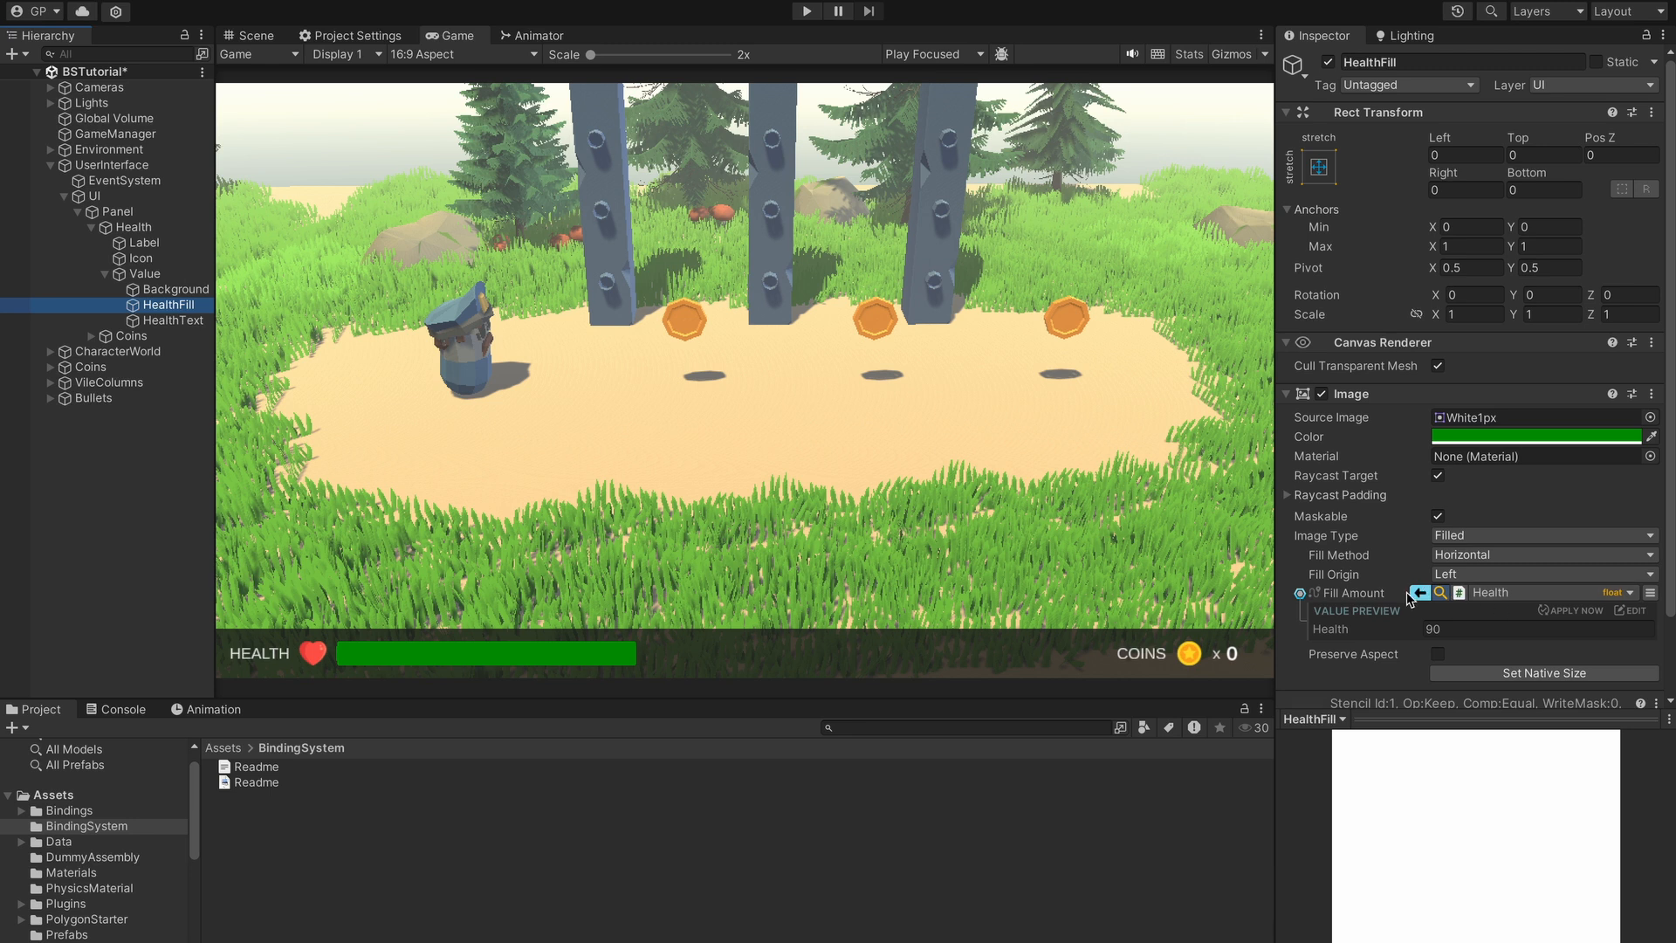
- Restore Health to 100, return to HealthFill and collapse the binding's Value Preview
{"action": "left_click", "coordinate": [112, 134]}
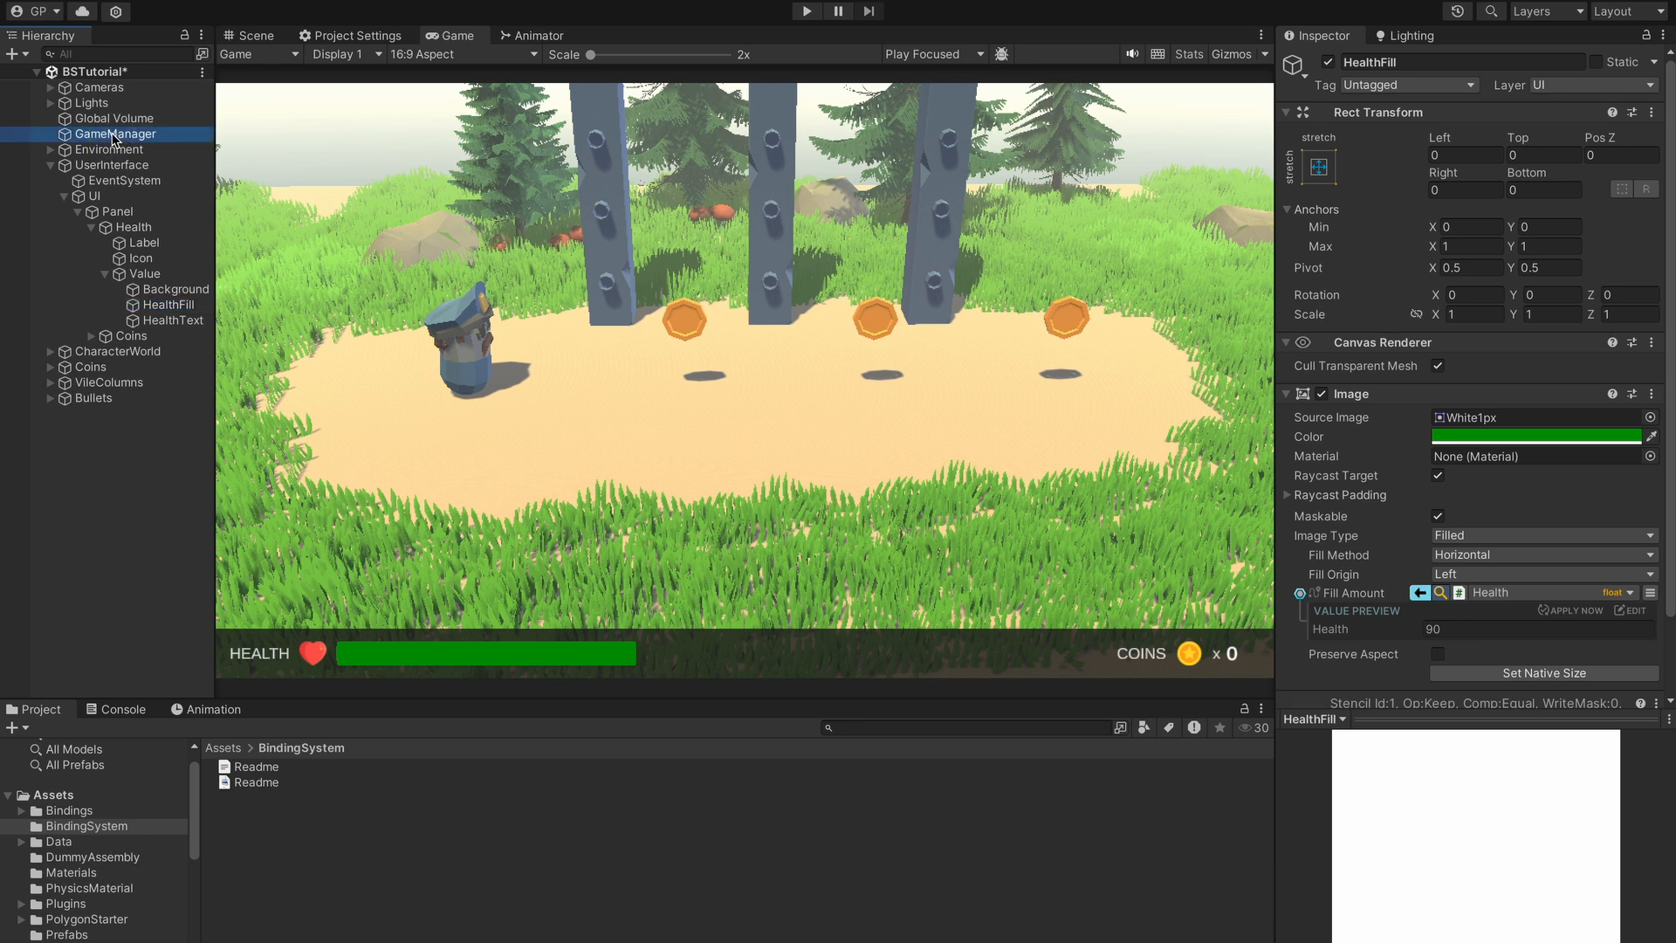
{"action": "left_click", "coordinate": [1478, 254]}
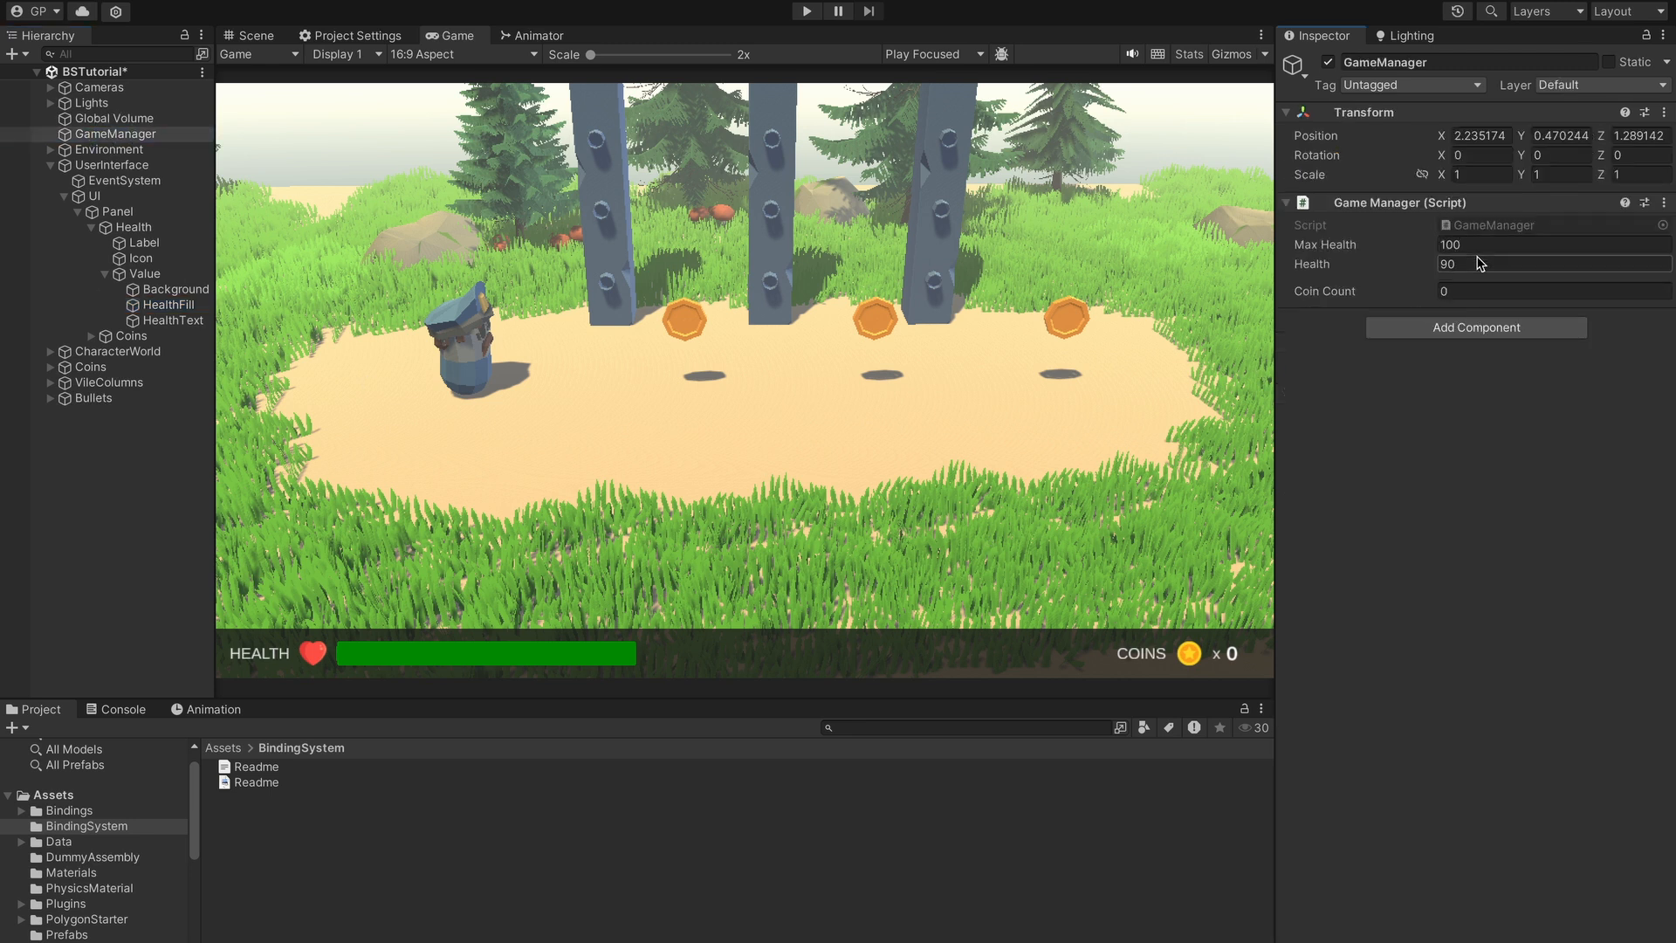
{"action": "type", "text": "100"}
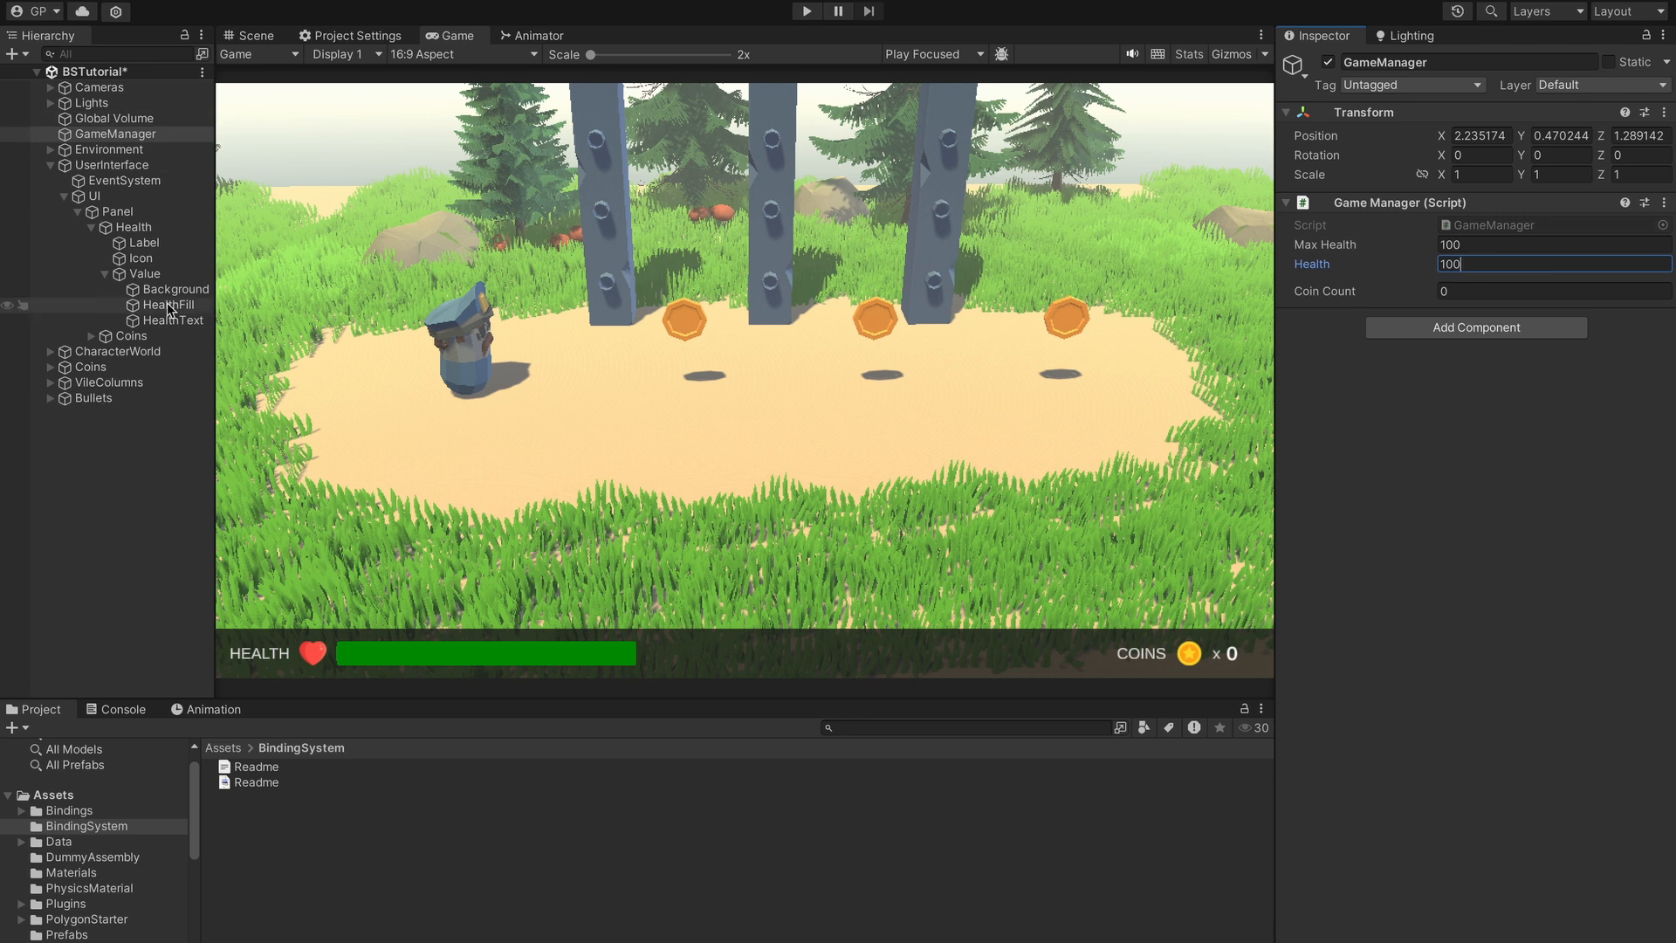
{"action": "left_click", "coordinate": [168, 306]}
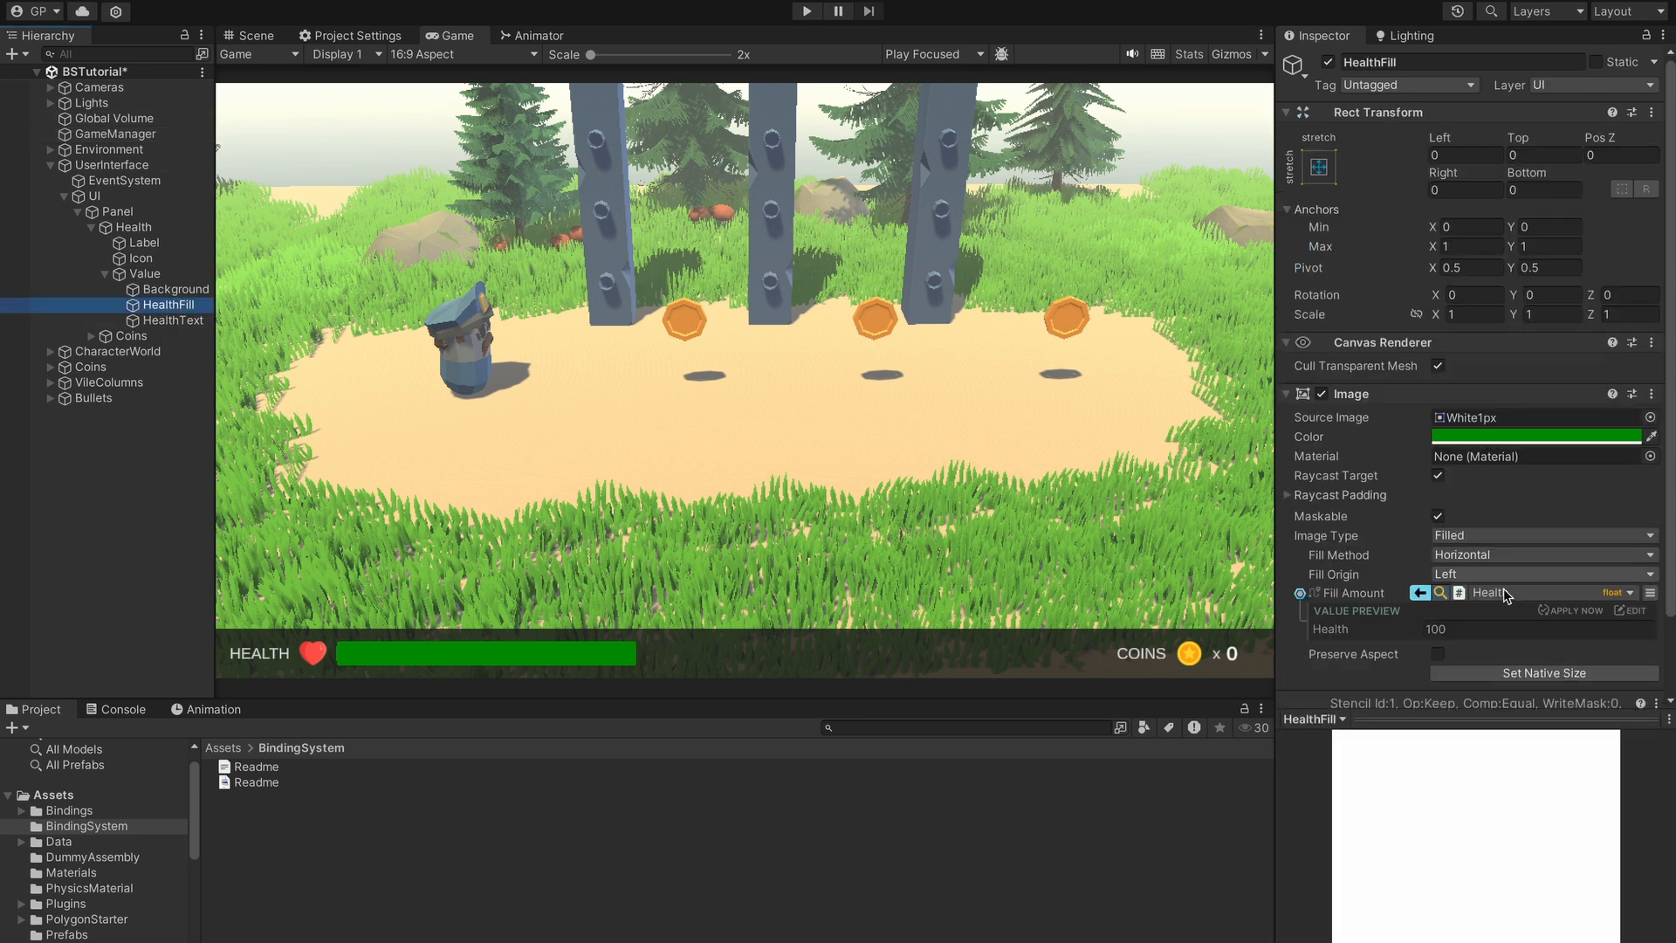
{"action": "left_click", "coordinate": [1442, 593]}
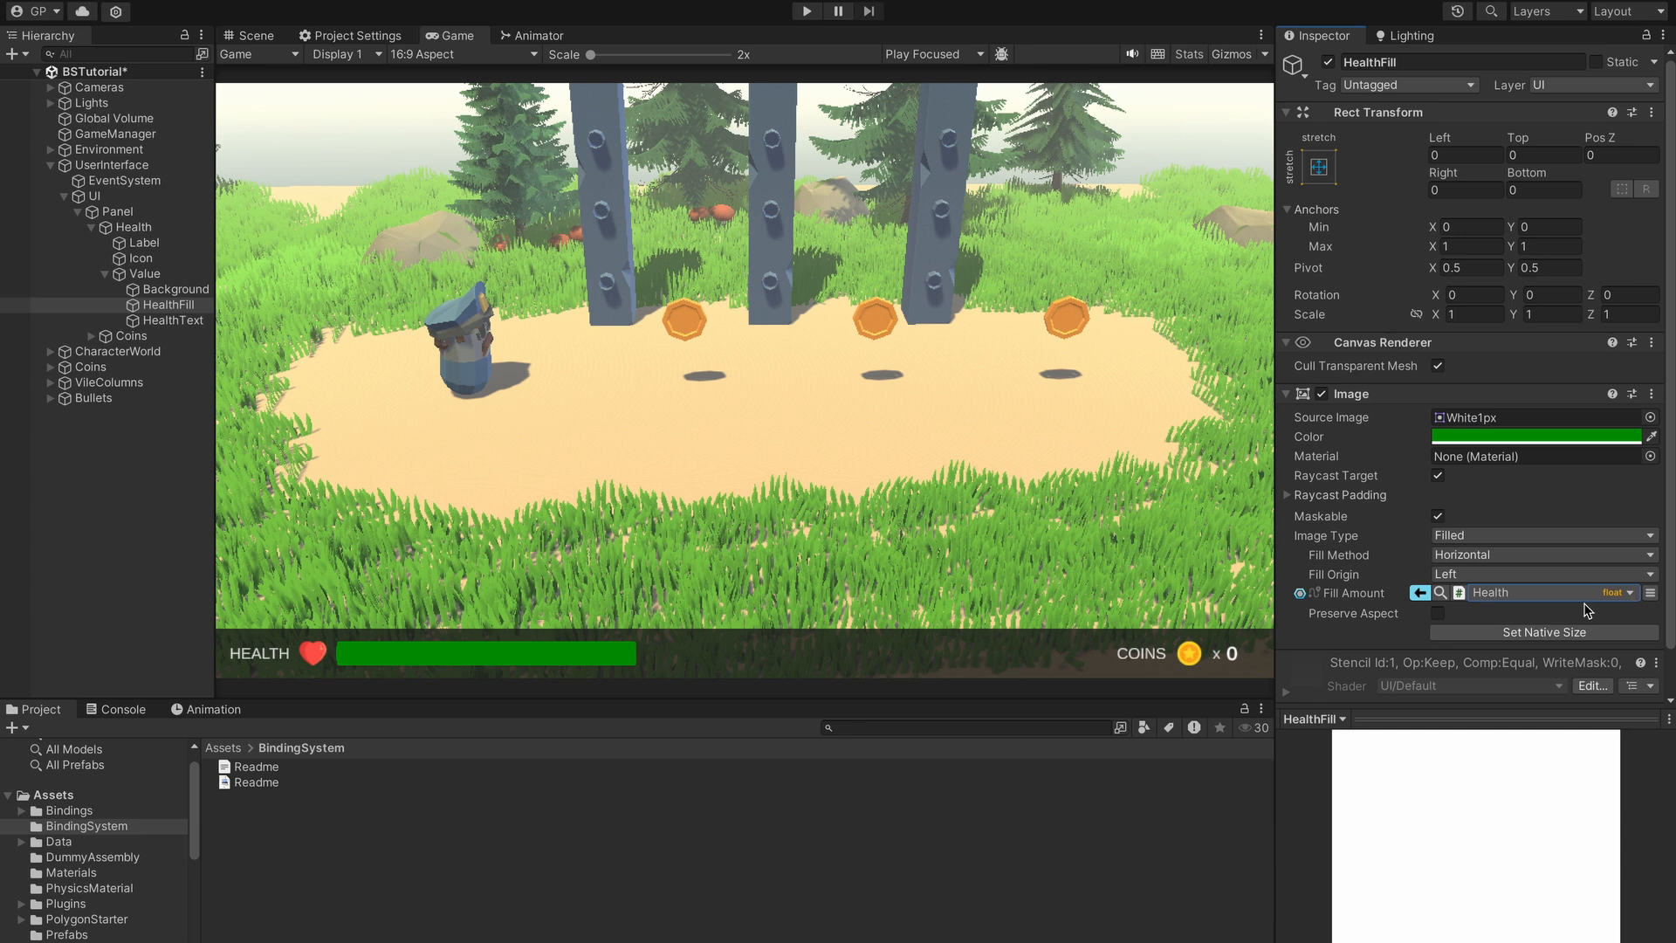
- Open the Fill Amount binding's Bind Menu and choose the Update update point
{"action": "left_click", "coordinate": [1650, 594]}
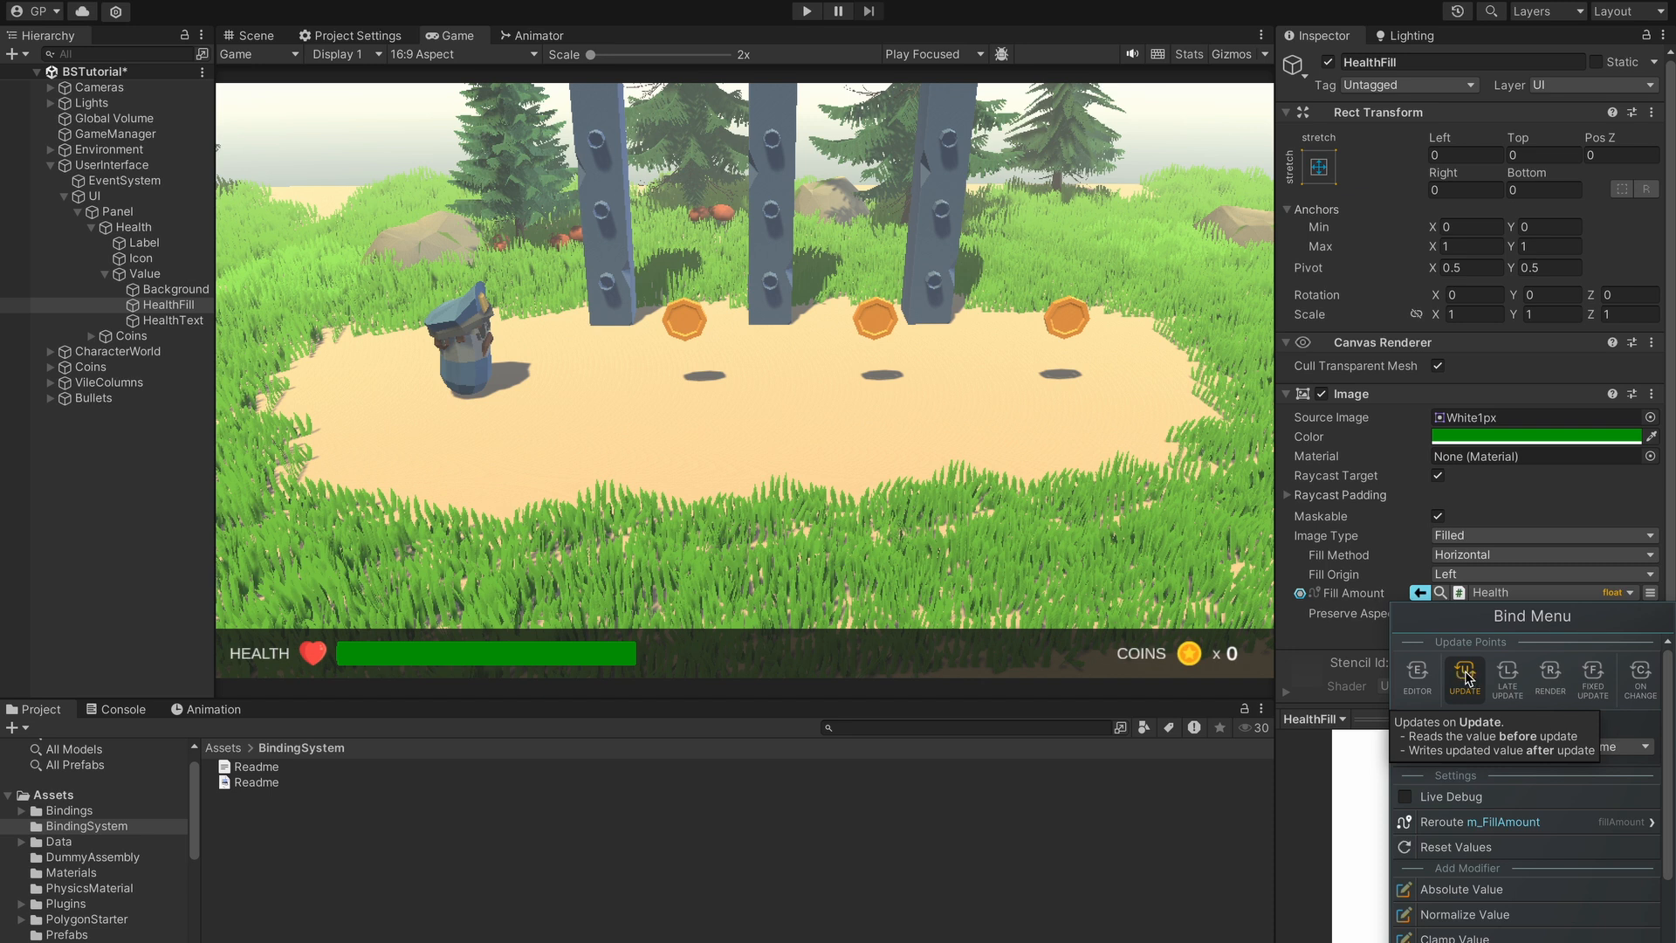
{"action": "left_click", "coordinate": [1417, 676]}
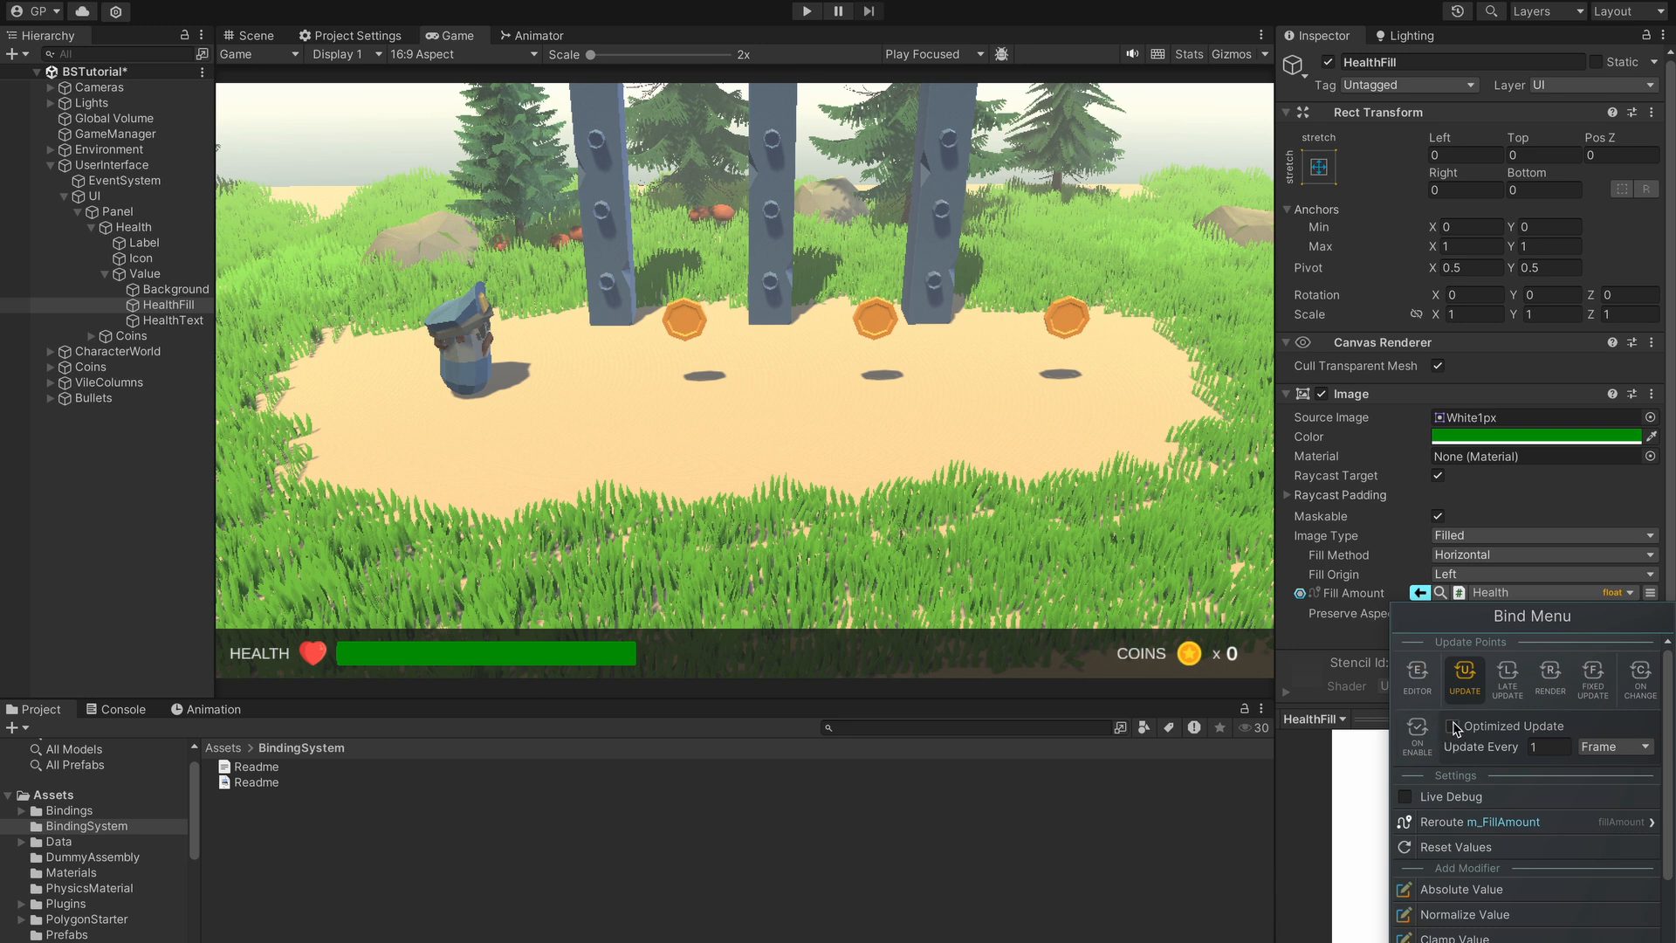
- Check Optimized Update and settle the Update Every interval at 1 Frame
{"action": "mouse_move", "coordinate": [1456, 731]}
{"action": "left_click", "coordinate": [1454, 729]}
{"action": "left_click", "coordinate": [1454, 727]}
{"action": "left_click", "coordinate": [1454, 727]}
{"action": "left_click", "coordinate": [1547, 749]}
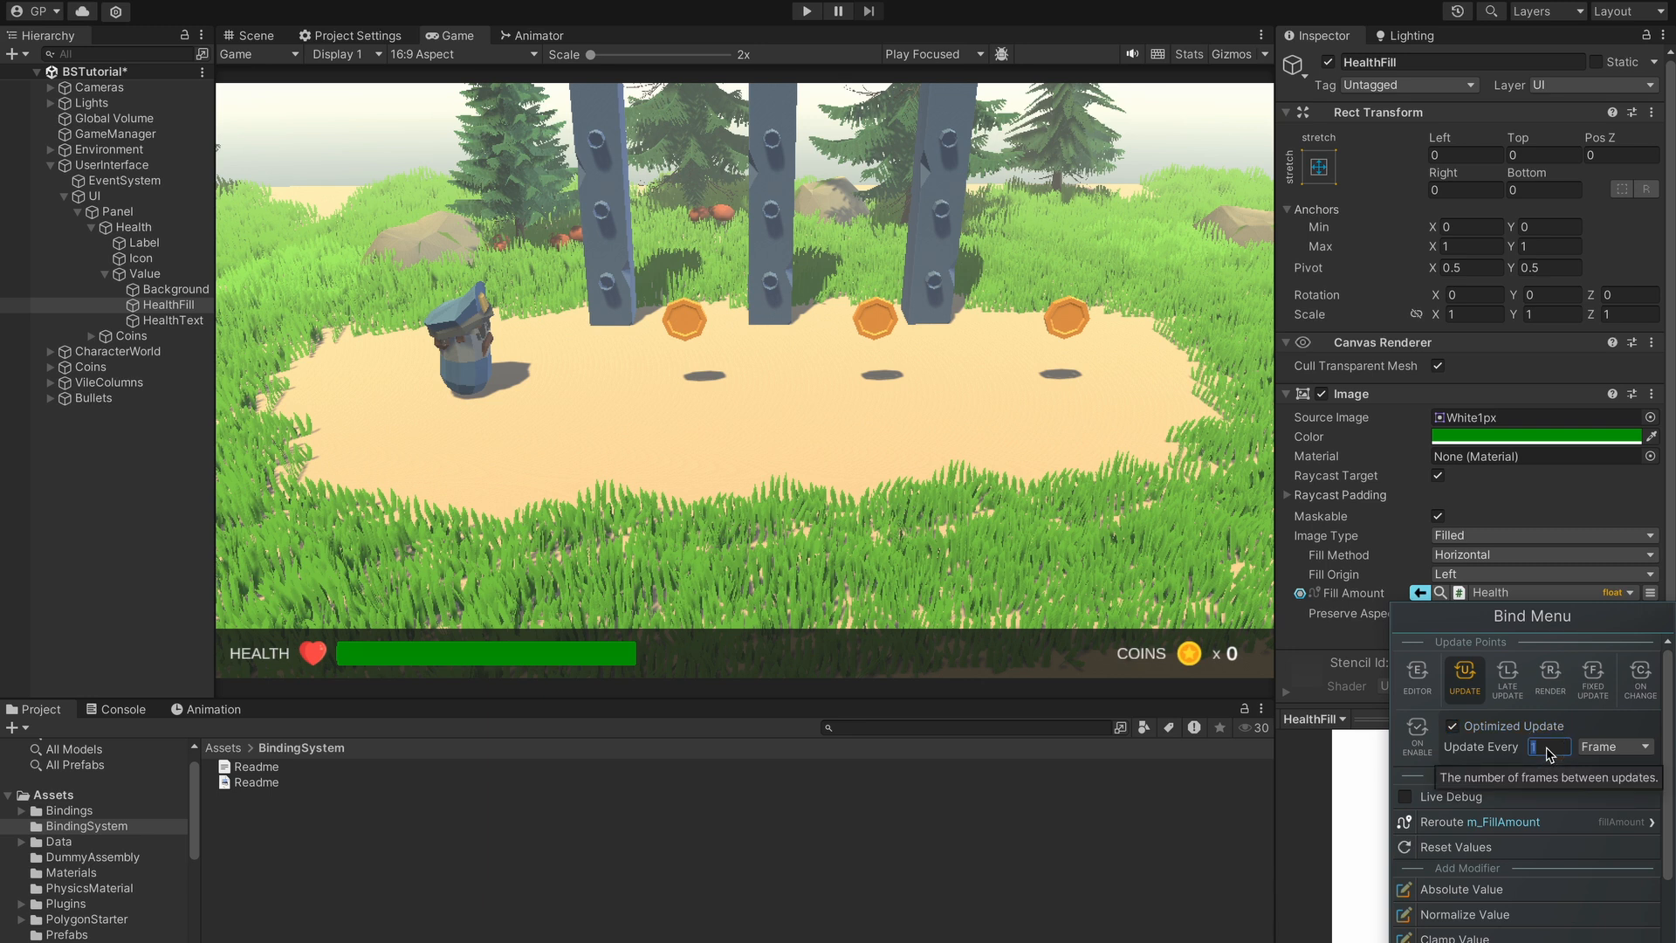
{"action": "type", "text": "5"}
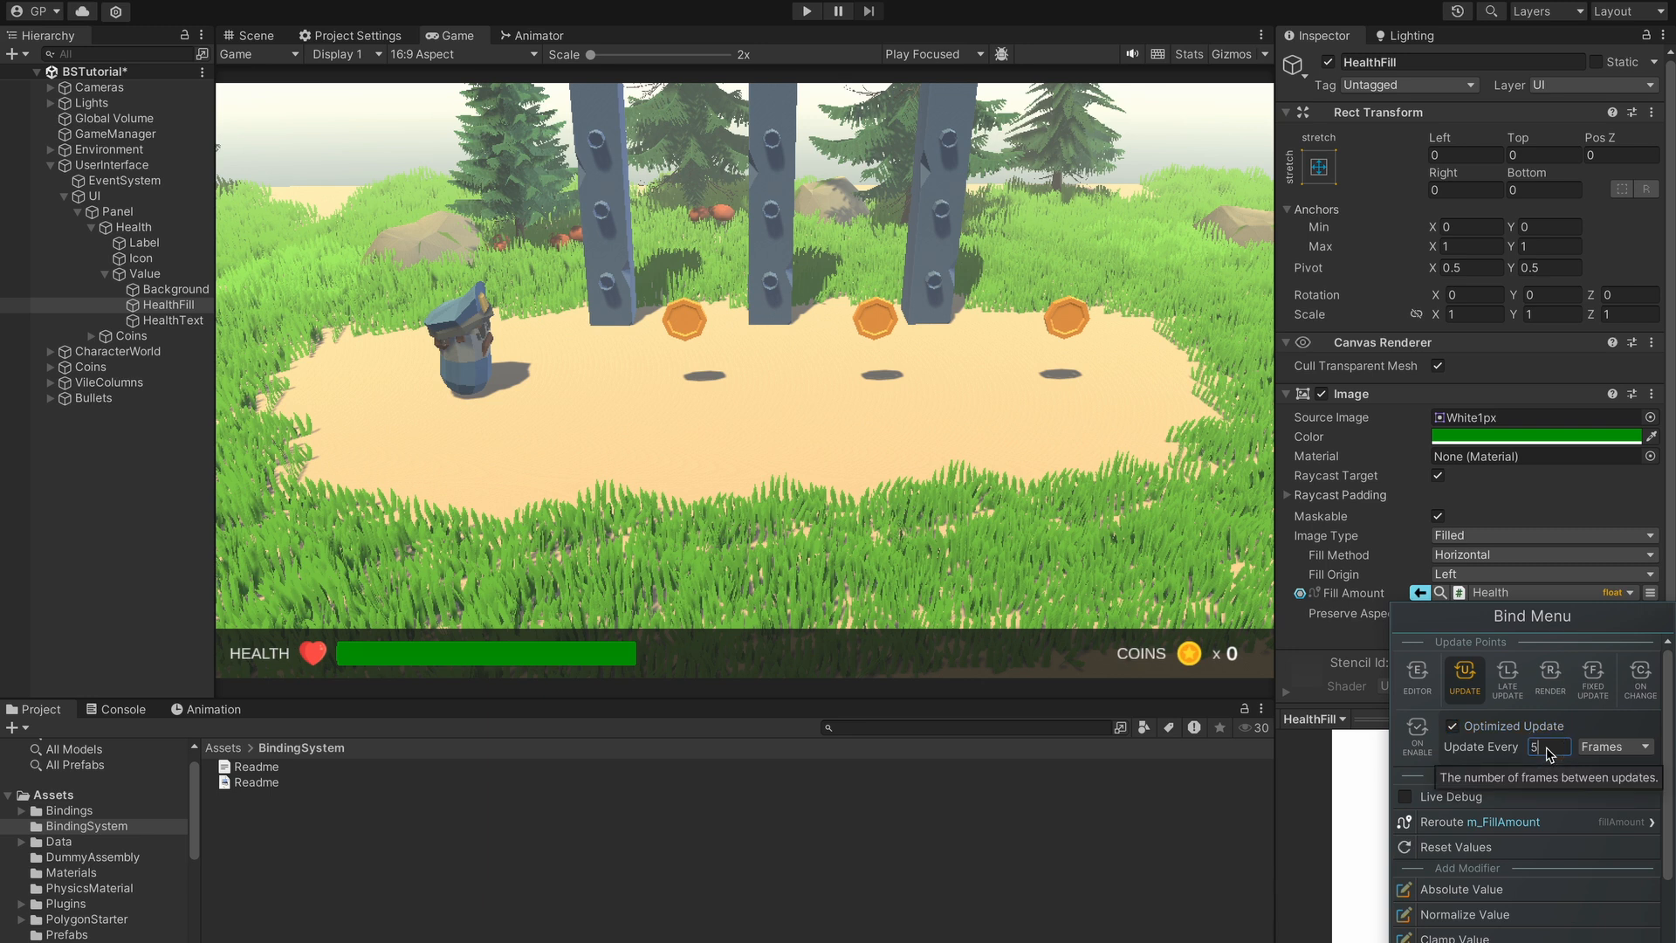
{"action": "left_click", "coordinate": [1621, 753]}
{"action": "left_click", "coordinate": [1619, 754]}
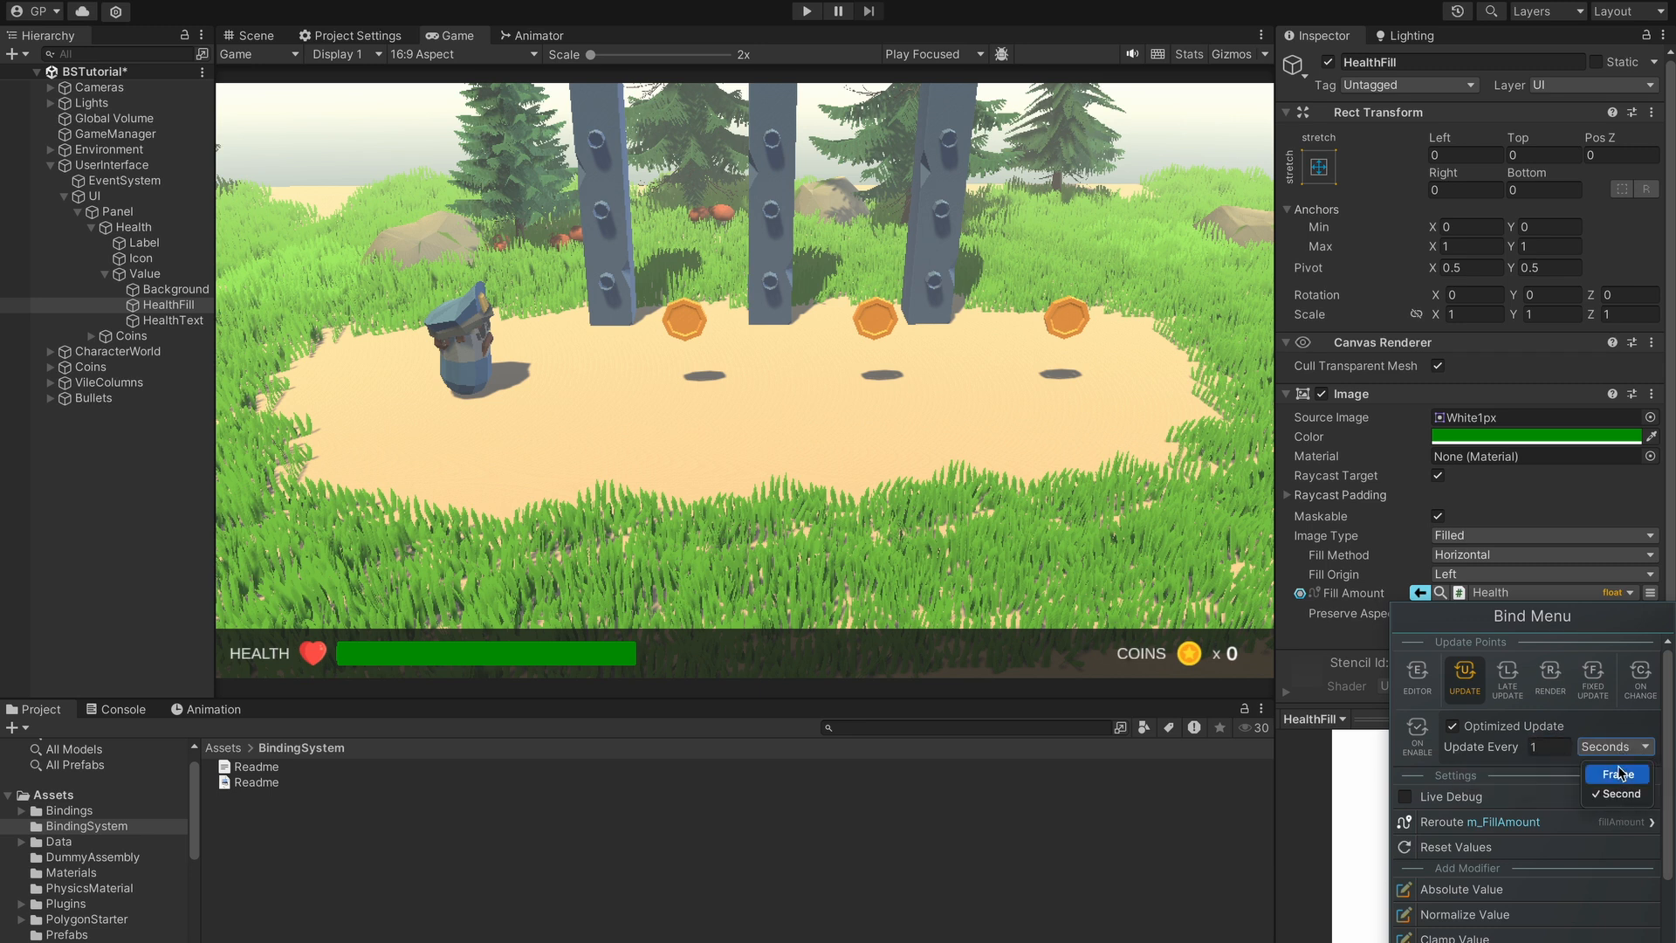
{"action": "left_click", "coordinate": [1618, 775]}
{"action": "left_click", "coordinate": [1560, 756]}
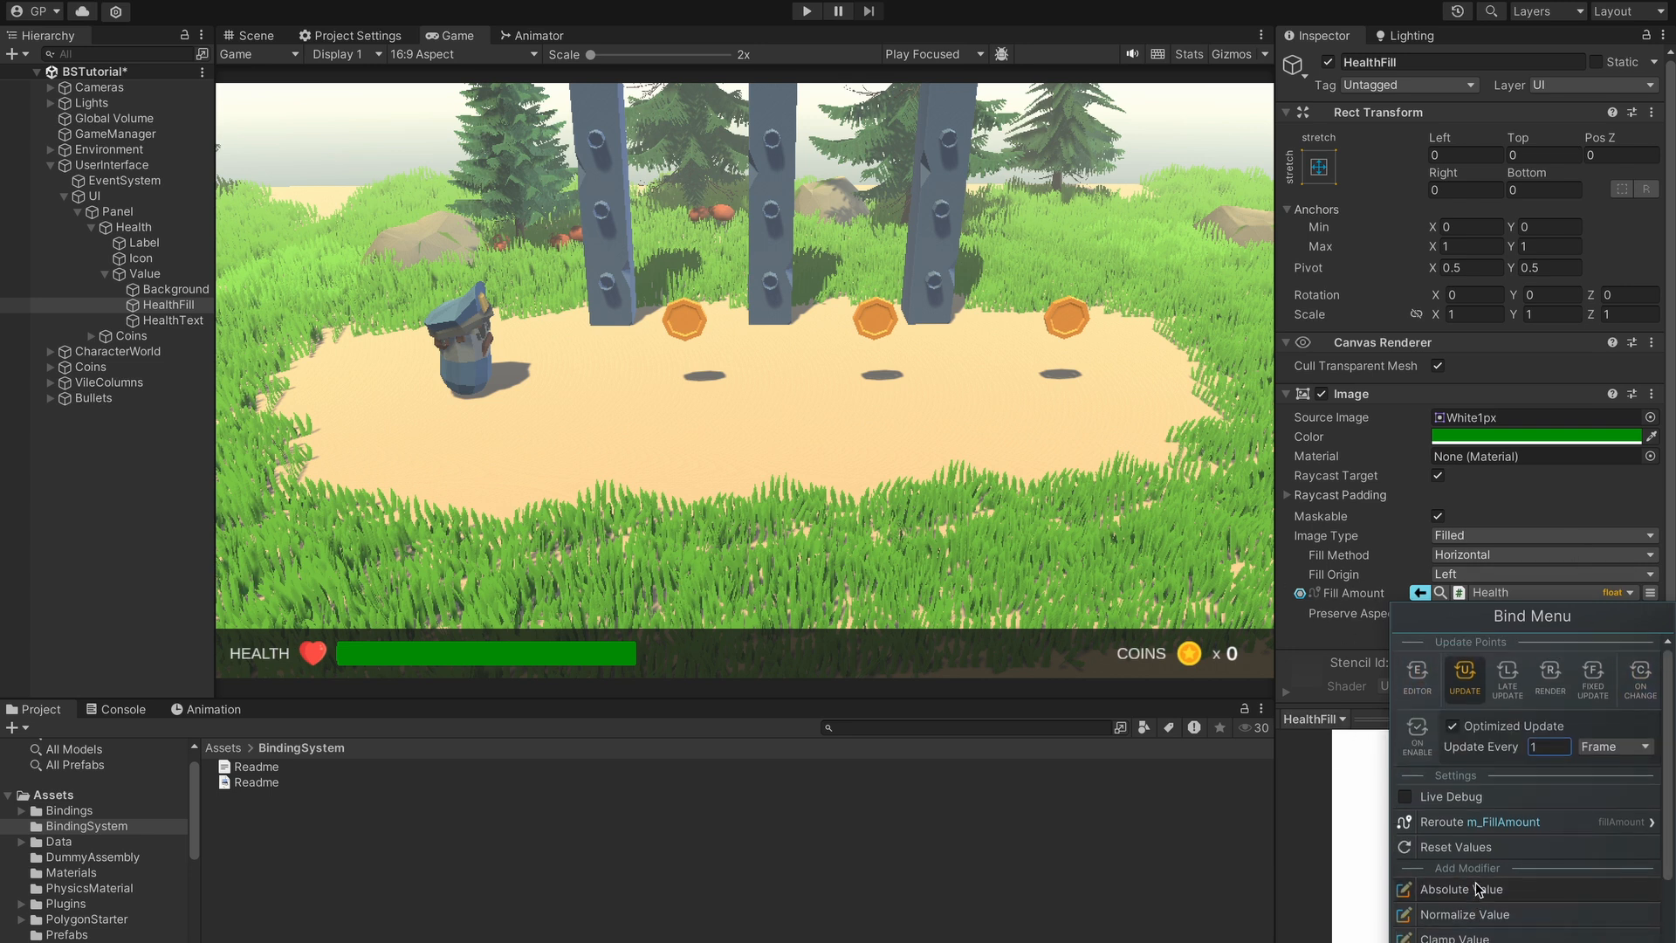
- Add a Normalize Value modifier with its default 0–1 range to the Fill Amount binding
{"action": "scroll", "coordinate": [1459, 843], "scroll_direction": "down", "scroll_amount": 3}
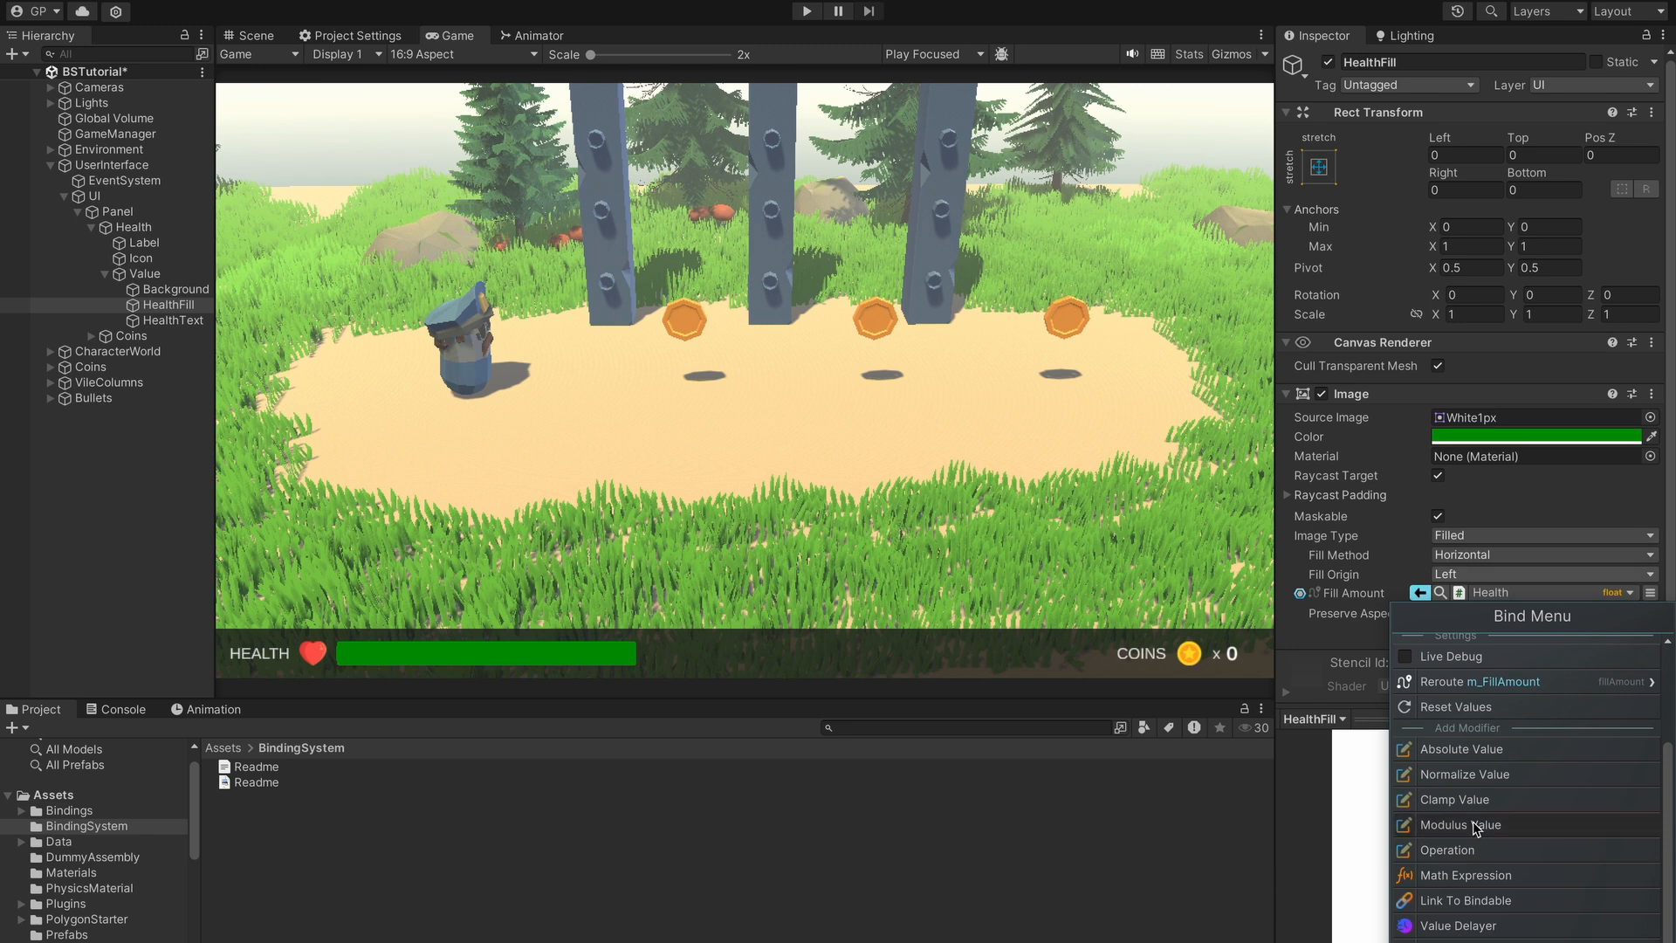
{"action": "left_click", "coordinate": [1446, 775]}
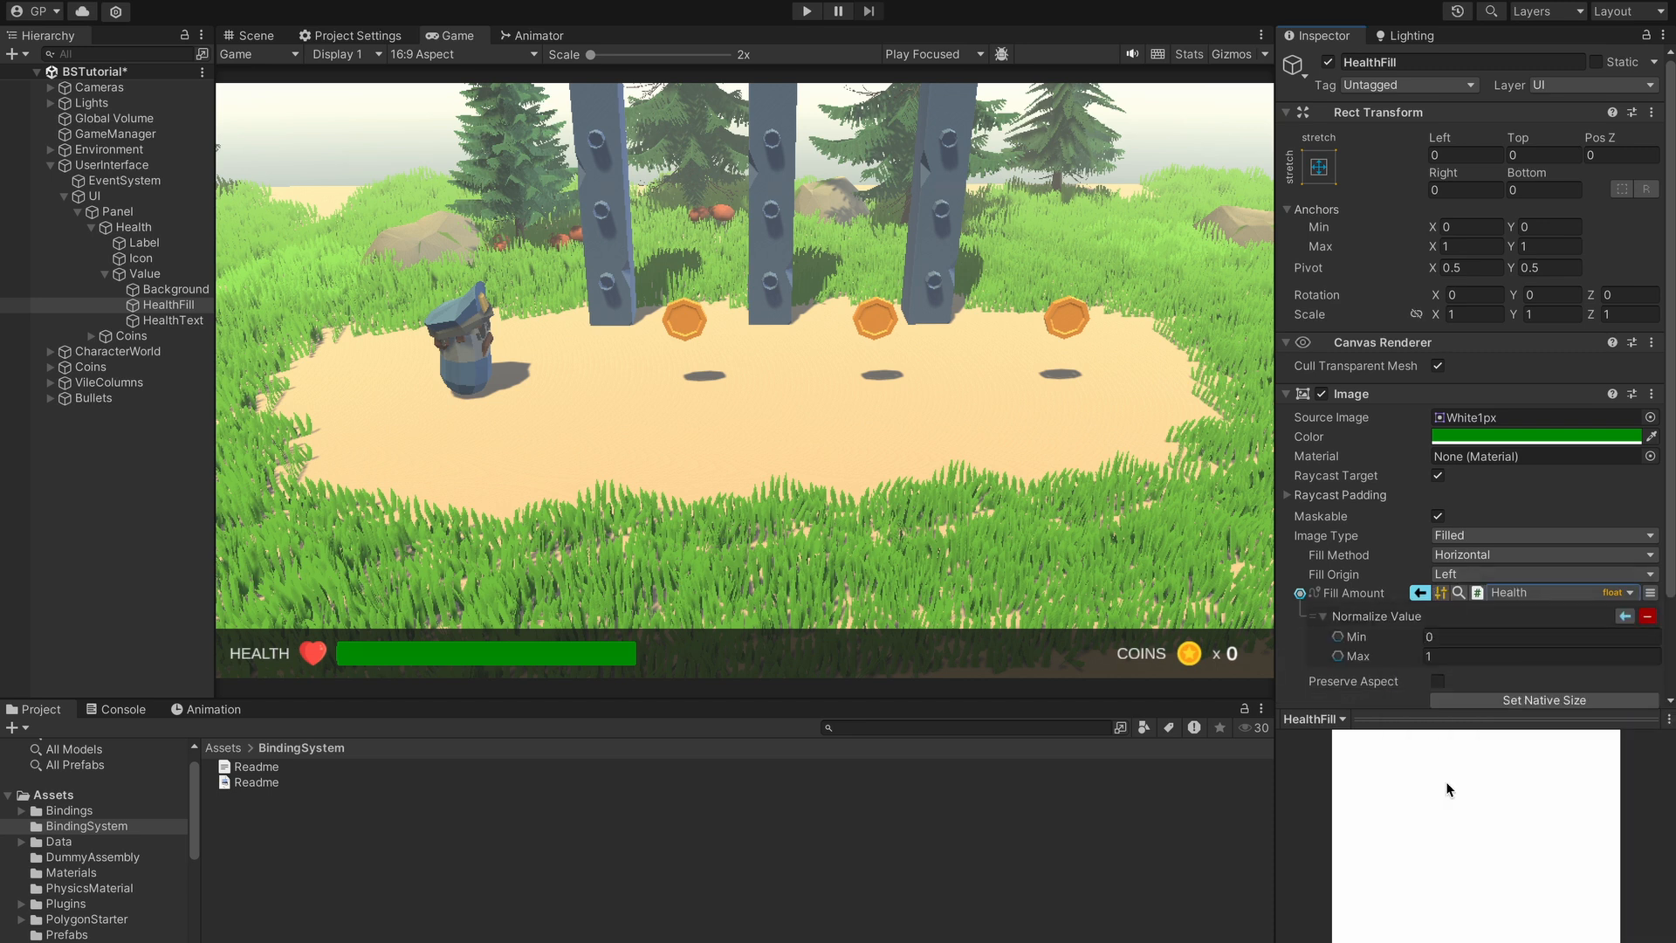
- Collapse Normalize Value and append a Clamp Value [0, 1] modifier to the Fill Amount binding
{"action": "left_click", "coordinate": [1329, 617]}
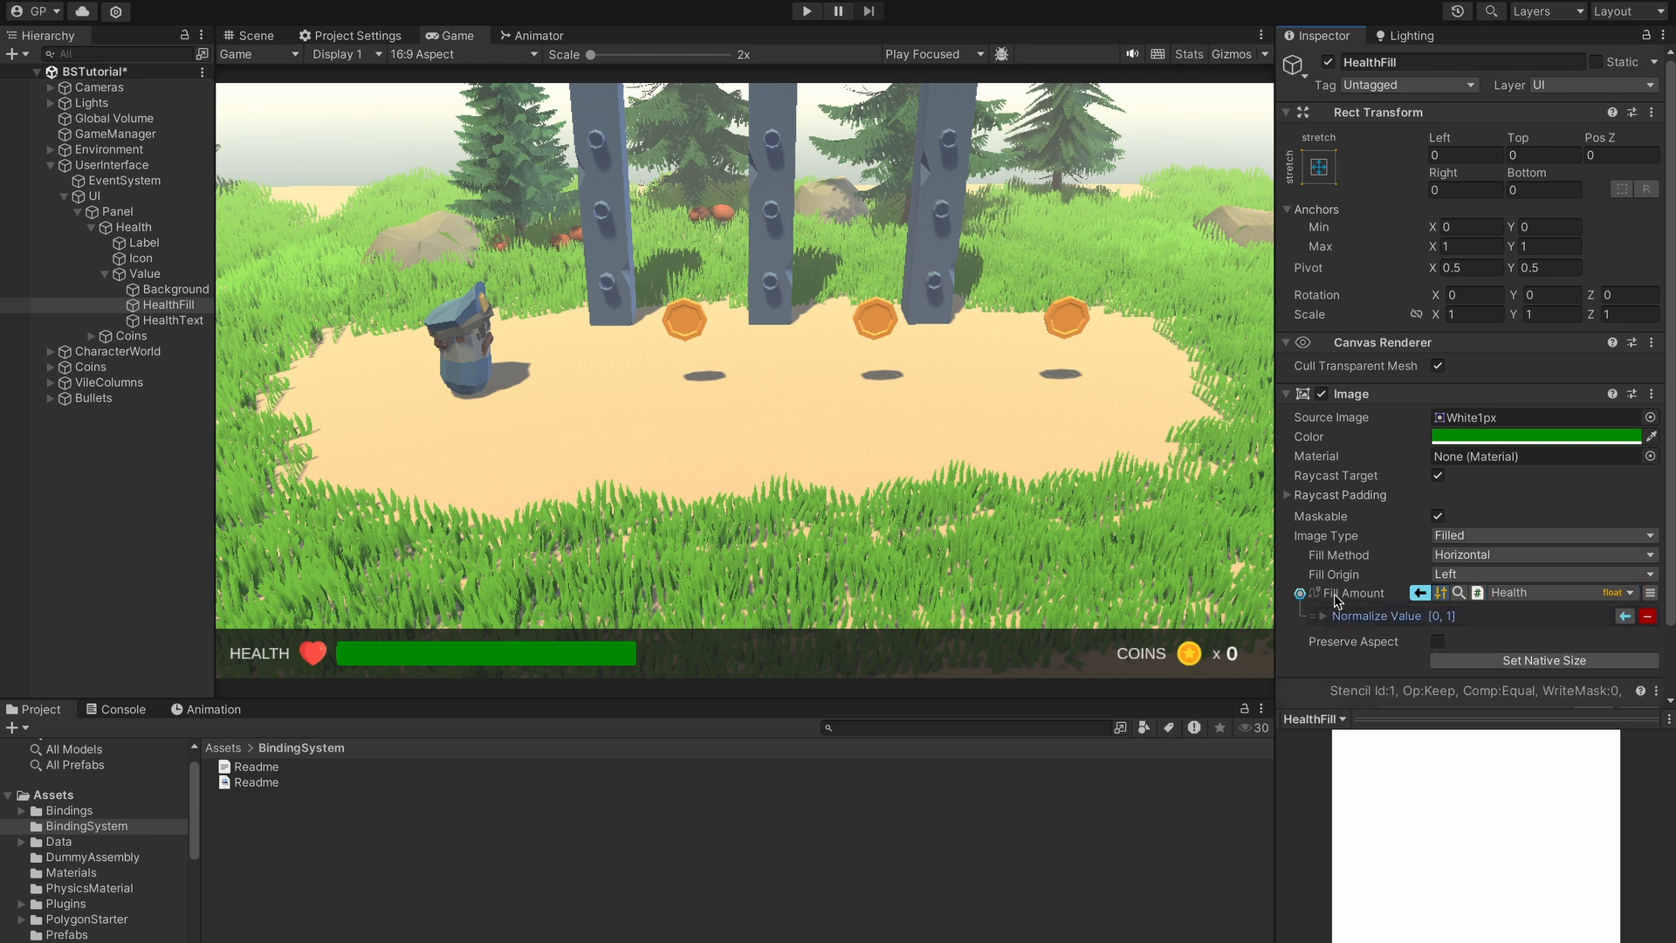
{"action": "left_click", "coordinate": [1650, 593]}
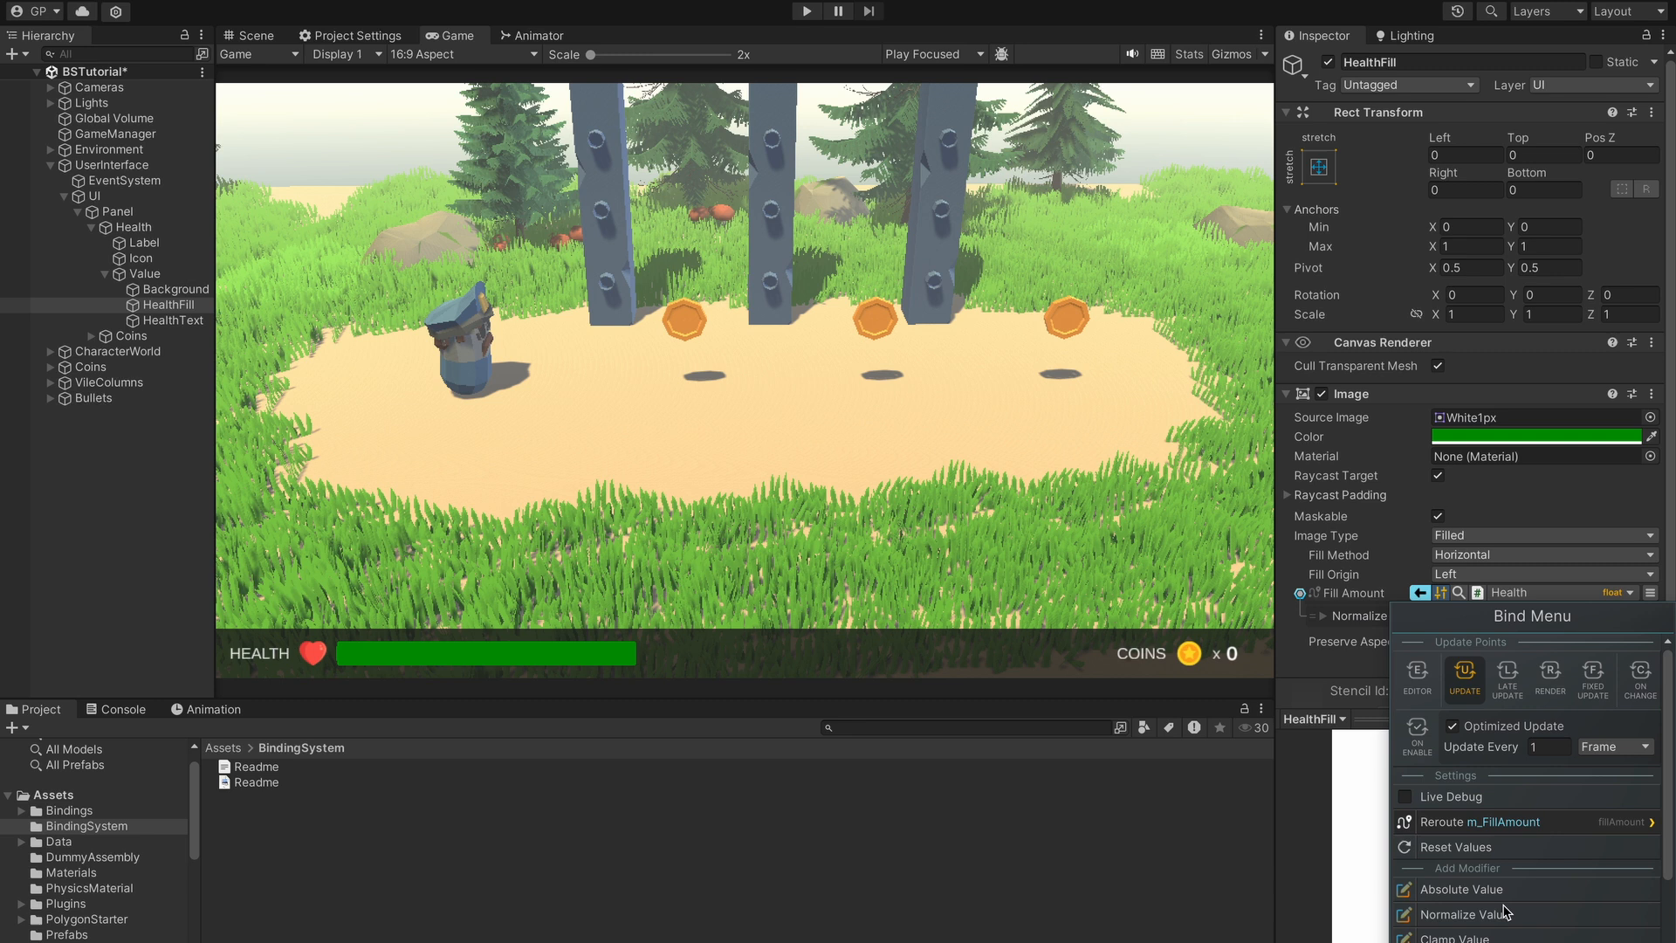
{"action": "scroll", "coordinate": [1449, 799], "scroll_direction": "down", "scroll_amount": 3}
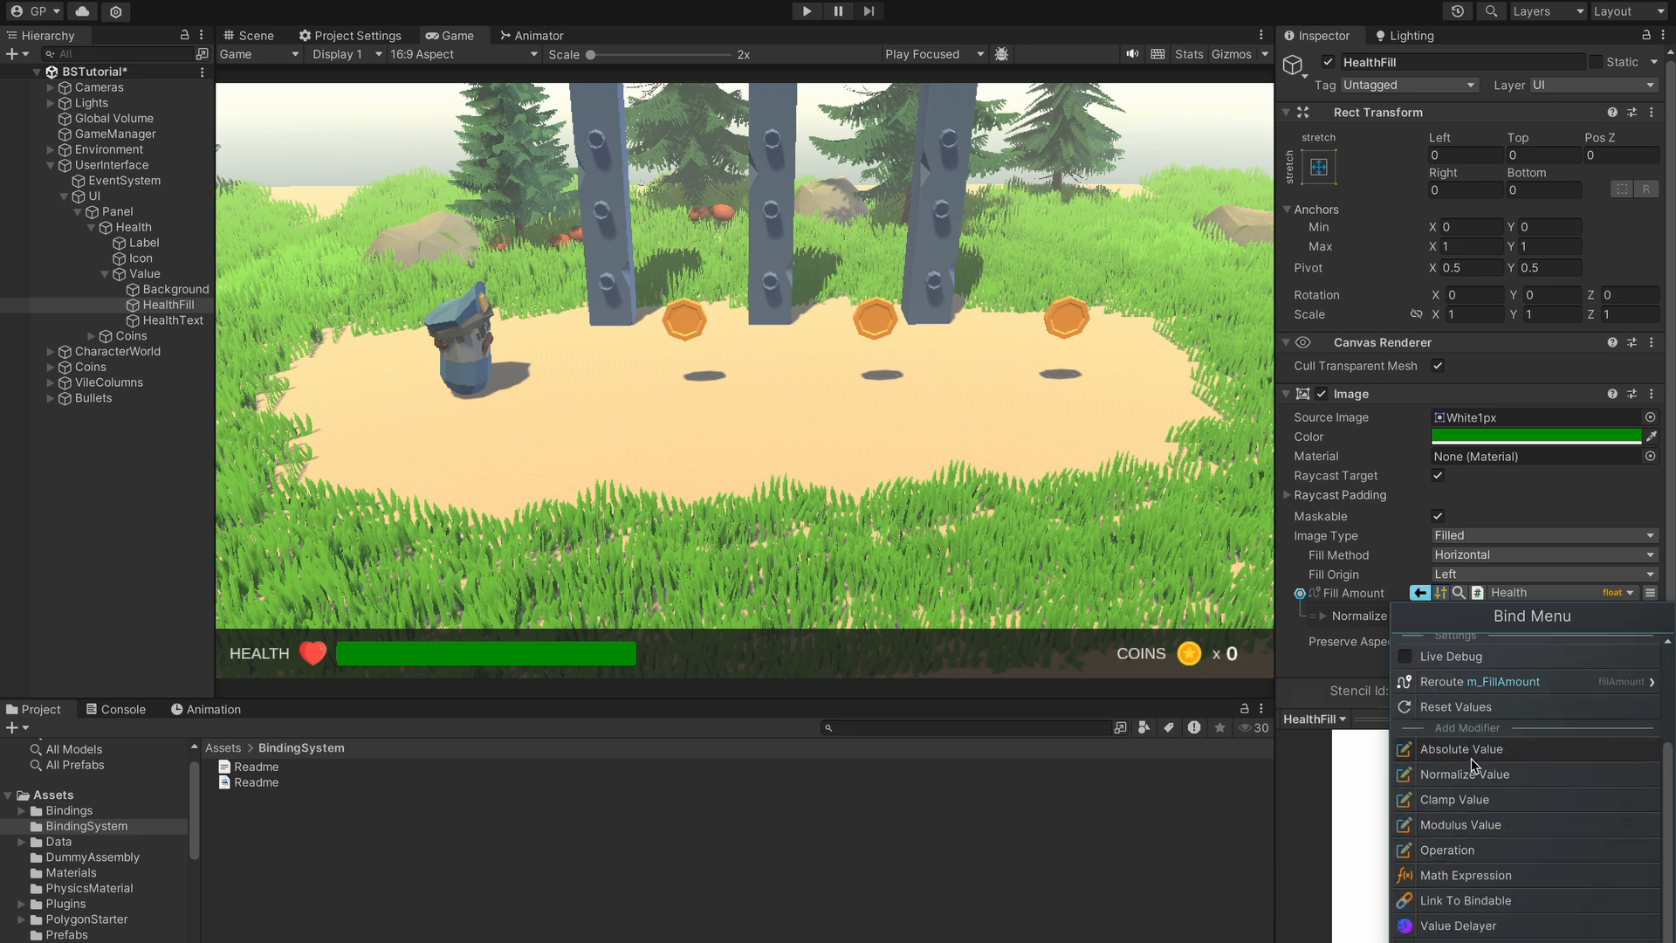
{"action": "left_click", "coordinate": [1453, 800]}
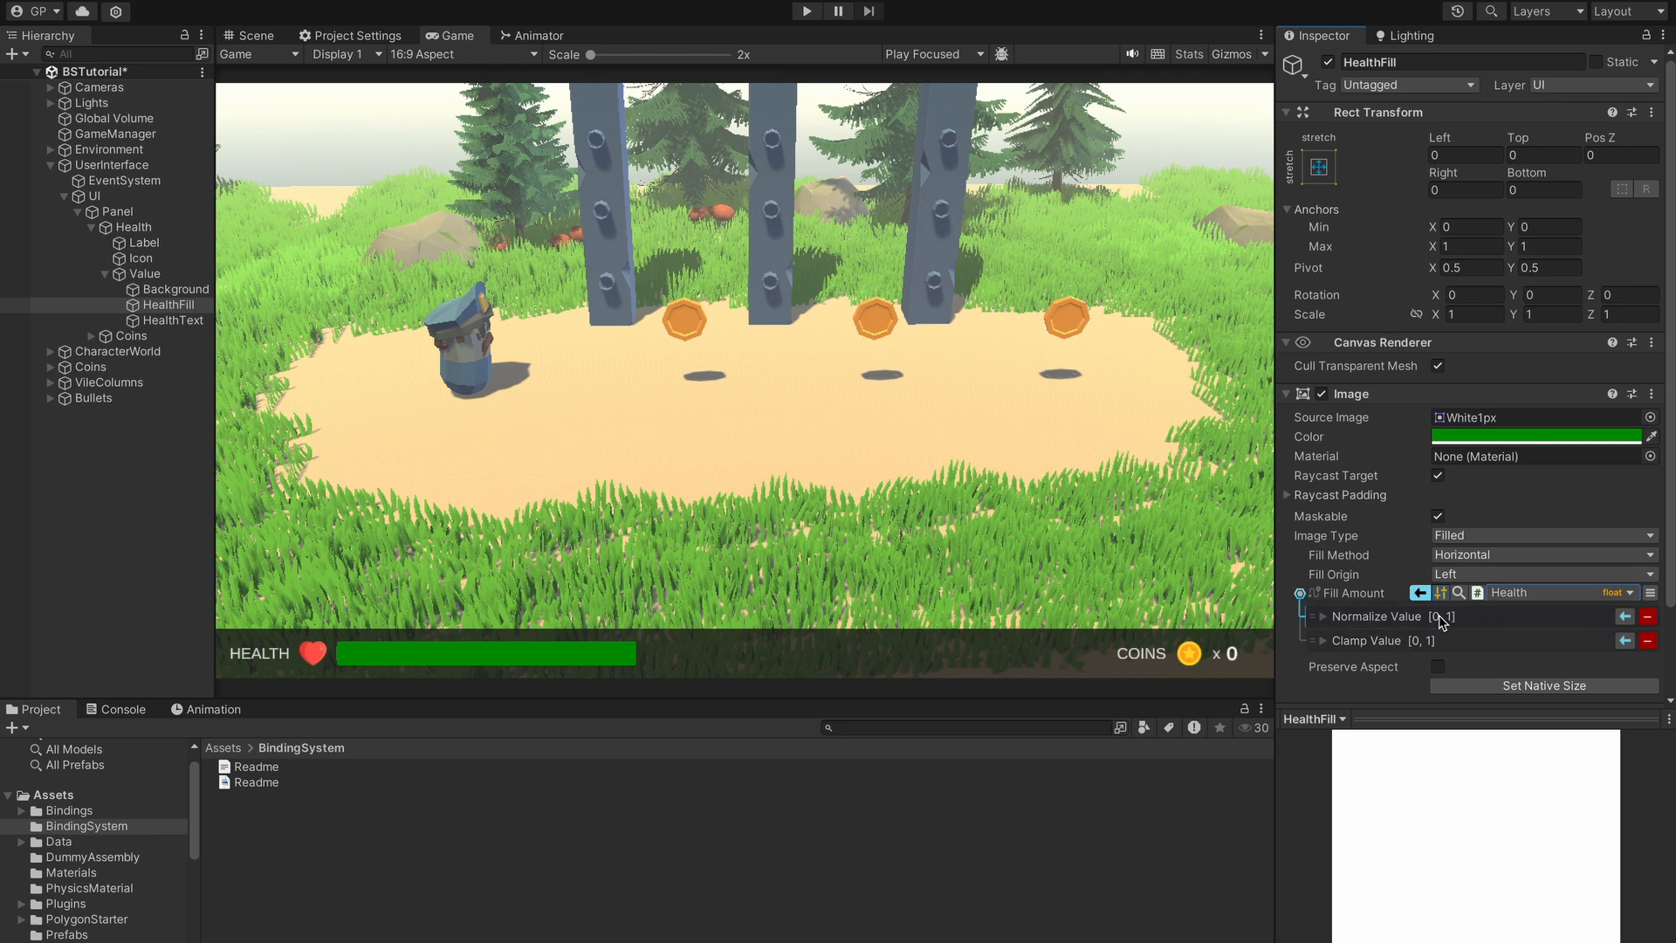
- Set the Normalize Value modifier's Max to 100
{"action": "left_click", "coordinate": [1322, 616]}
{"action": "left_click", "coordinate": [1459, 657]}
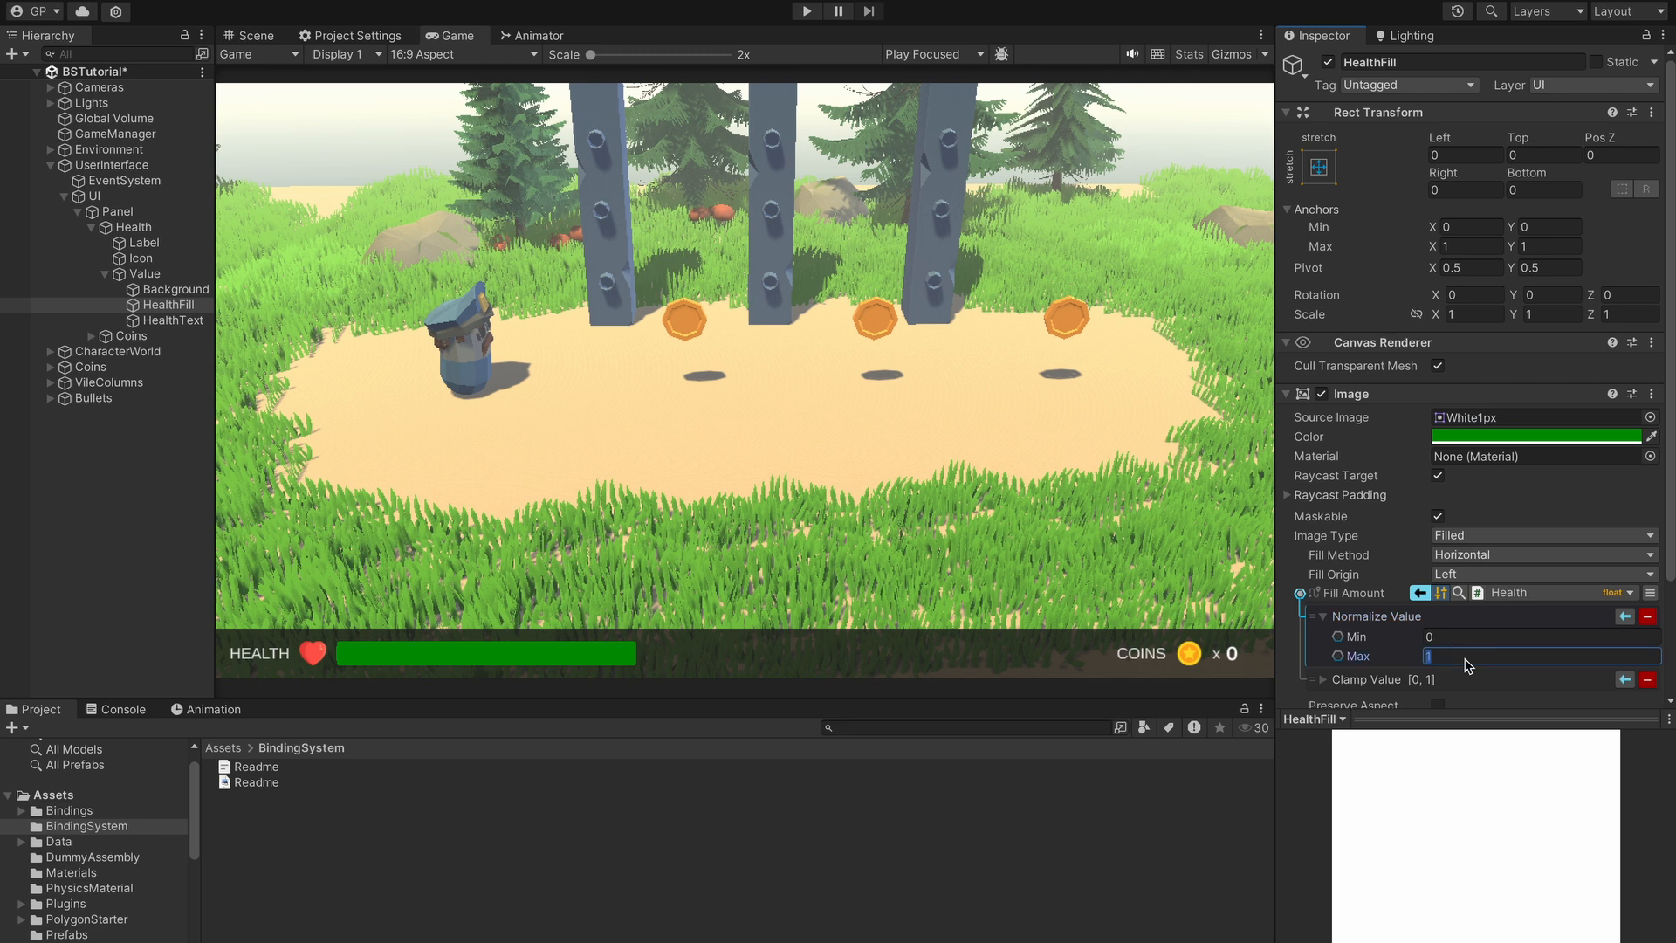
{"action": "type", "text": "100"}
{"action": "left_click", "coordinate": [1335, 617]}
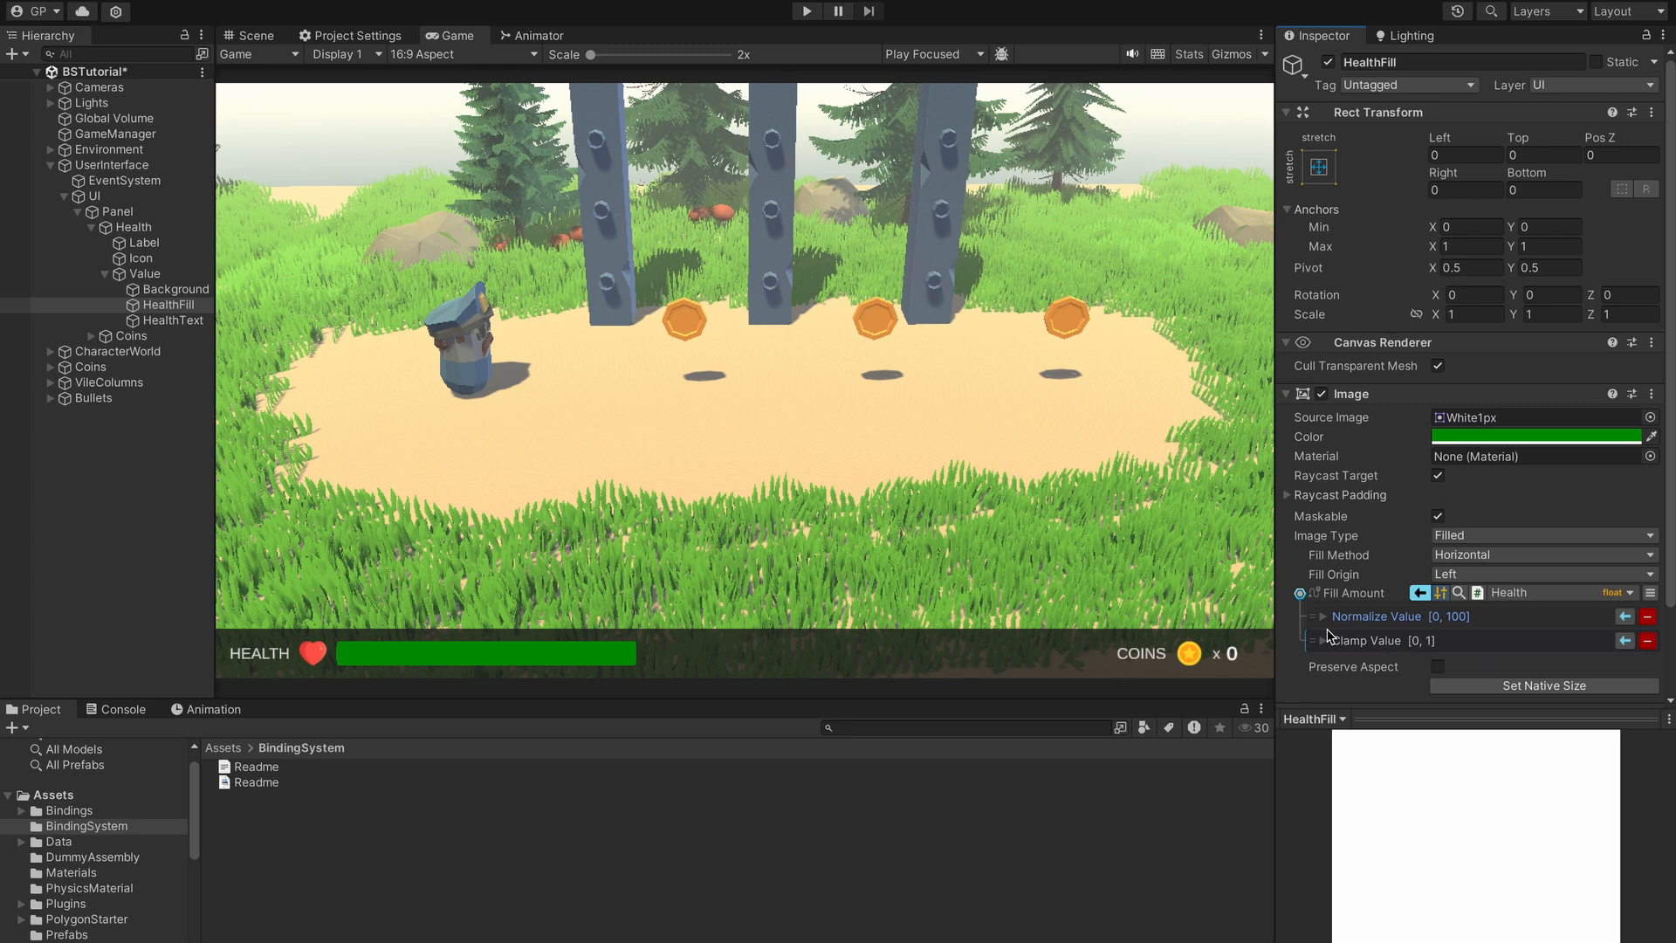
- Reorder Clamp Value around Normalize Value, then delete the Clamp Value modifier
{"action": "left_click_drag", "start_coordinate": [1310, 641], "coordinate": [1319, 620]}
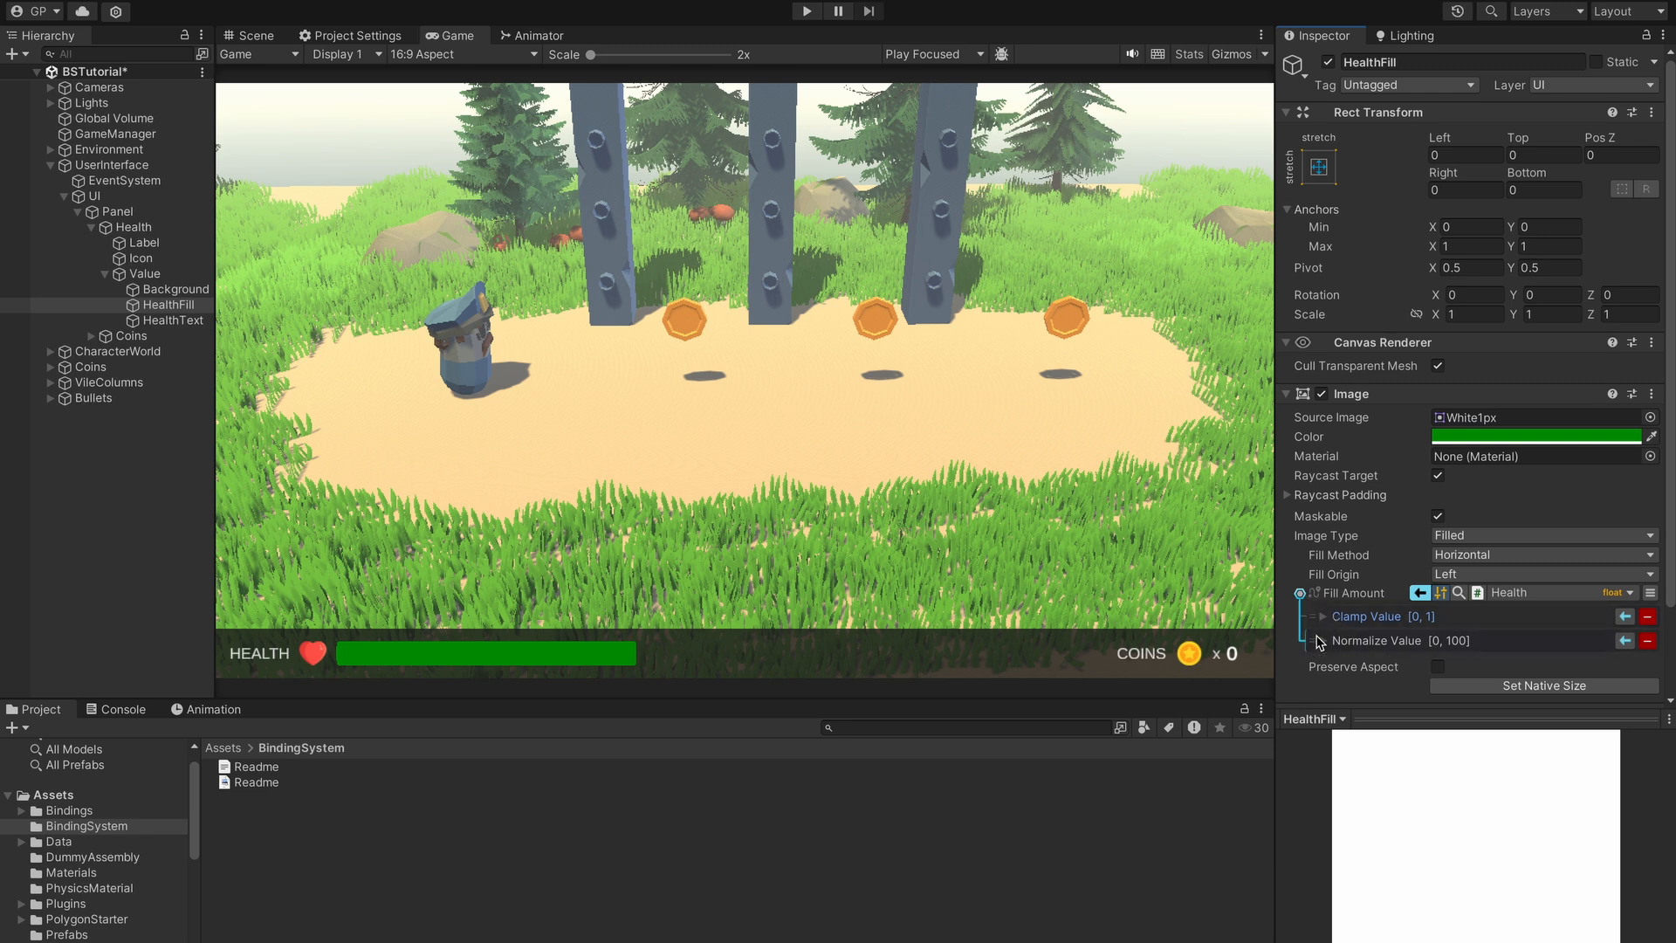
{"action": "left_click_drag", "start_coordinate": [1320, 621], "coordinate": [1318, 647]}
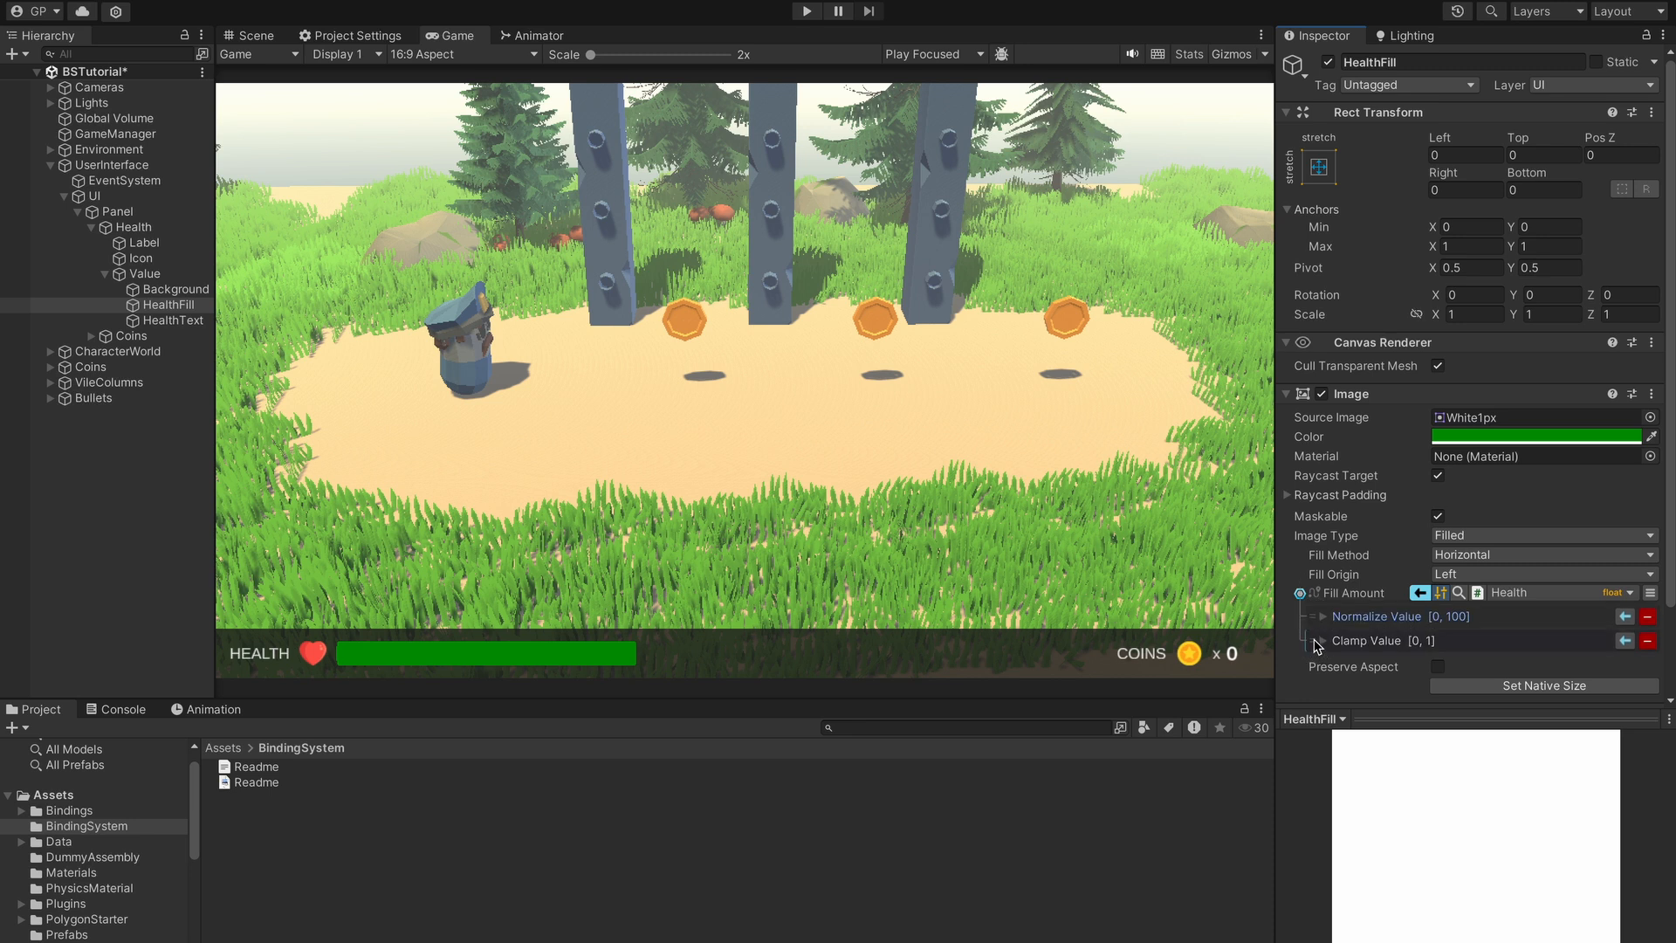
{"action": "left_click", "coordinate": [1648, 640]}
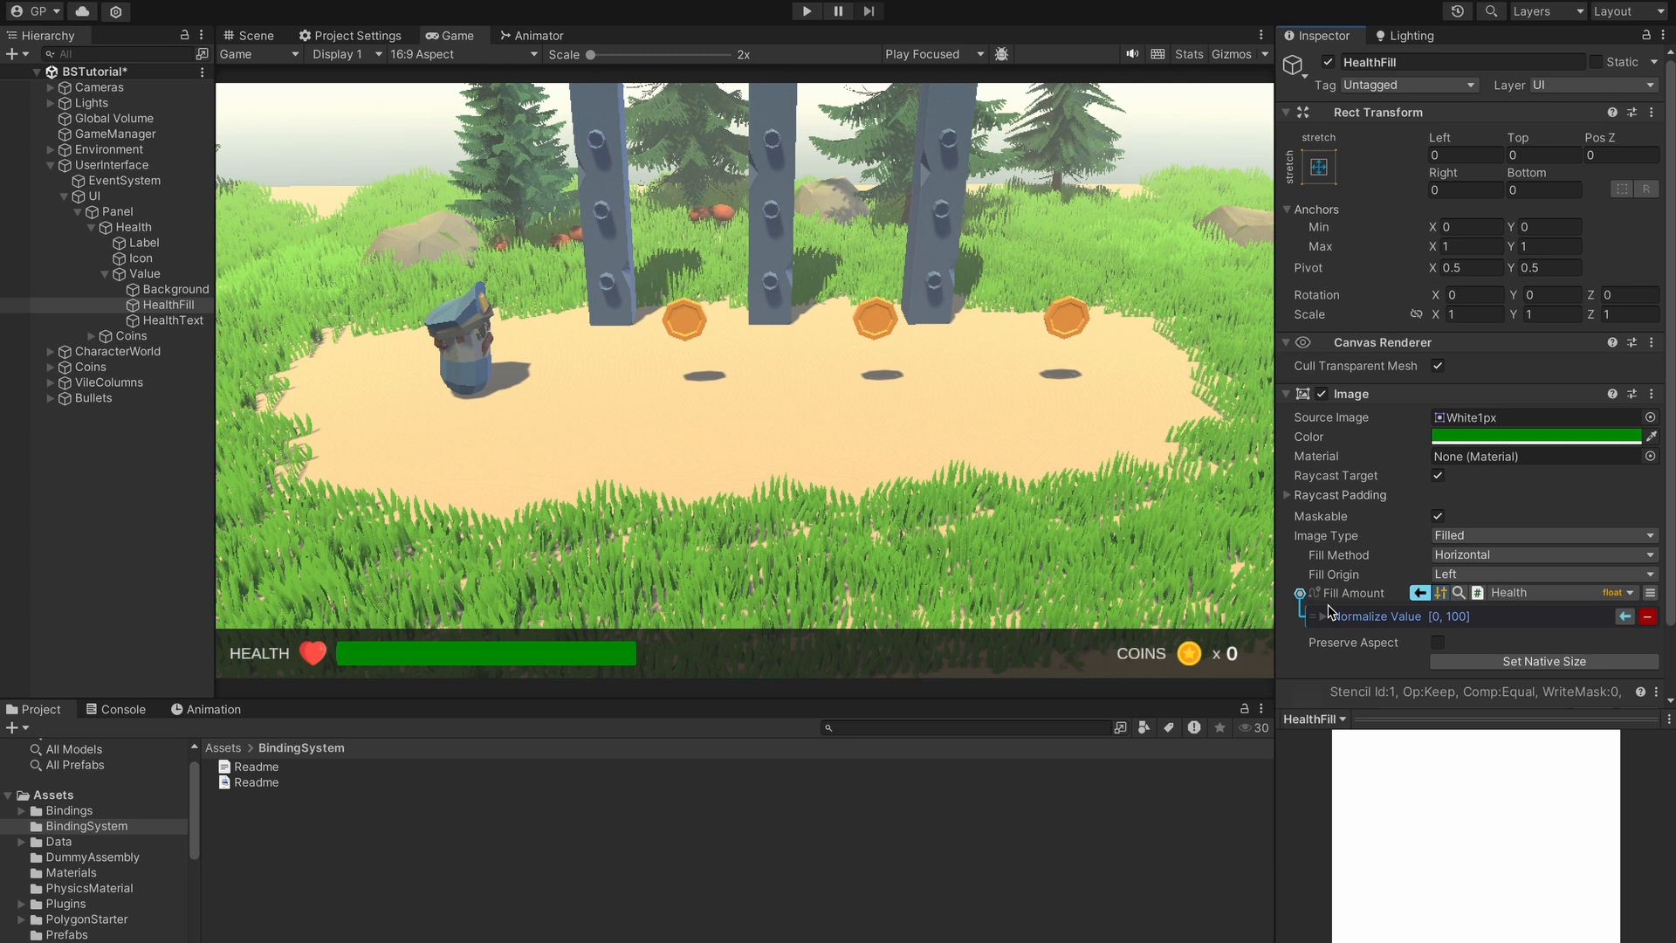
{"action": "left_click", "coordinate": [807, 12]}
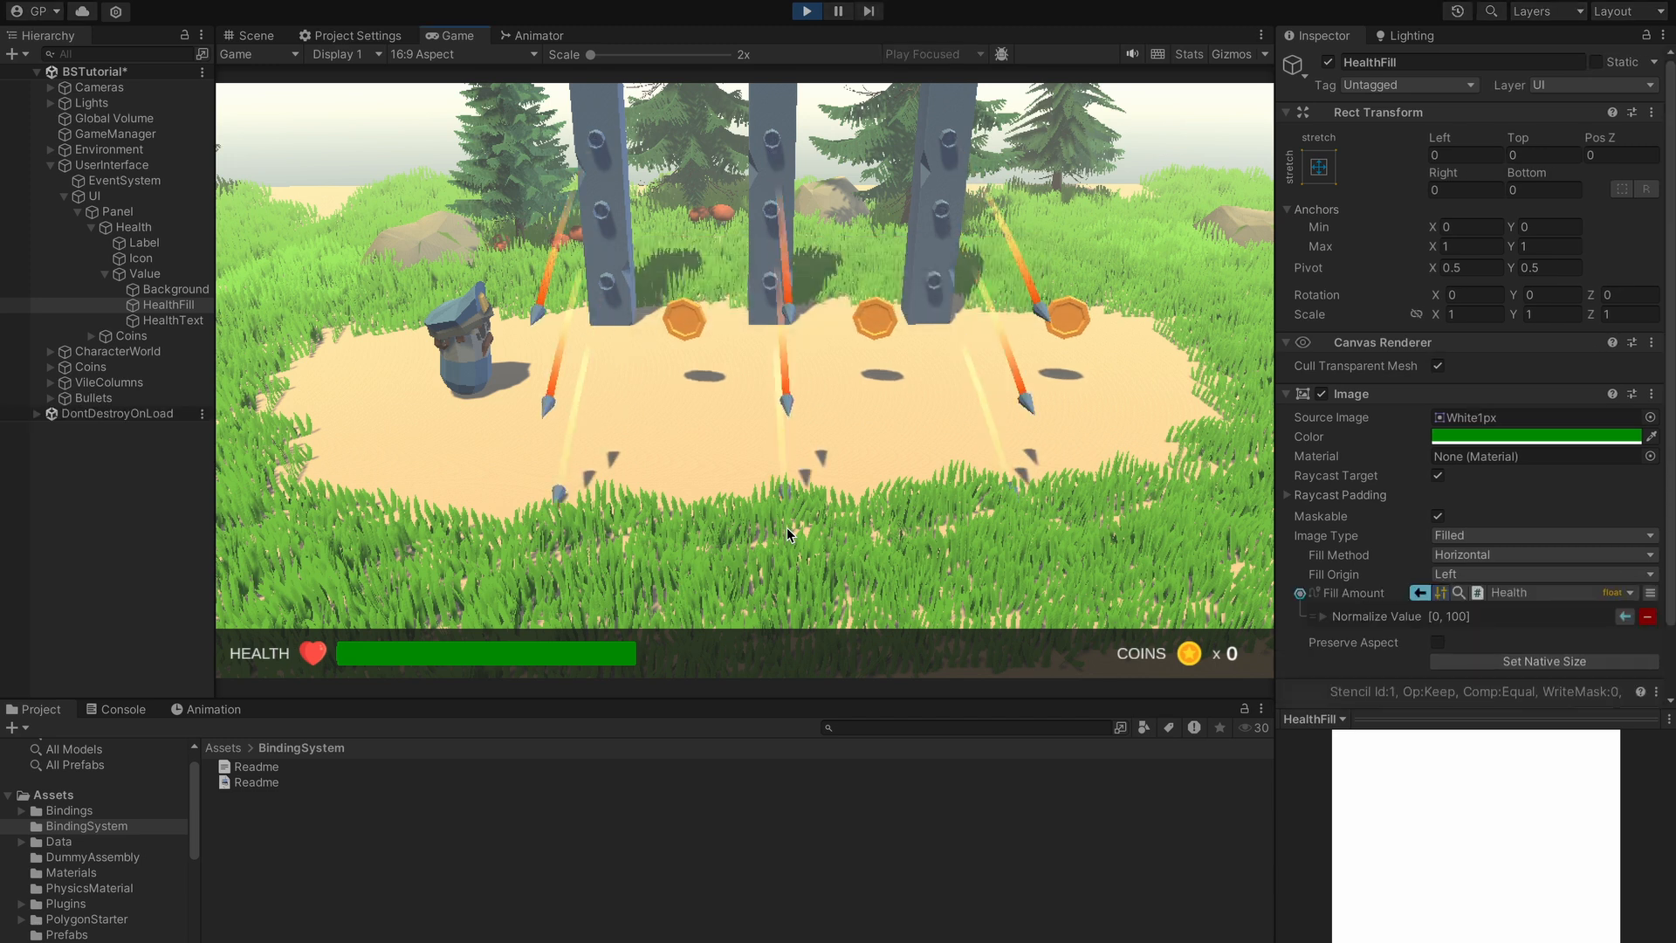
{"action": "left_click", "coordinate": [657, 430]}
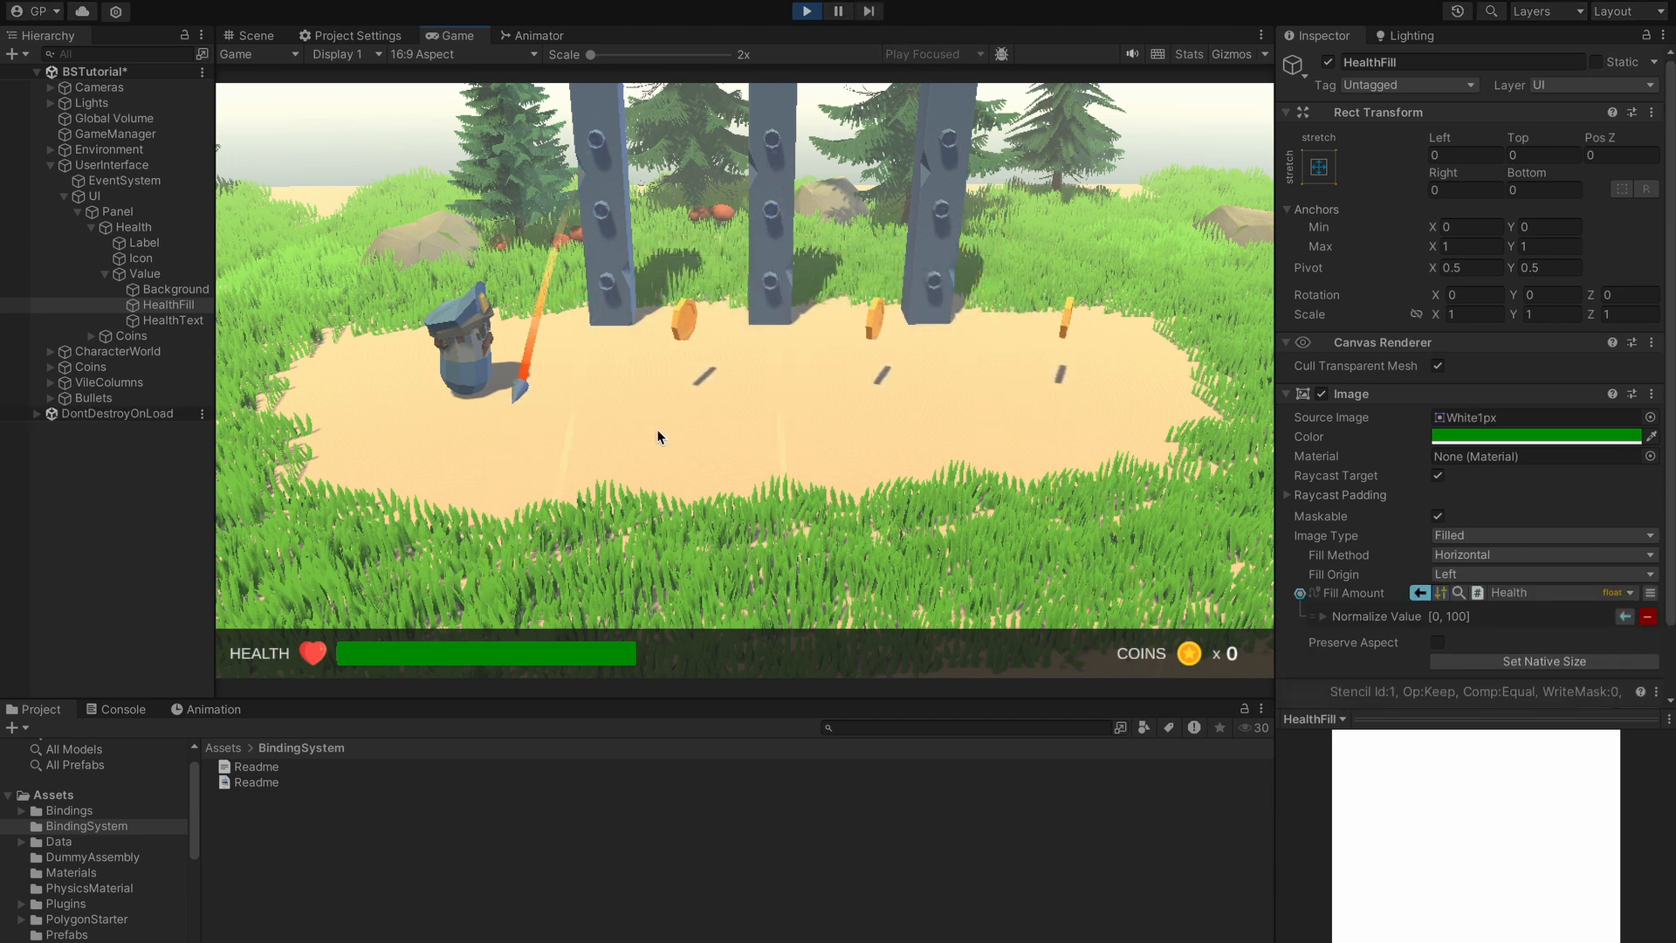
{"action": "key", "text": "d"}
{"action": "key", "text": "d"}
{"action": "key", "text": "d"}
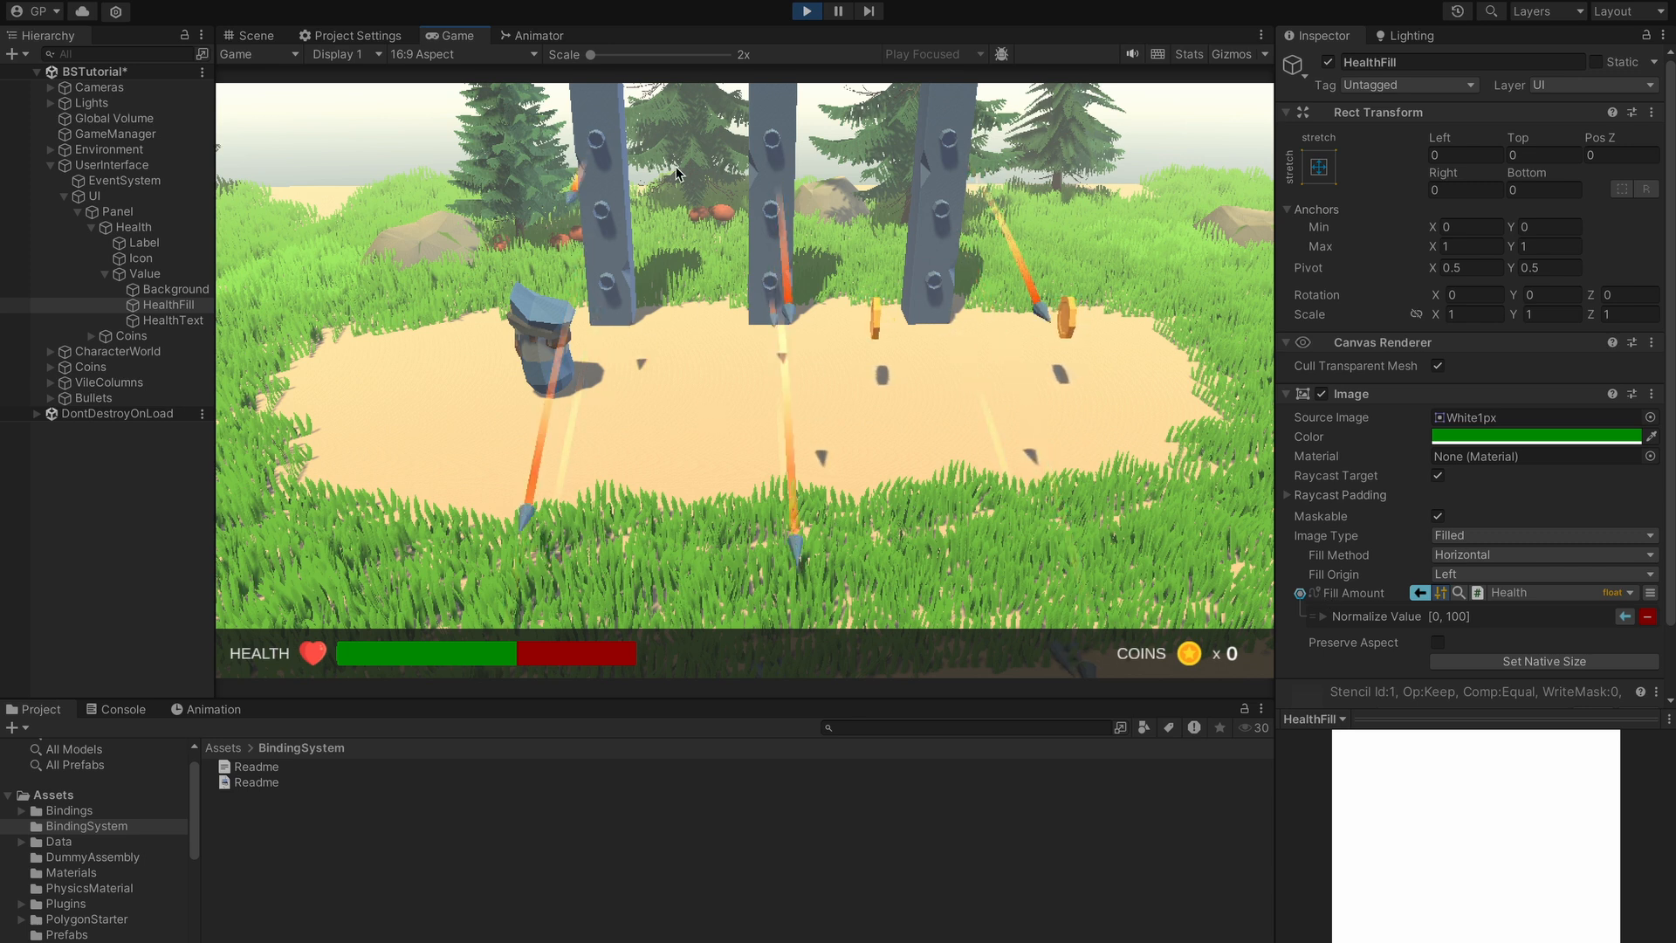
{"action": "left_click", "coordinate": [808, 12]}
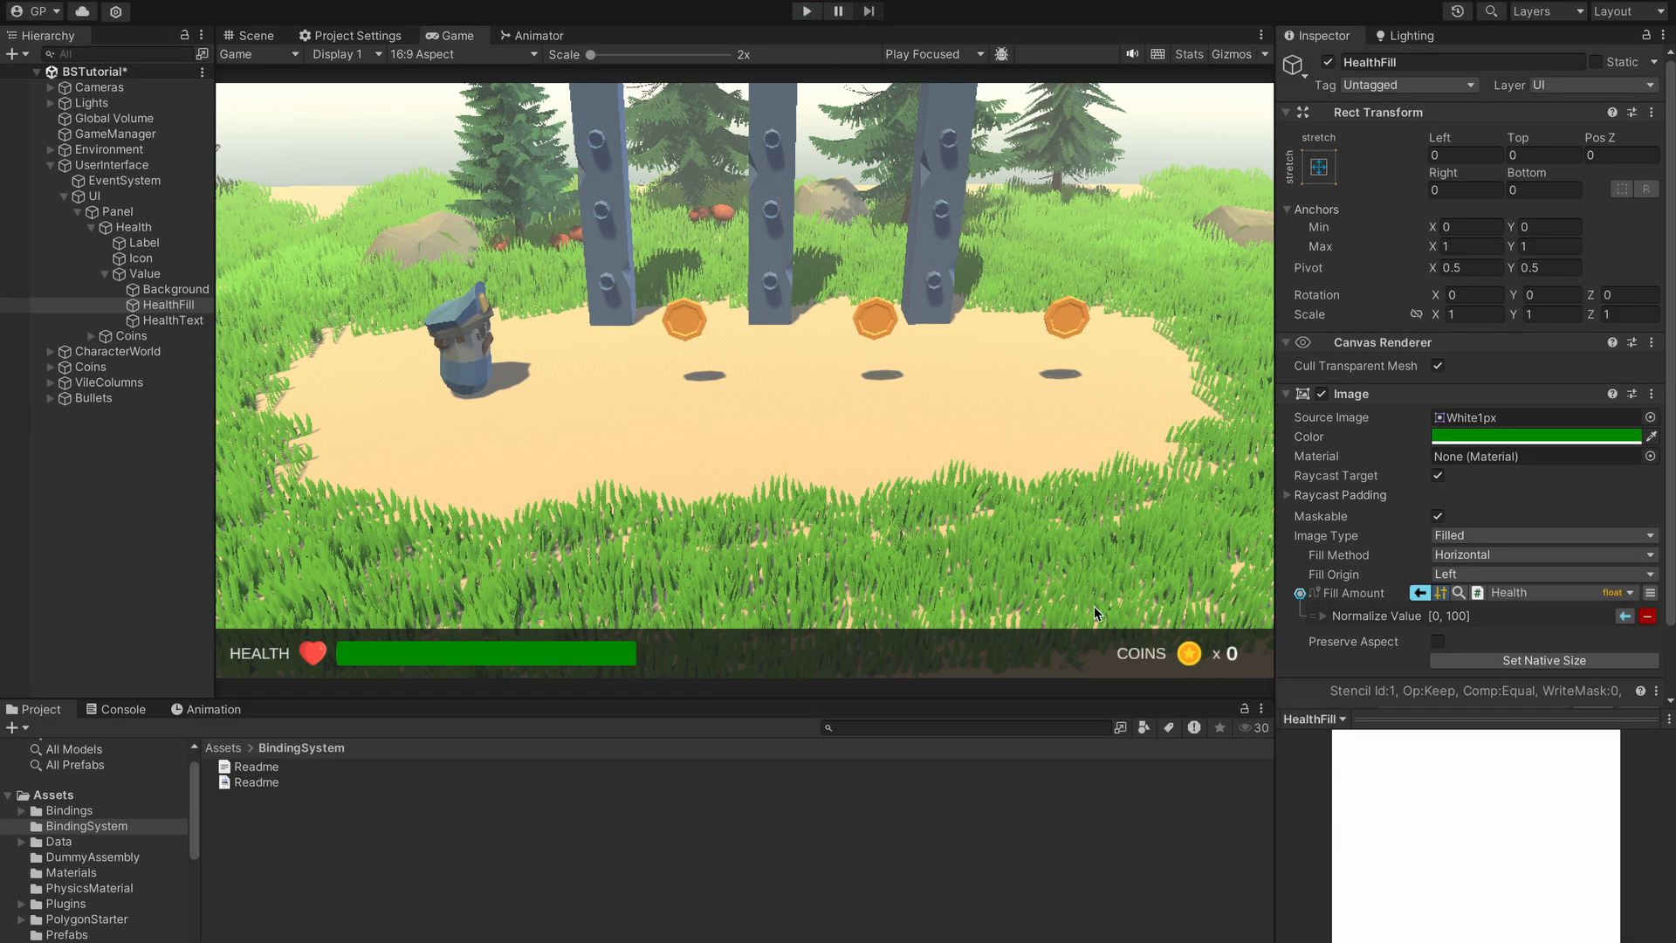
- Set GameManager's Max Health to 130, then reselect HealthFill to view its normalize range
{"action": "left_click", "coordinate": [1326, 617]}
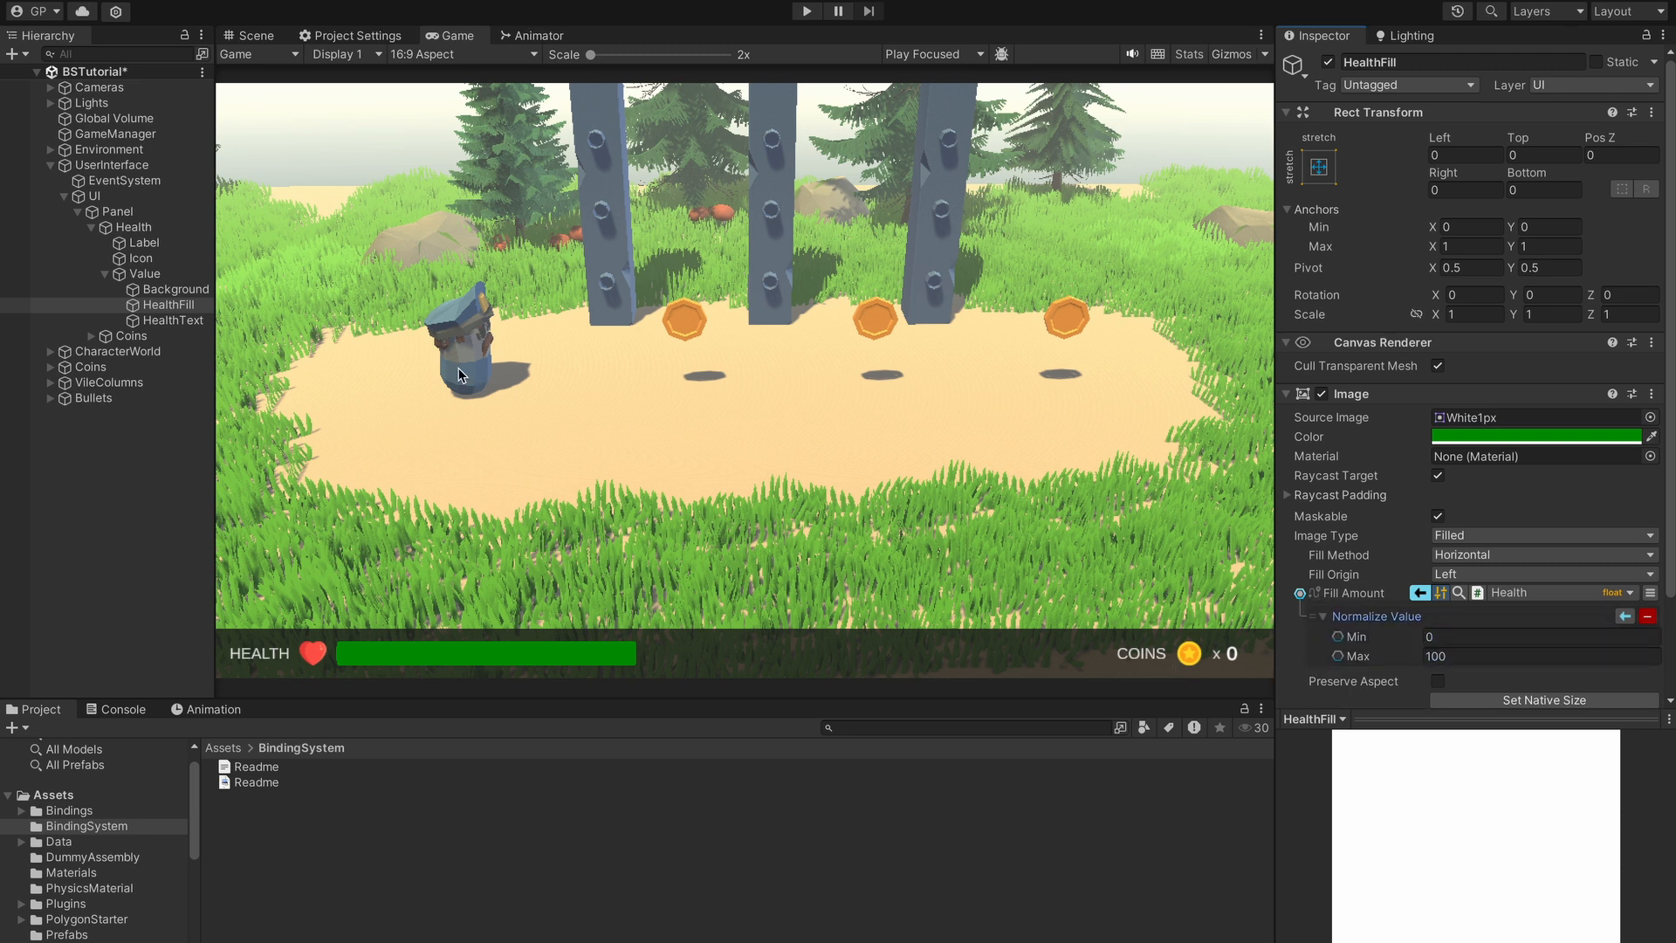
{"action": "left_click", "coordinate": [105, 134]}
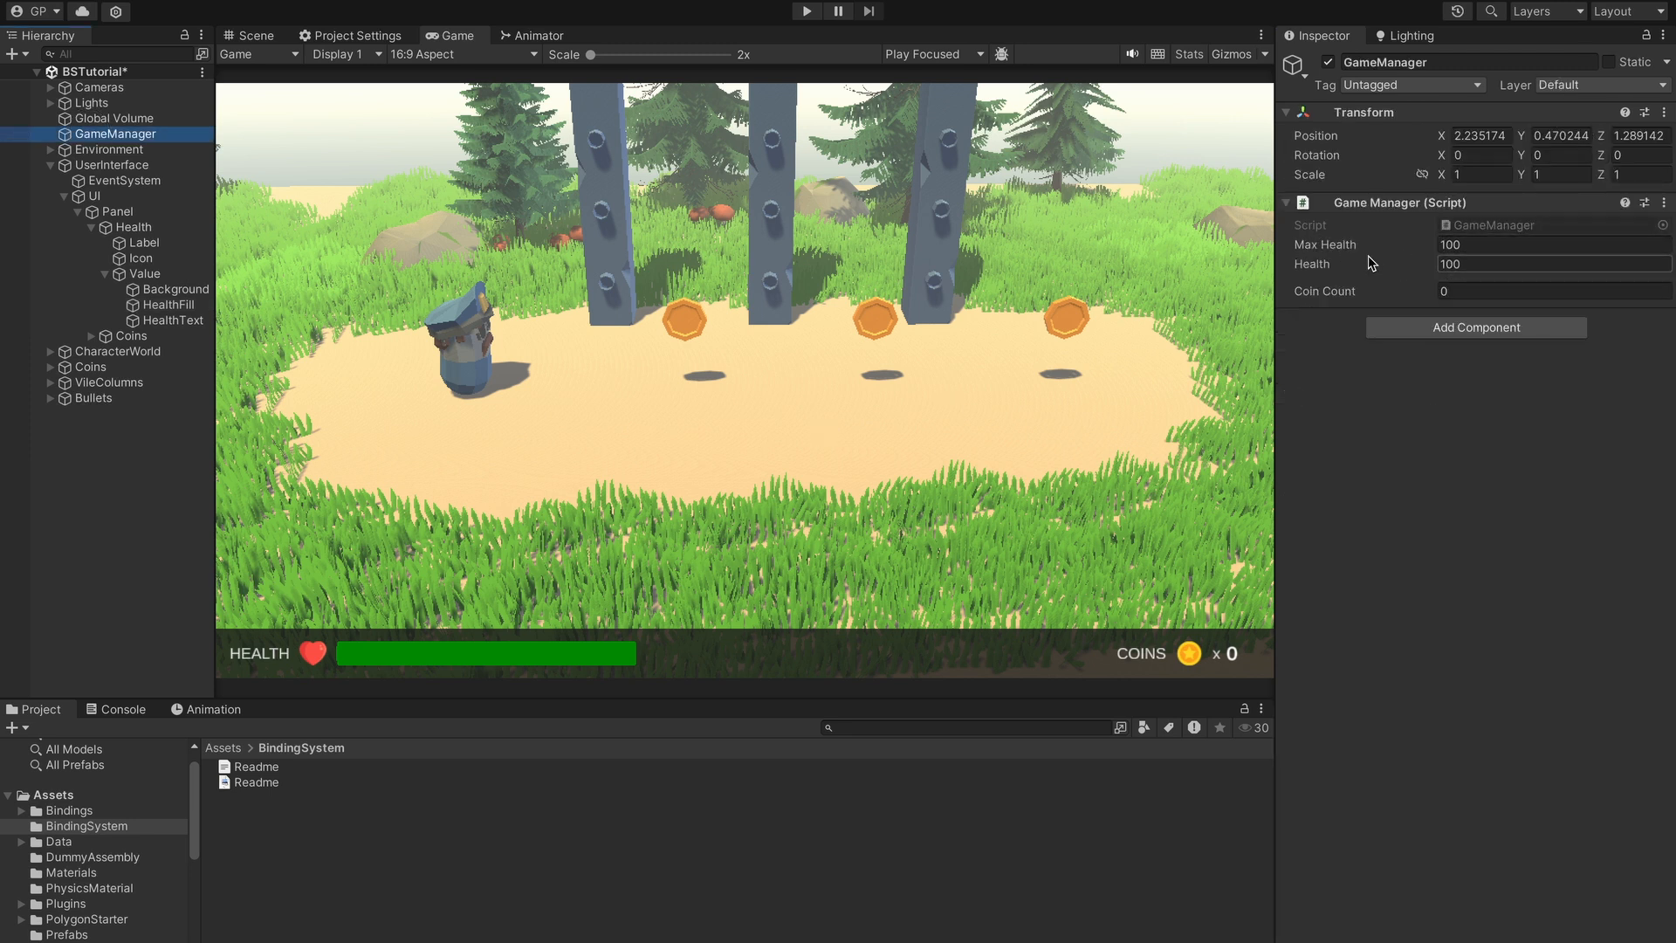
{"action": "left_click", "coordinate": [1475, 246]}
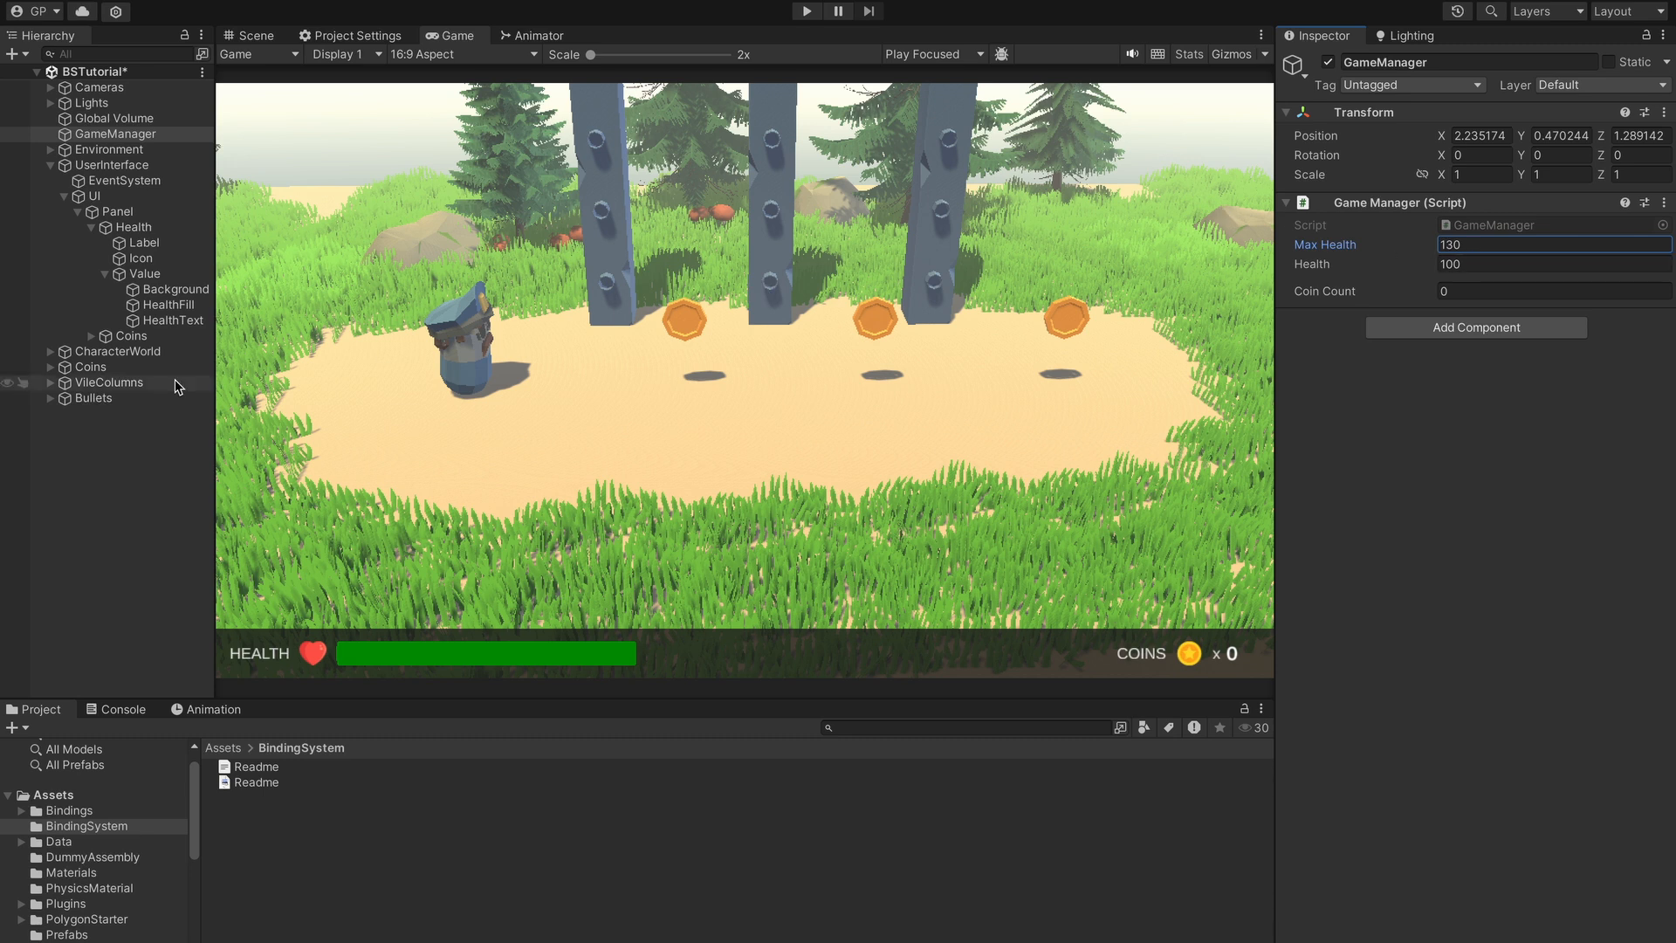
{"action": "left_click", "coordinate": [159, 305]}
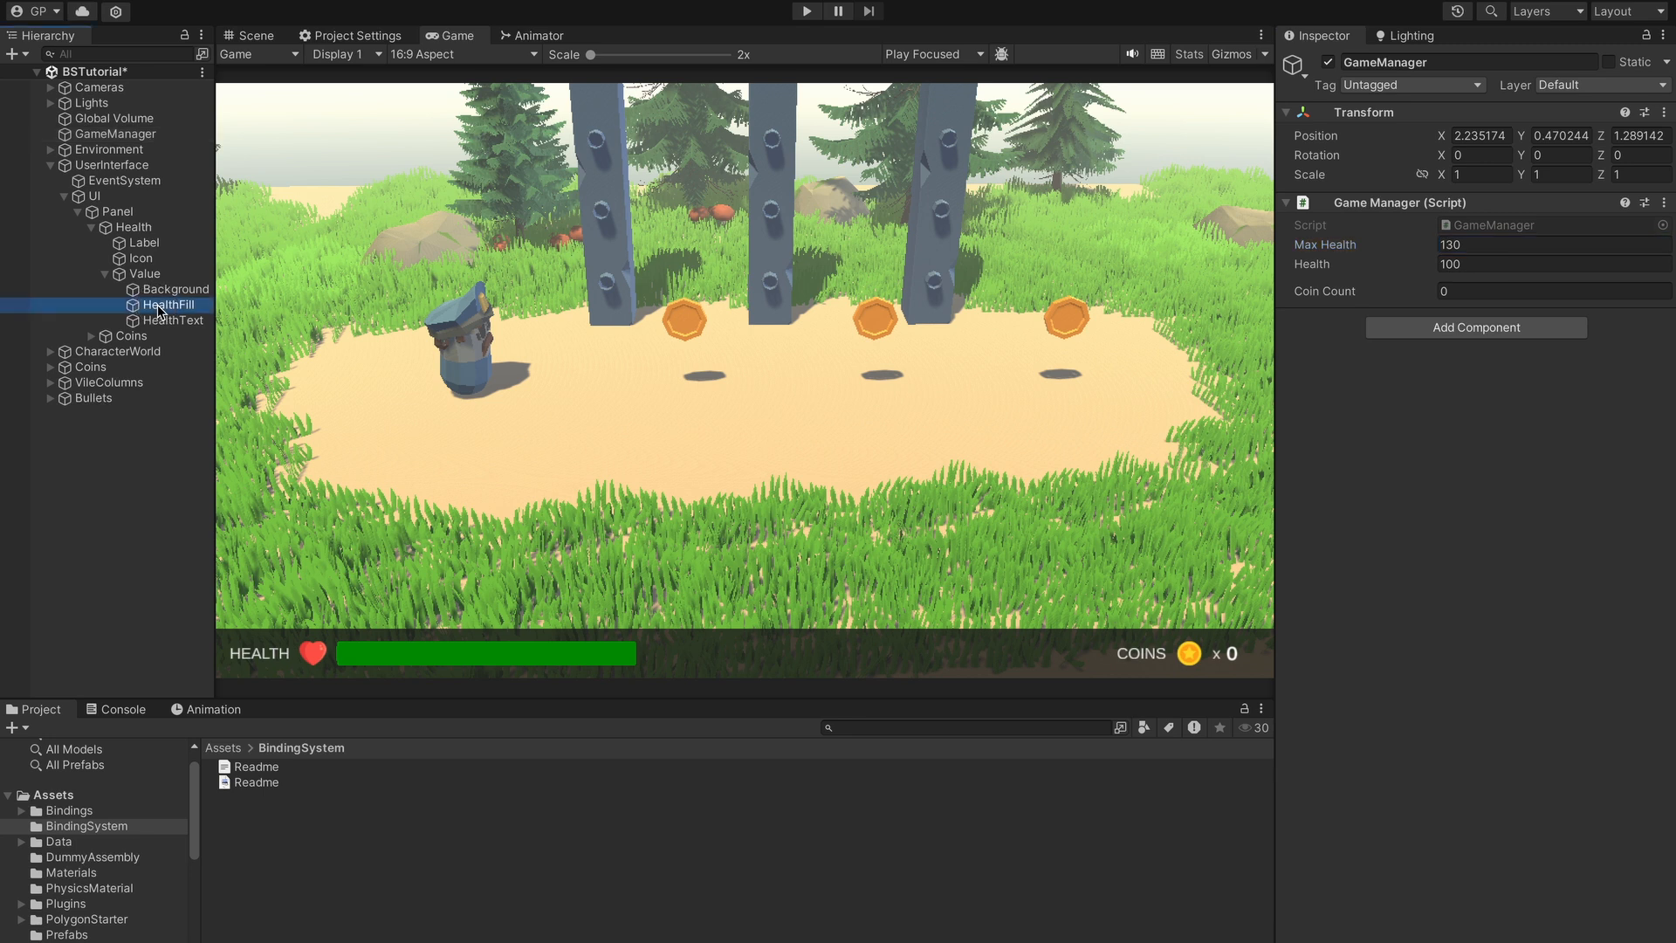
{"action": "scroll", "coordinate": [1350, 638], "scroll_direction": "down", "scroll_amount": 3}
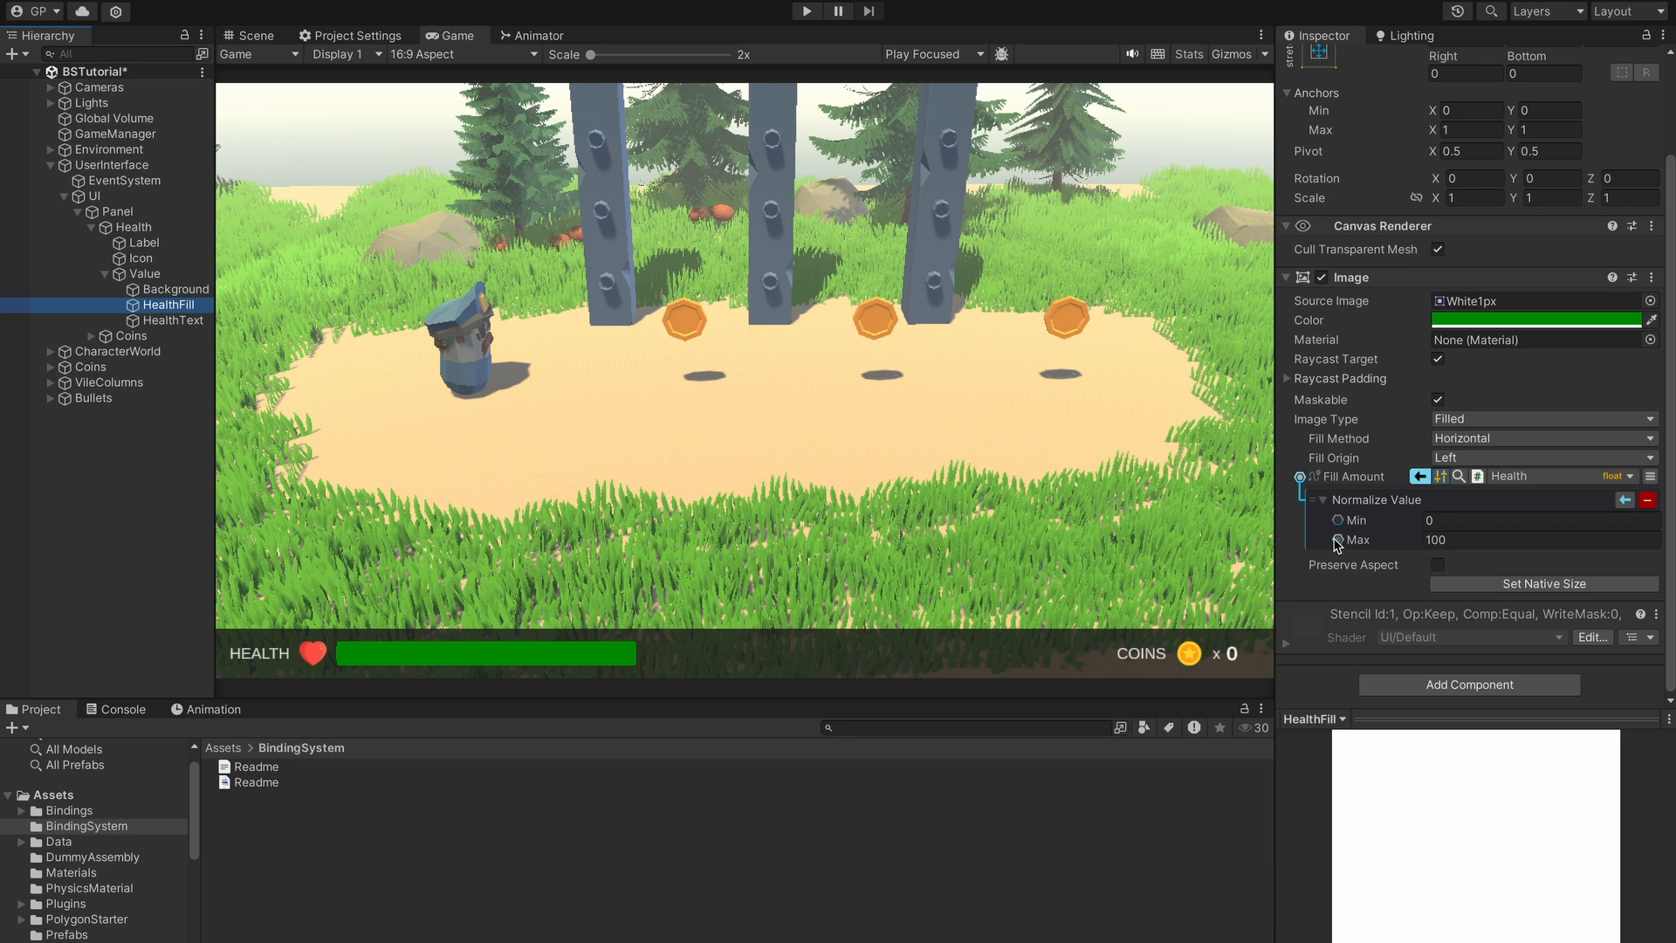
- Bind Normalize Value Max to GameManager's Max Health, then toggle it back to constant 100
{"action": "left_click", "coordinate": [1338, 541]}
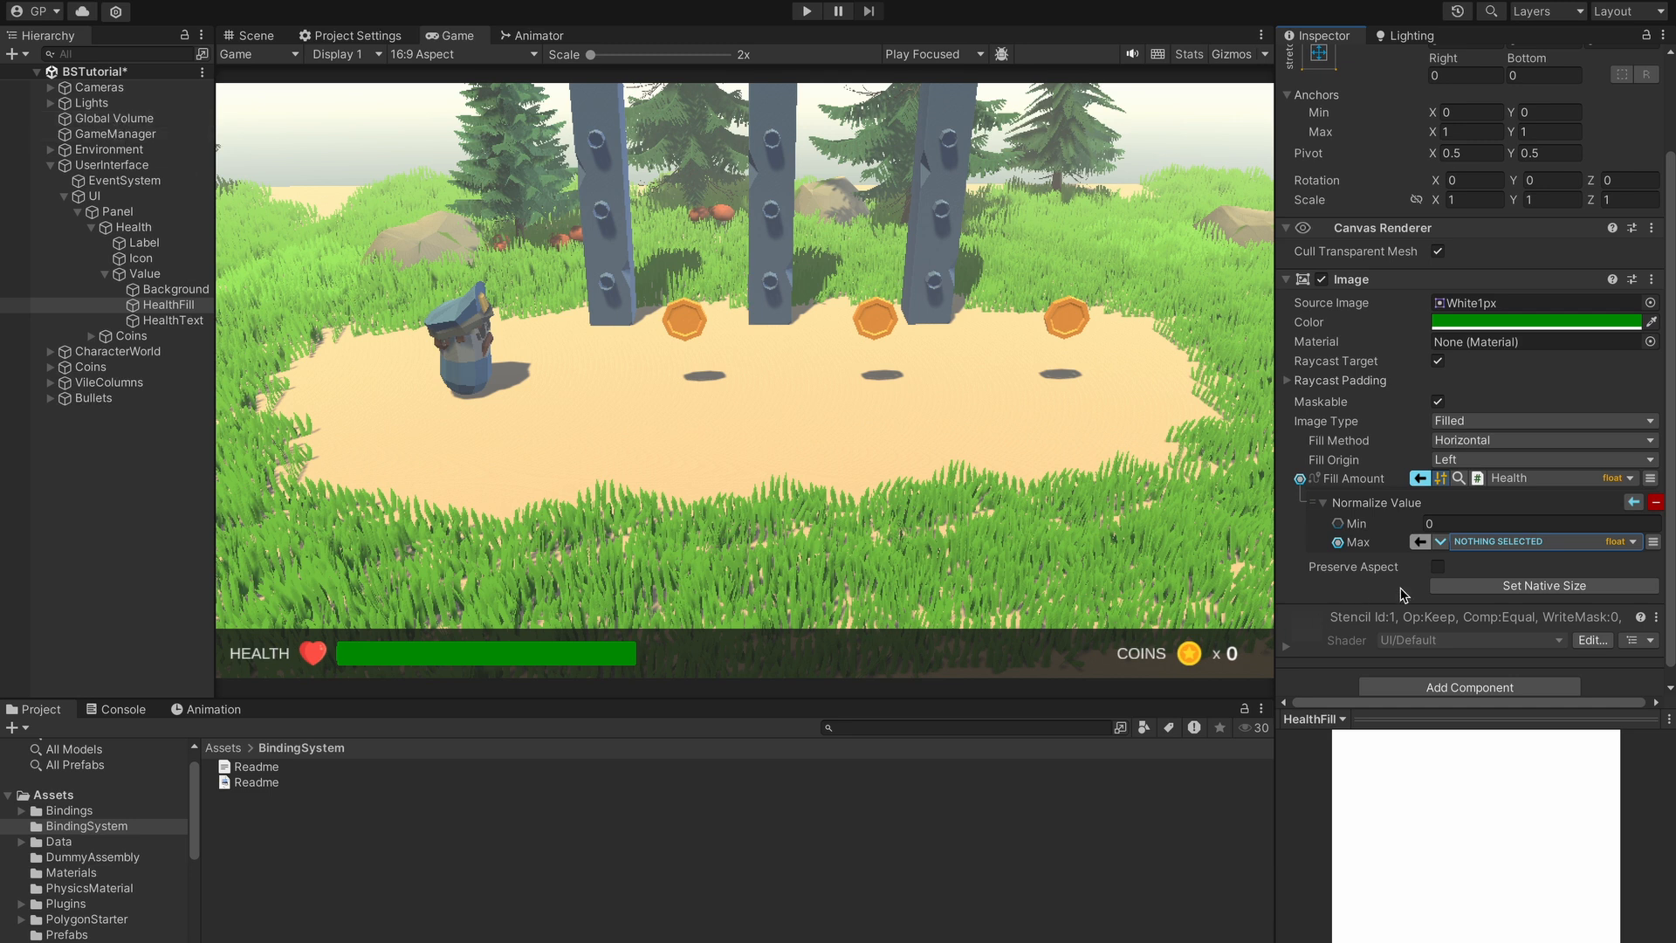
{"action": "left_click", "coordinate": [1598, 544]}
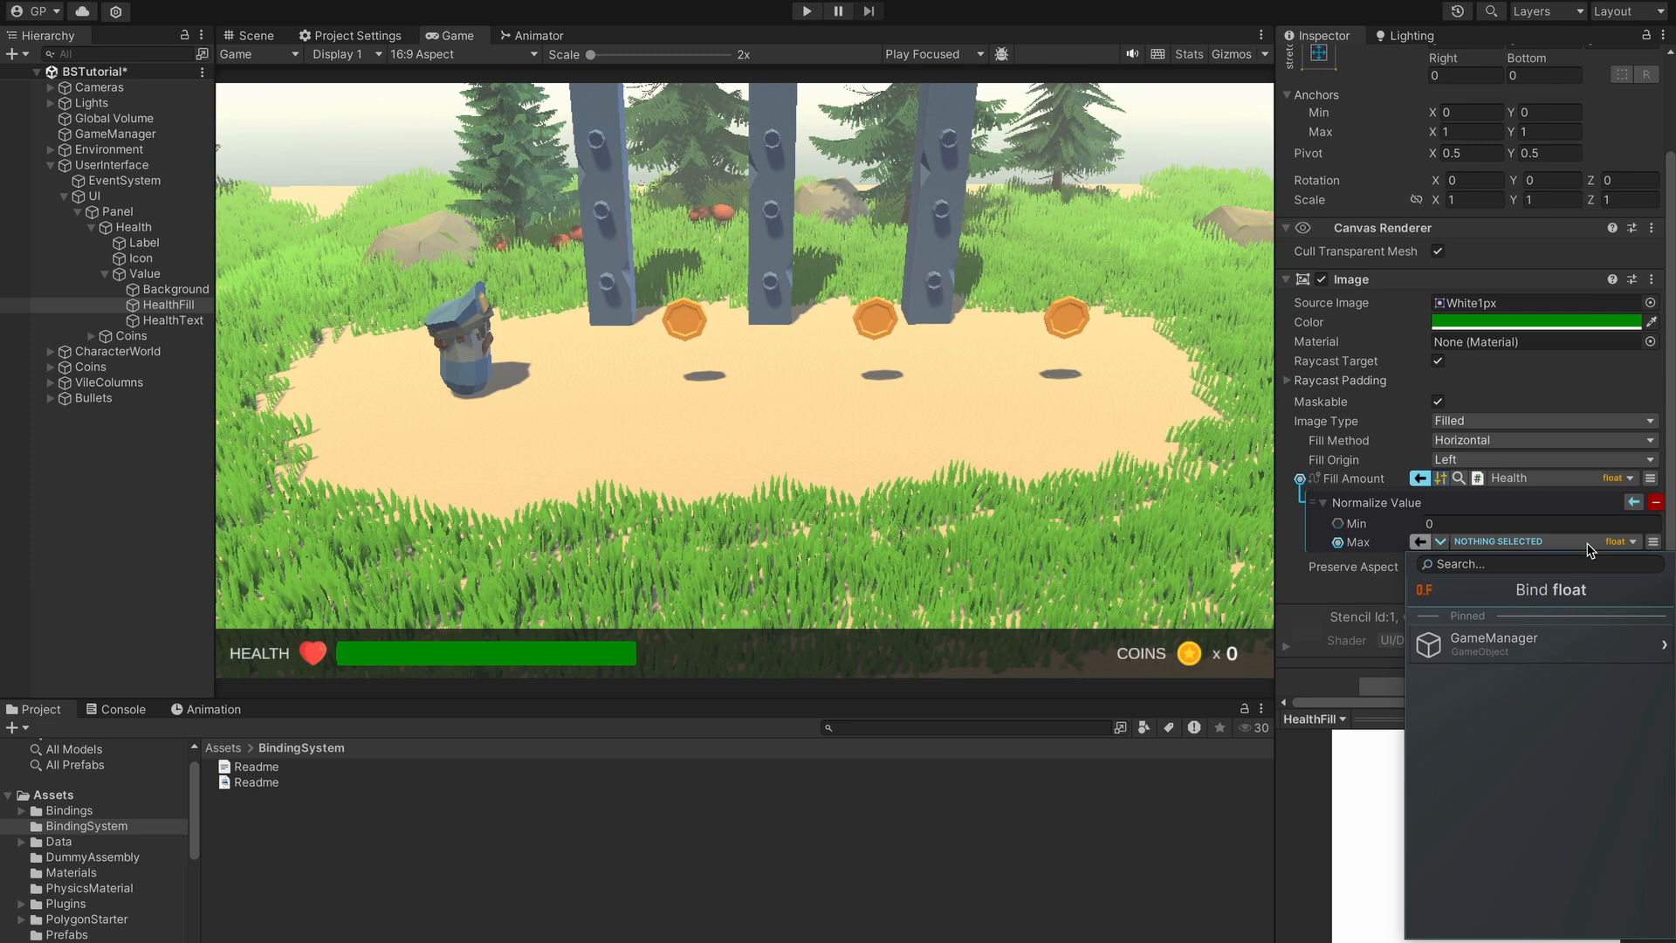
{"action": "left_click", "coordinate": [1320, 582]}
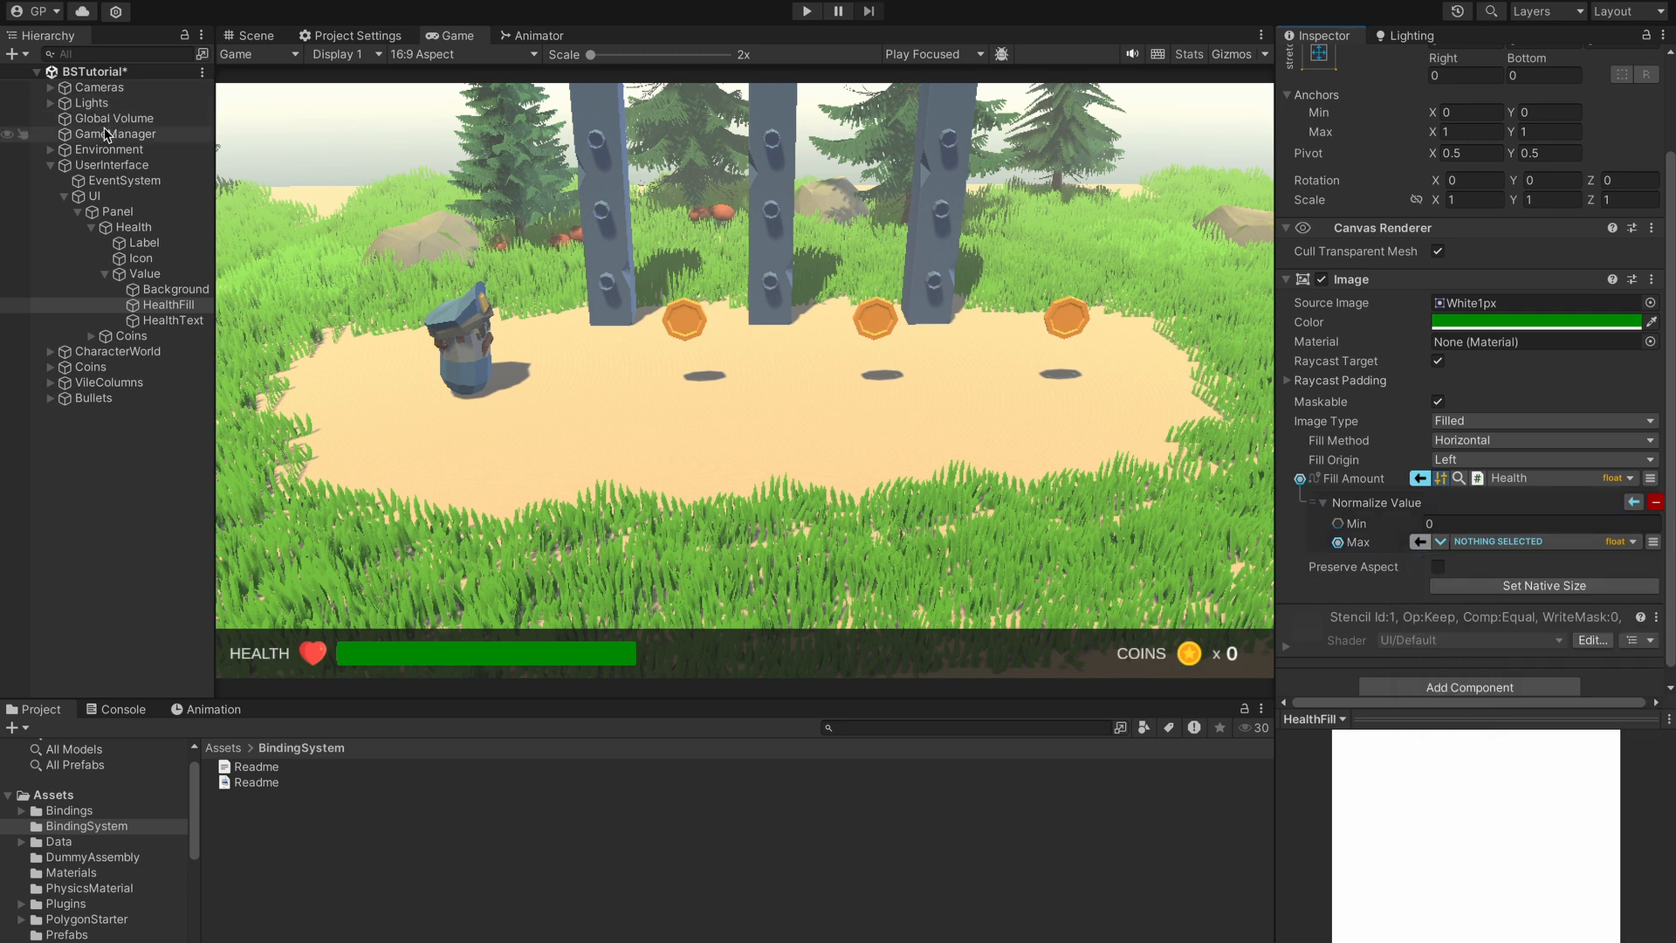
{"action": "left_click_drag", "start_coordinate": [102, 136], "coordinate": [1507, 543]}
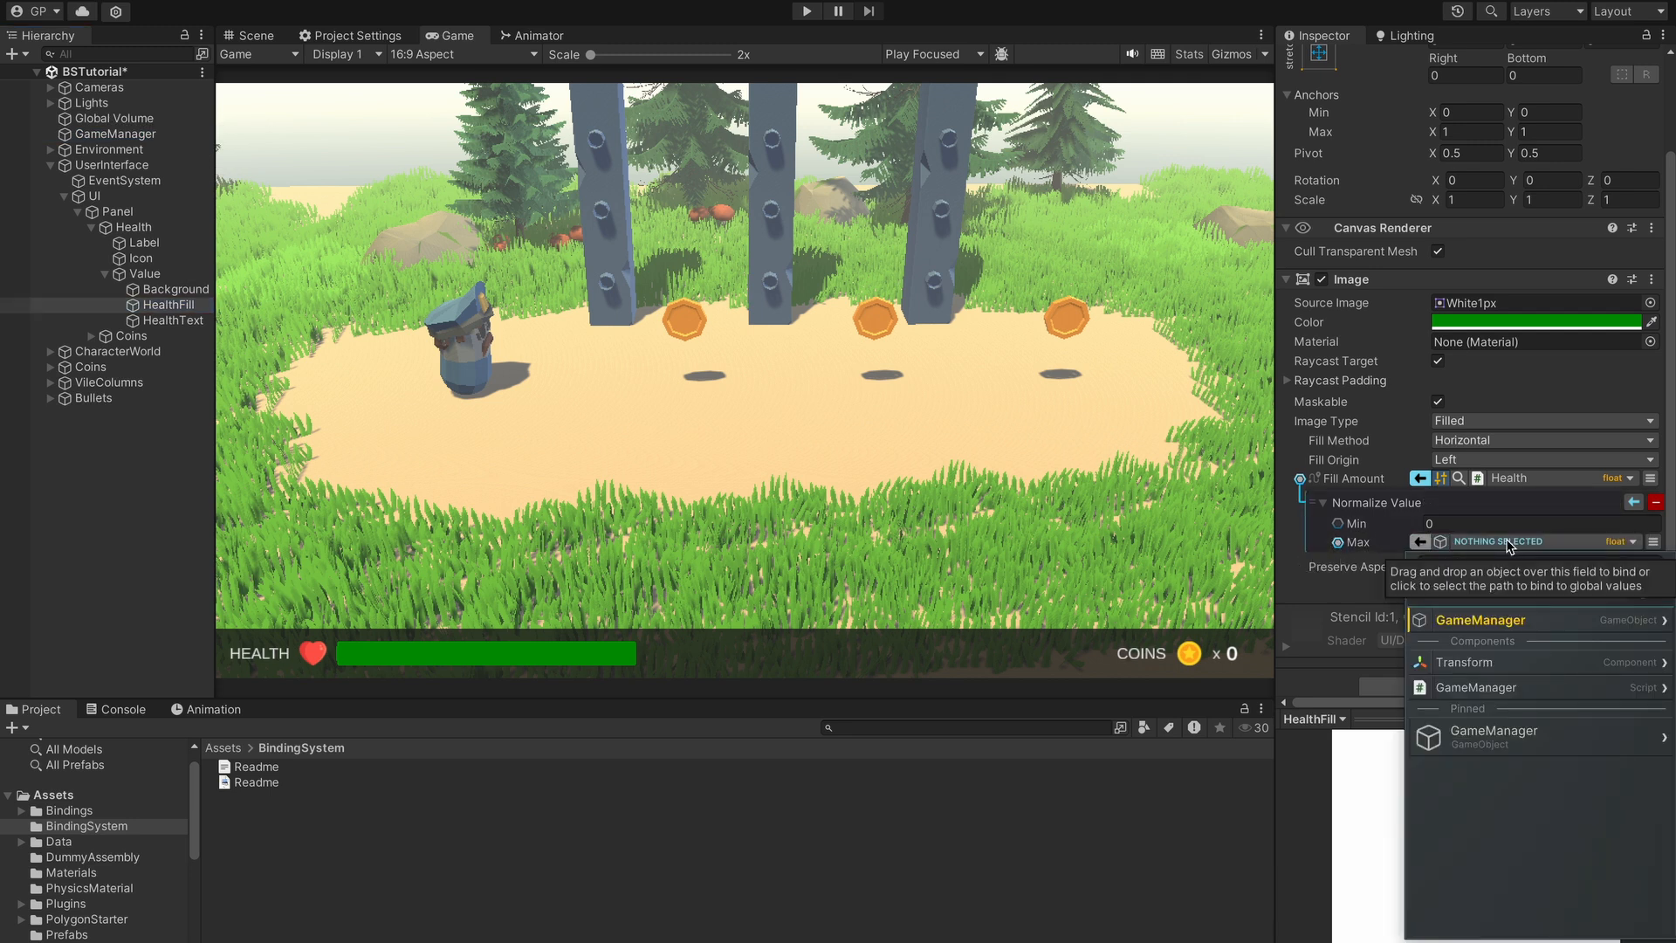
{"action": "left_click", "coordinate": [1515, 687]}
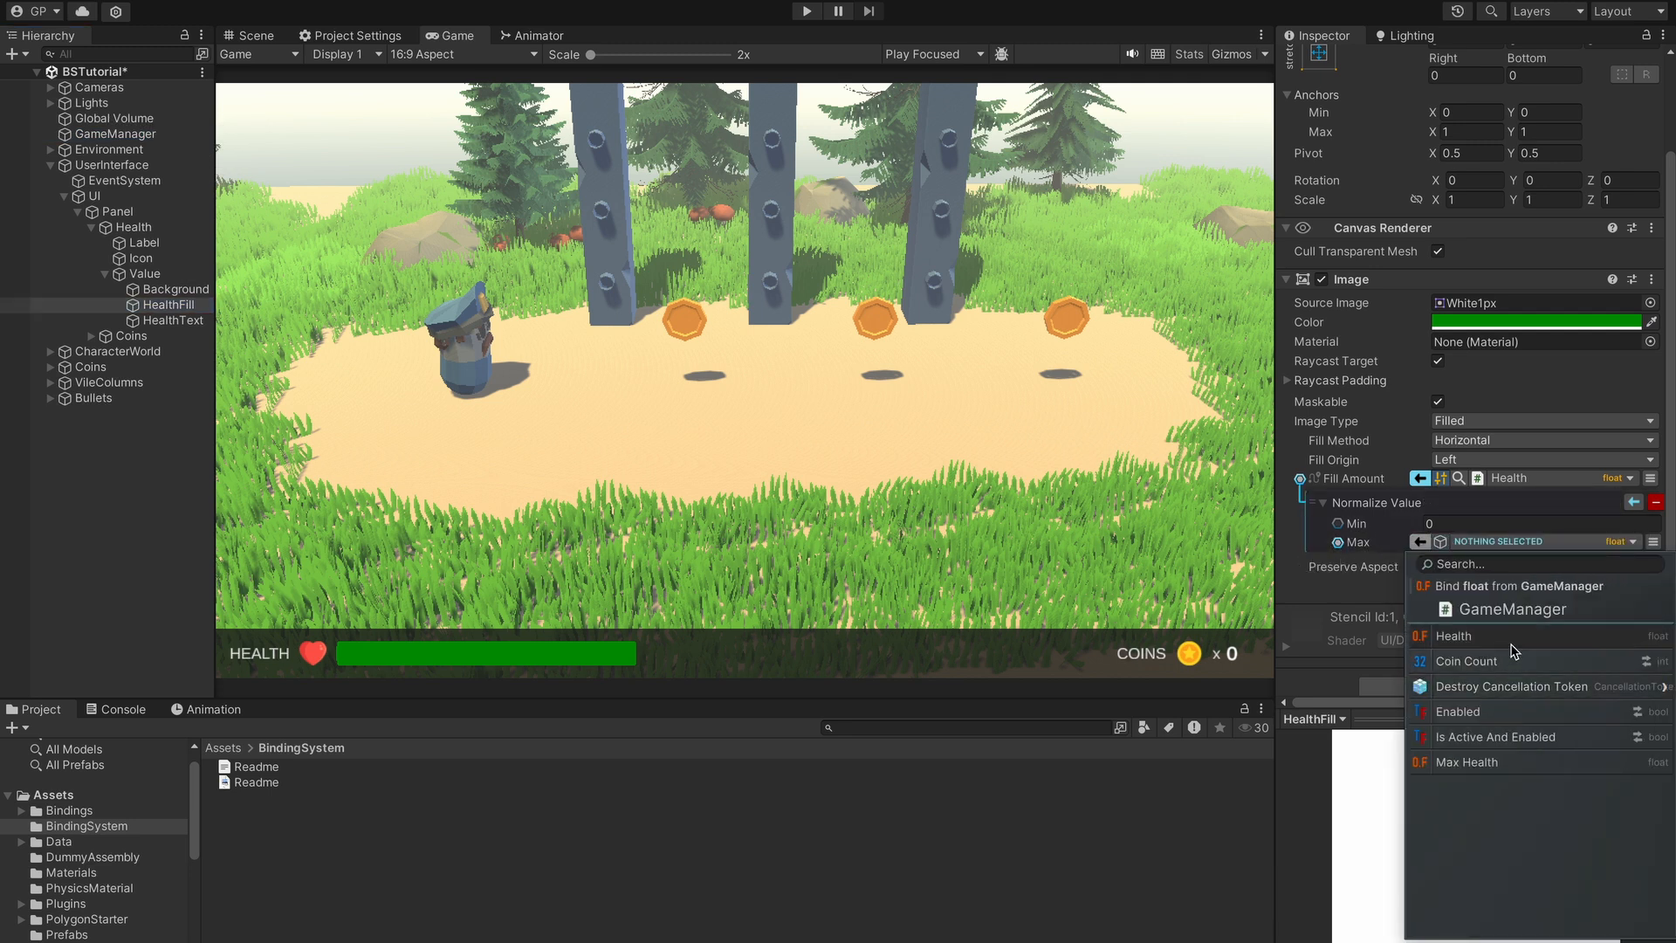
{"action": "left_click", "coordinate": [1500, 763]}
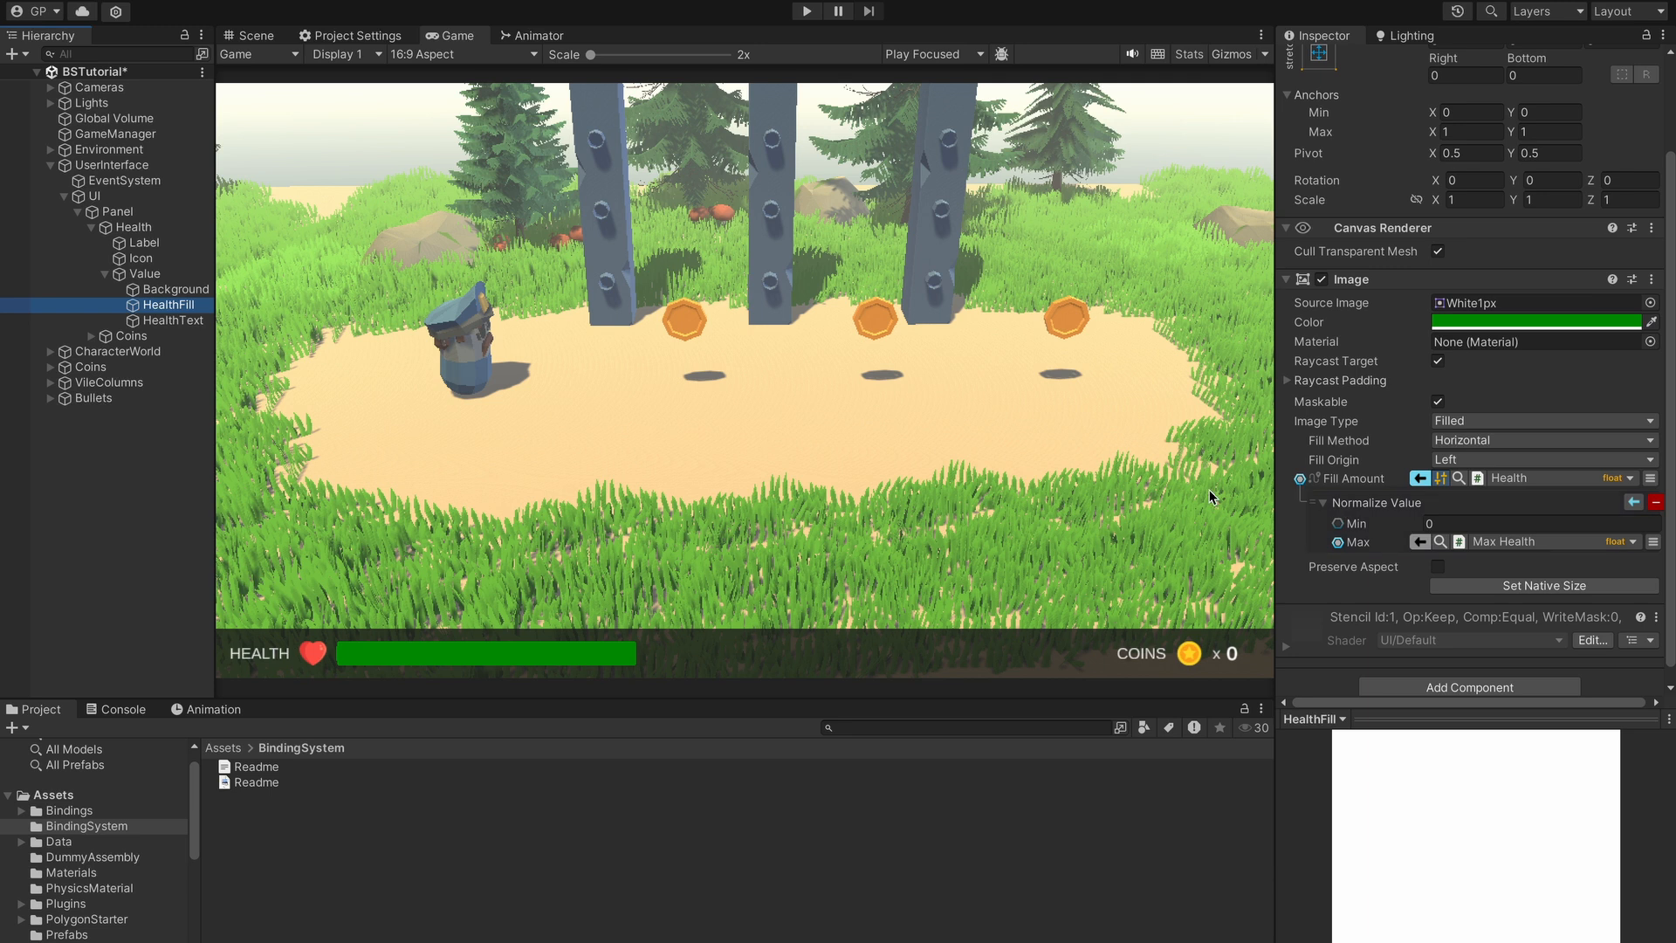
{"action": "left_click", "coordinate": [1337, 542]}
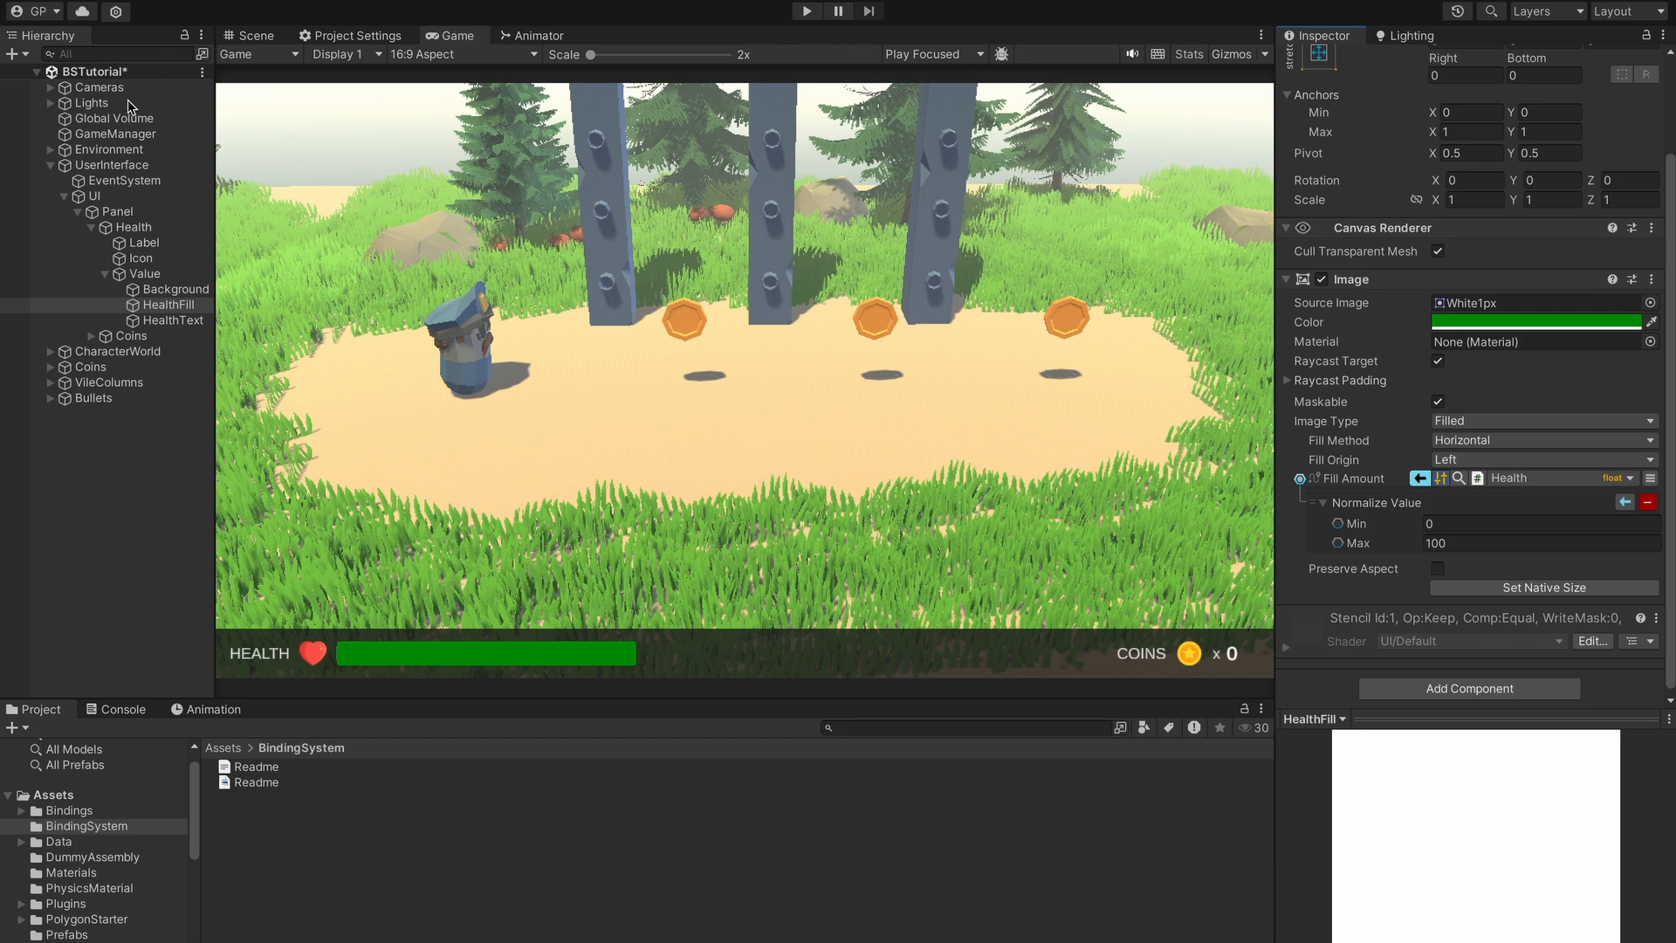
- Set GameManager's Health to 130 and play-test, walking into arrows and coins, then stop
{"action": "left_click", "coordinate": [97, 136]}
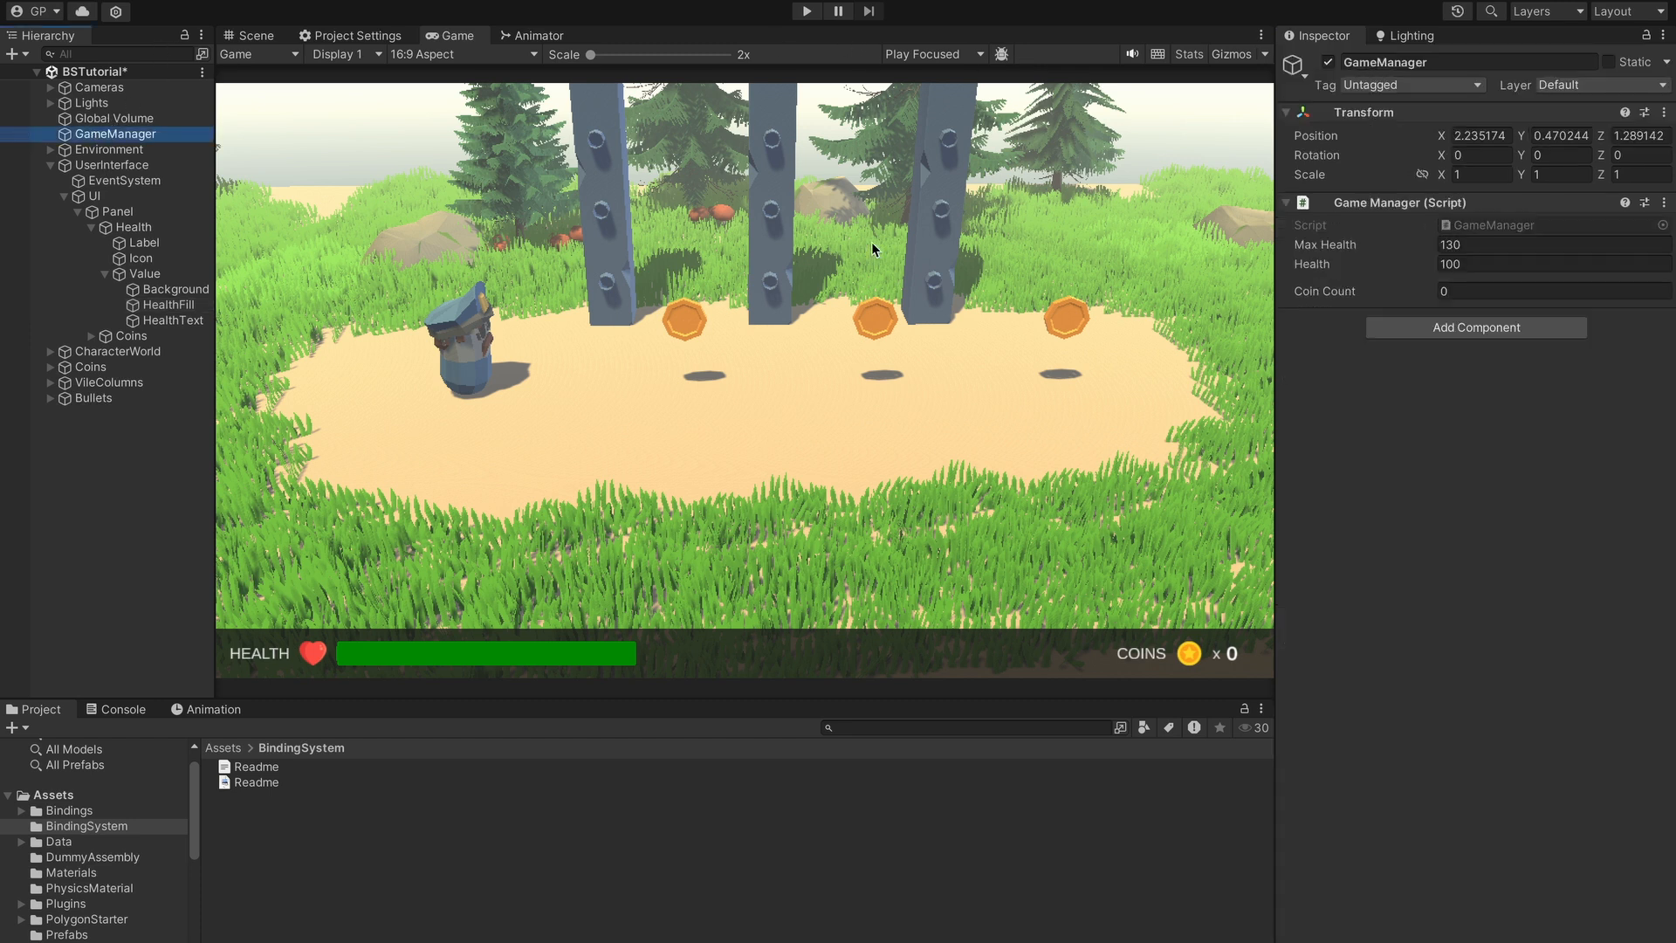
{"action": "left_click", "coordinate": [1535, 264]}
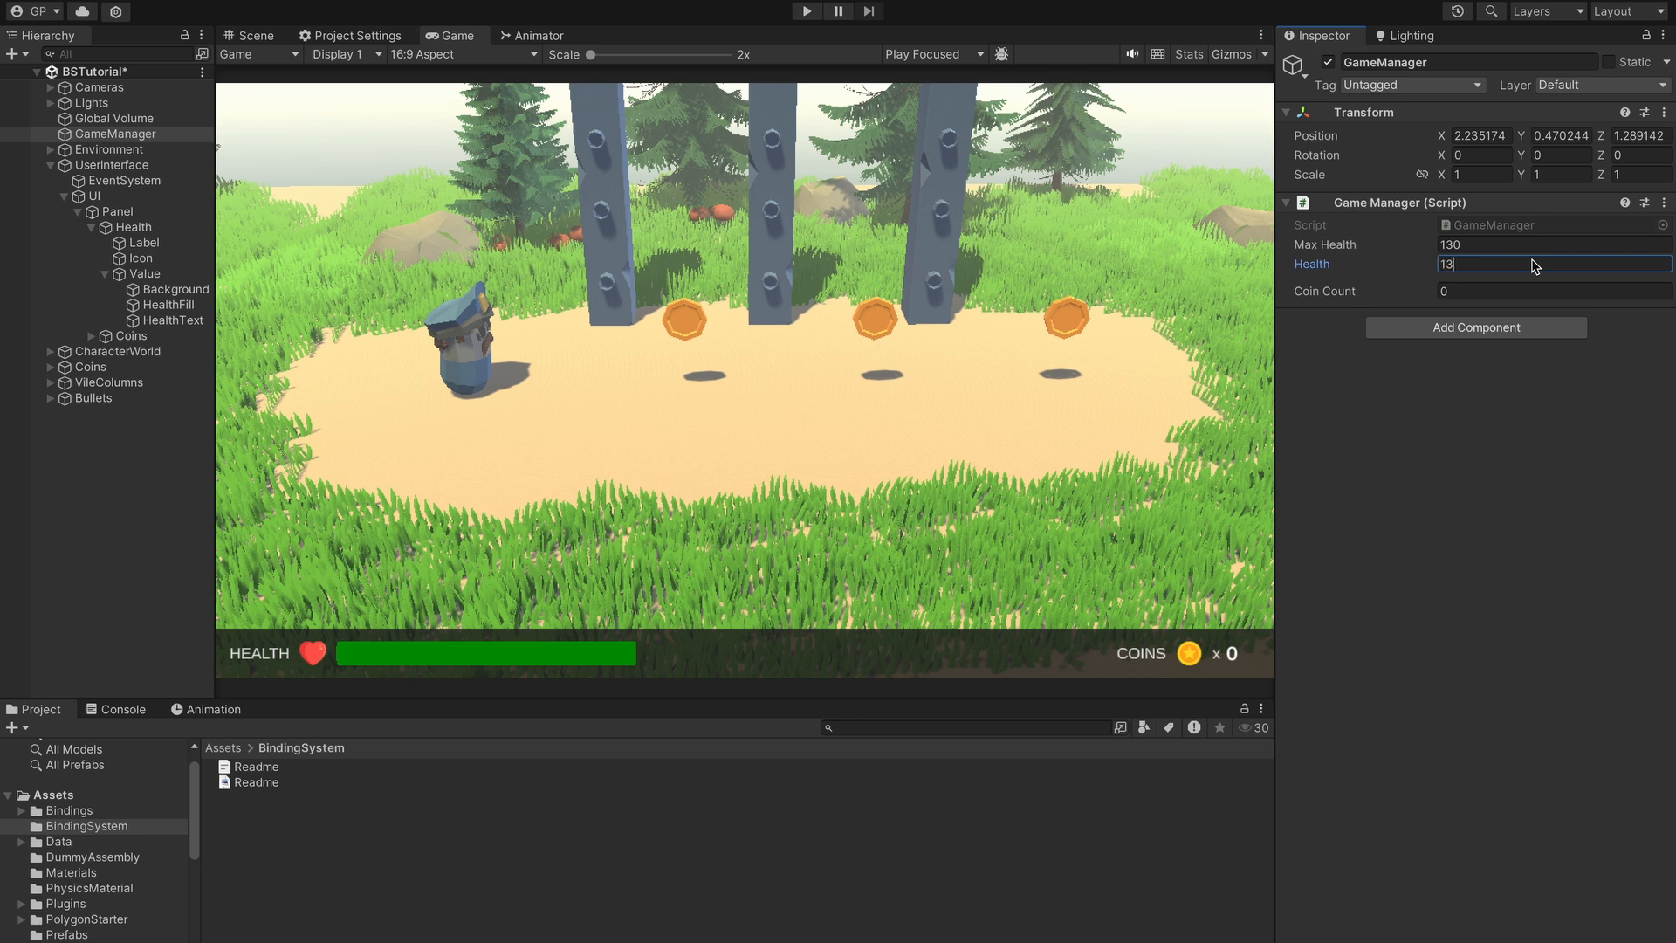
{"action": "left_click", "coordinate": [807, 13]}
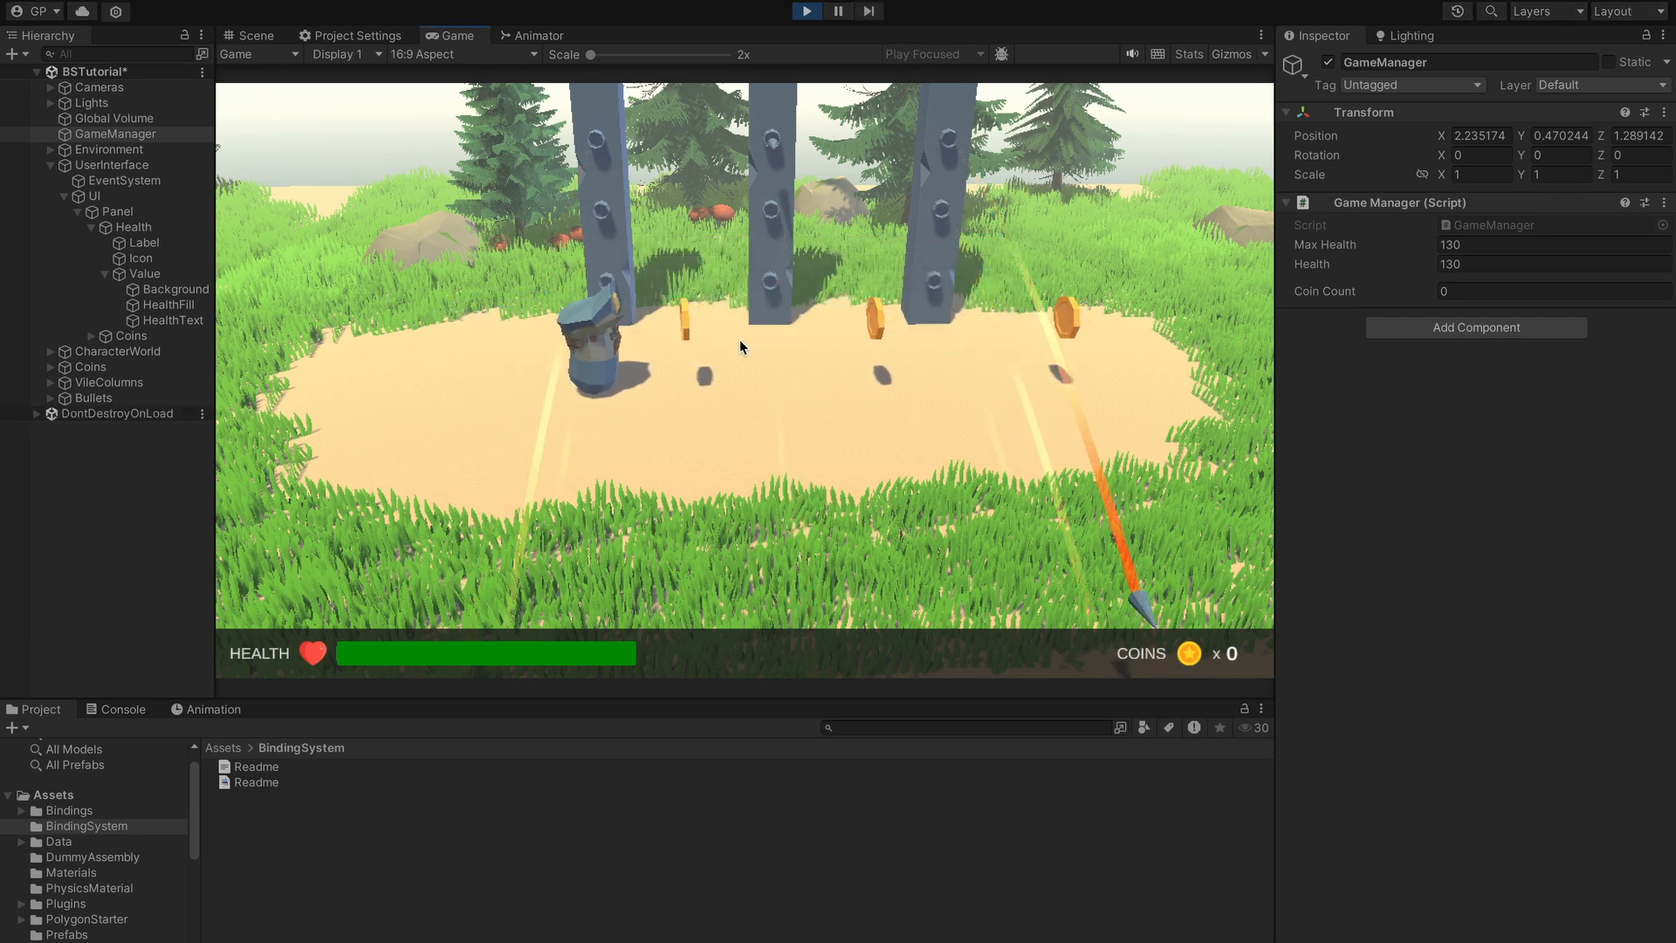
{"action": "key", "text": "d"}
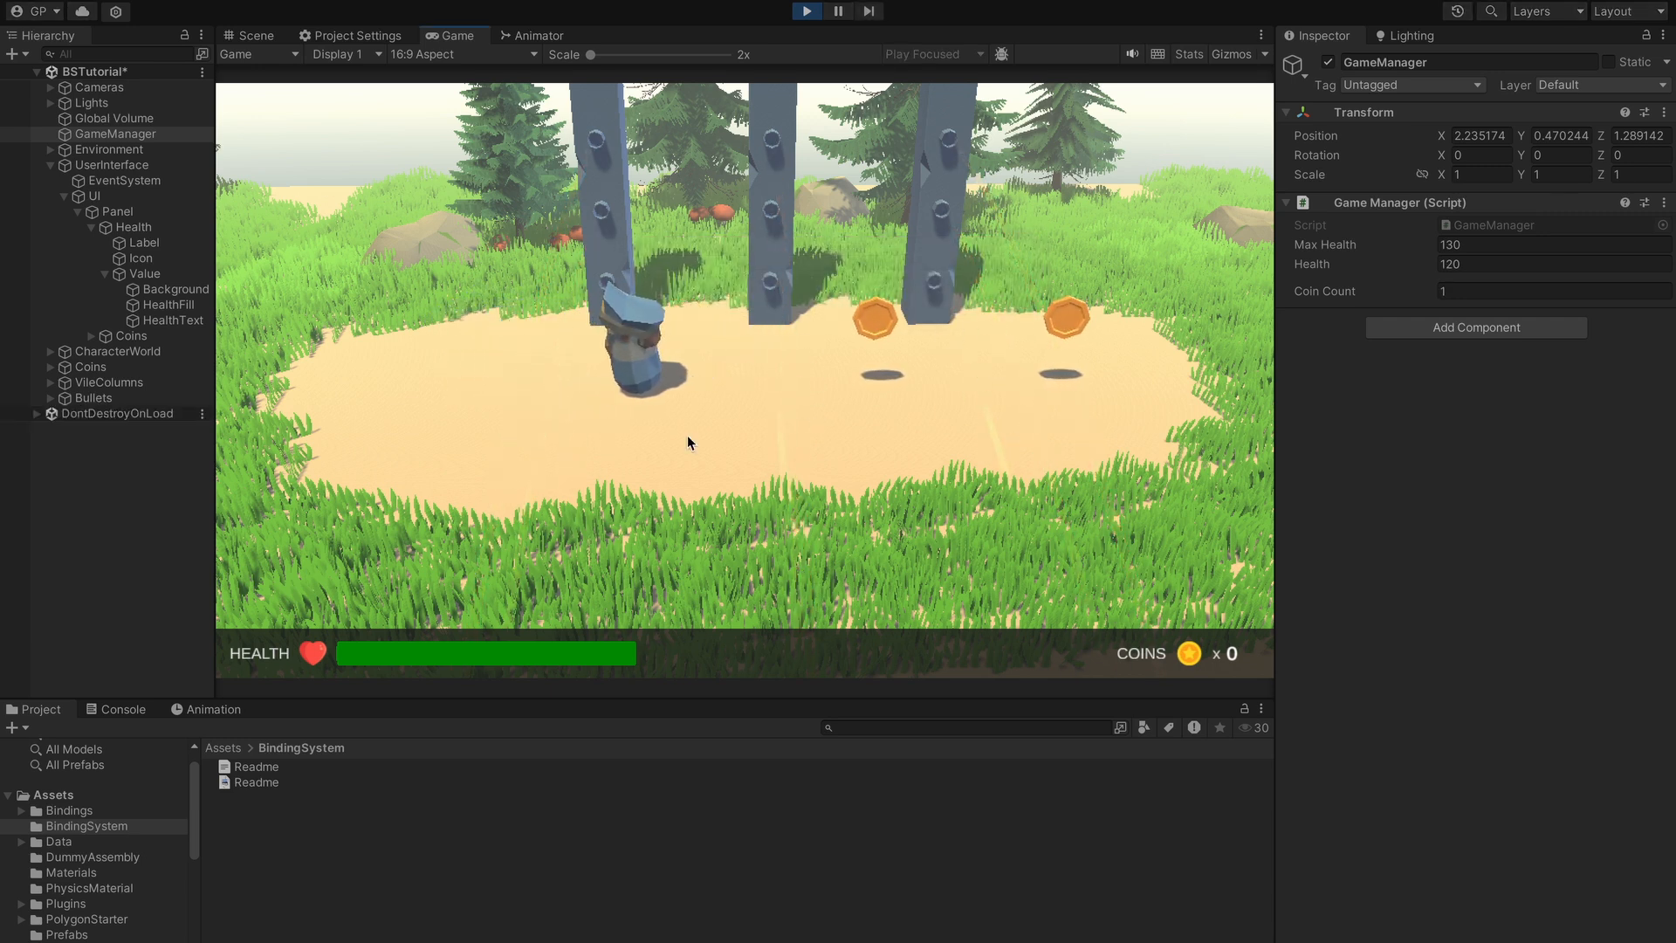
{"action": "key", "text": "a"}
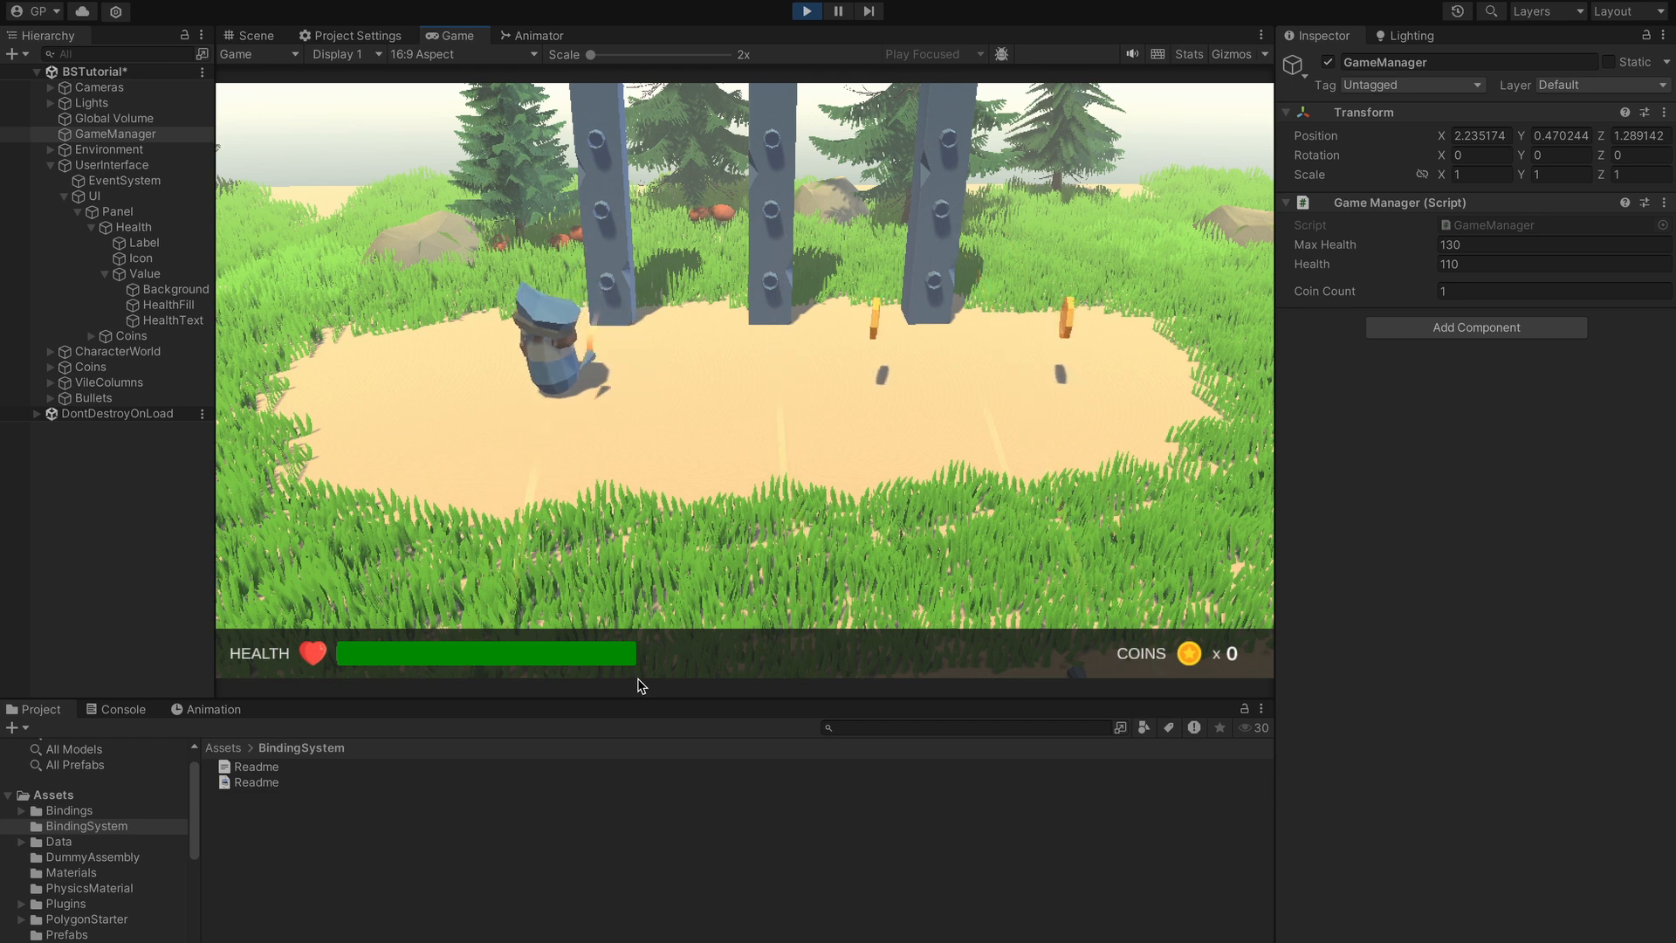
{"action": "key", "text": "d"}
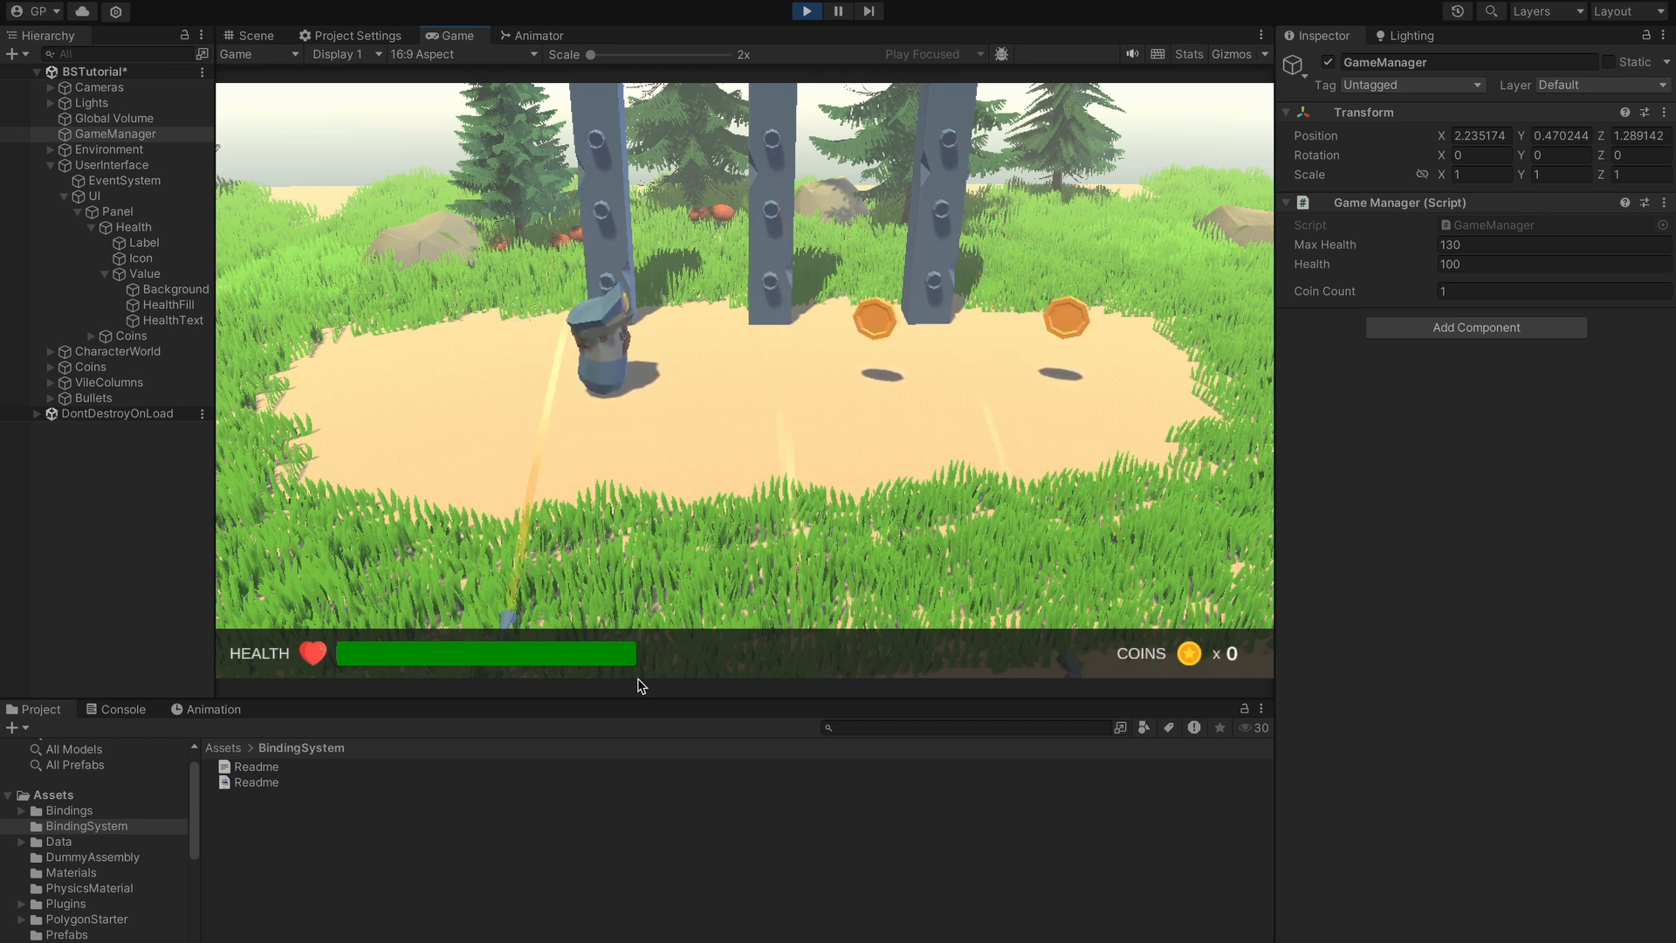
{"action": "key", "text": "a"}
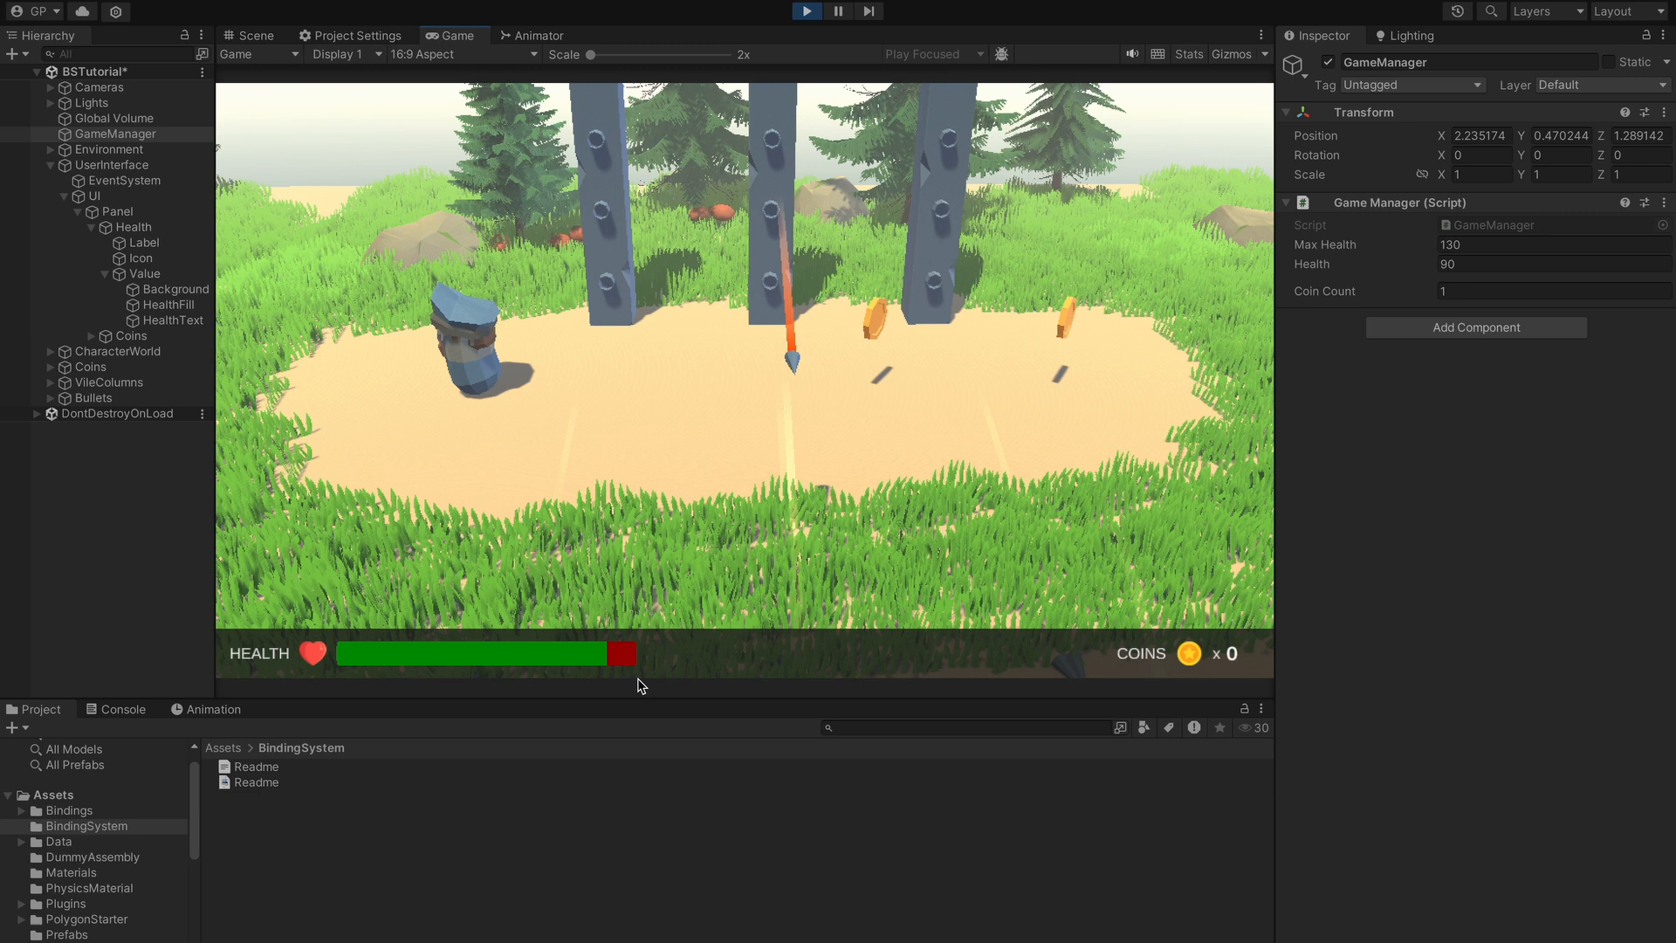
{"action": "key", "text": "d"}
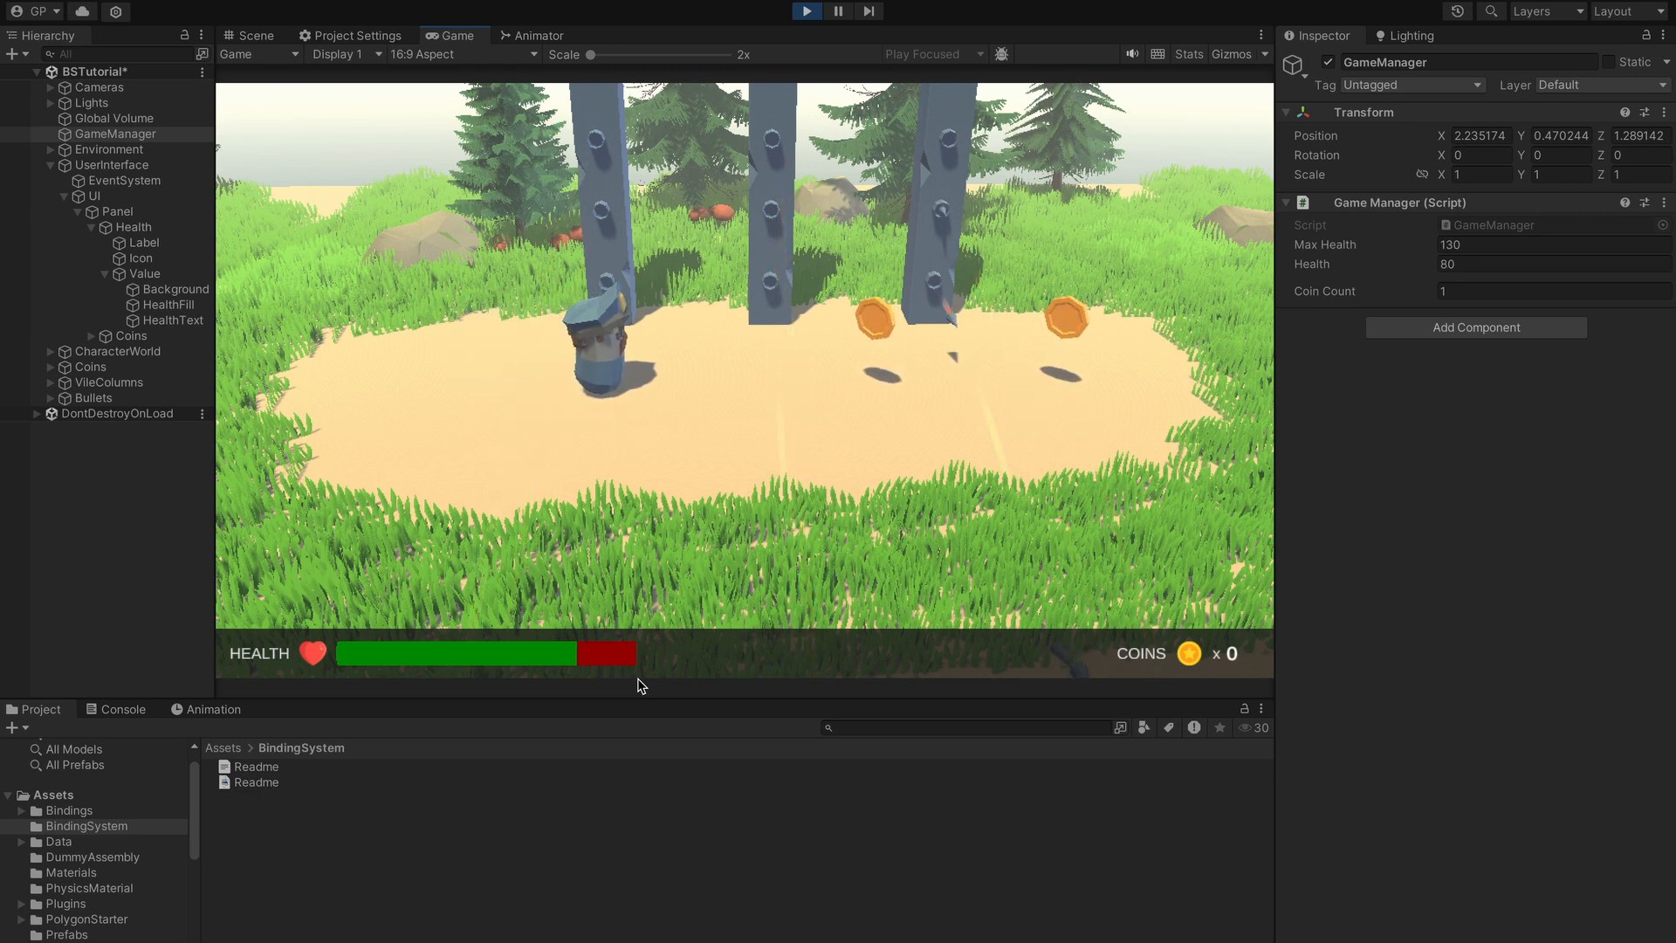
{"action": "key", "text": "a"}
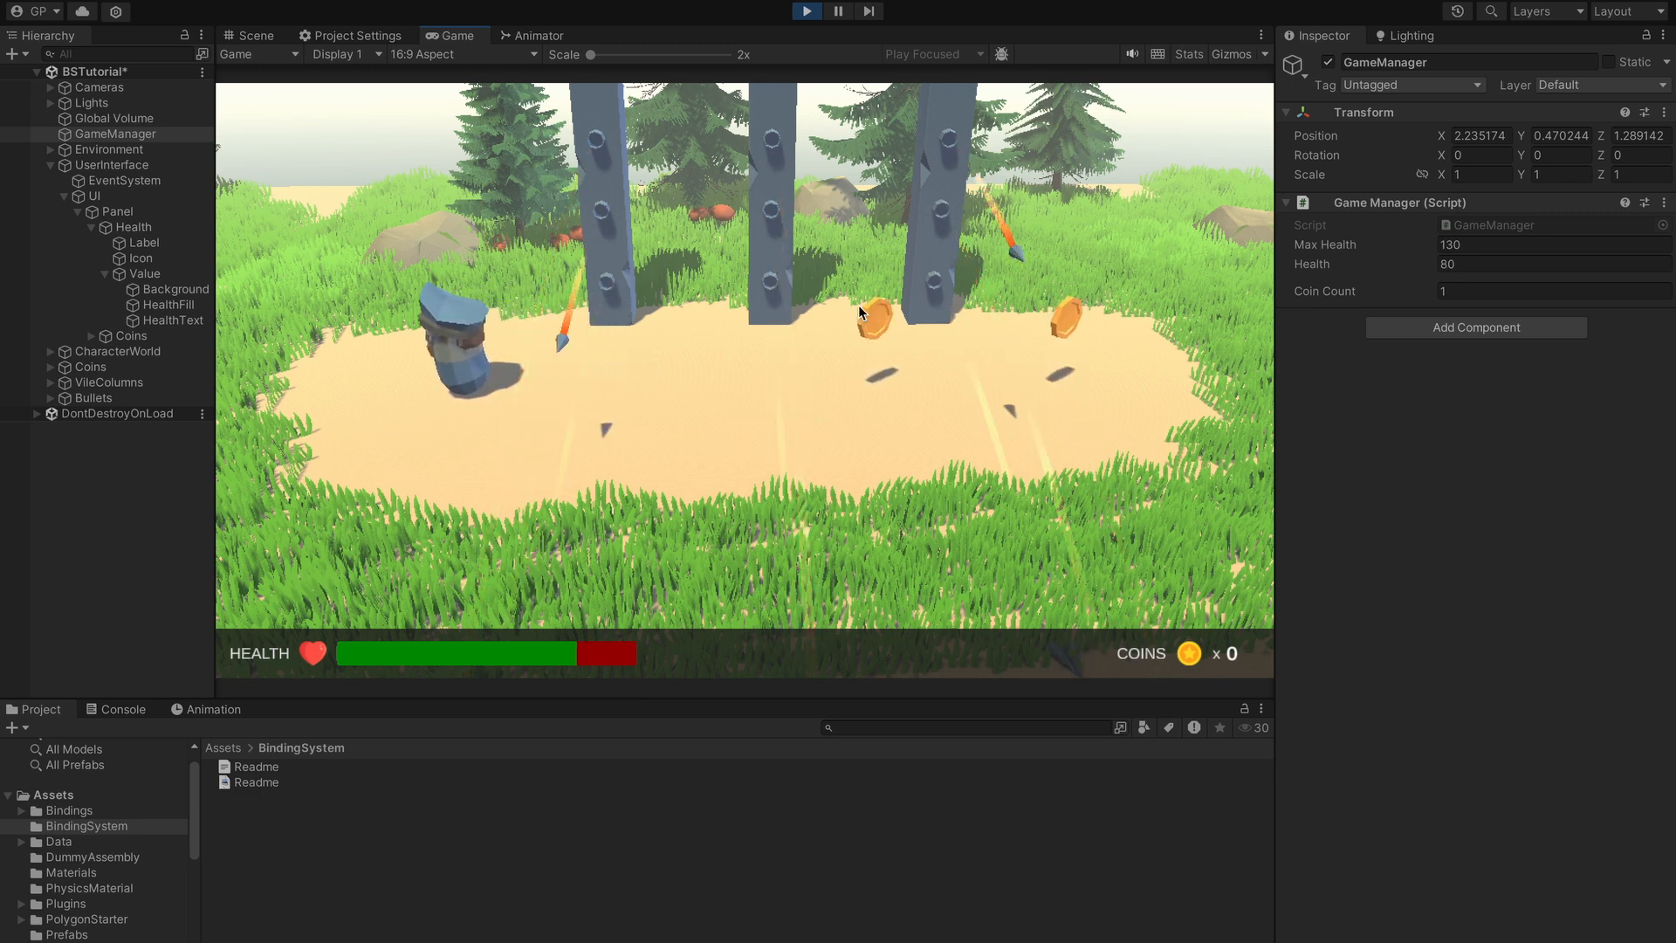
{"action": "left_click", "coordinate": [806, 10]}
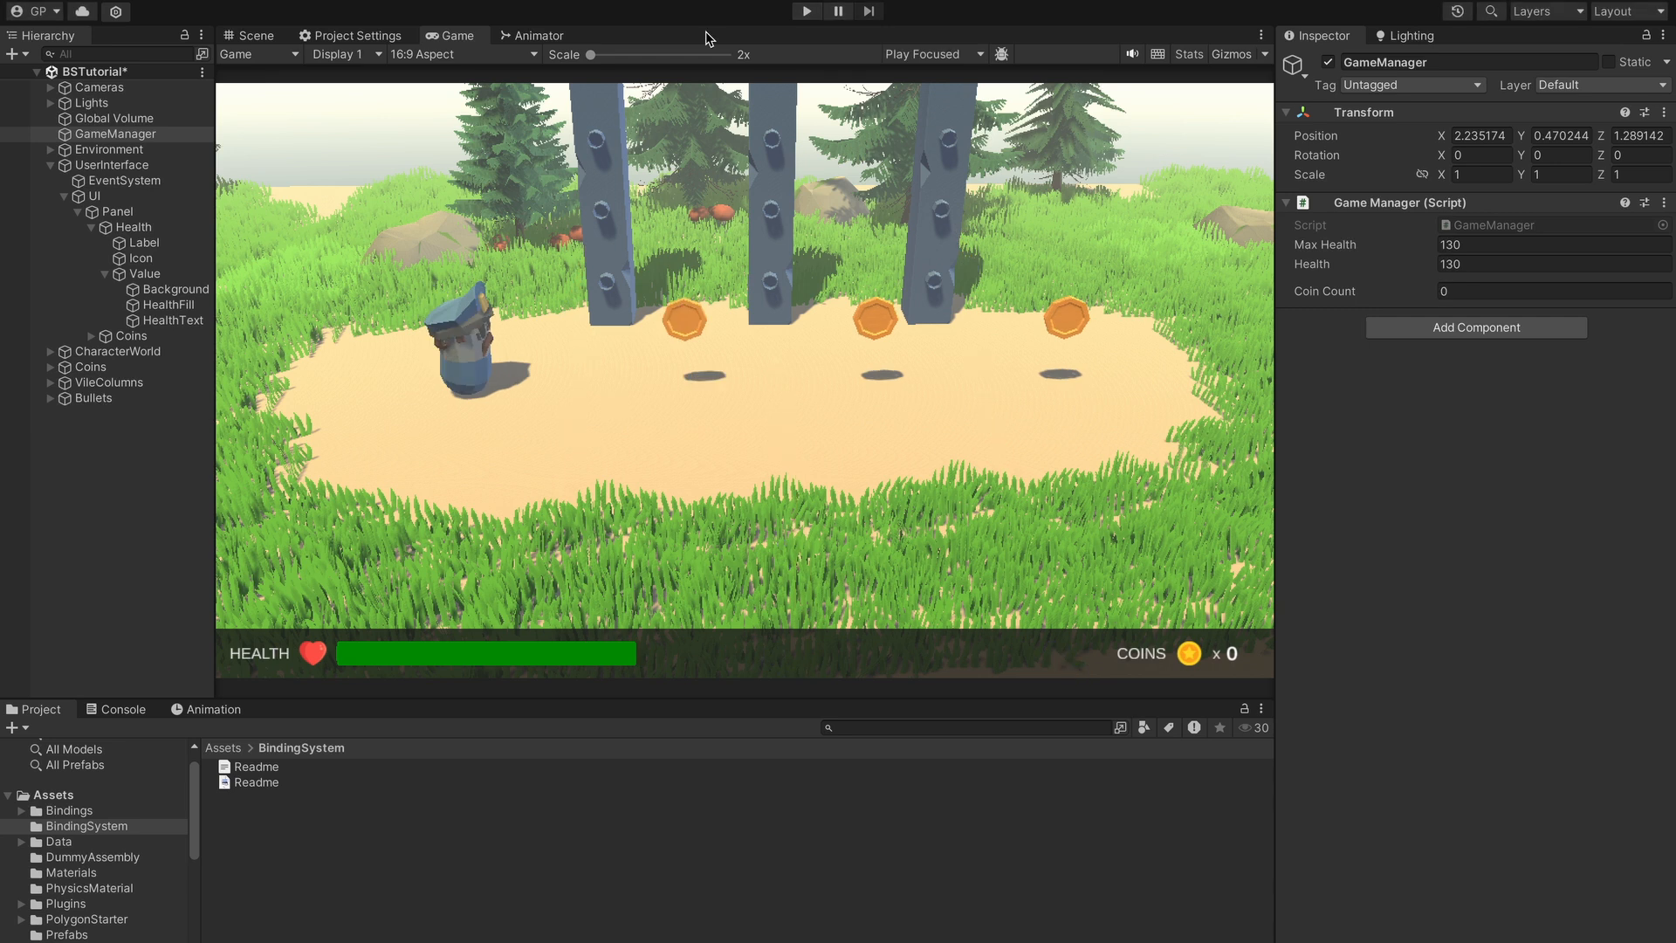
- Rebind HealthFill's Normalize Value Max to GameManager's Max Health and enter Play mode
{"action": "left_click", "coordinate": [166, 305]}
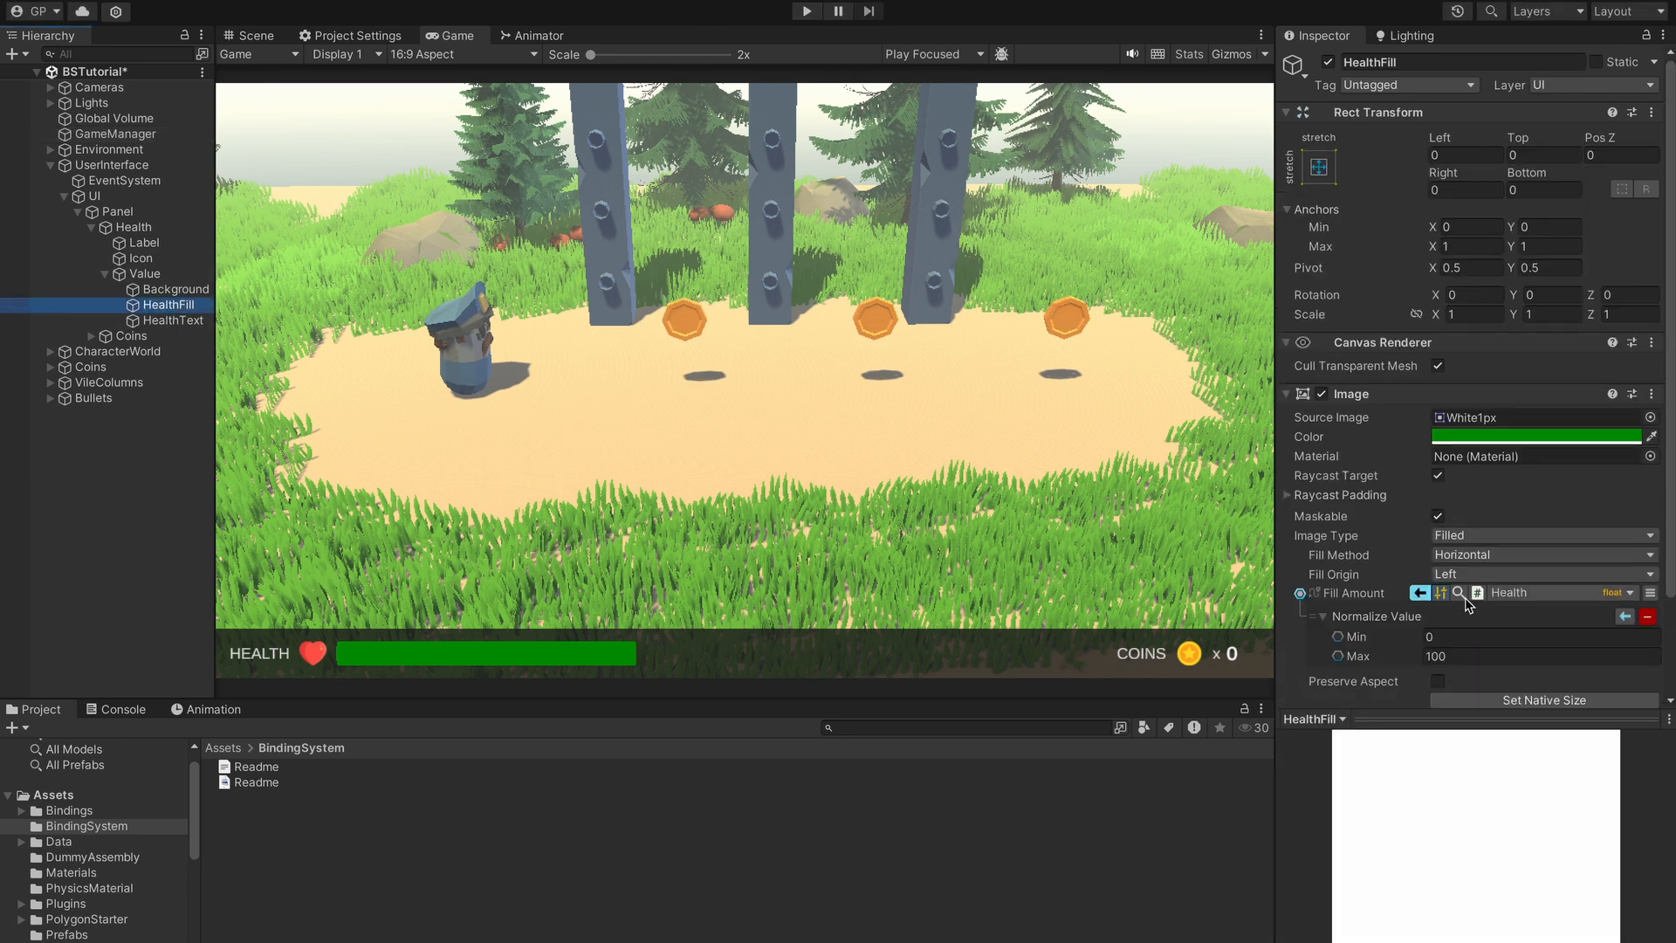
{"action": "left_click", "coordinate": [1337, 657]}
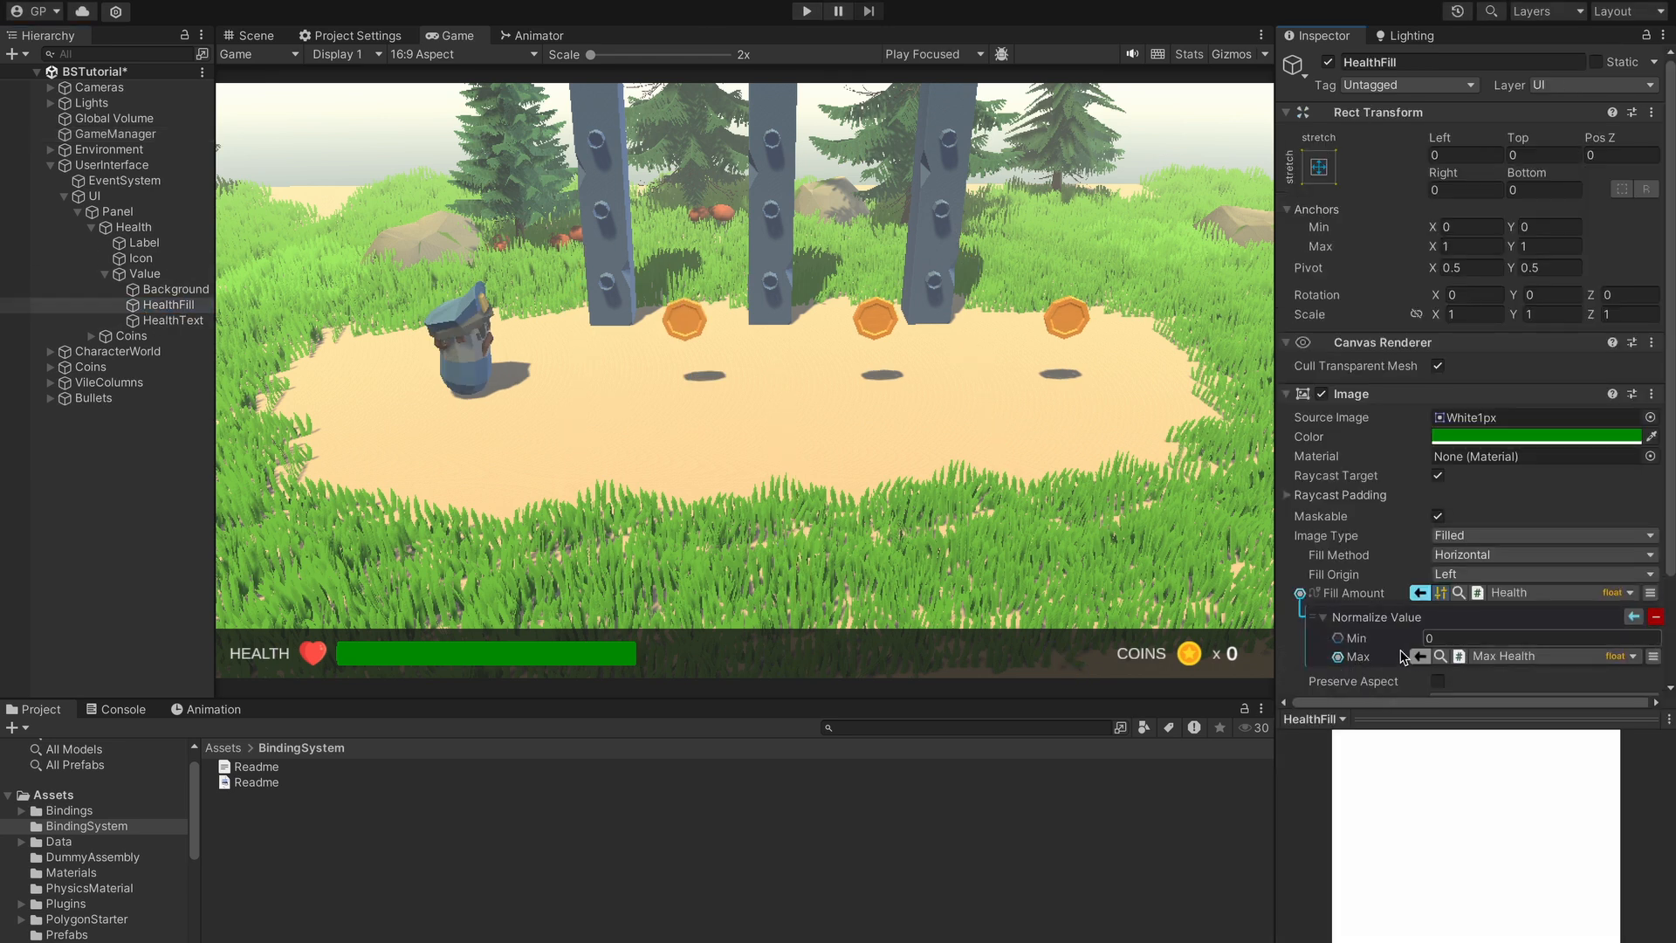
{"action": "scroll", "coordinate": [1408, 653], "scroll_direction": "down", "scroll_amount": 3}
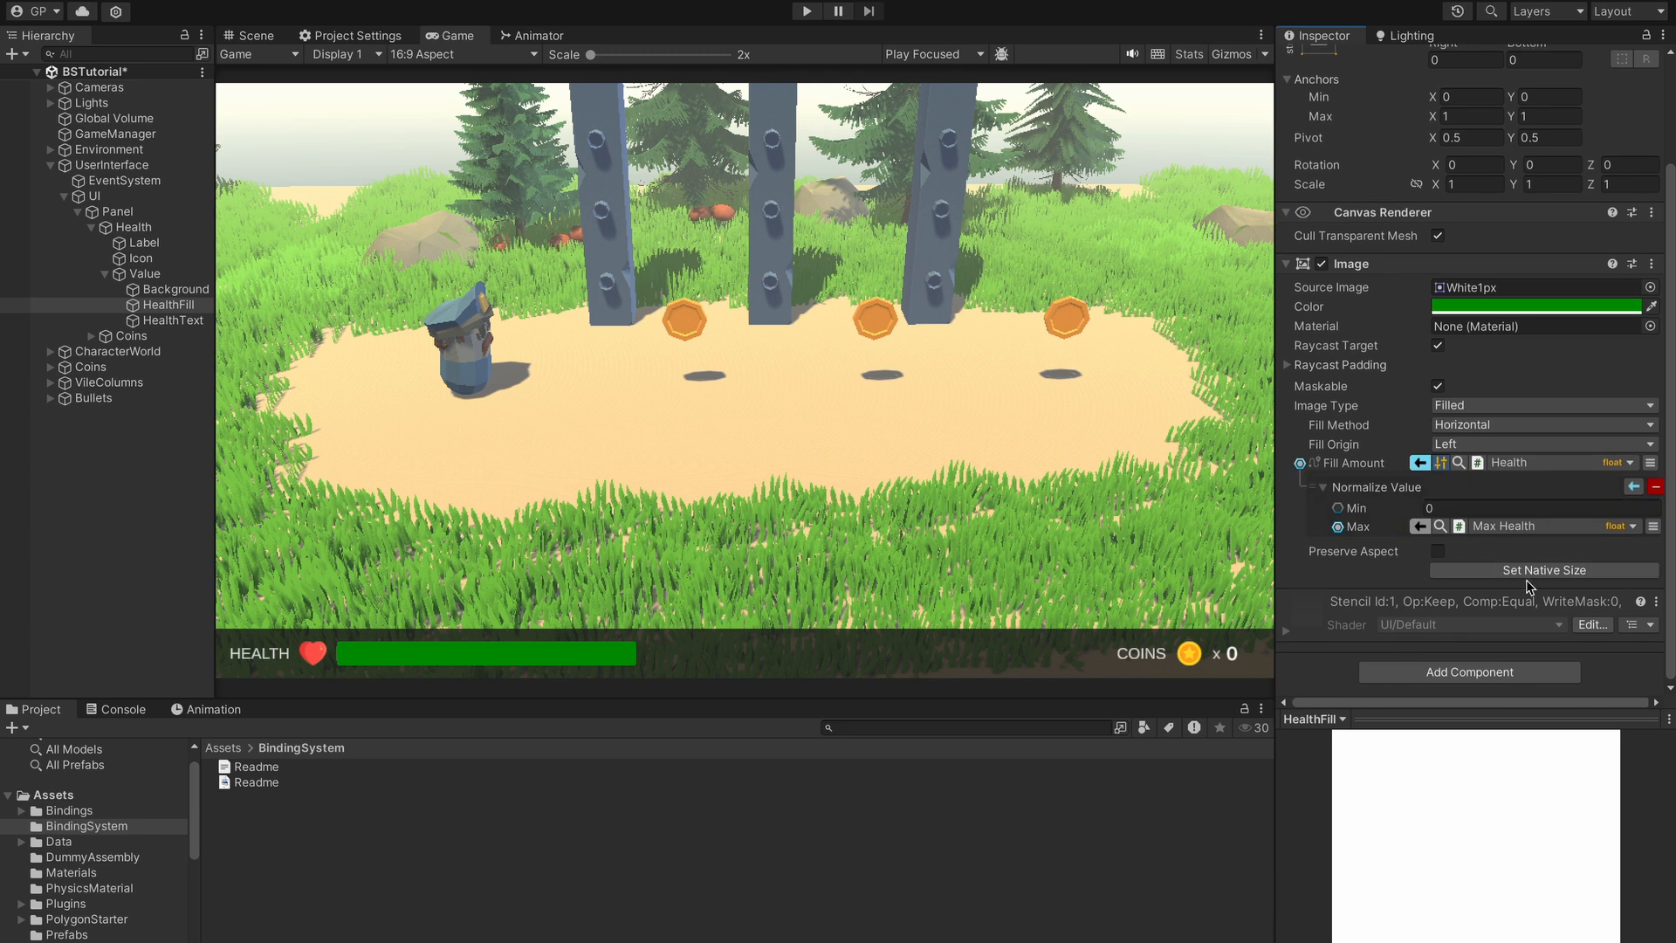
{"action": "left_click", "coordinate": [807, 11]}
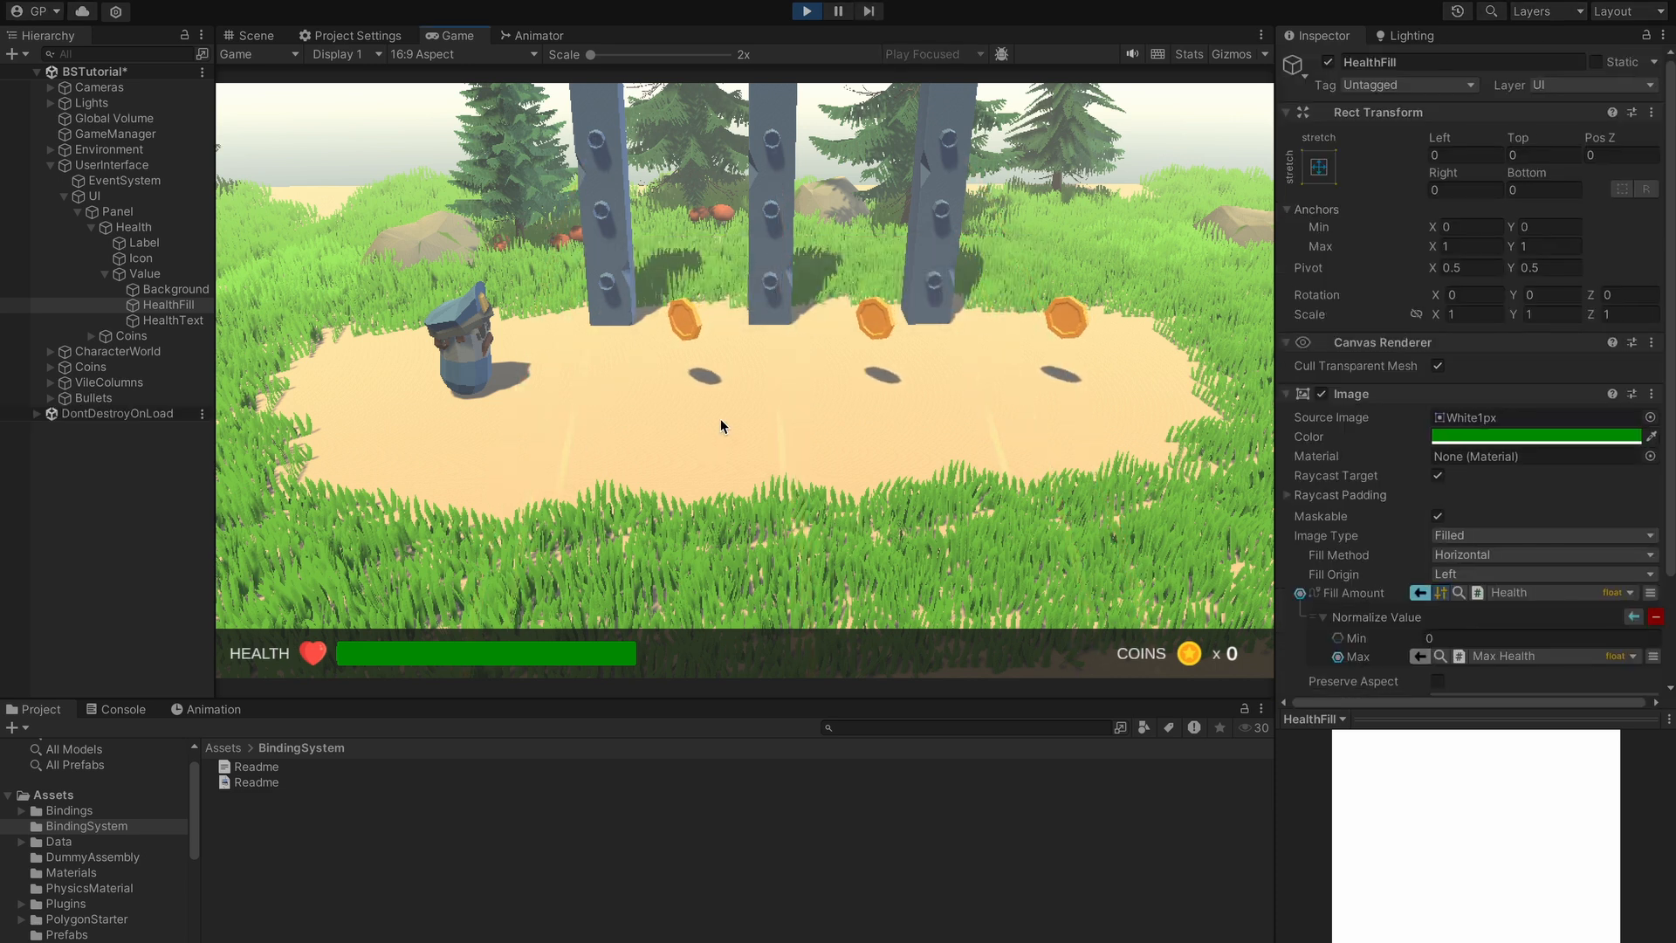
- Move the character left and right between the columns to take hits
{"action": "key", "text": "d"}
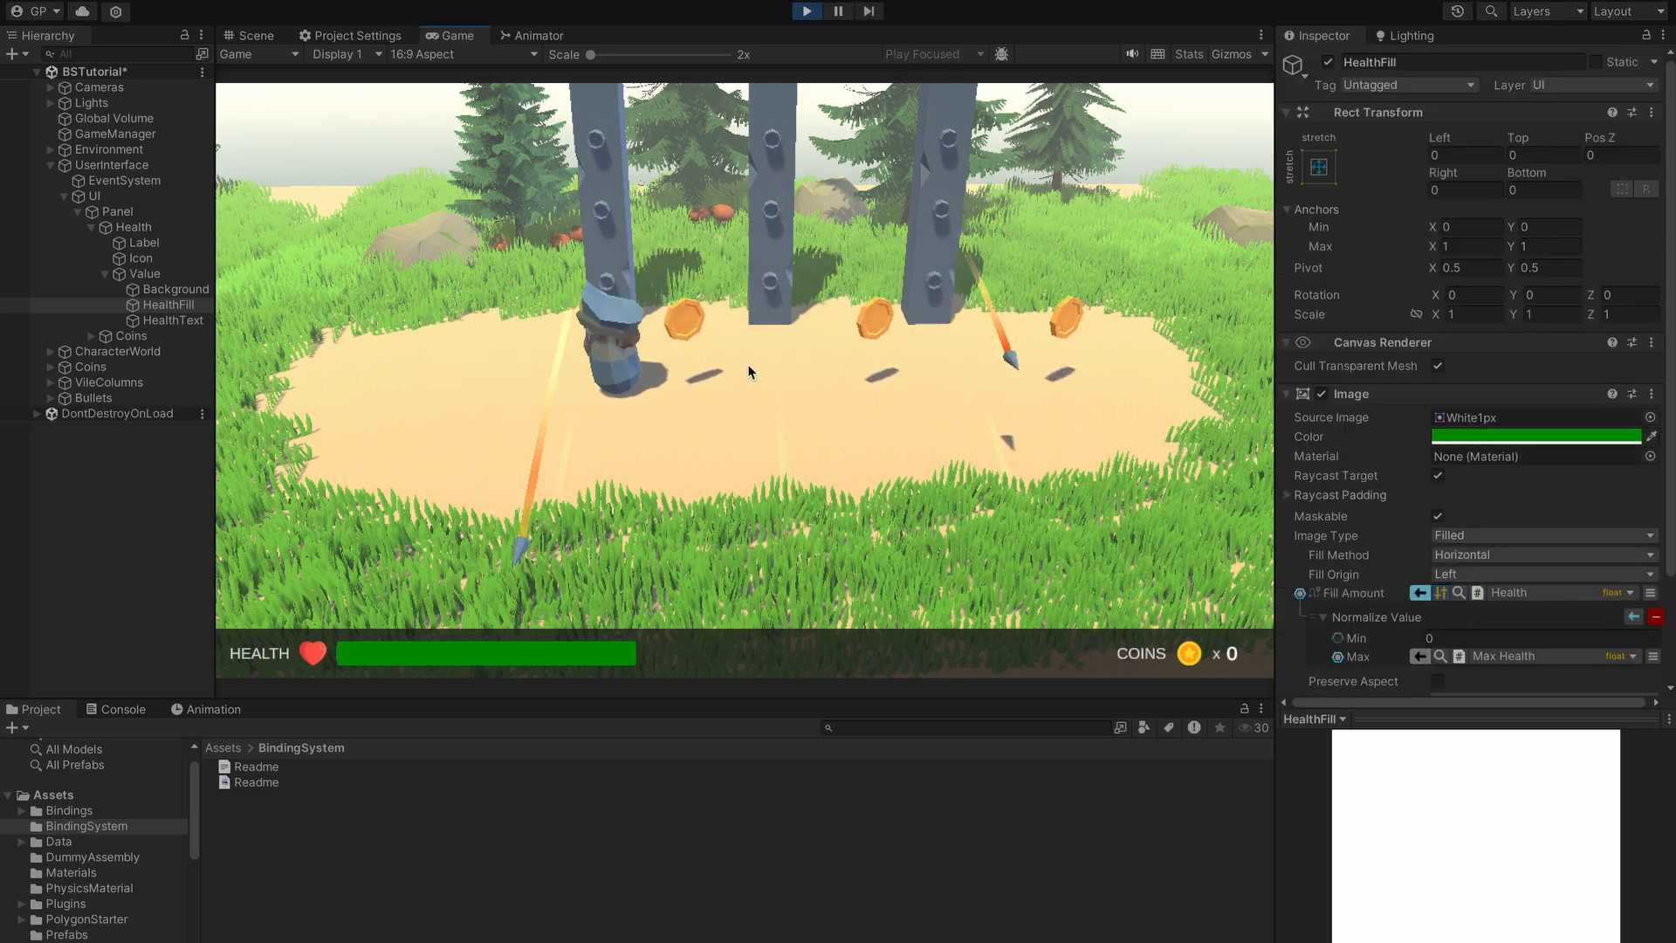
{"action": "key", "text": "a"}
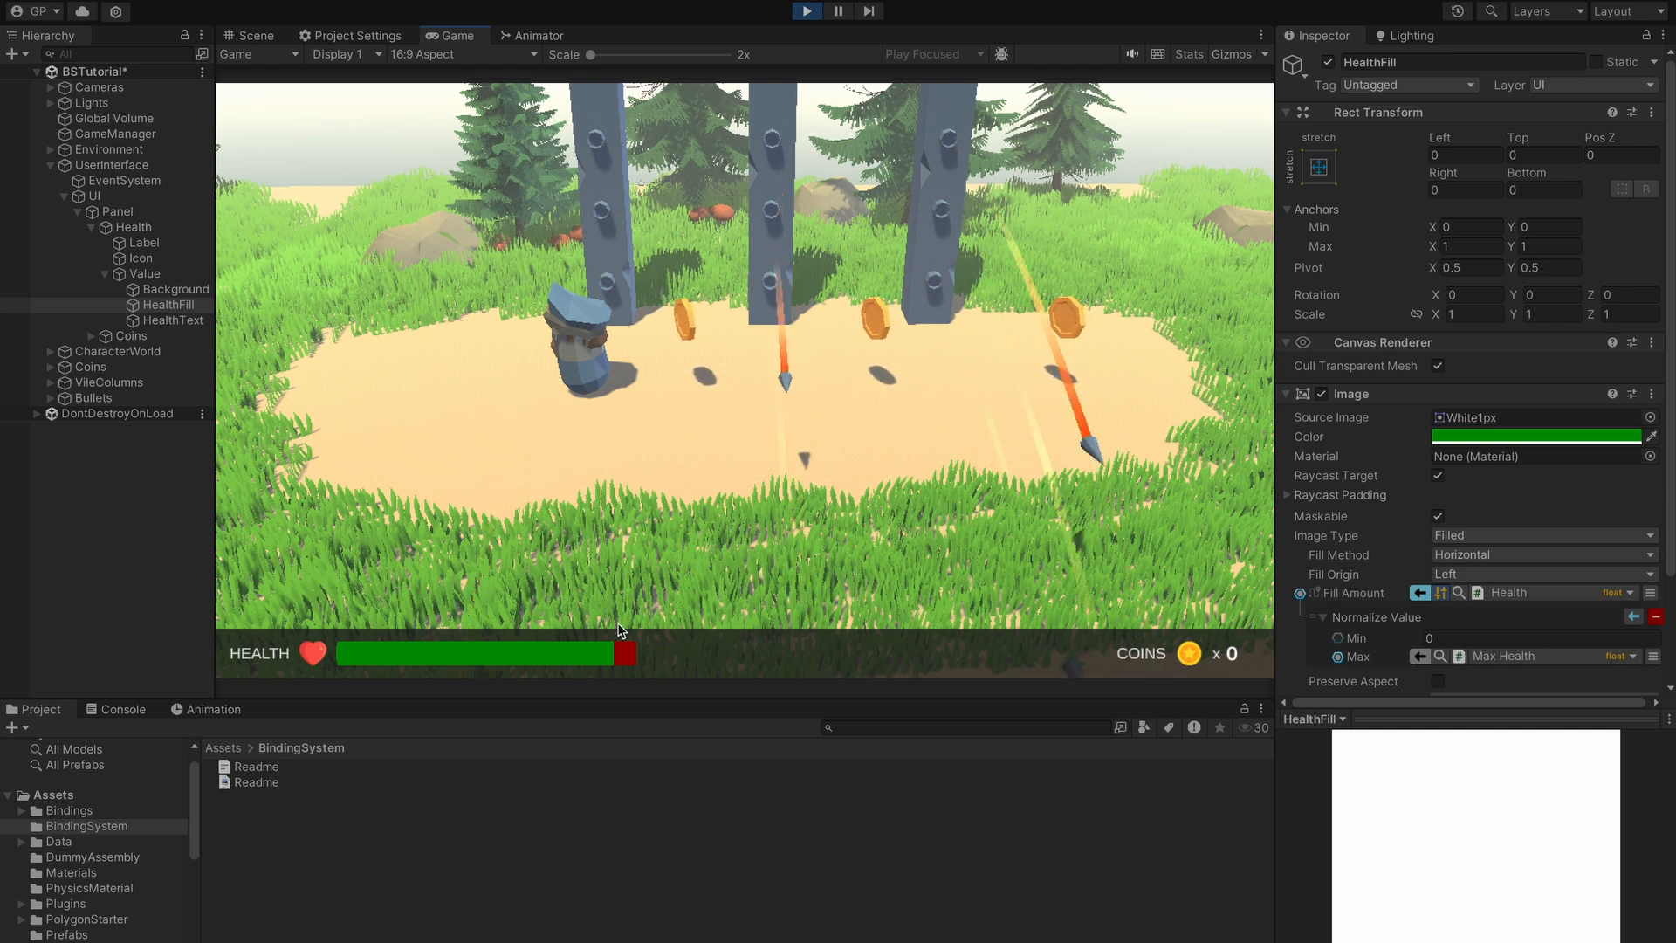
{"action": "key", "text": "a"}
{"action": "key", "text": "d"}
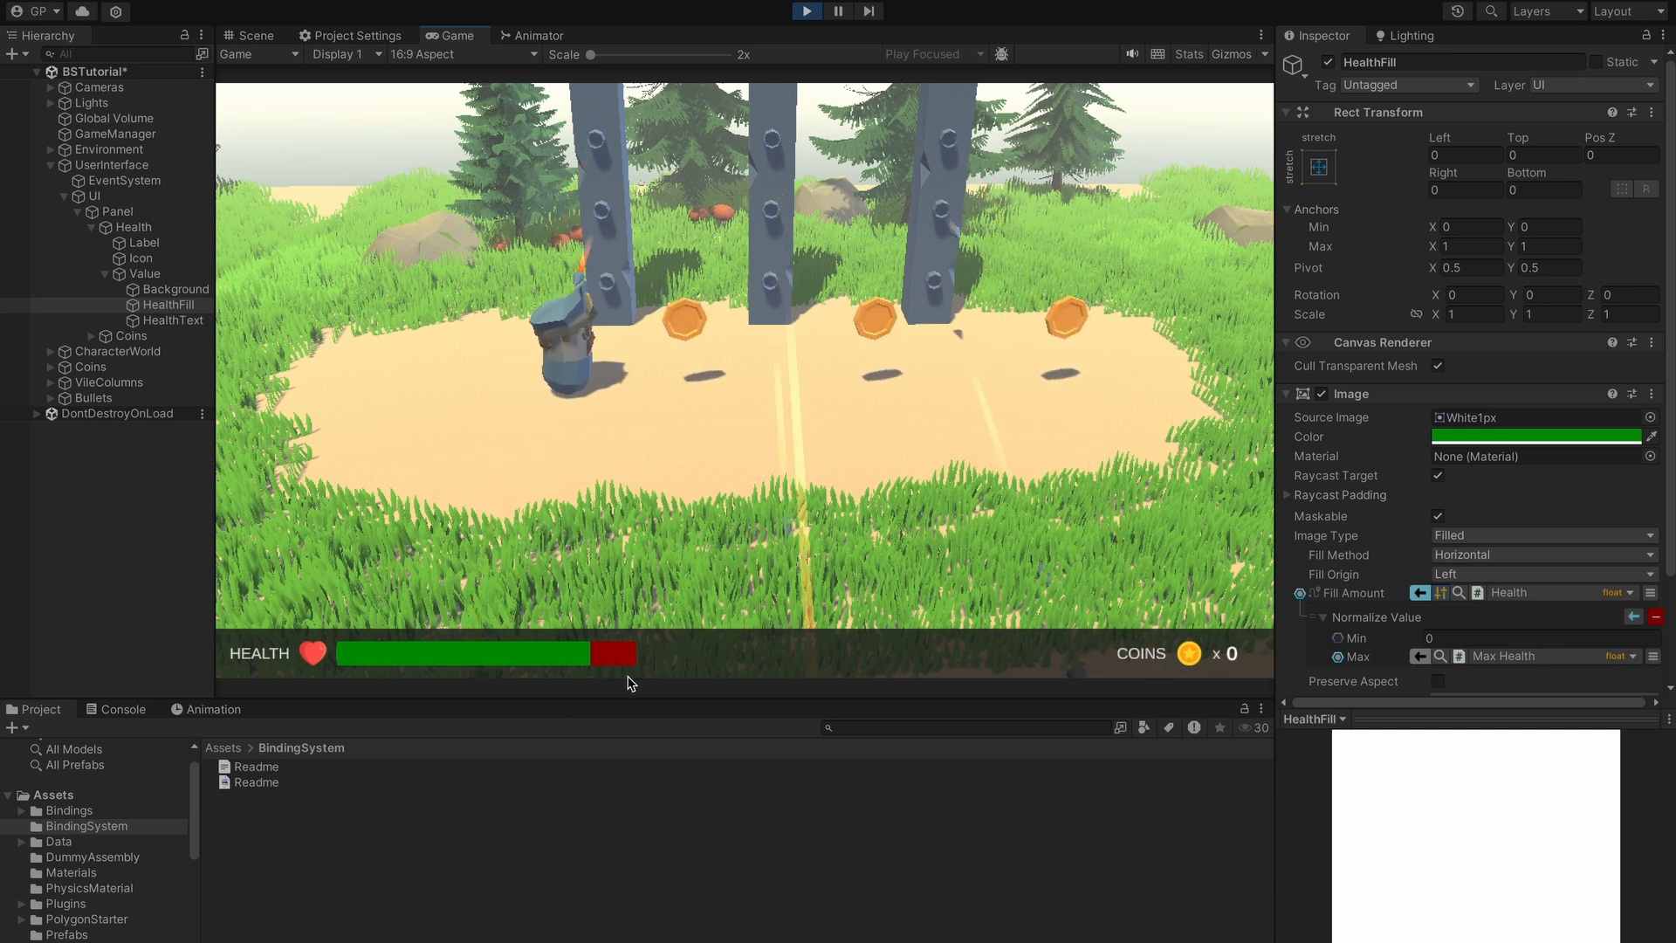
{"action": "key", "text": "a"}
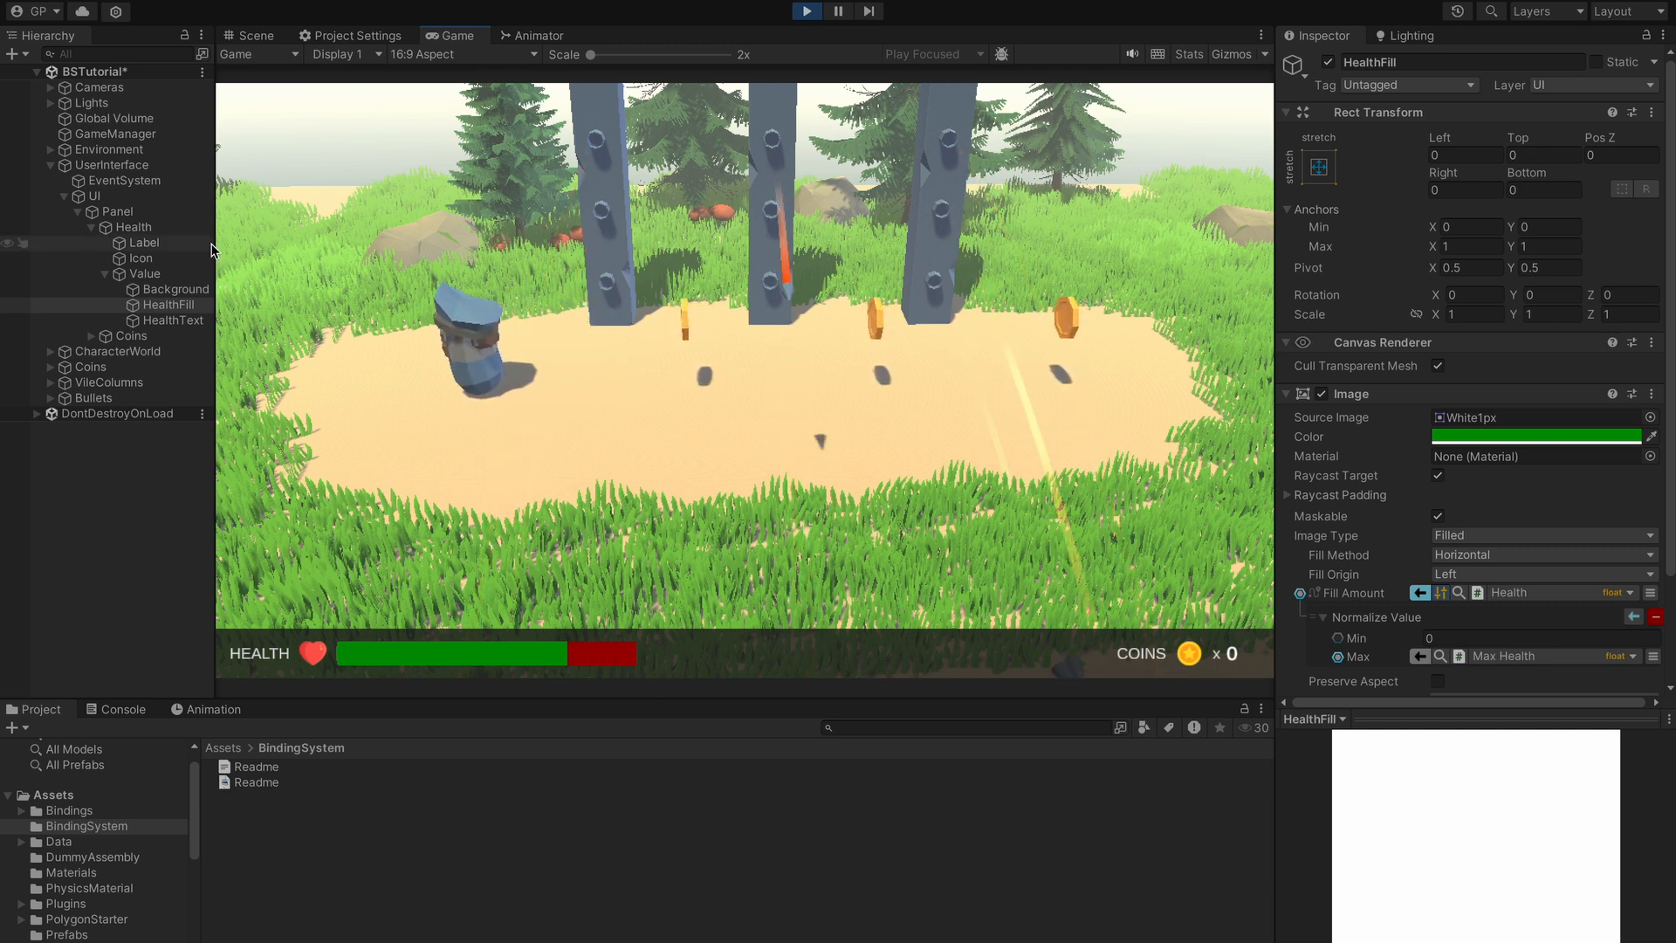
- Raise GameManager's Max Health to 200 while the game runs
{"action": "left_click", "coordinate": [175, 134]}
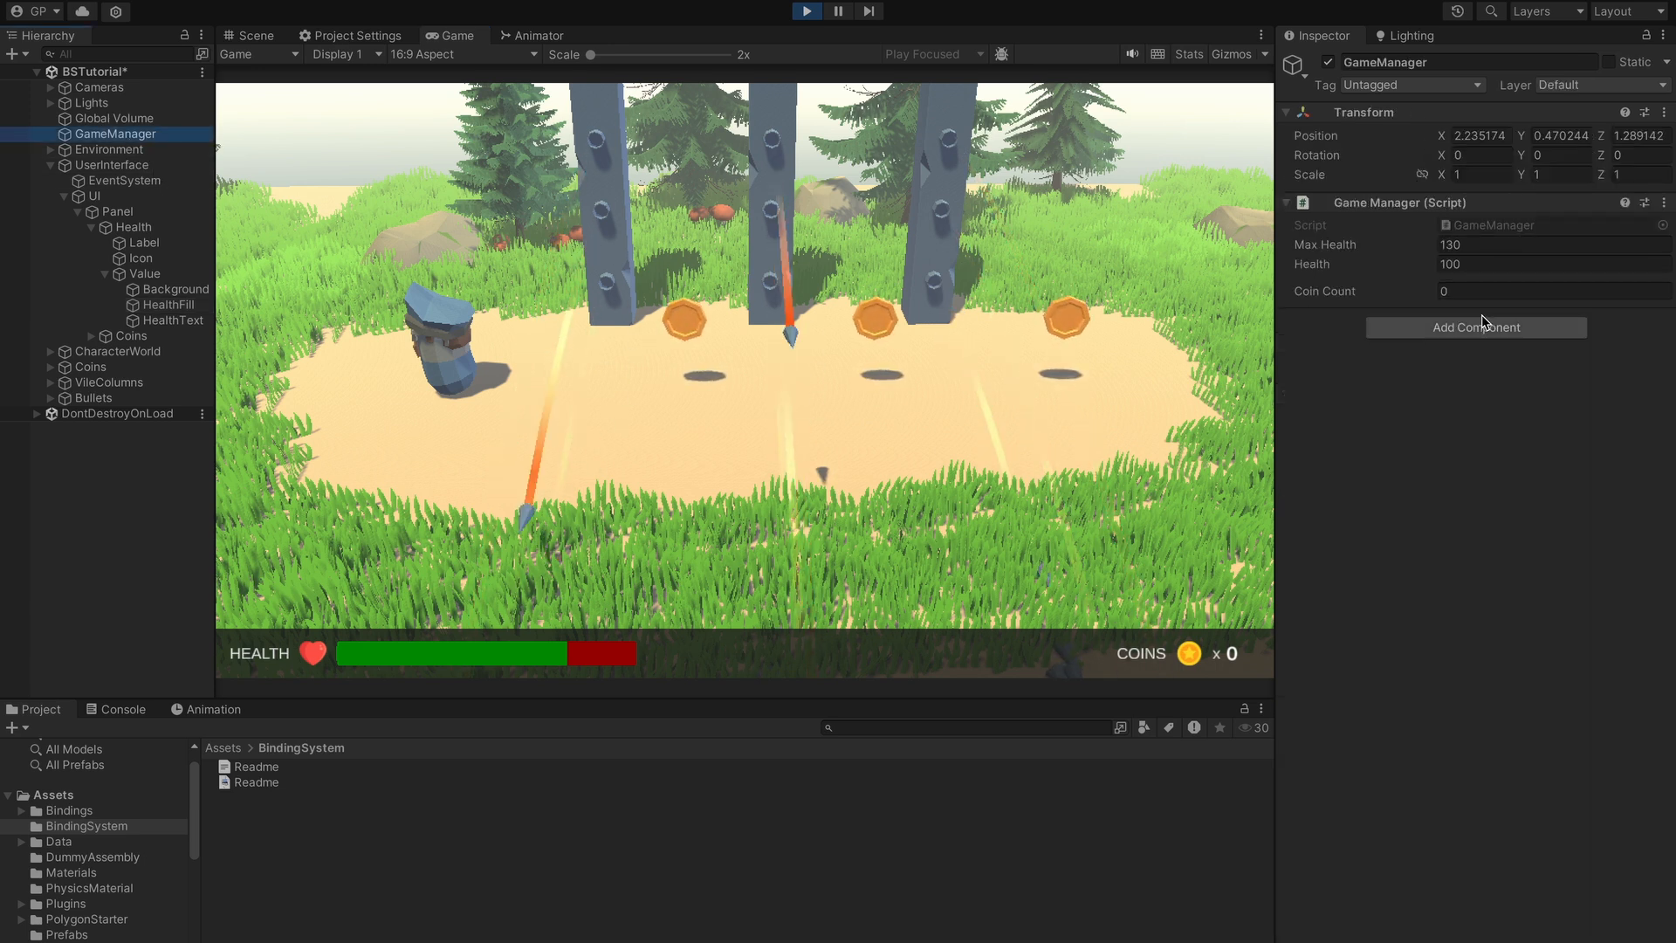
{"action": "left_click", "coordinate": [1495, 247]}
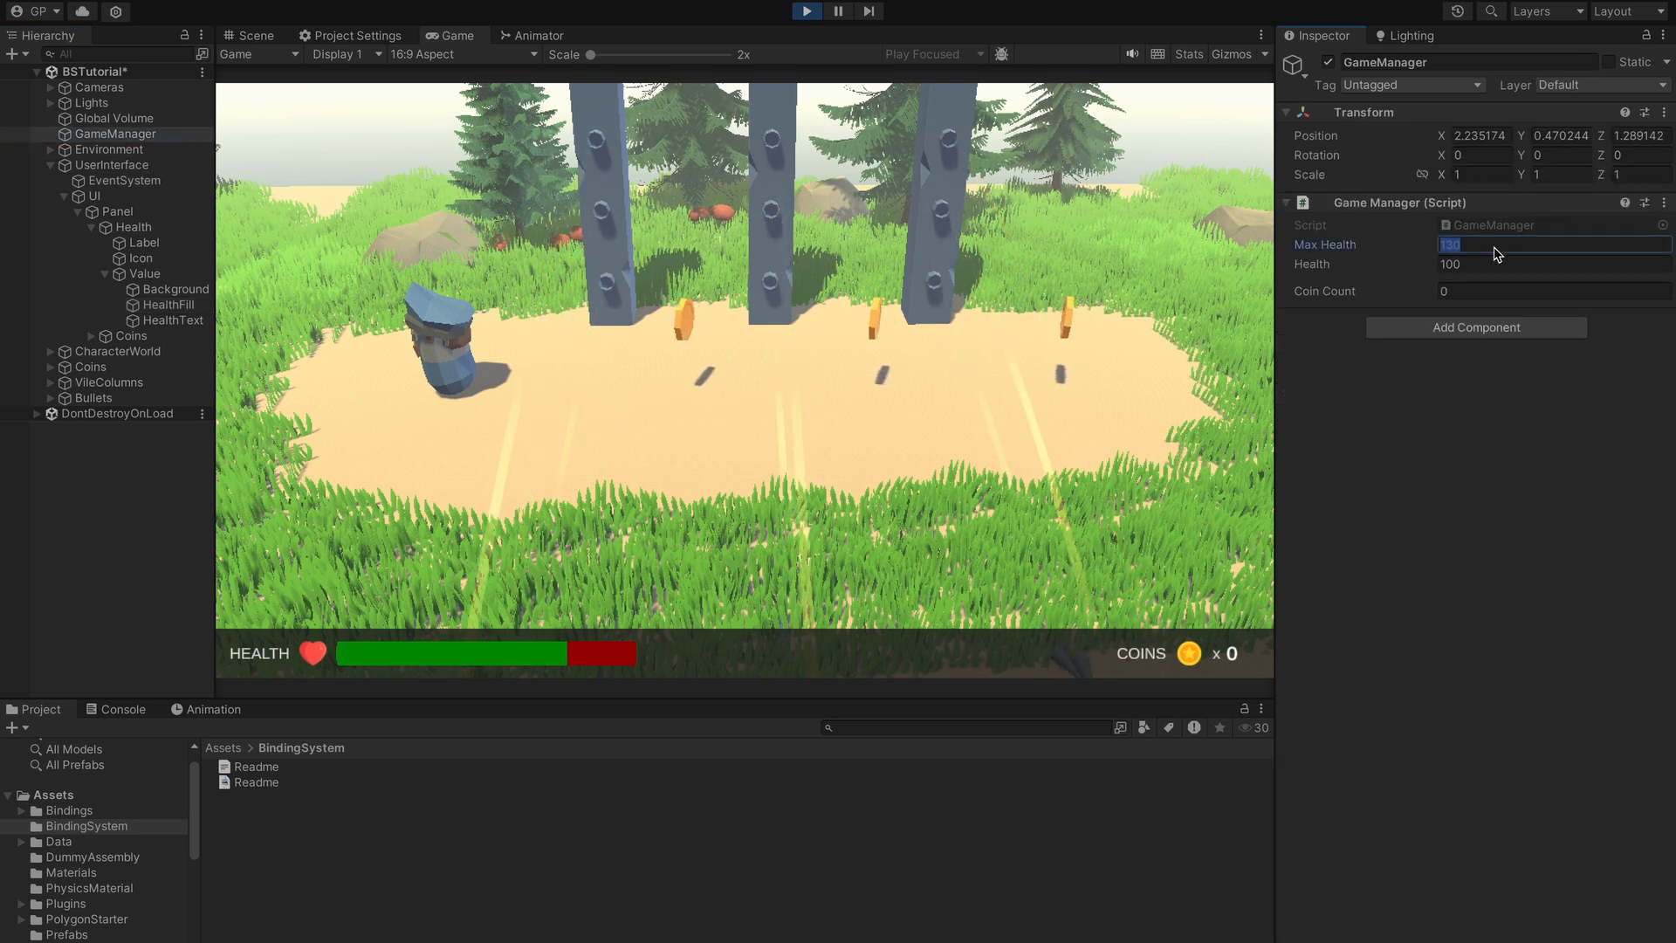
{"action": "type", "text": "200"}
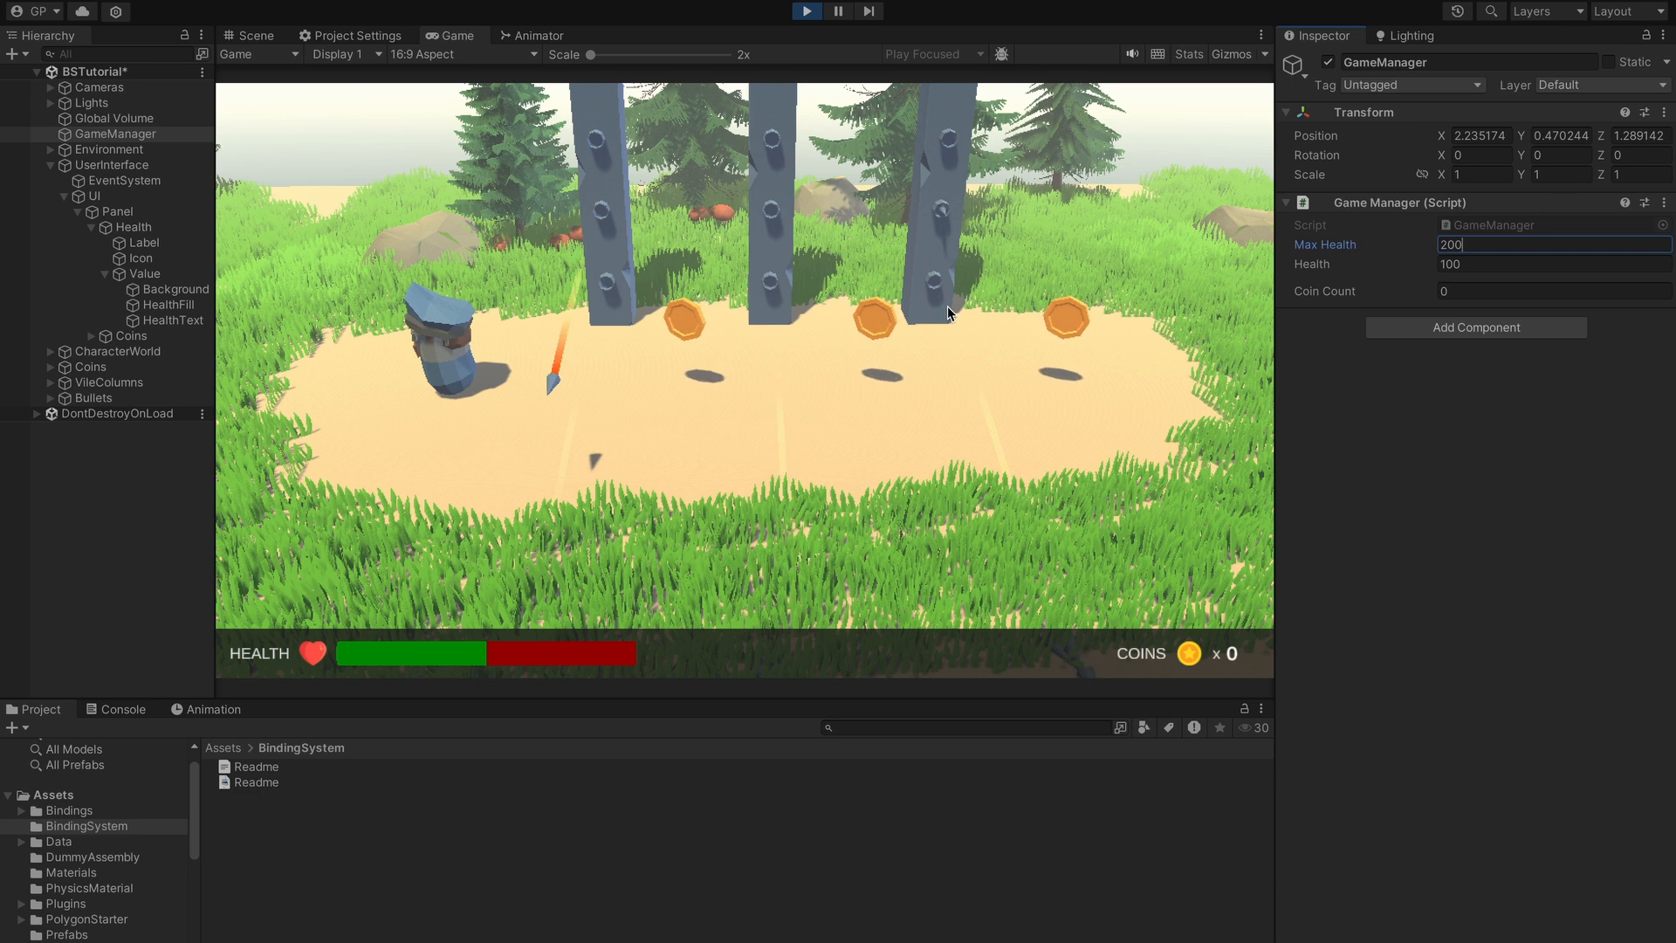
{"action": "left_click", "coordinate": [820, 290]}
- Walk the character into the arrows for more hits, then exit Play mode
{"action": "key", "text": "d"}
{"action": "key", "text": "d"}
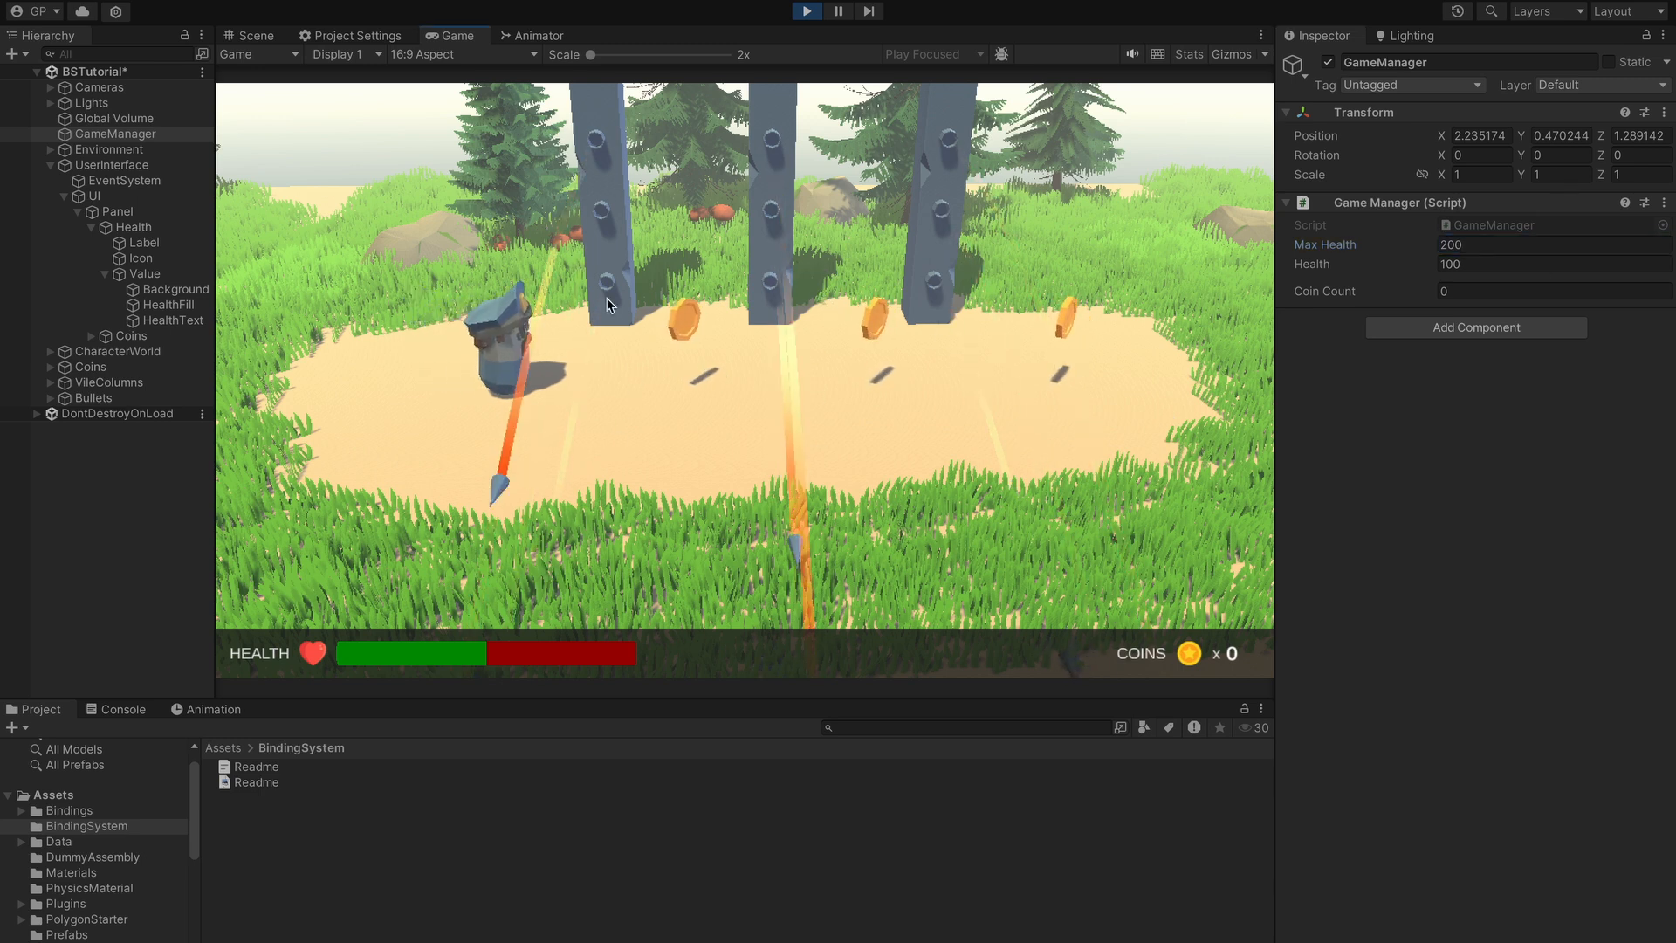
{"action": "key", "text": "a"}
{"action": "key", "text": "d"}
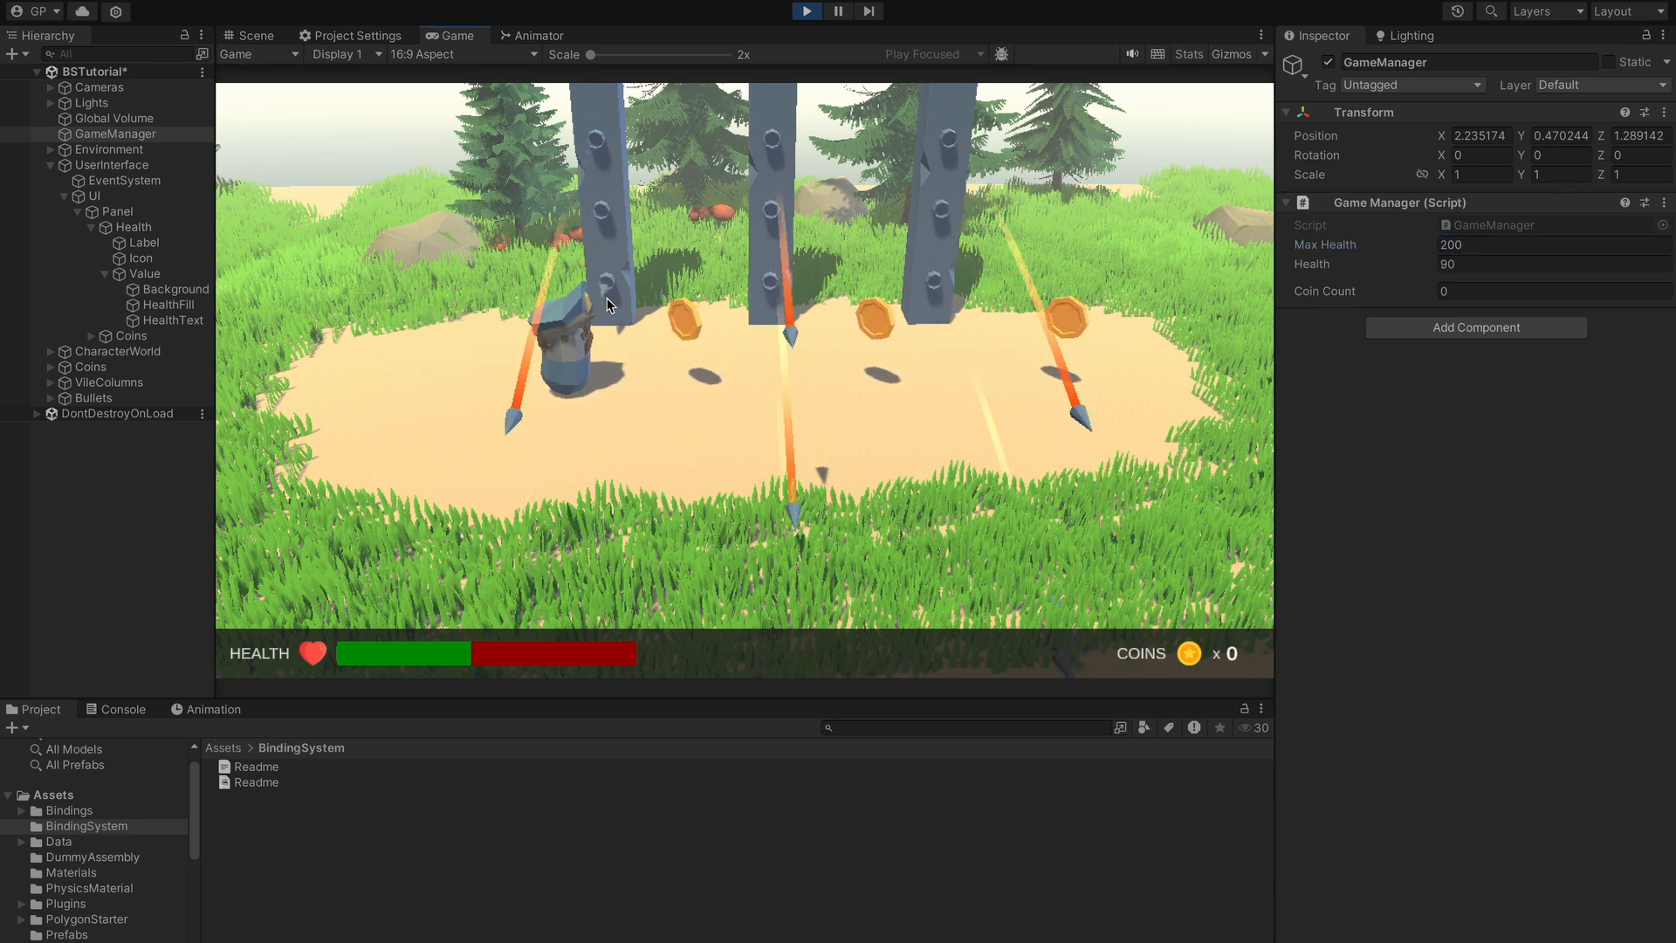
{"action": "key", "text": "a"}
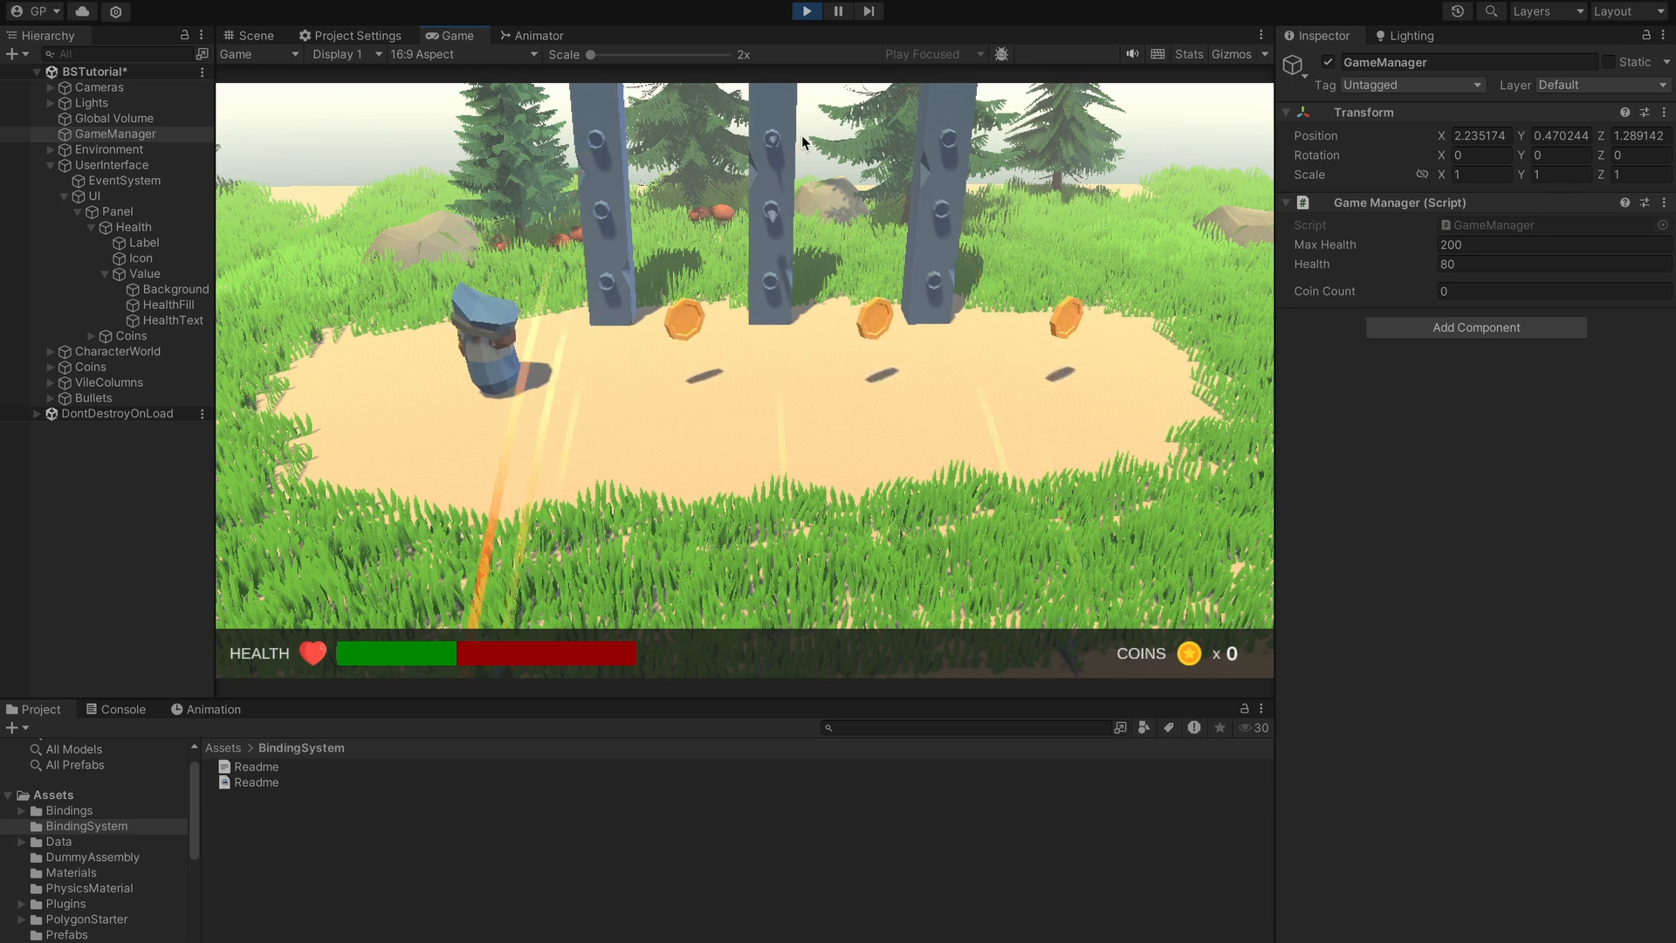
{"action": "left_click", "coordinate": [806, 10]}
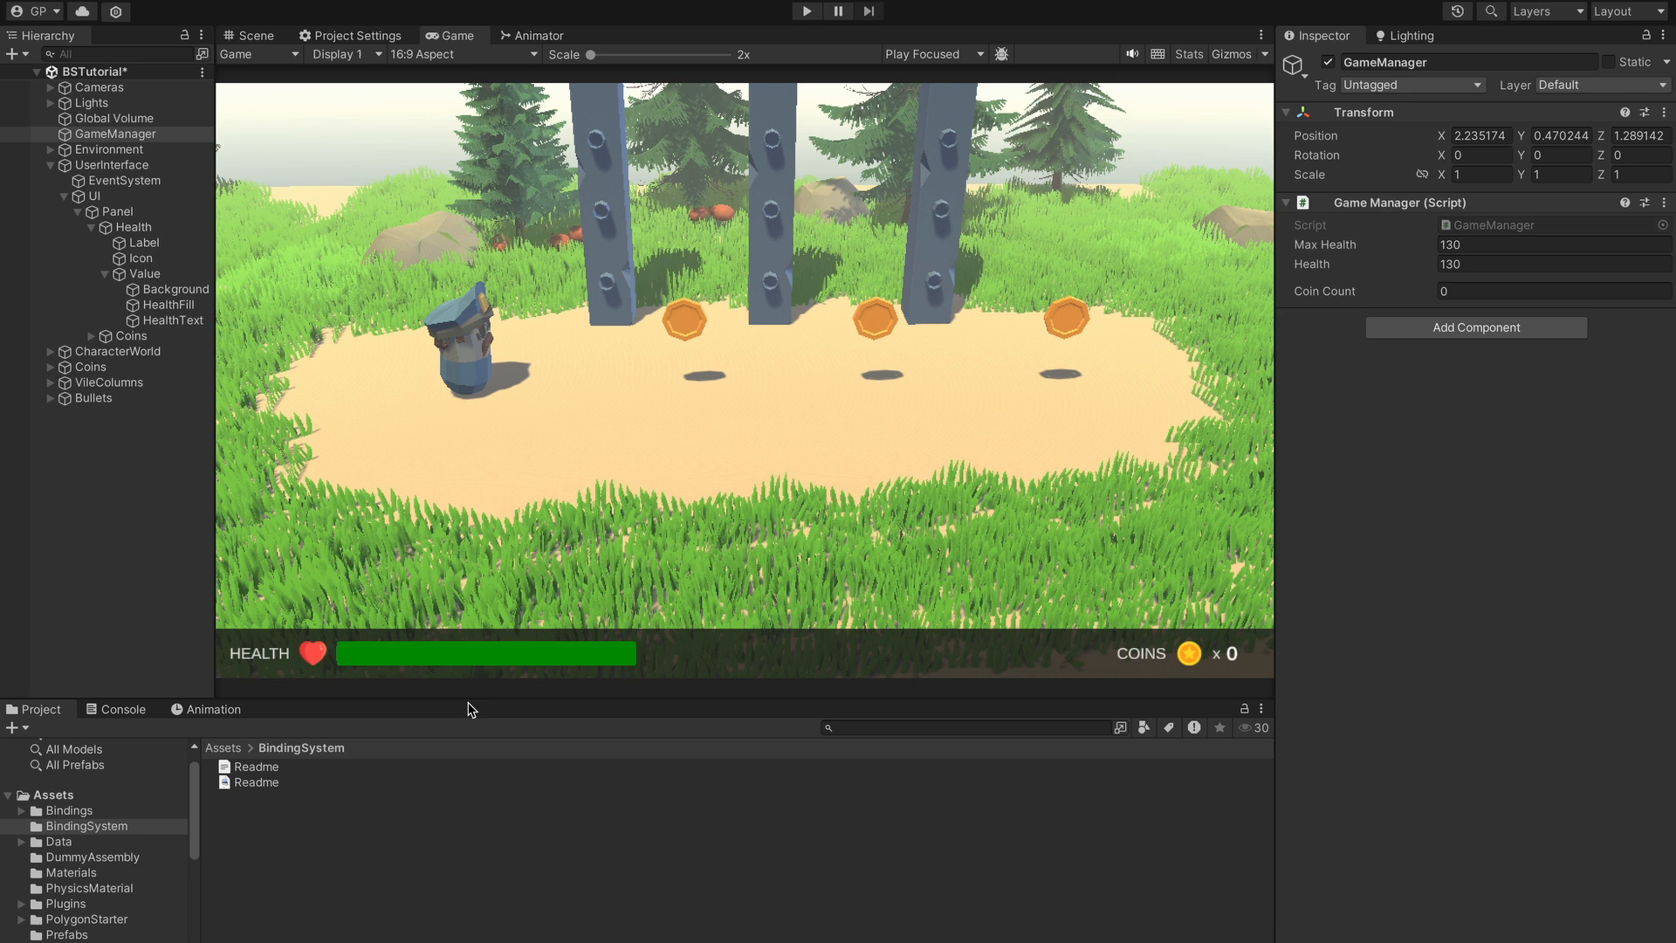
- Select HealthFill and collapse the Fill Amount's Normalize Value foldout, now showing [0, max]
{"action": "left_click", "coordinate": [167, 304]}
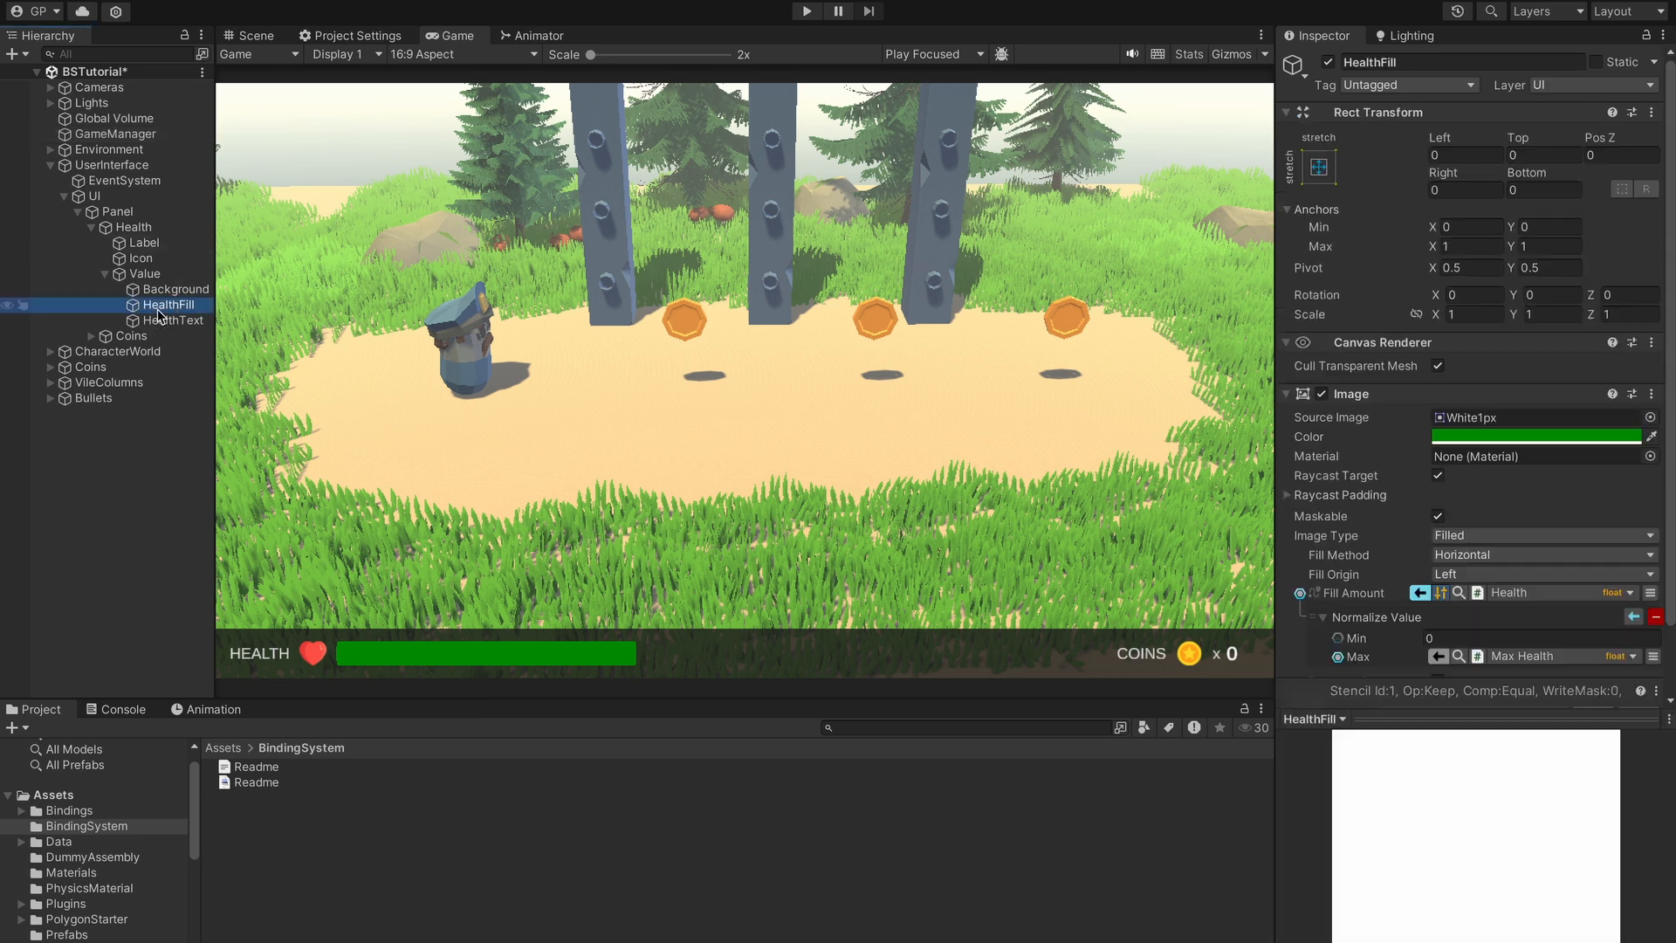
{"action": "scroll", "coordinate": [1455, 582], "scroll_direction": "down", "scroll_amount": 3}
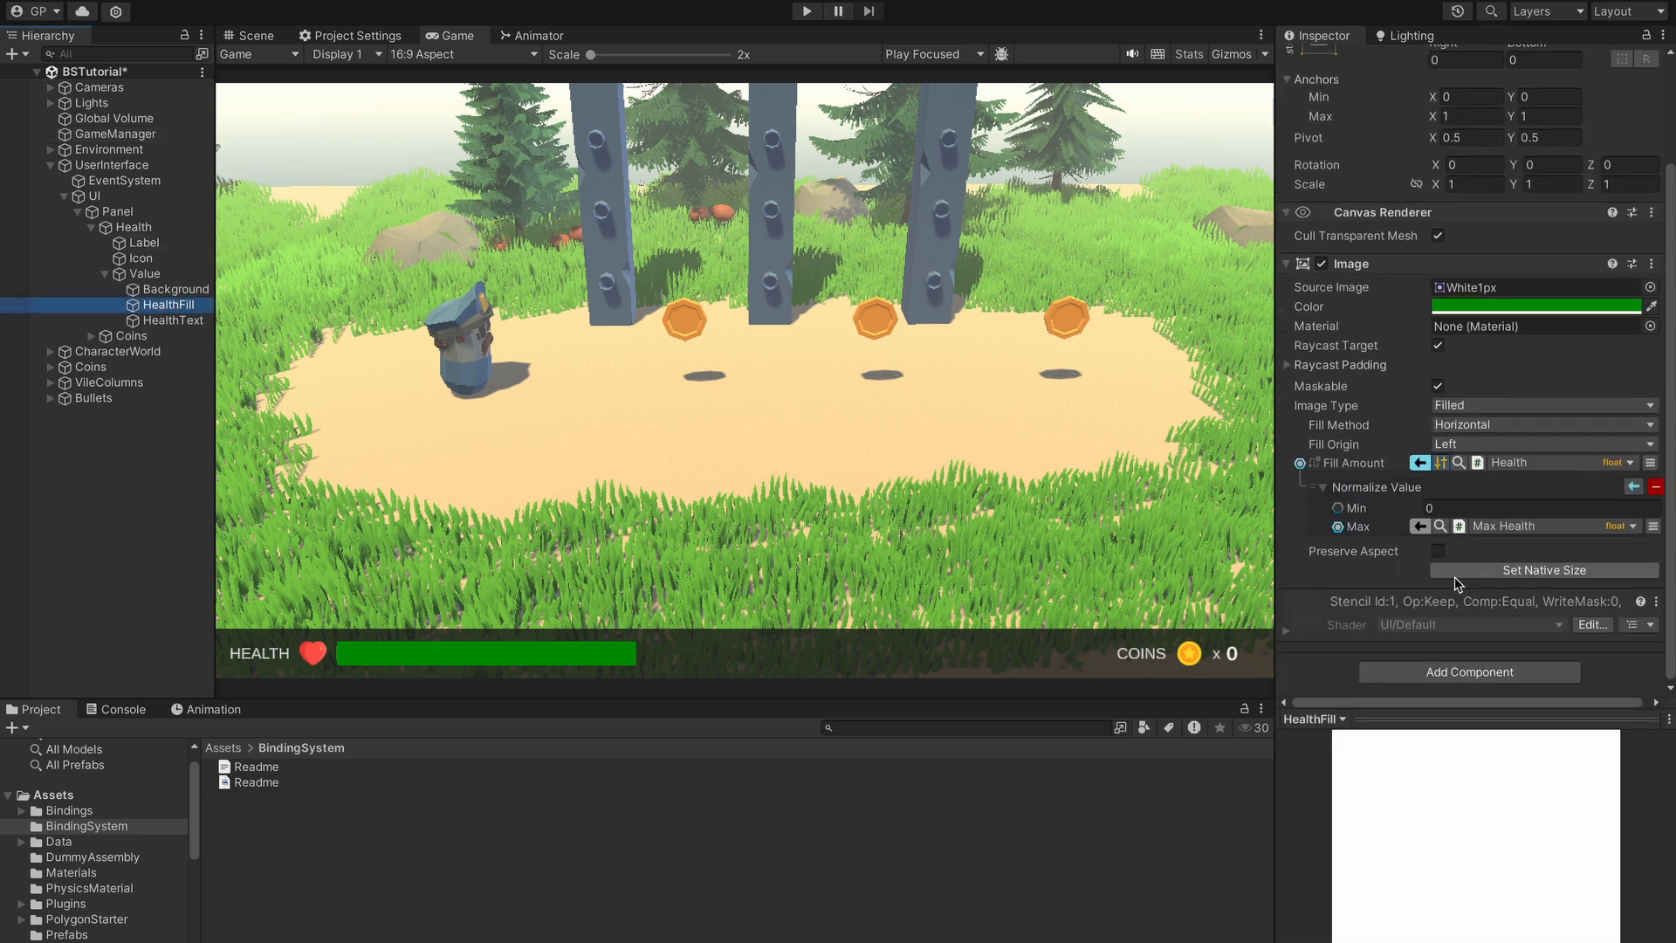
{"action": "left_click", "coordinate": [1323, 489]}
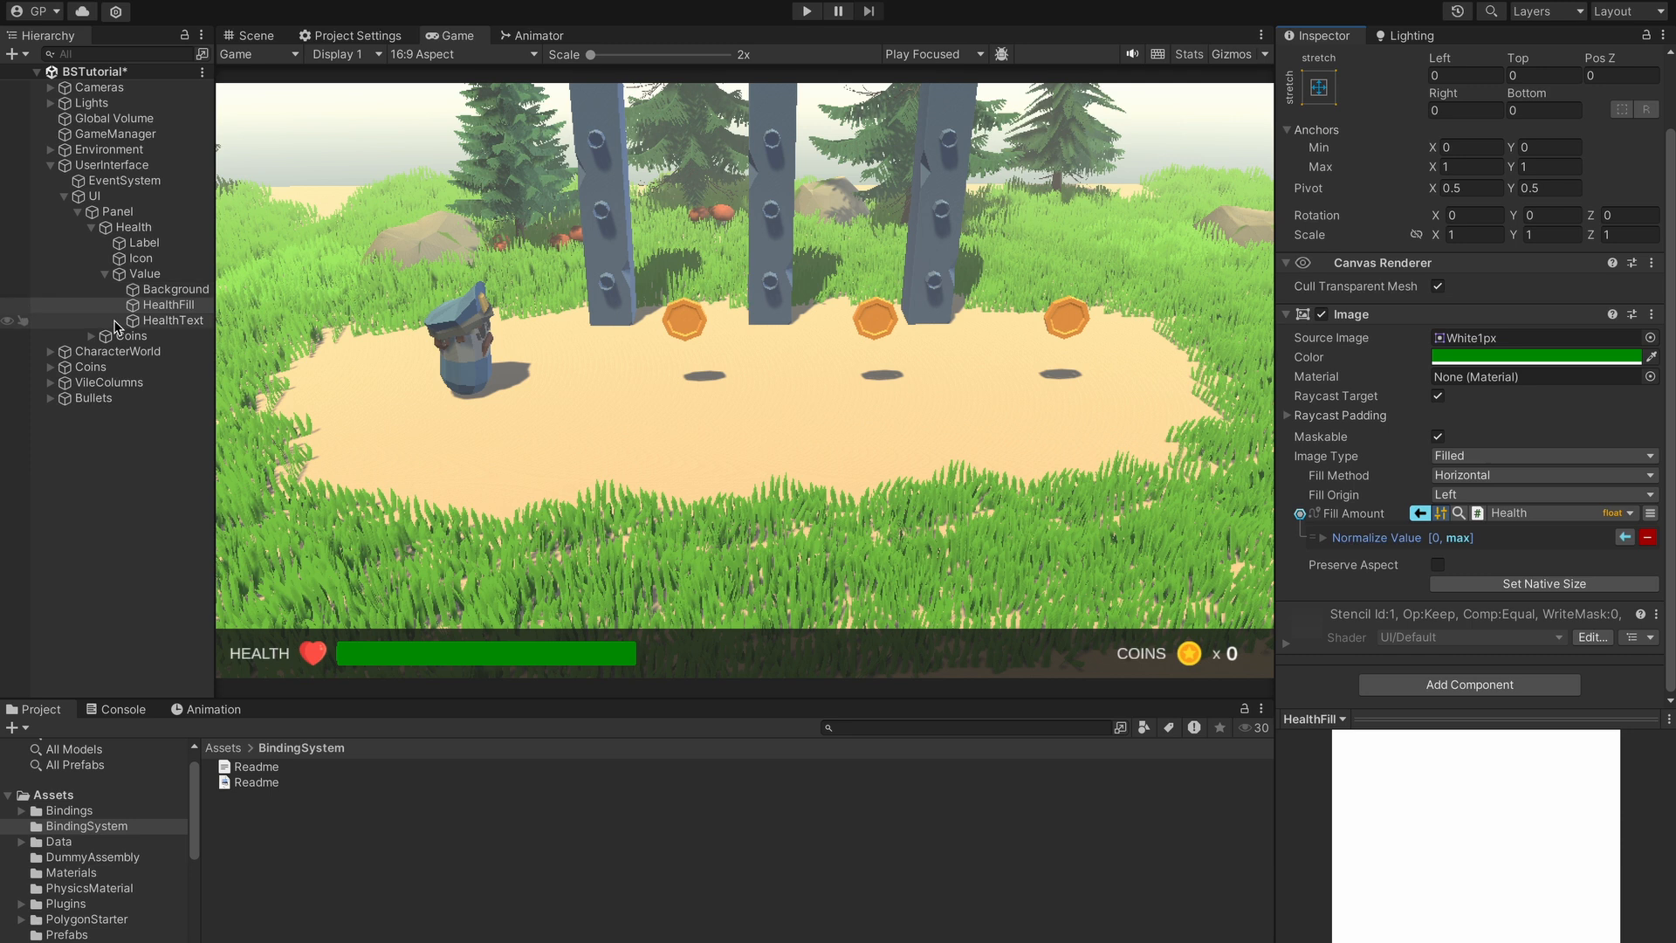
- Expand Coins > Value in the Hierarchy and select the CoinsAmount text object
{"action": "left_click", "coordinate": [92, 336]}
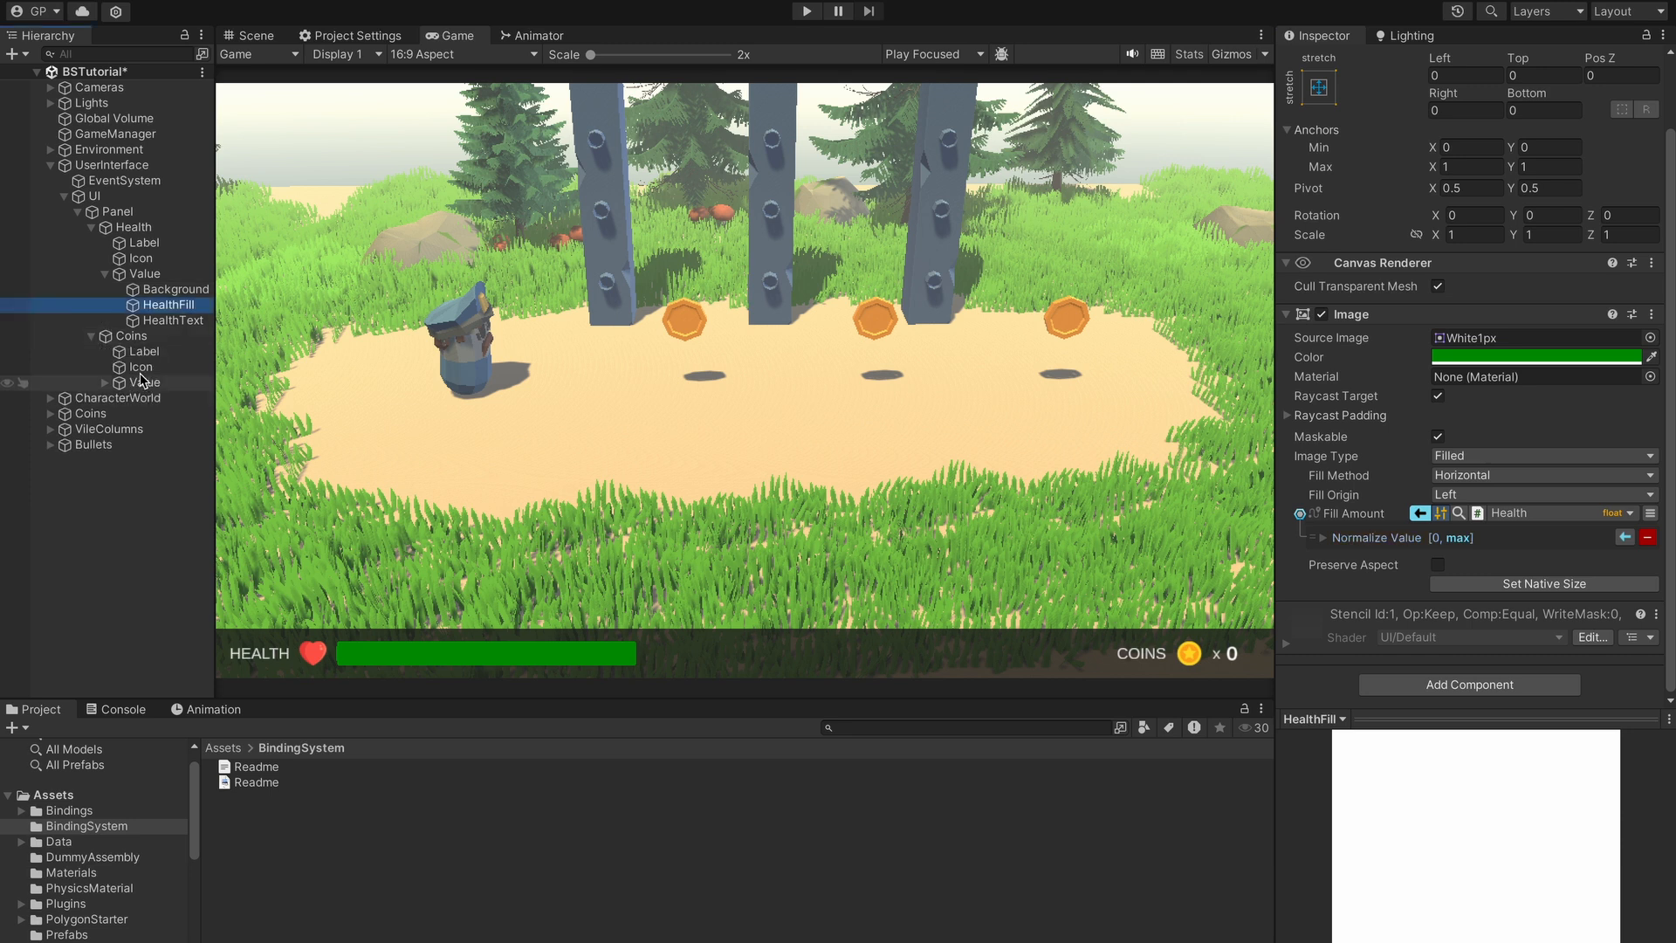
{"action": "left_click", "coordinate": [105, 383]}
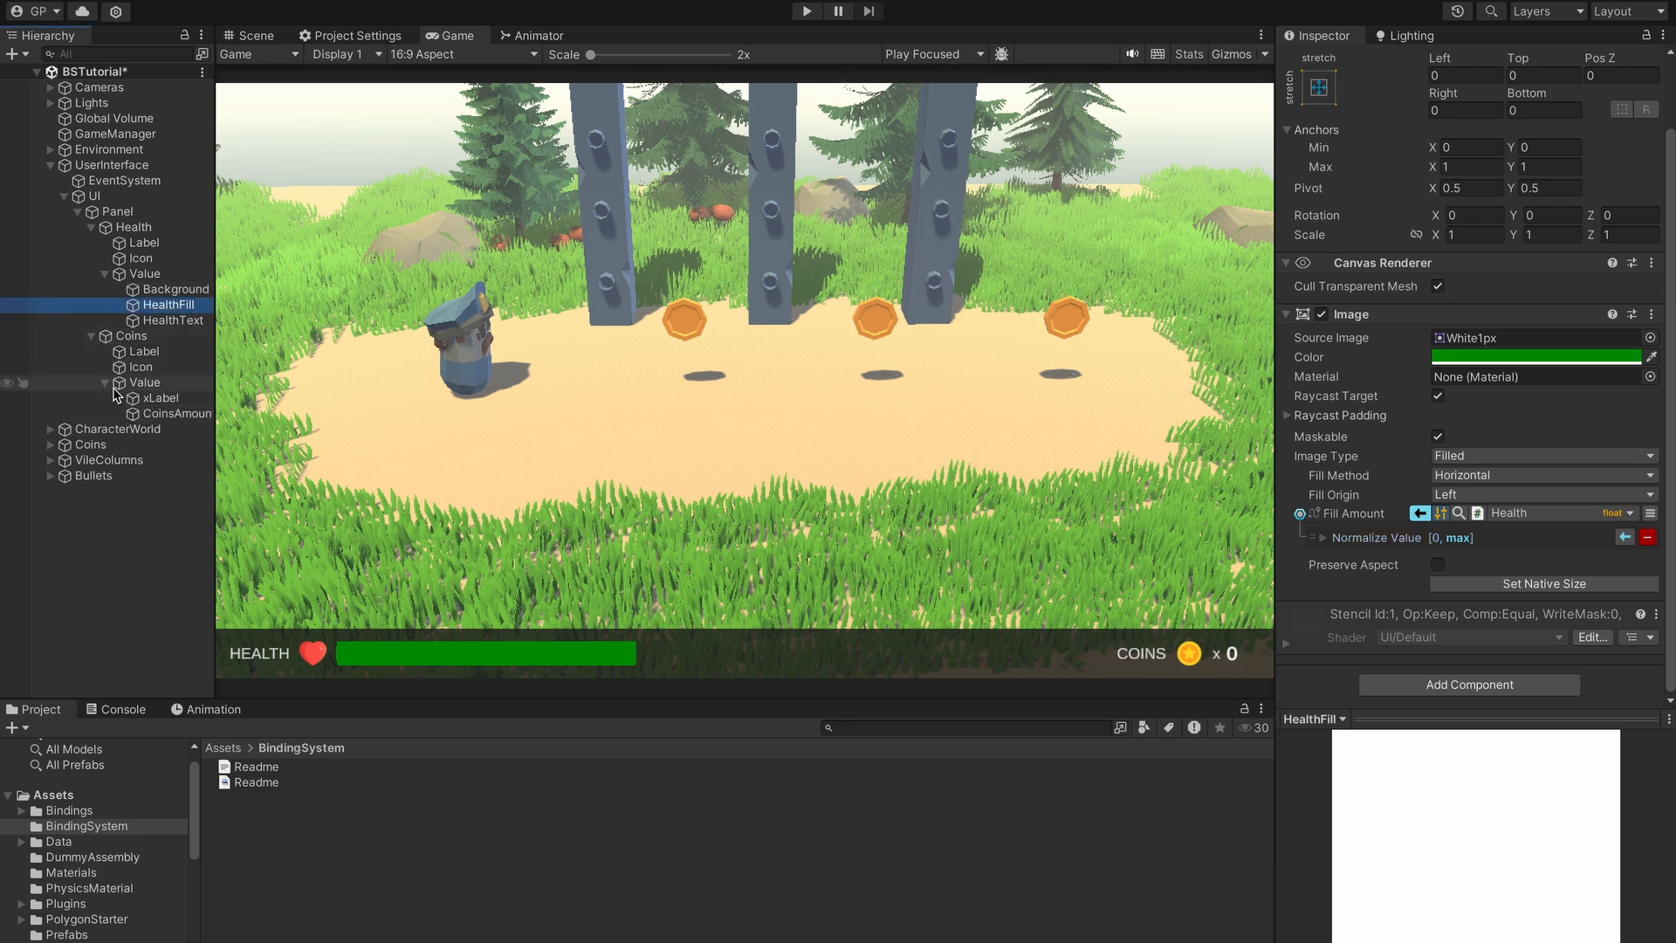
{"action": "left_click", "coordinate": [160, 398]}
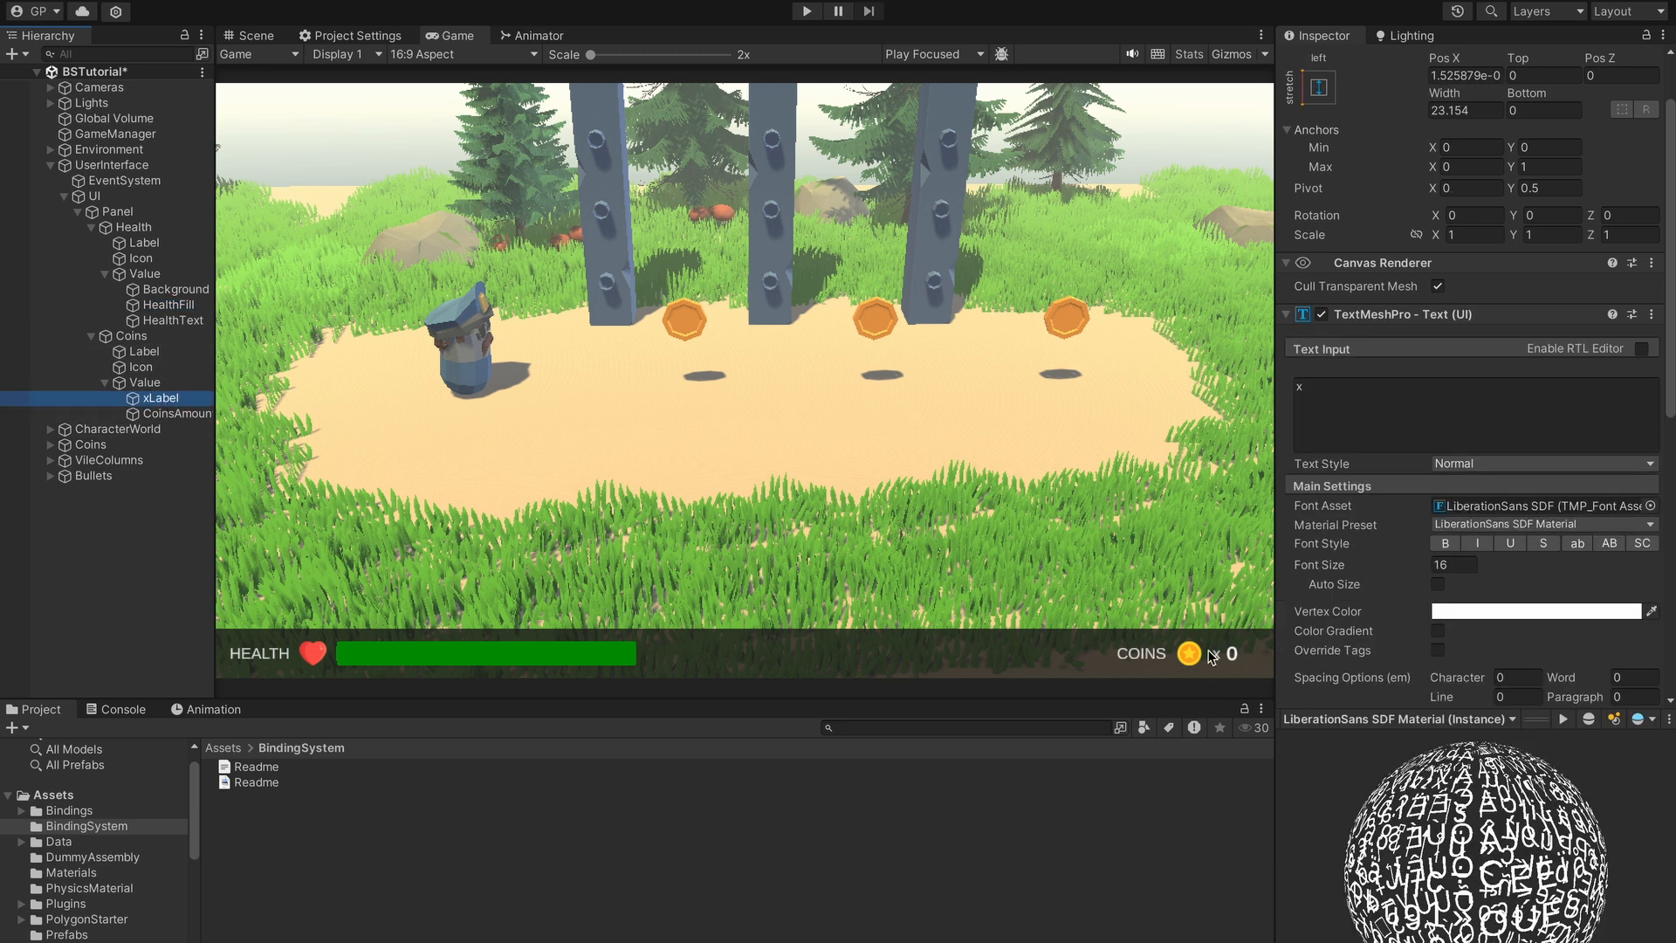
{"action": "left_click", "coordinate": [174, 414]}
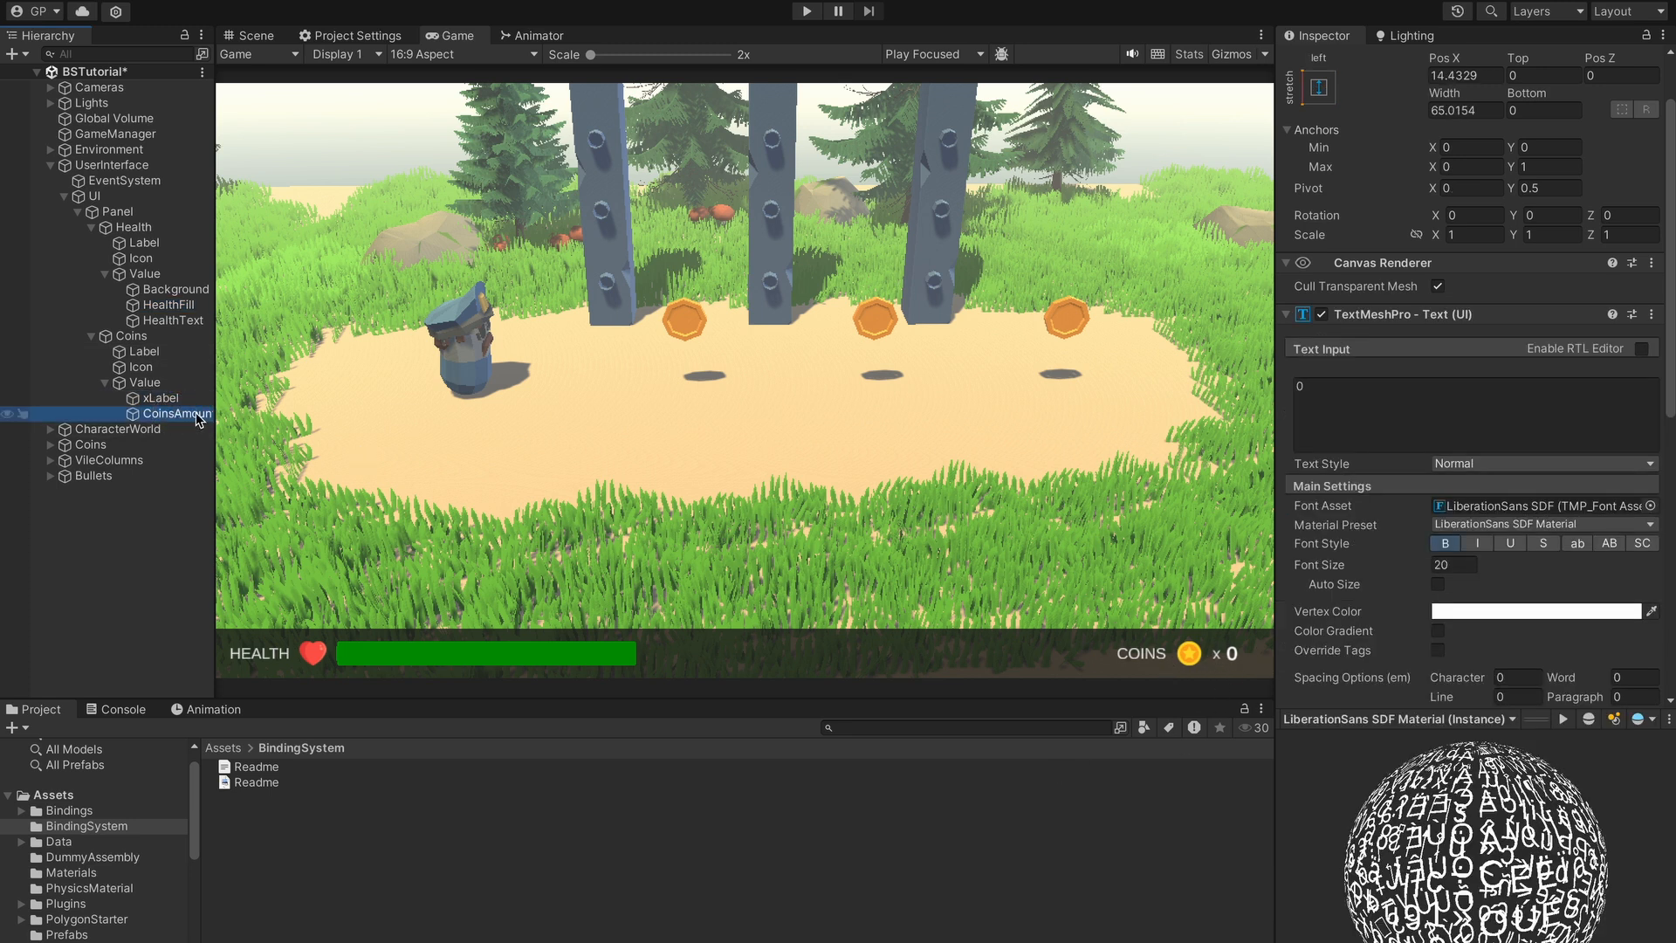
- Replace the CoinsAmount Text Input's test value with 0
{"action": "left_click", "coordinate": [1344, 412]}
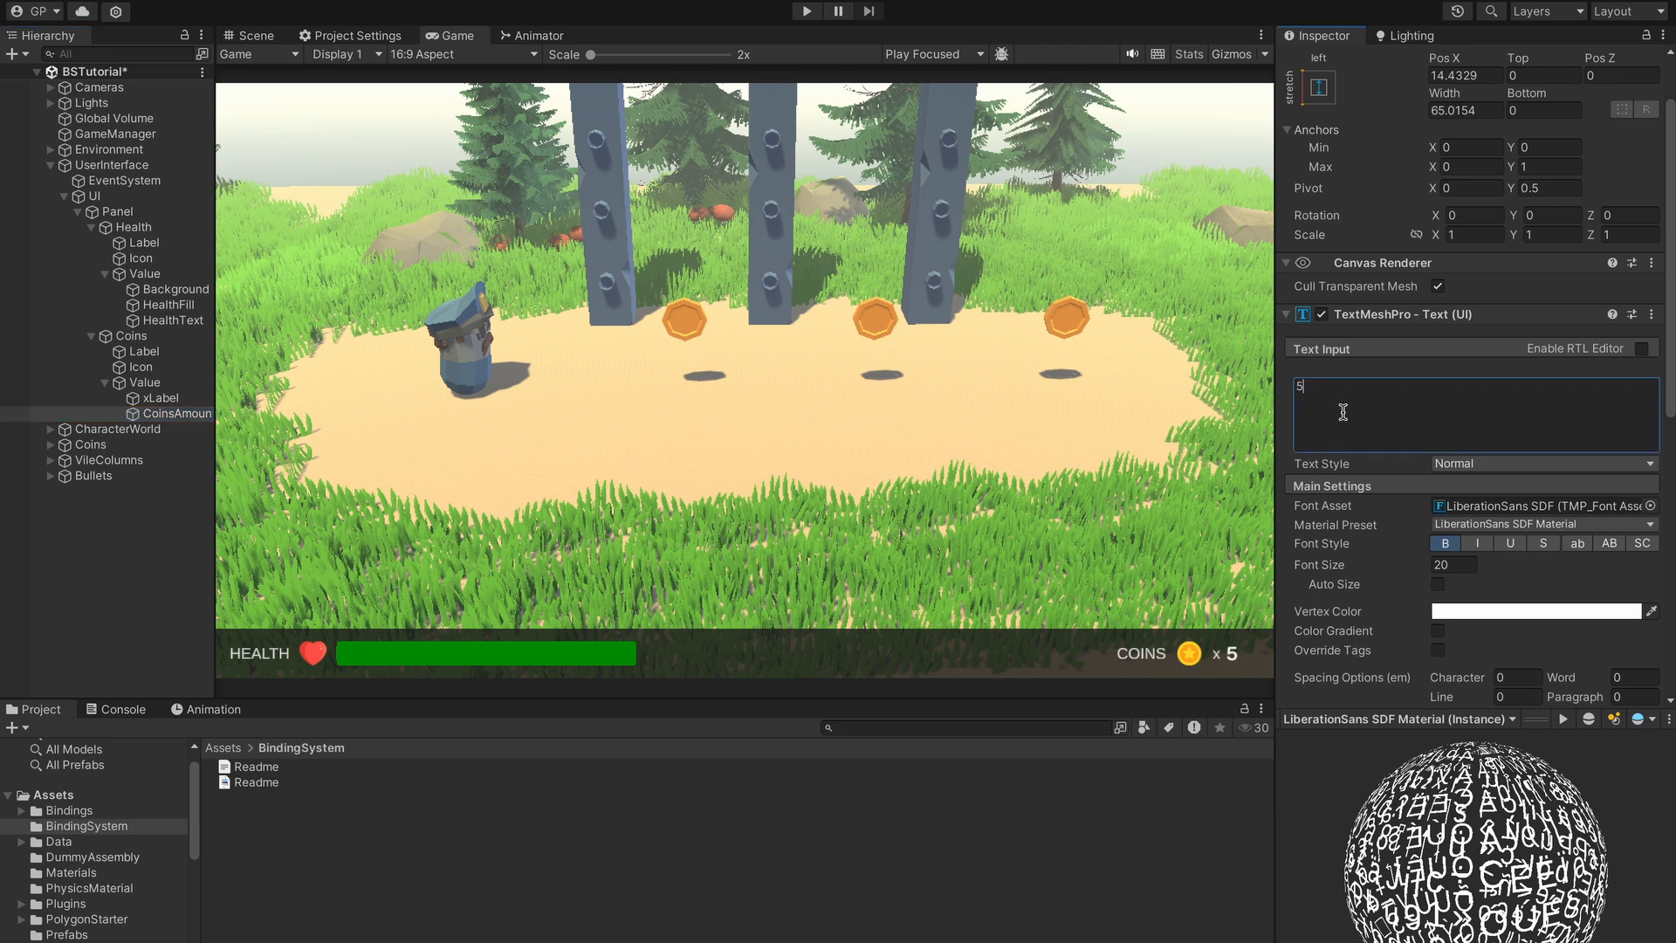
{"action": "key", "text": "BackSpace"}
{"action": "type", "text": "0"}
{"action": "left_click", "coordinate": [807, 12]}
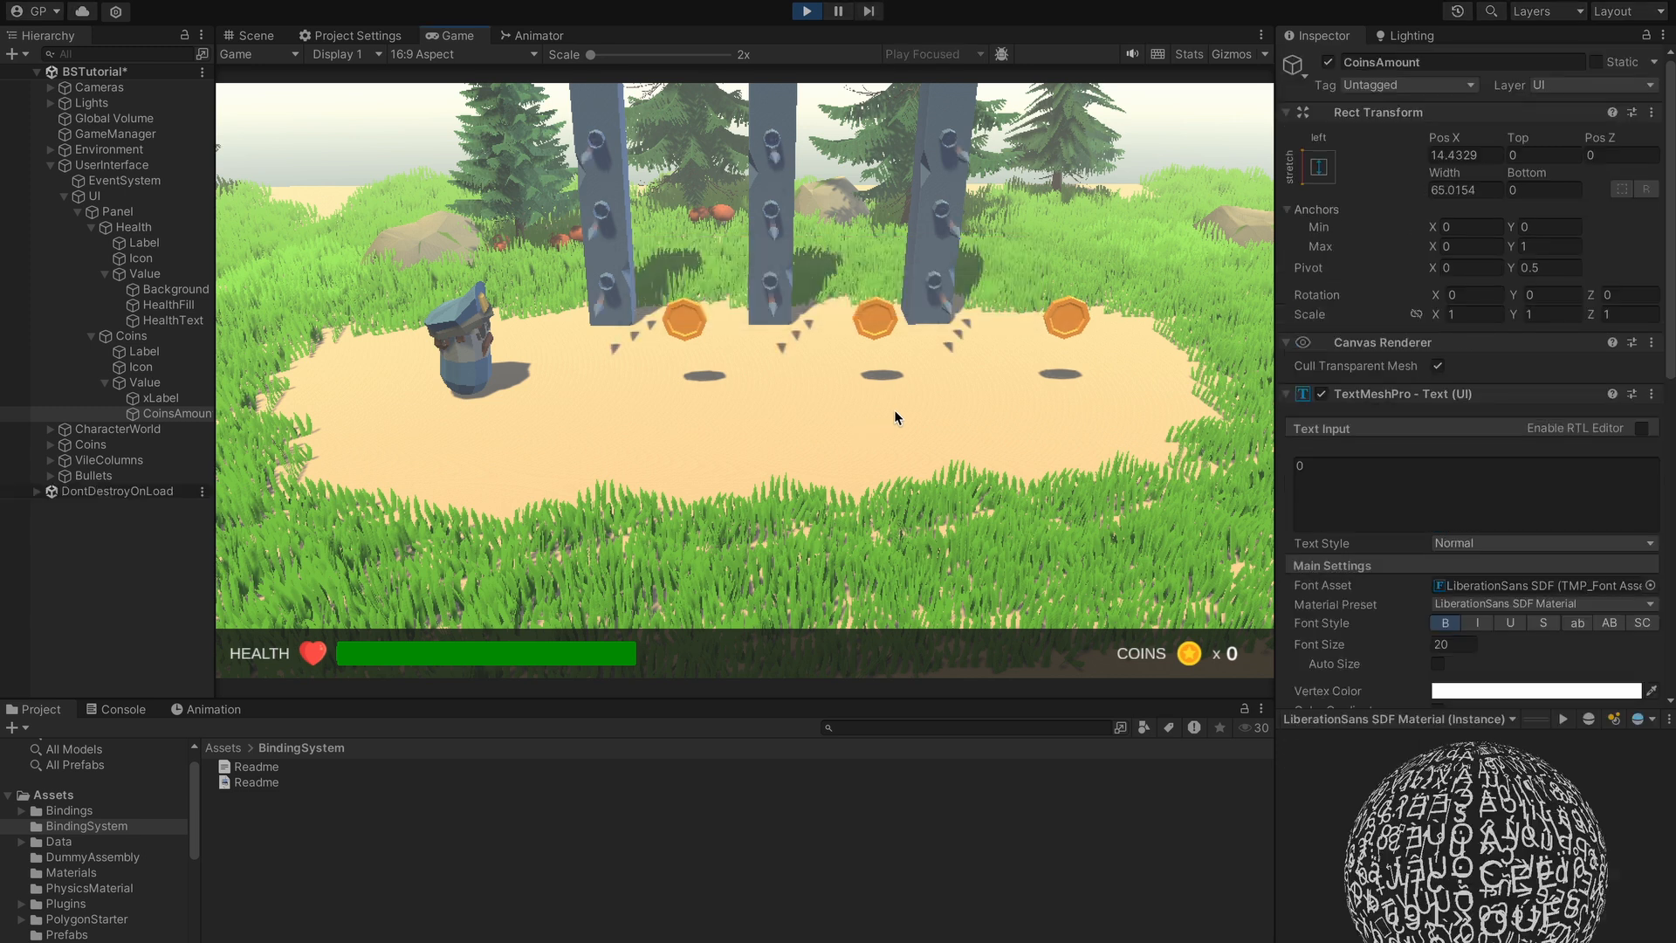
{"action": "key", "text": "d"}
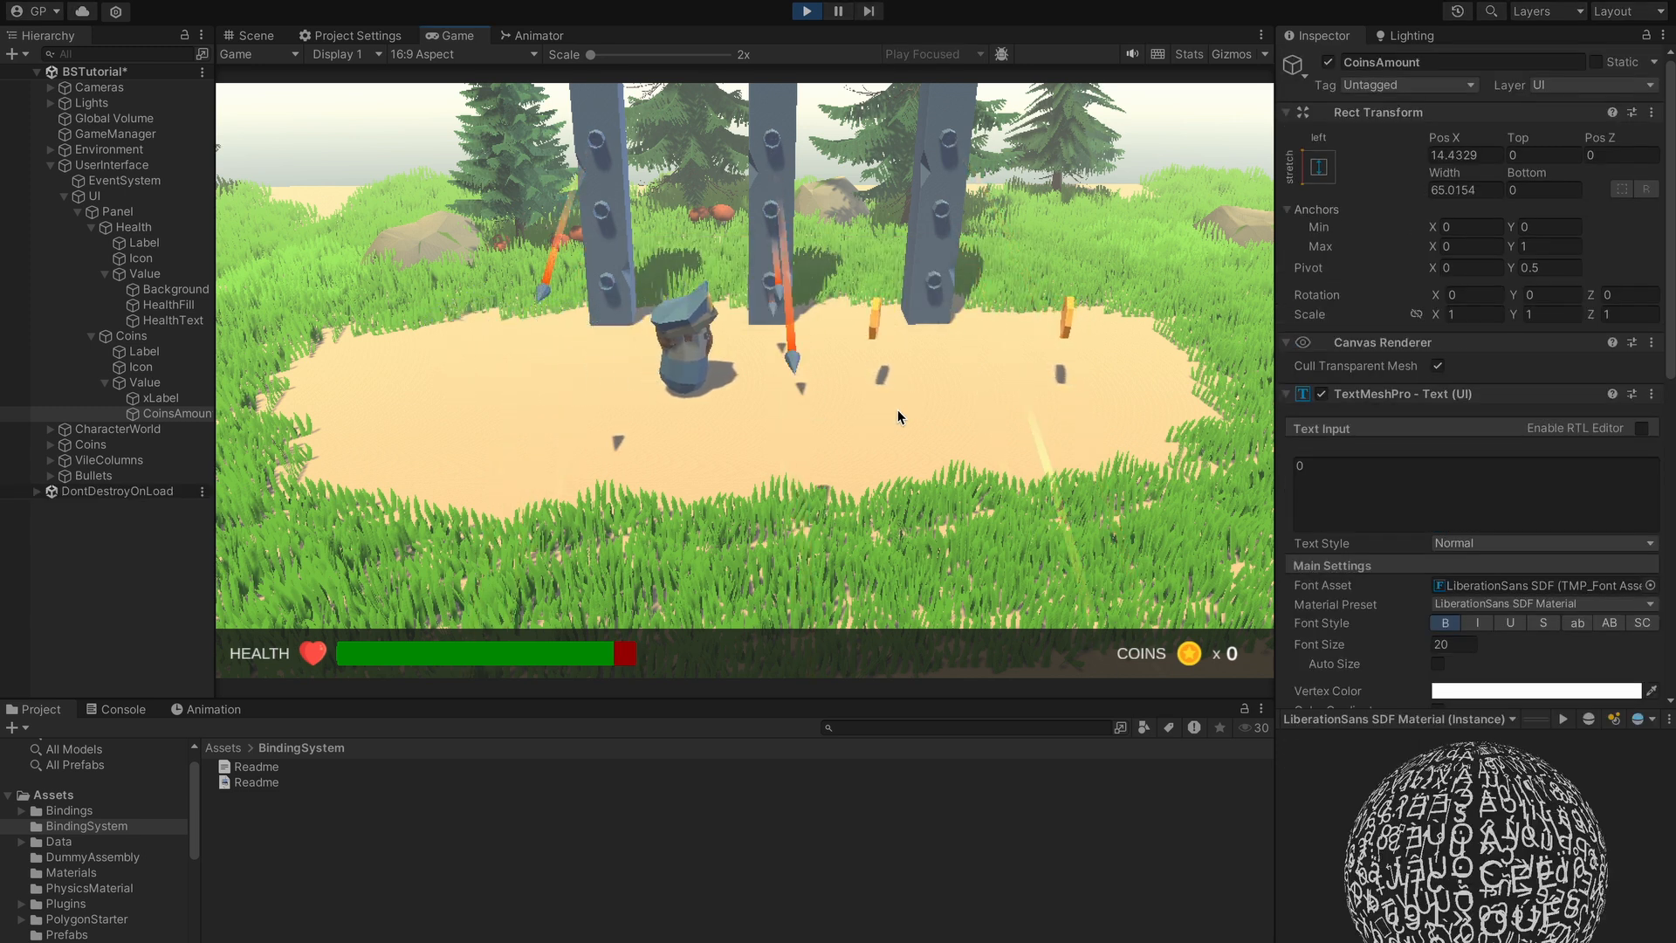
{"action": "key", "text": "d"}
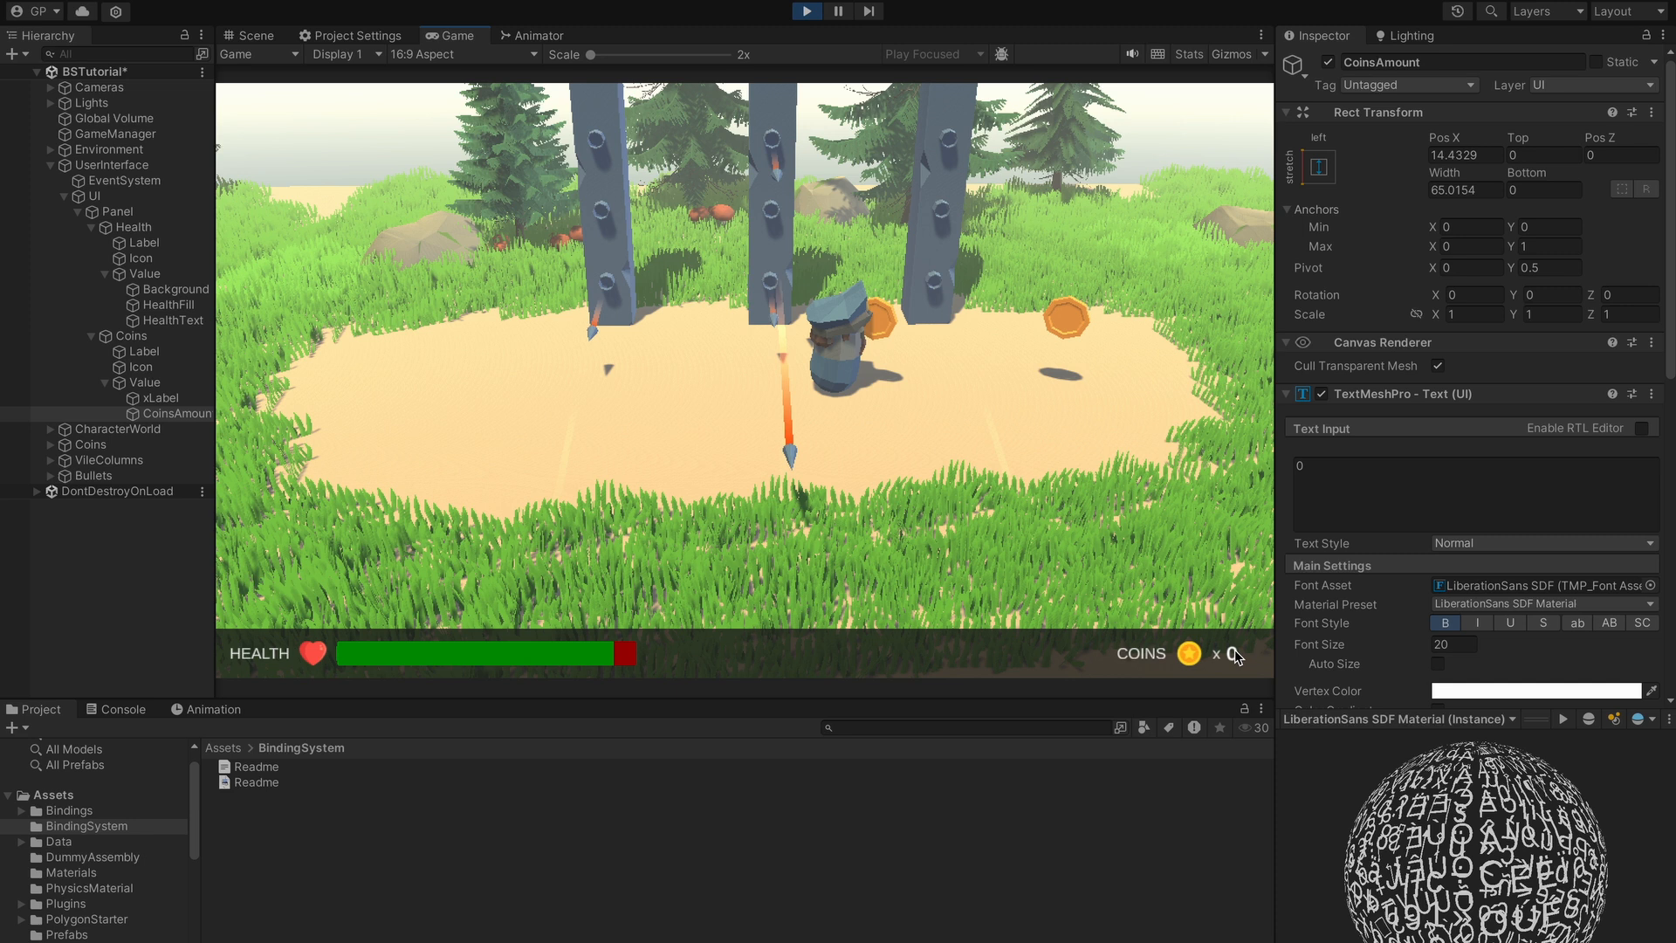
{"action": "key", "text": "a"}
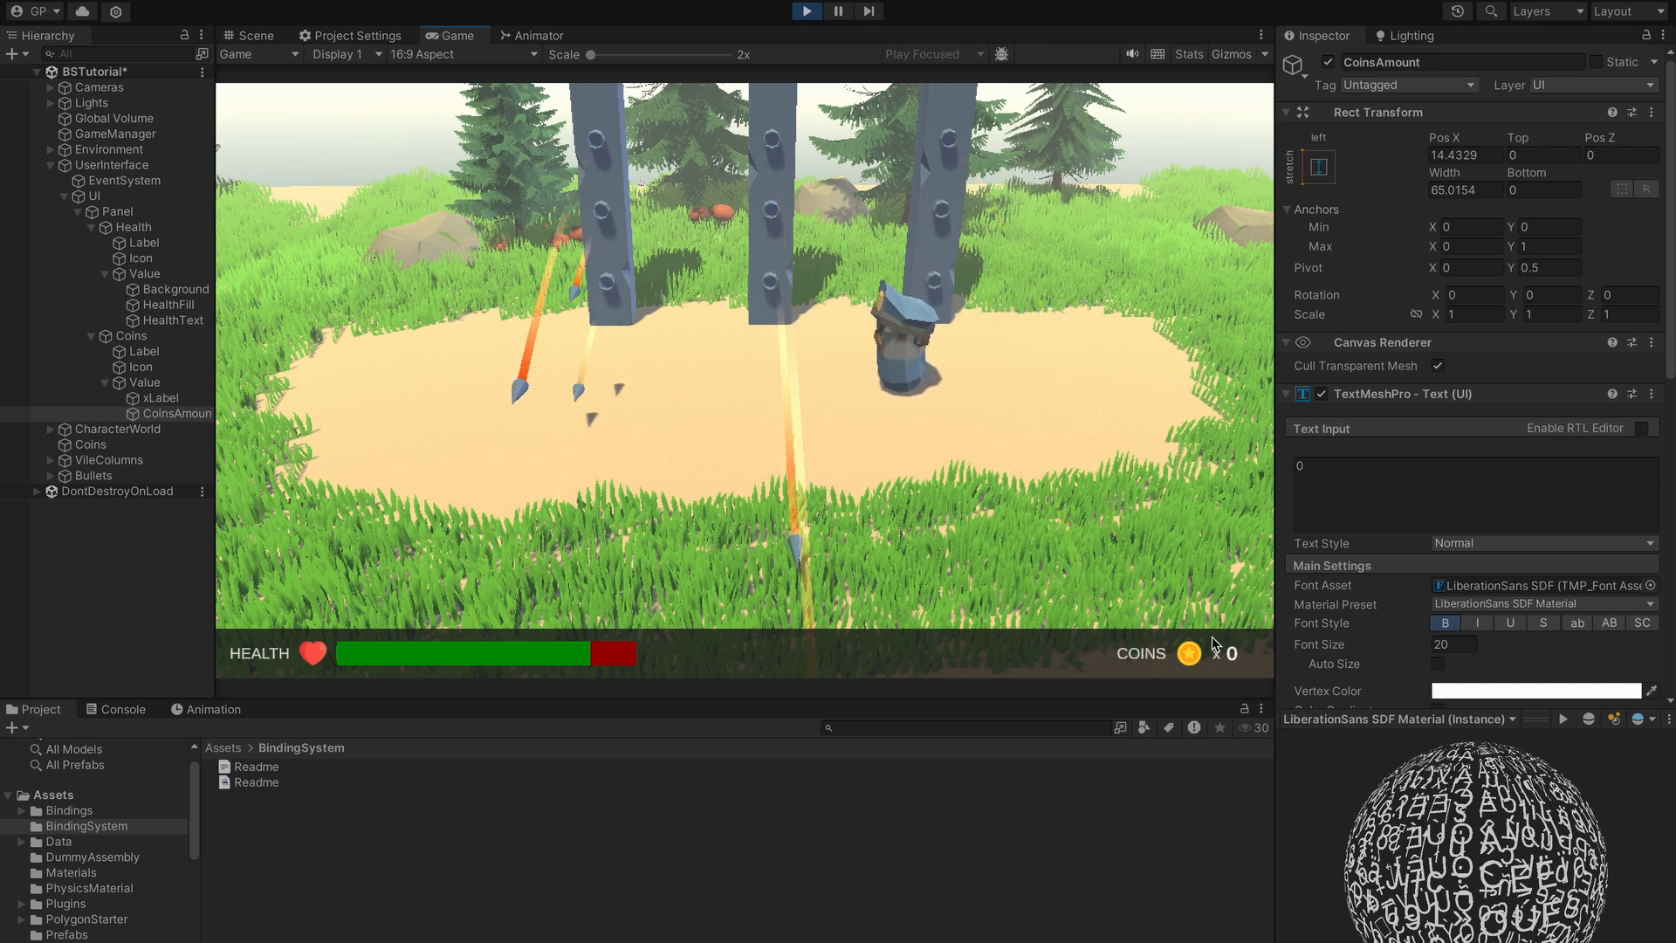
{"action": "left_click", "coordinate": [807, 11]}
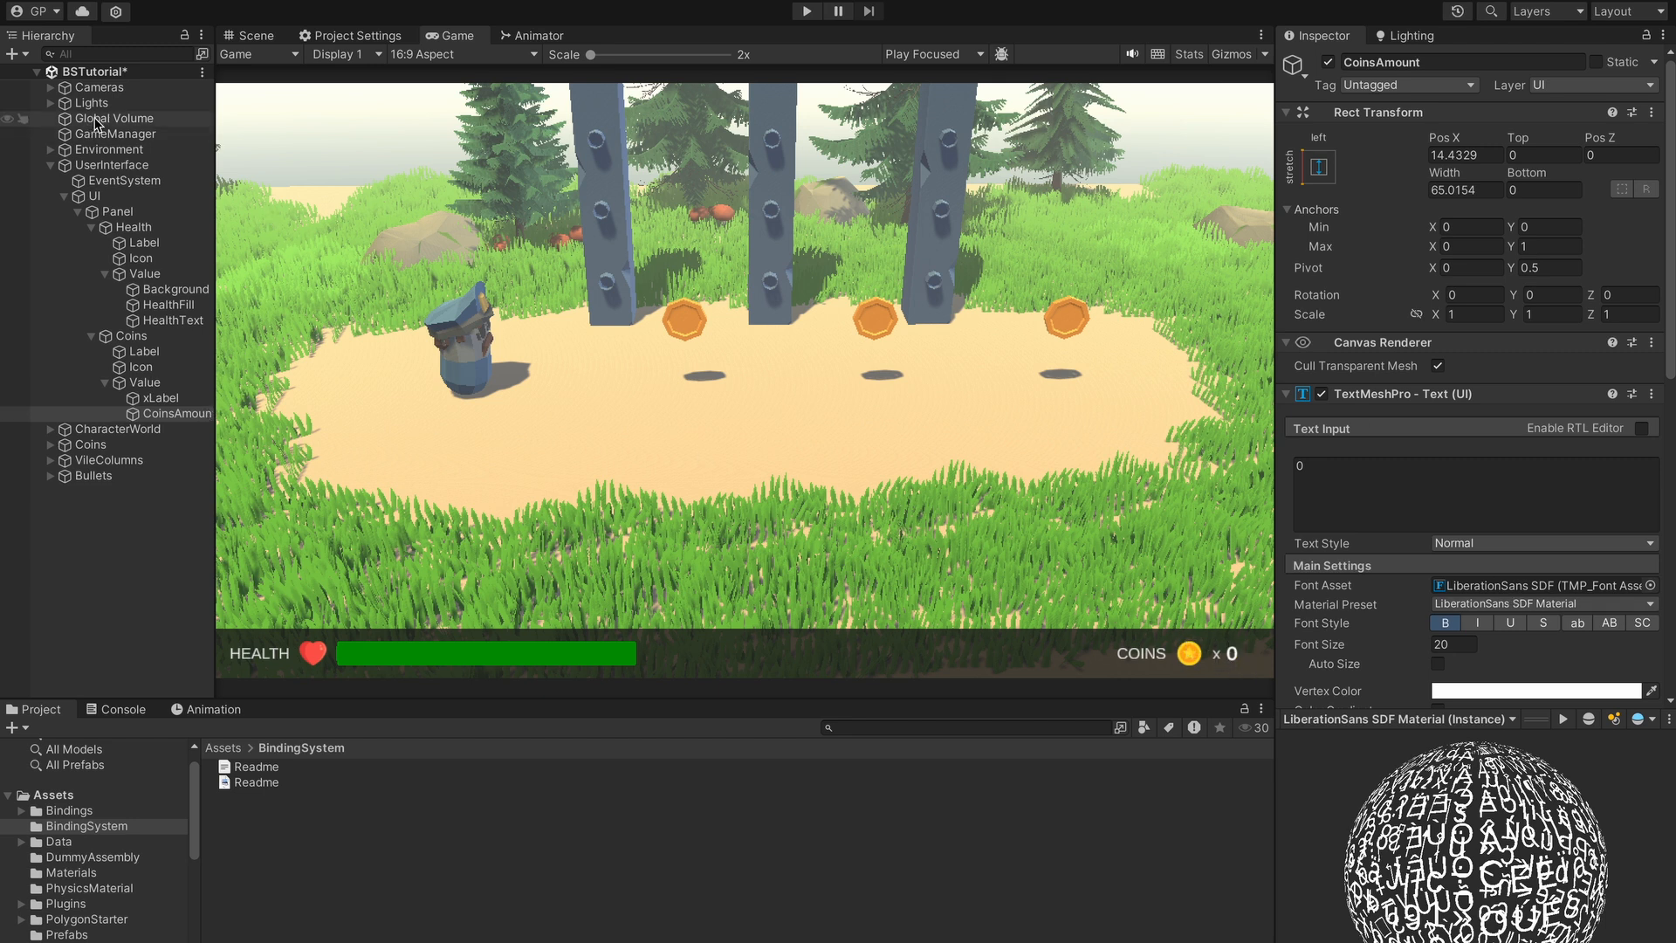
- Check GameManager, then delete the hard-coded 0 from the CoinsAmount Text Input
{"action": "left_click", "coordinate": [166, 133]}
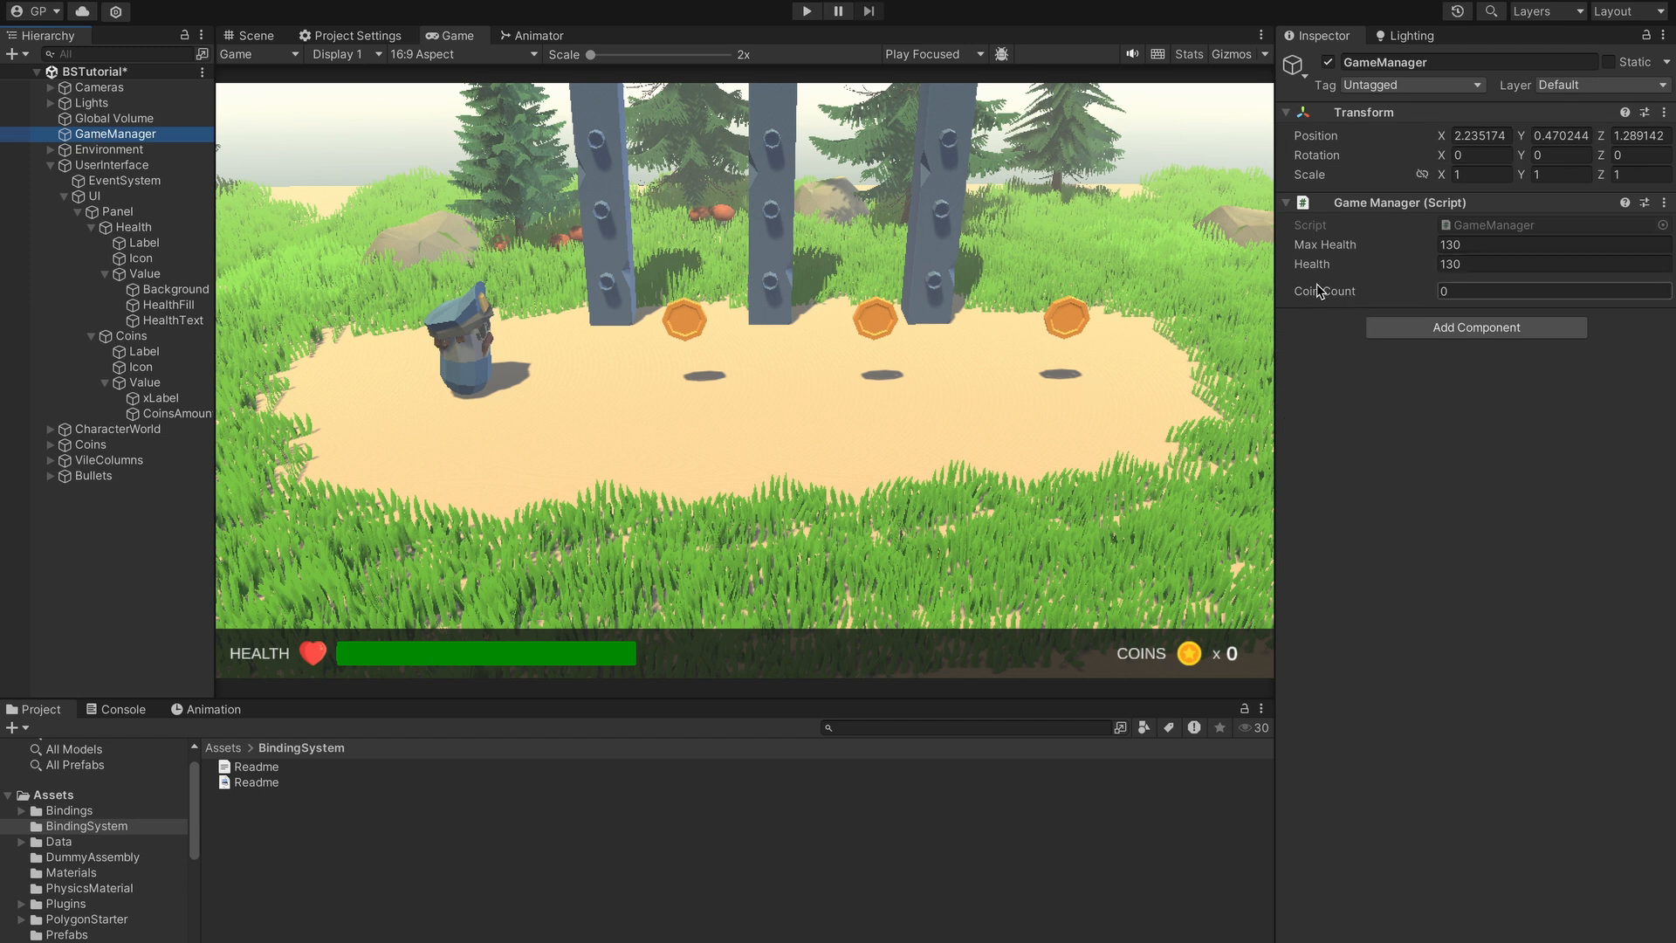
{"action": "left_click", "coordinate": [163, 415]}
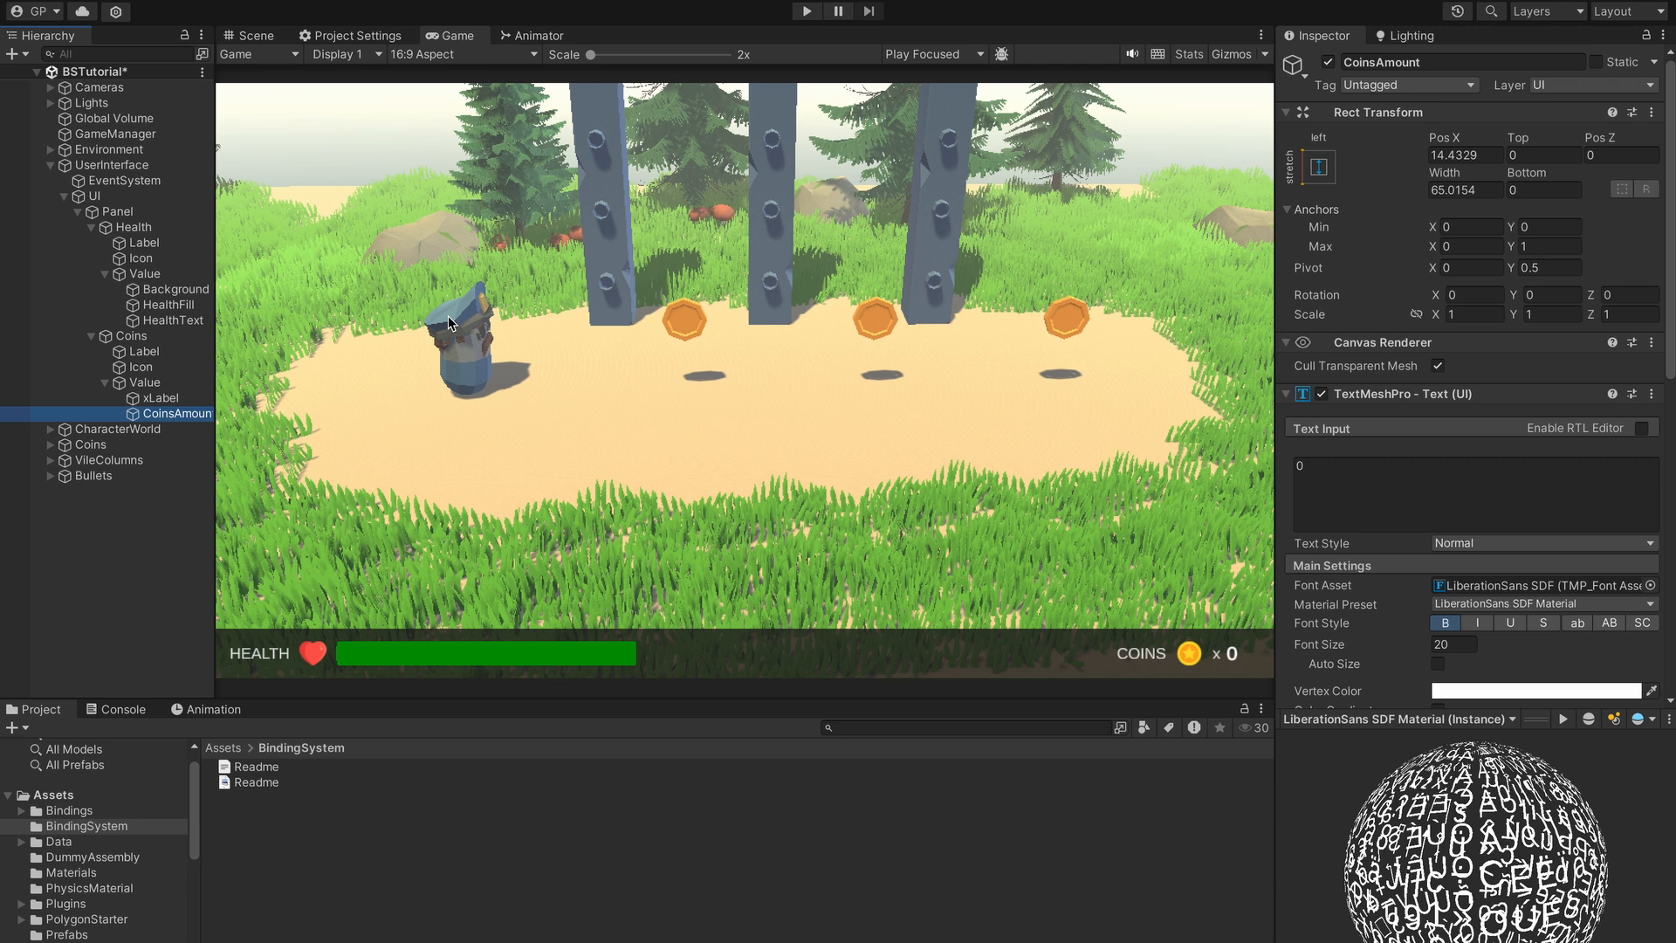
{"action": "left_click", "coordinate": [1303, 469]}
{"action": "key", "text": "BackSpace"}
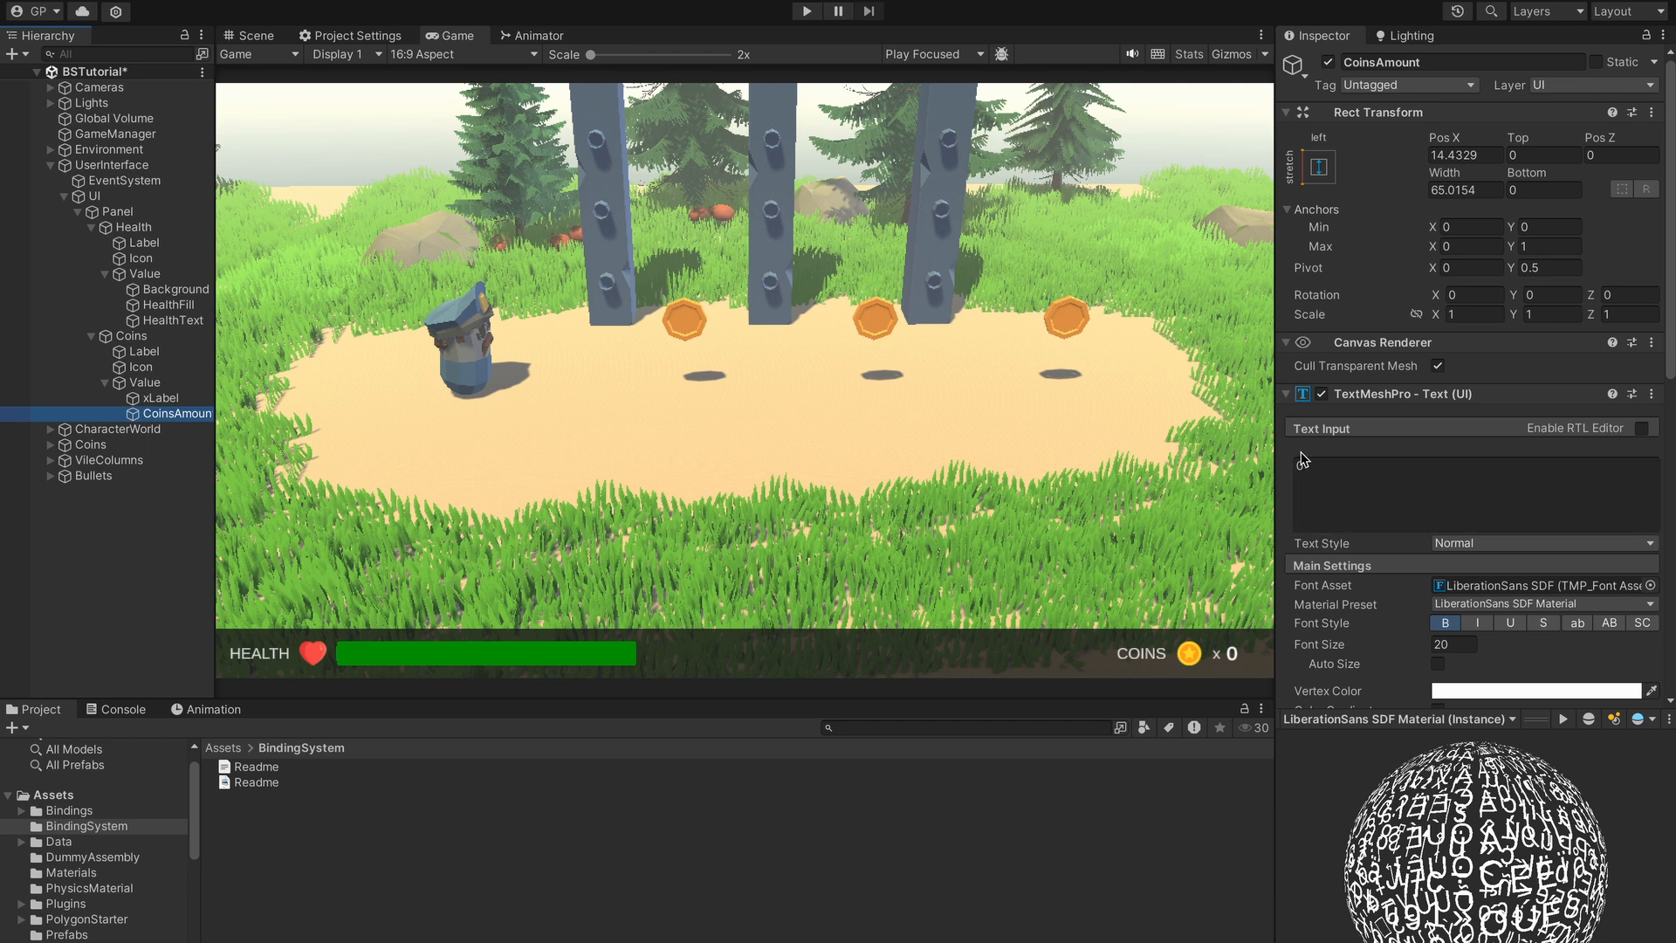
- Enable binding on the CoinsAmount Text Input property and switch it to a binding field
{"action": "right_click", "coordinate": [1302, 458]}
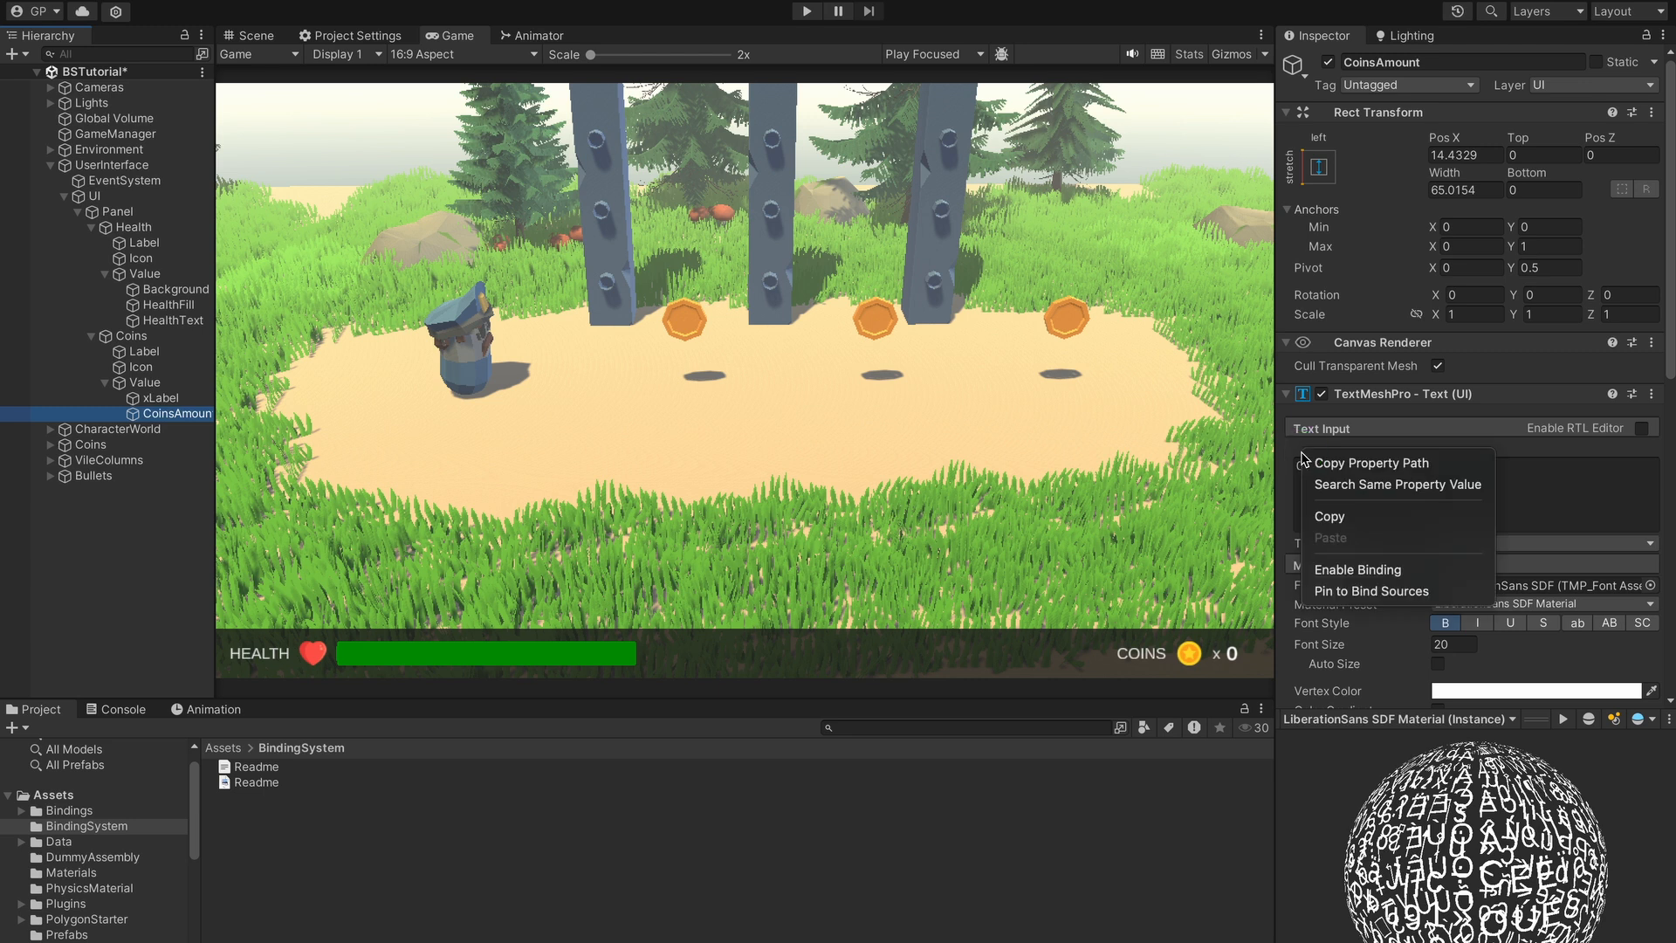
{"action": "left_click", "coordinate": [1359, 572]}
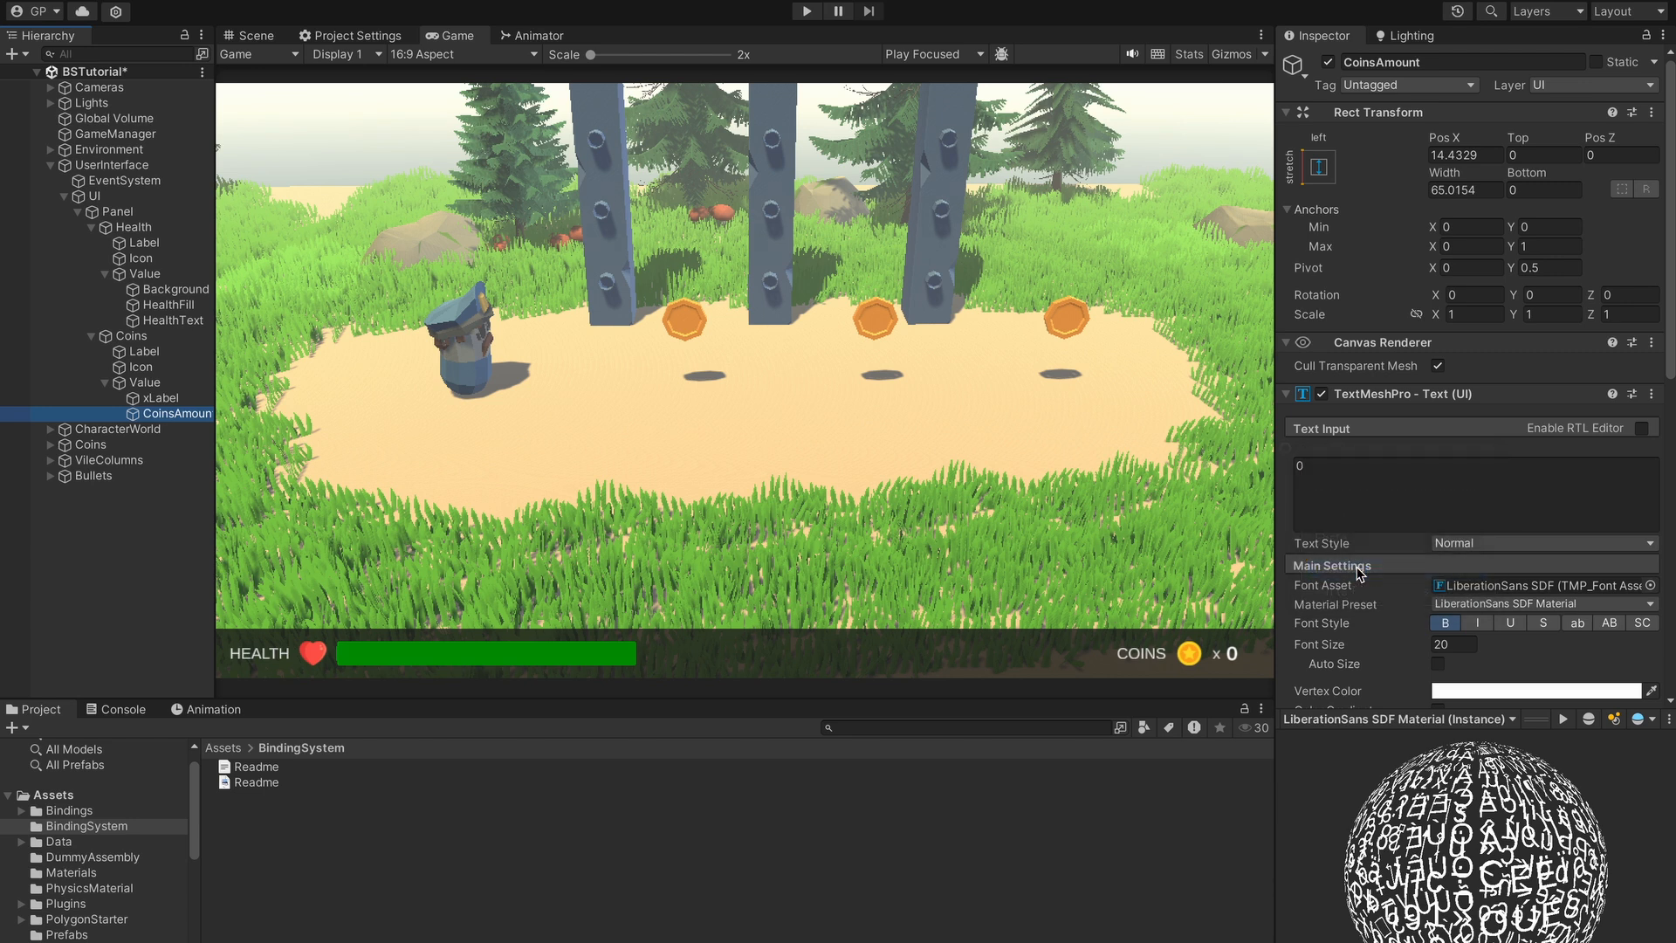
{"action": "left_click", "coordinate": [1286, 449]}
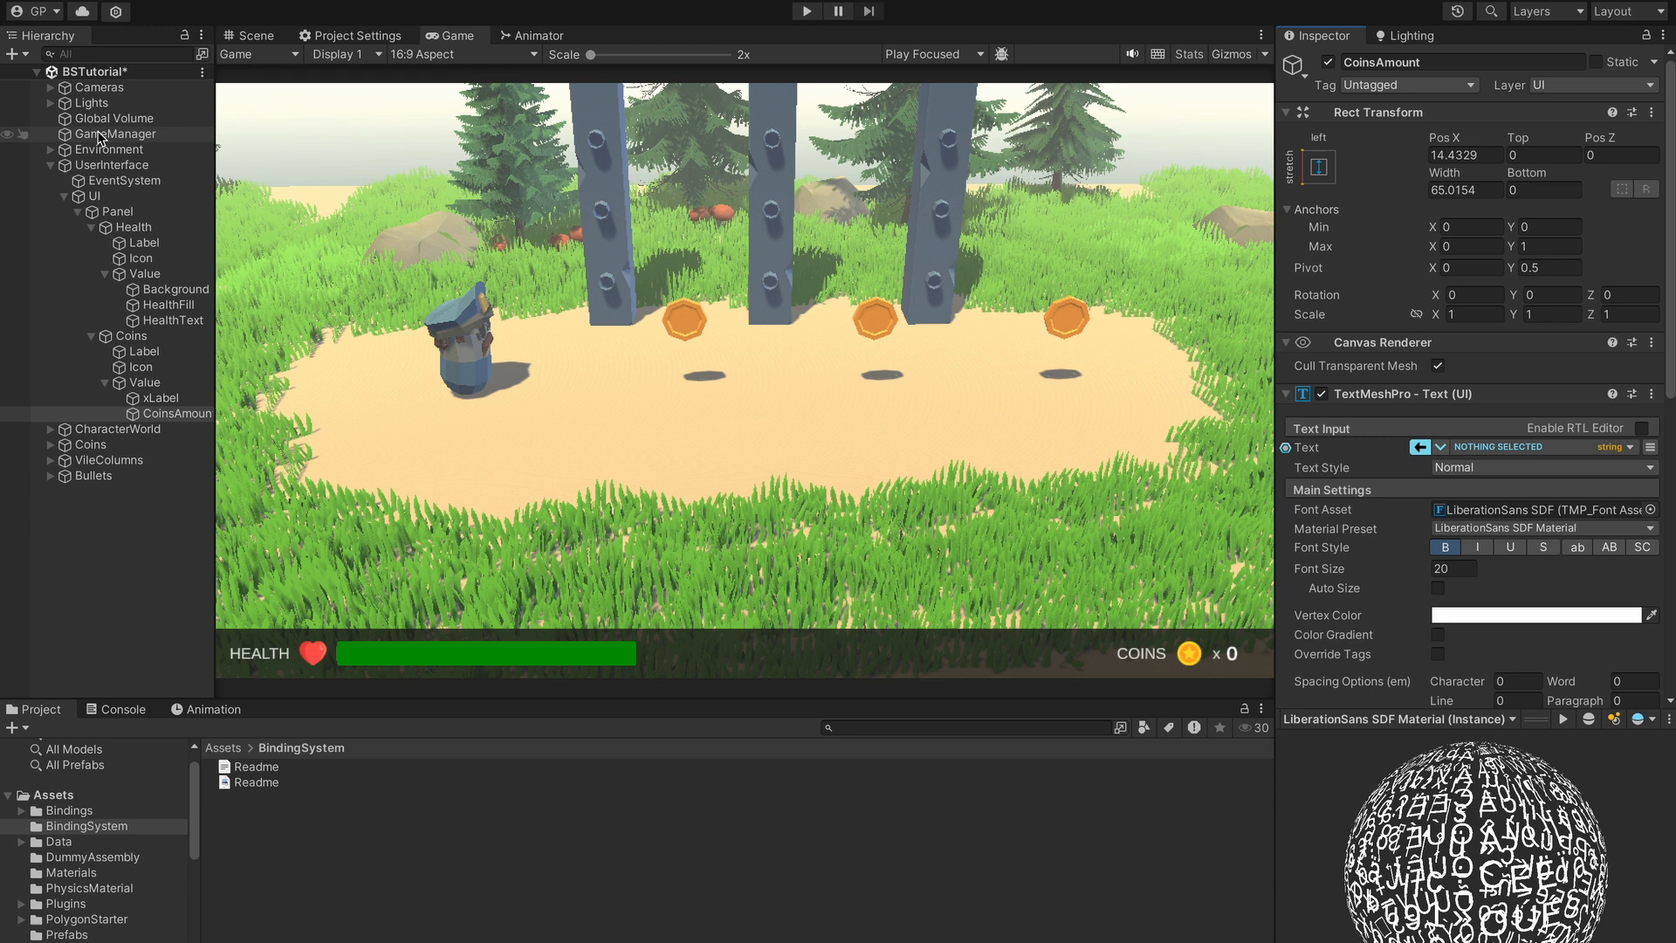
- Bind the CoinsAmount text to GameManager's Coin Count and expand its Value Format details
{"action": "left_click_drag", "start_coordinate": [100, 138], "coordinate": [1527, 460]}
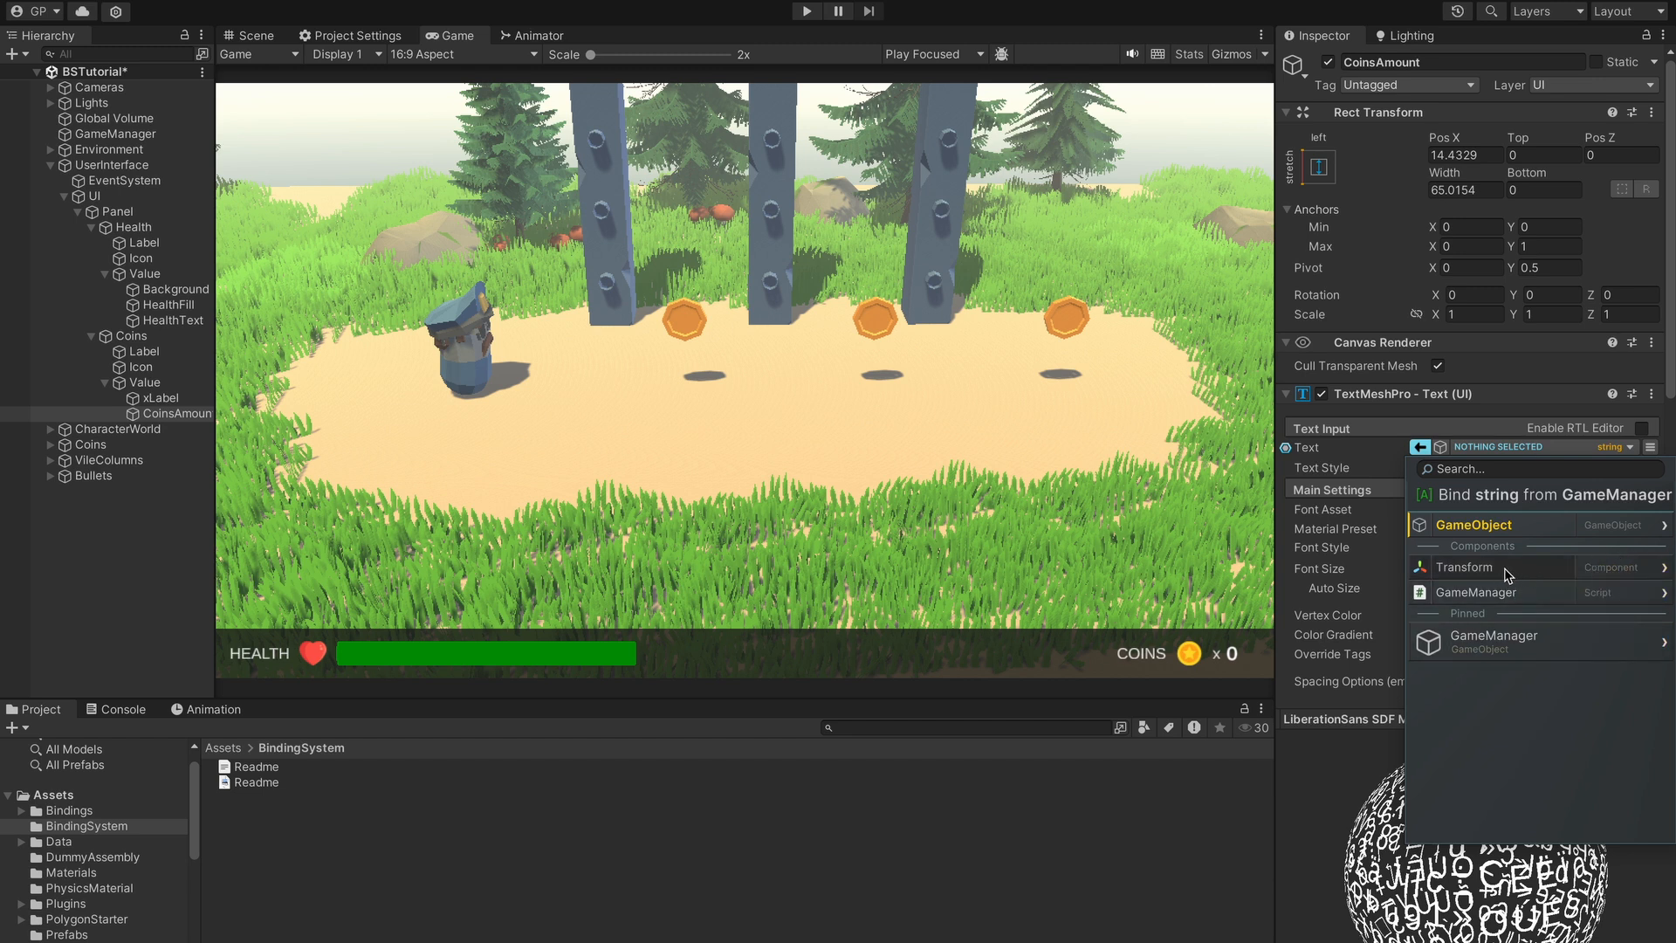
{"action": "left_click", "coordinate": [1594, 604]}
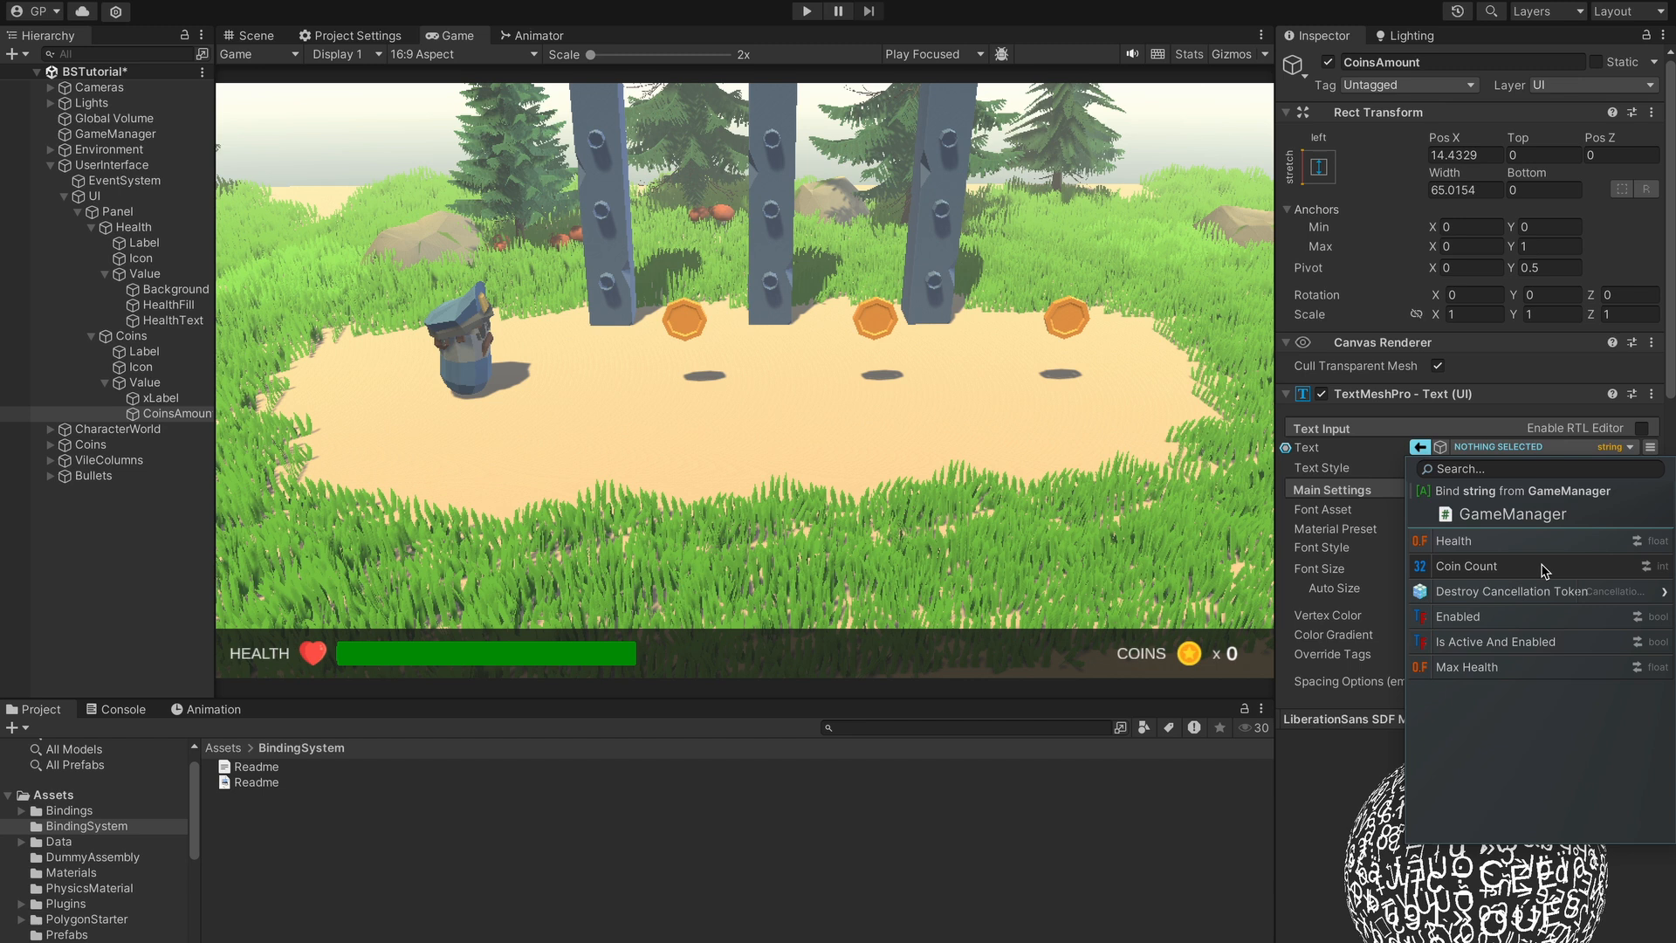
{"action": "left_click", "coordinate": [1616, 572]}
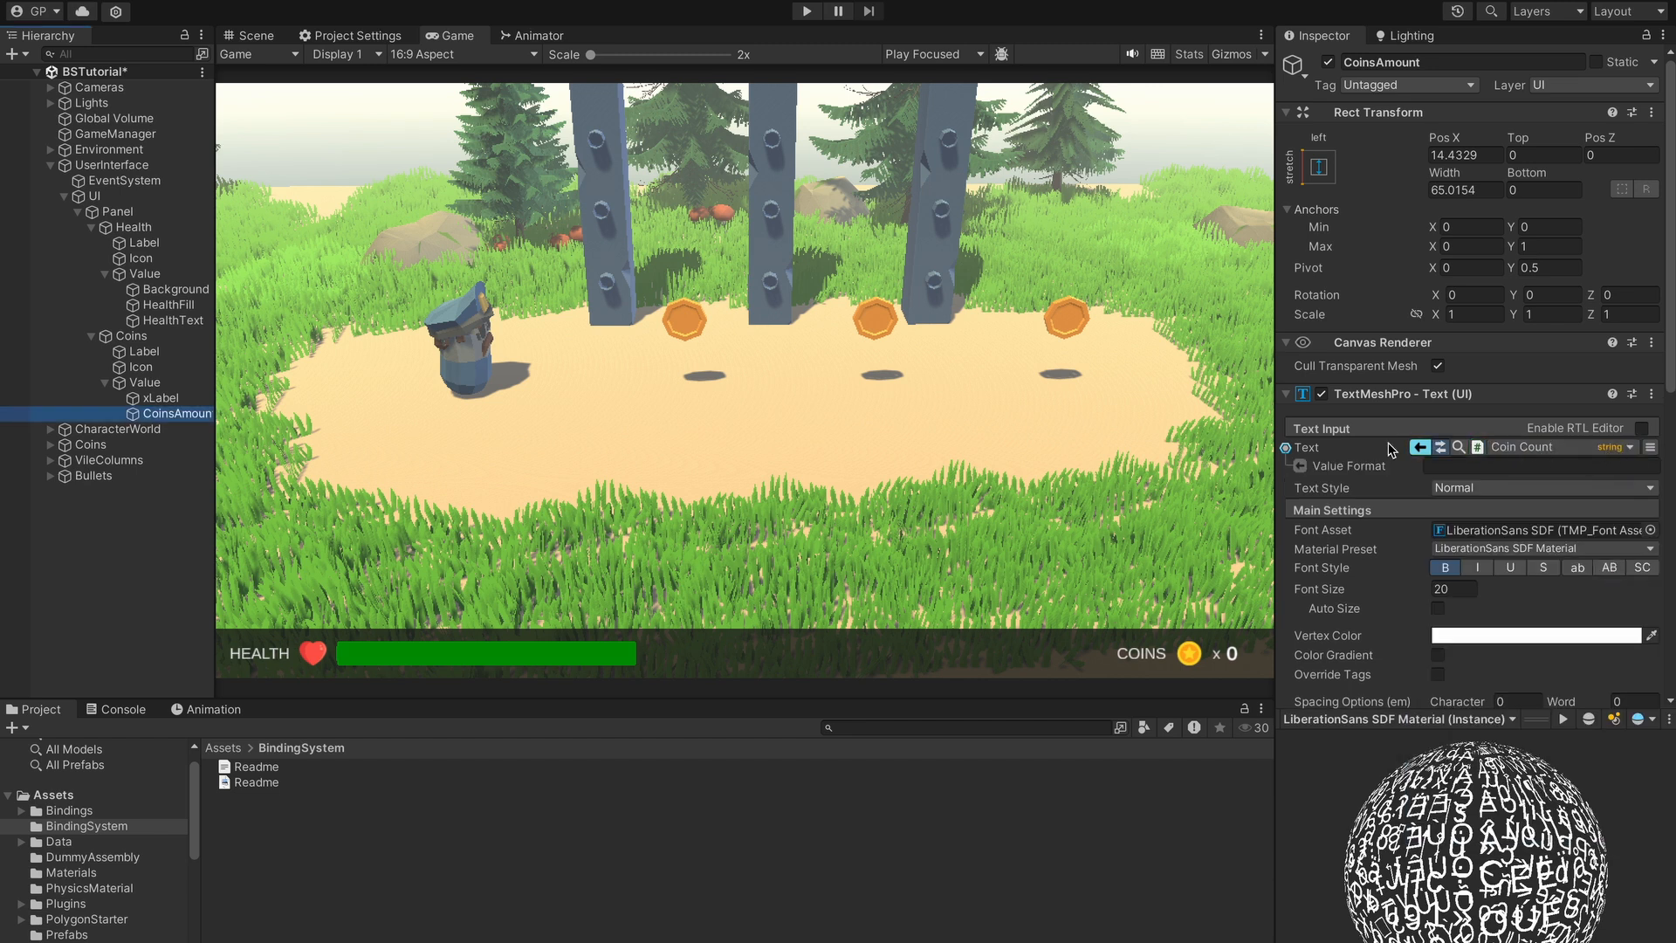
{"action": "left_click", "coordinate": [1441, 447]}
{"action": "left_click", "coordinate": [1440, 446]}
{"action": "left_click", "coordinate": [1441, 447]}
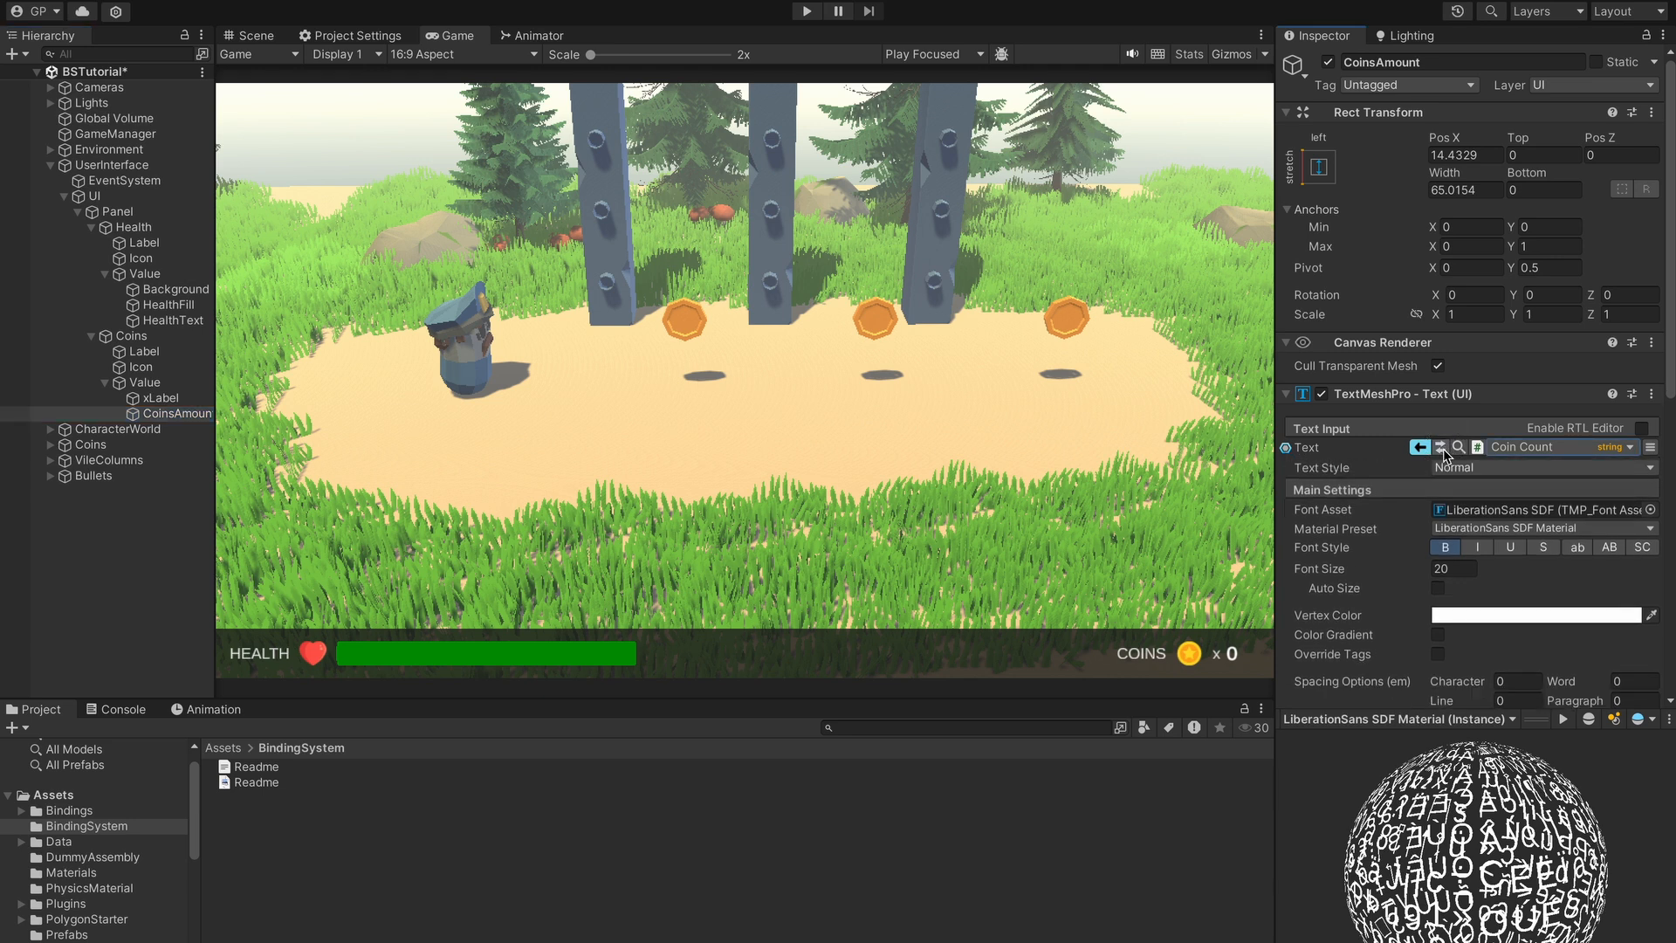
- Expand the Coin Count binding's Value Format row to see the Format String converter description
{"action": "left_click", "coordinate": [1440, 447]}
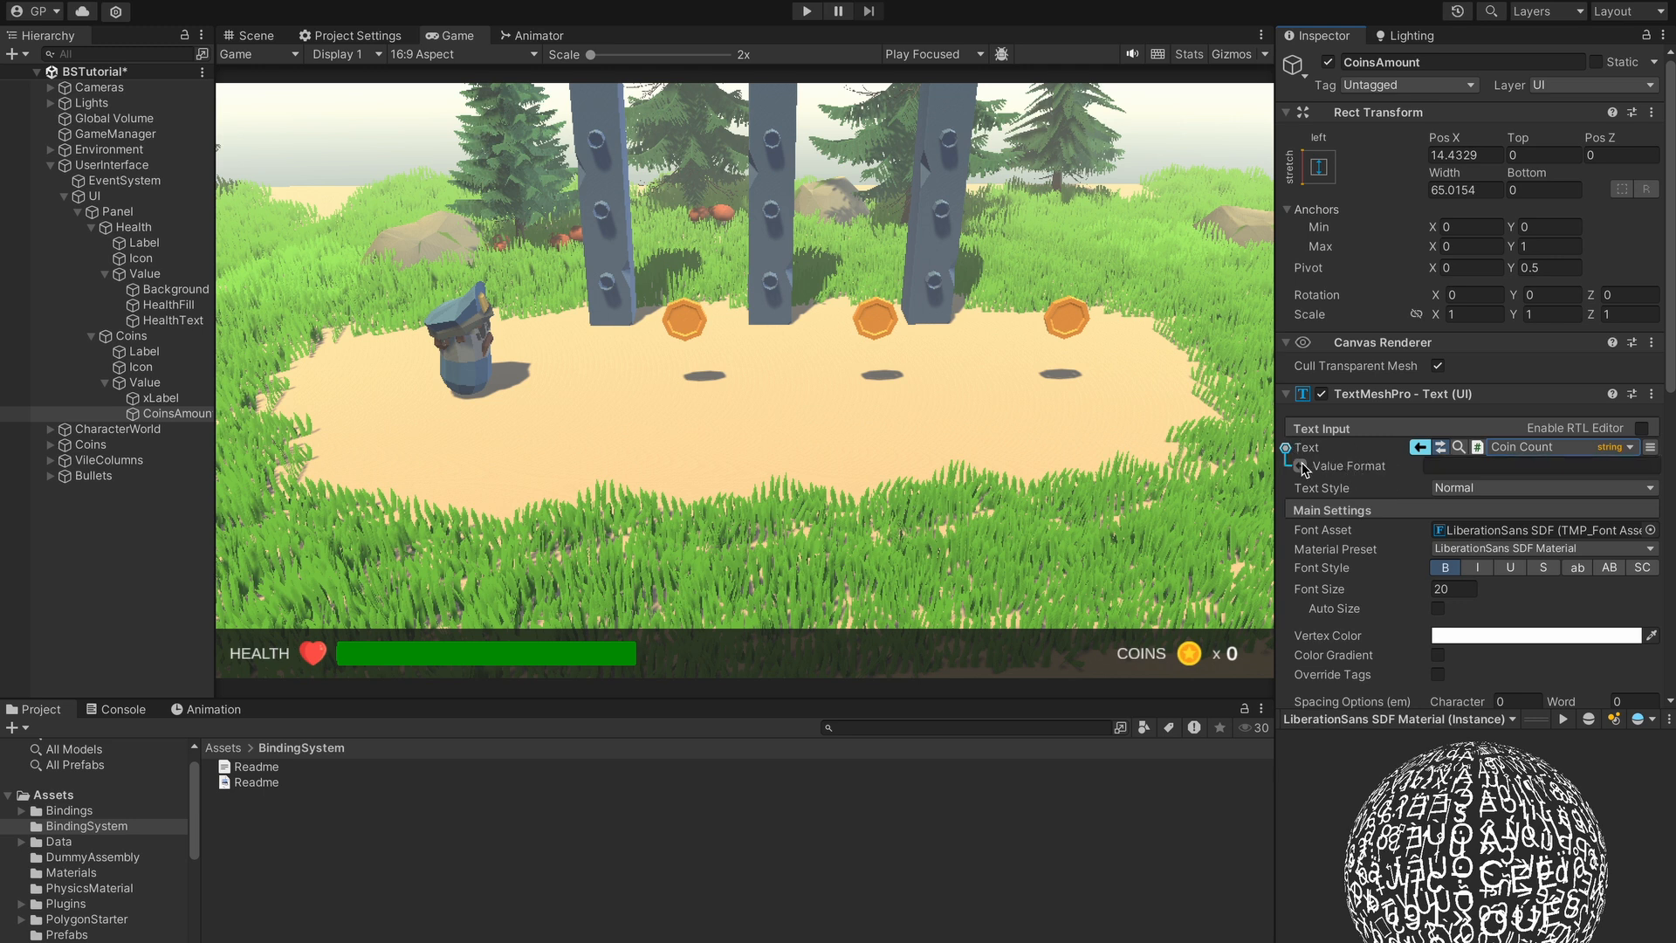
{"action": "mouse_move", "coordinate": [1304, 470]}
- Play-test, collecting coins until the counter reads x 3, then exit play mode
{"action": "left_click", "coordinate": [807, 11]}
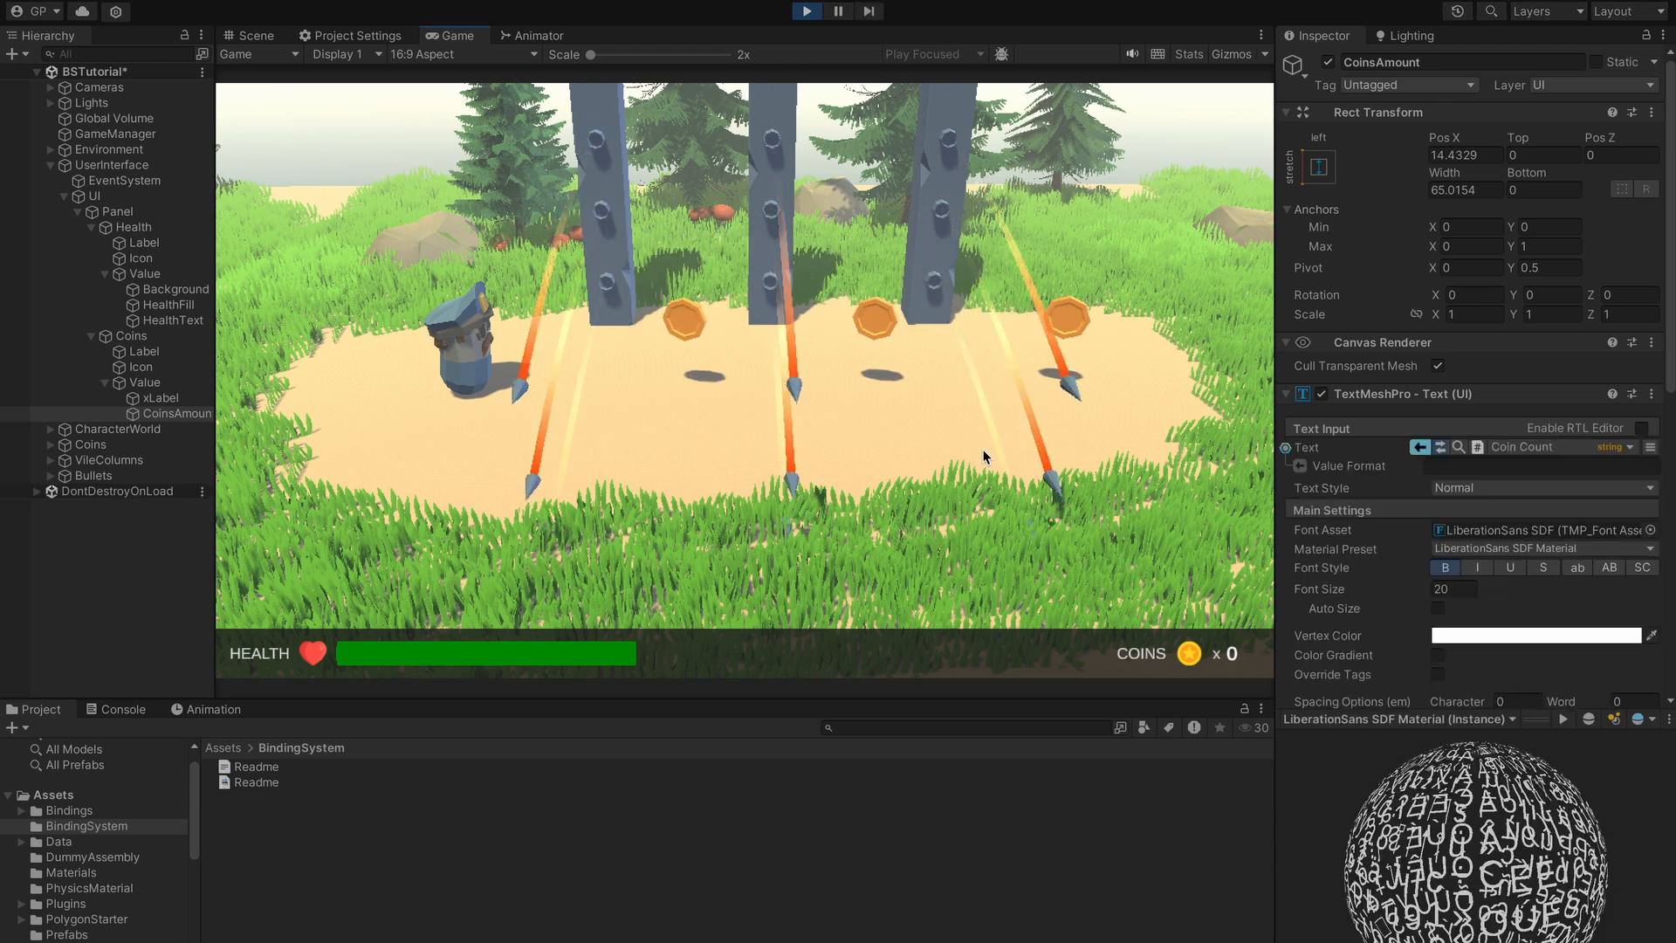
{"action": "key", "text": "d"}
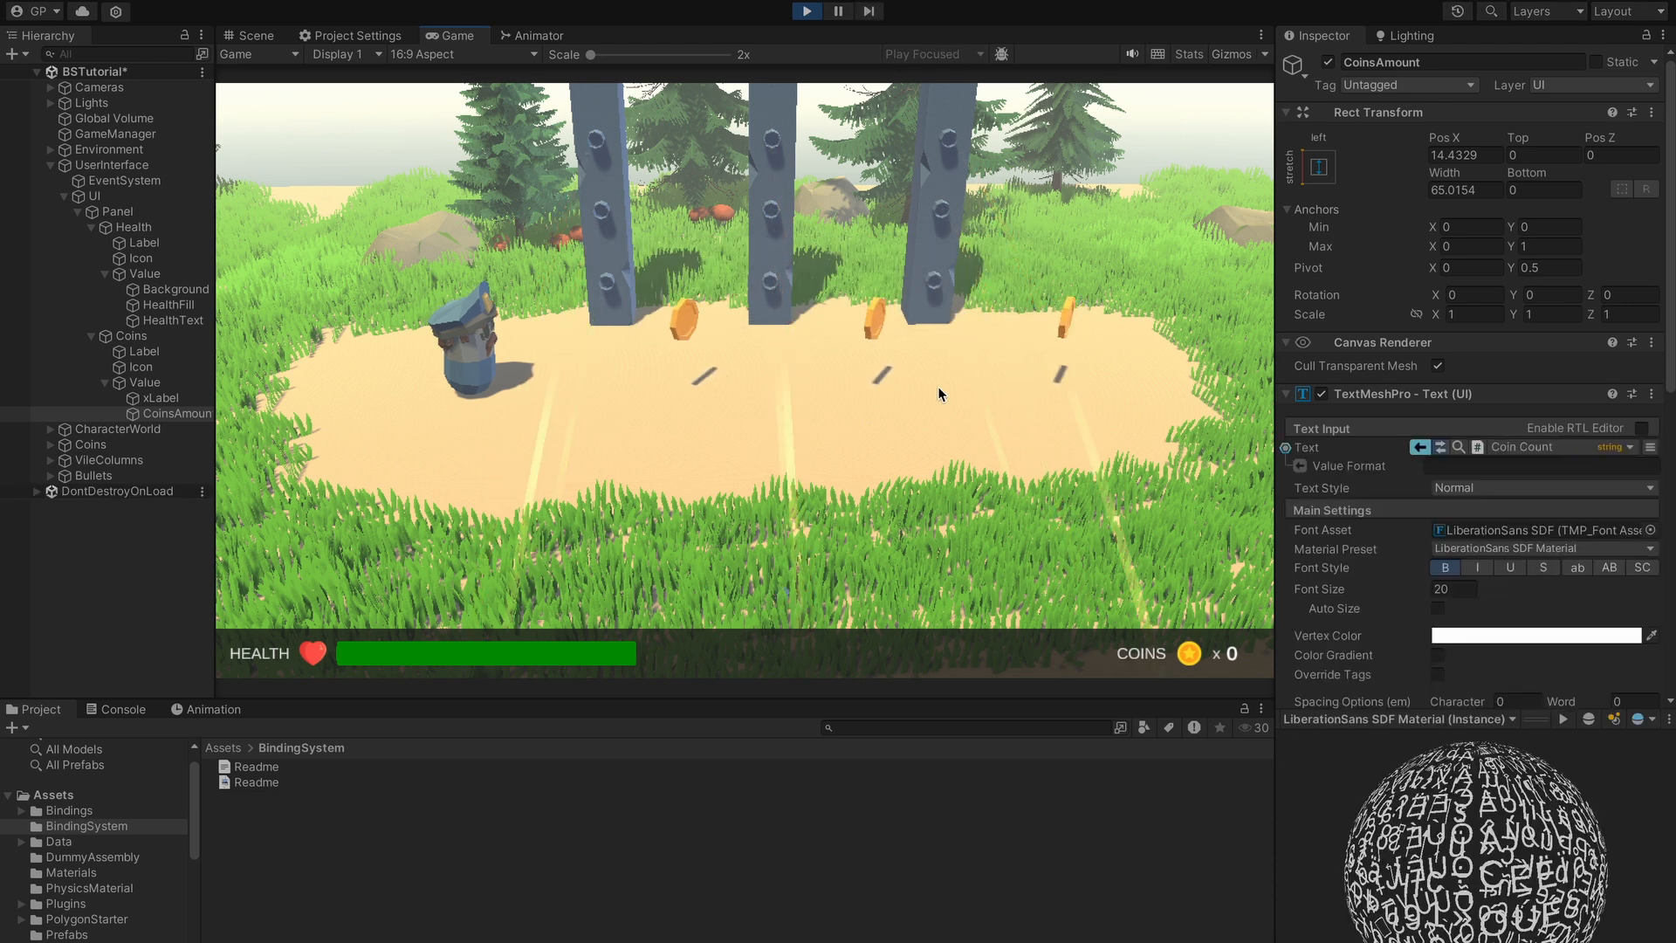
{"action": "key", "text": "d"}
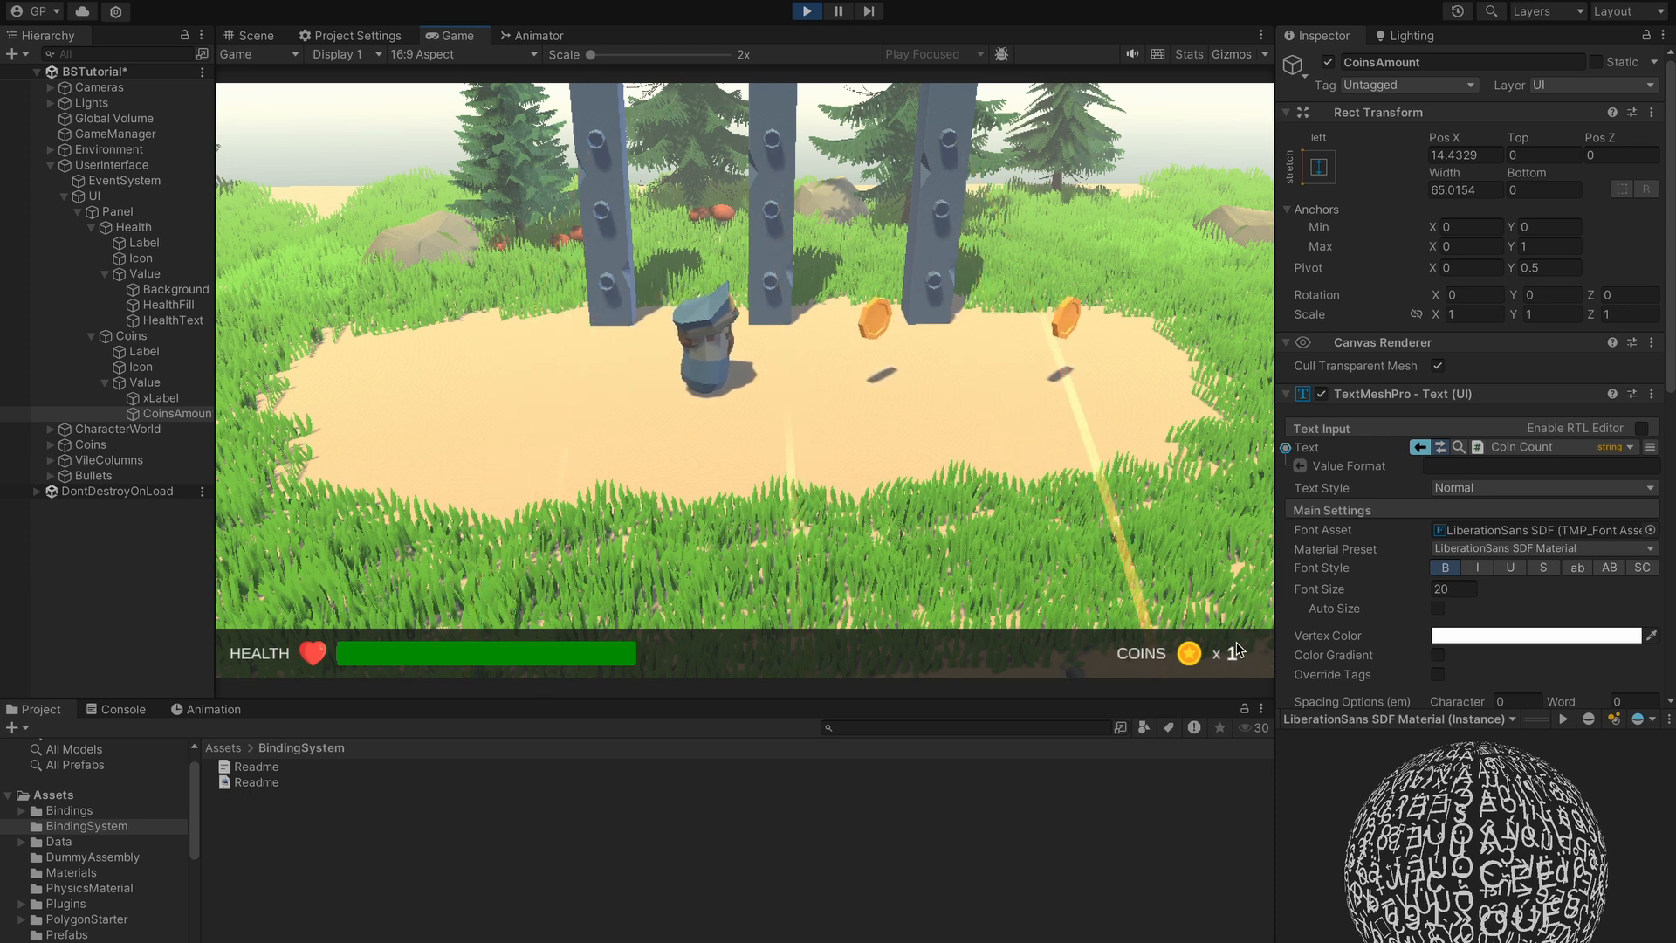
{"action": "key", "text": "d"}
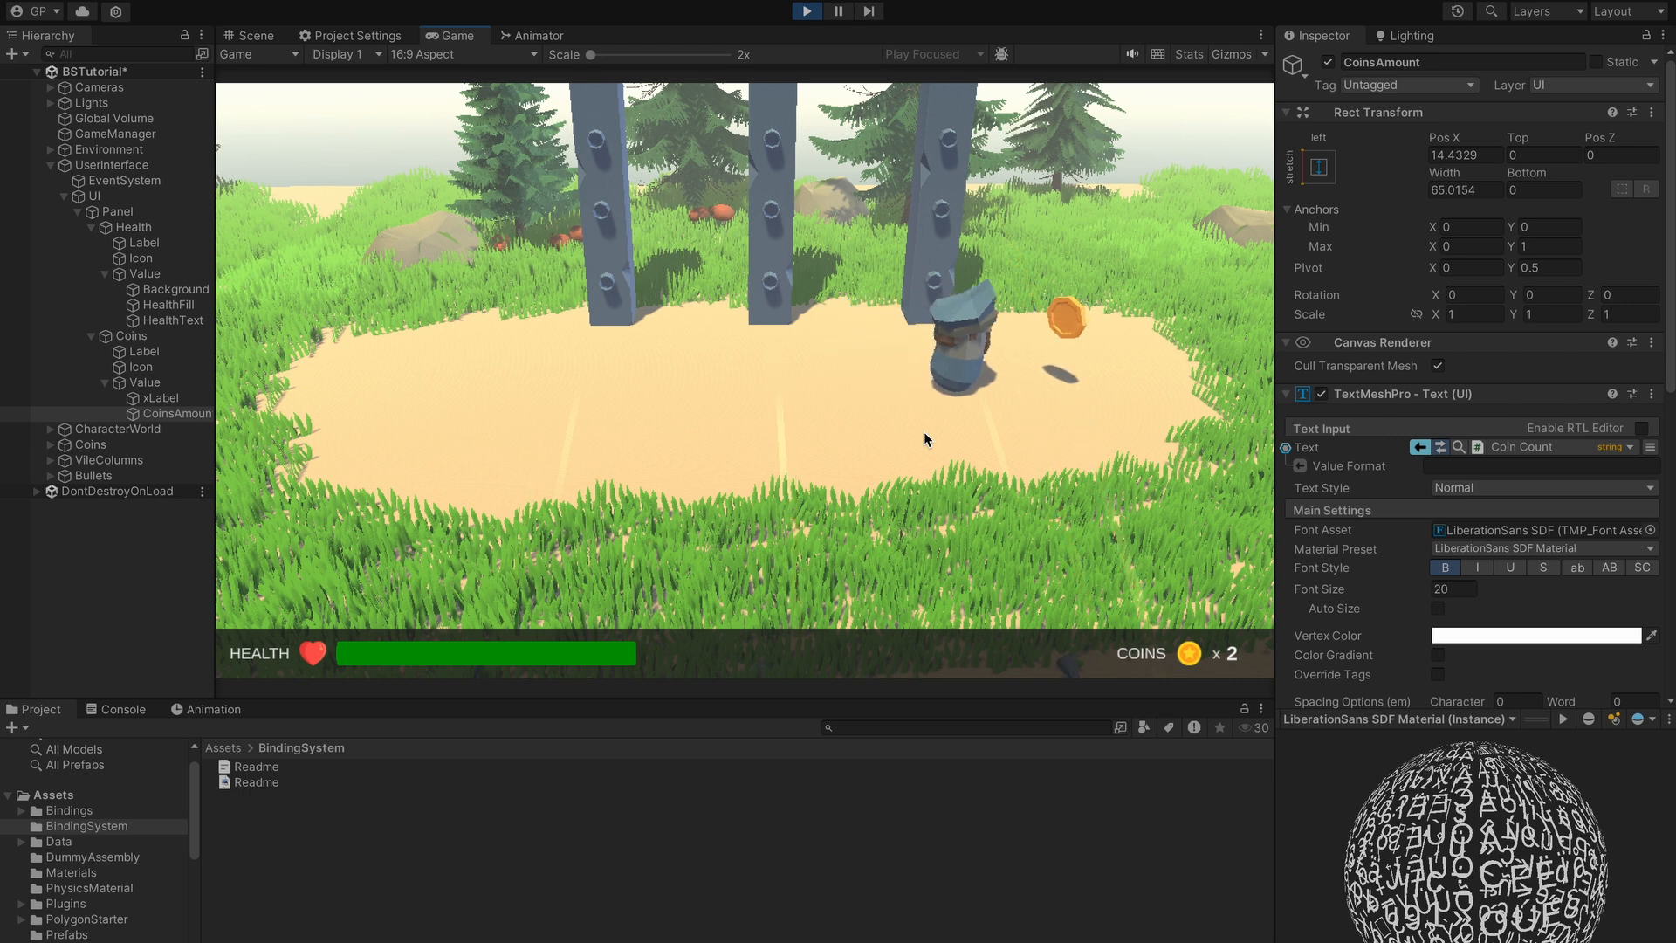
{"action": "key", "text": "a"}
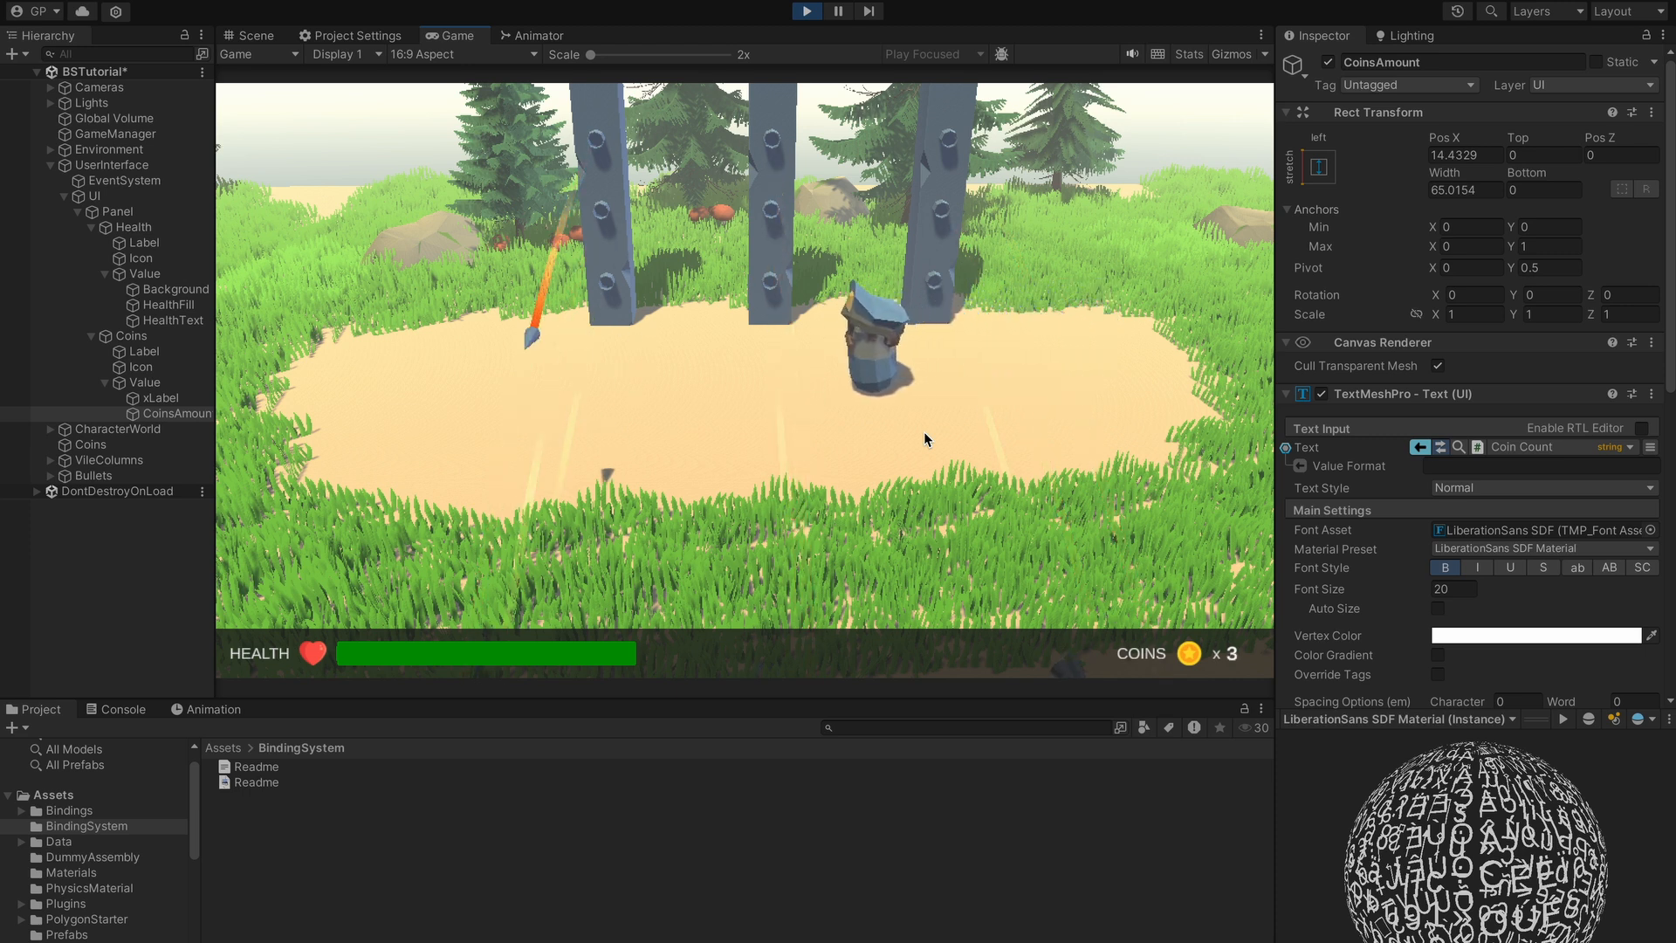
{"action": "key", "text": "a"}
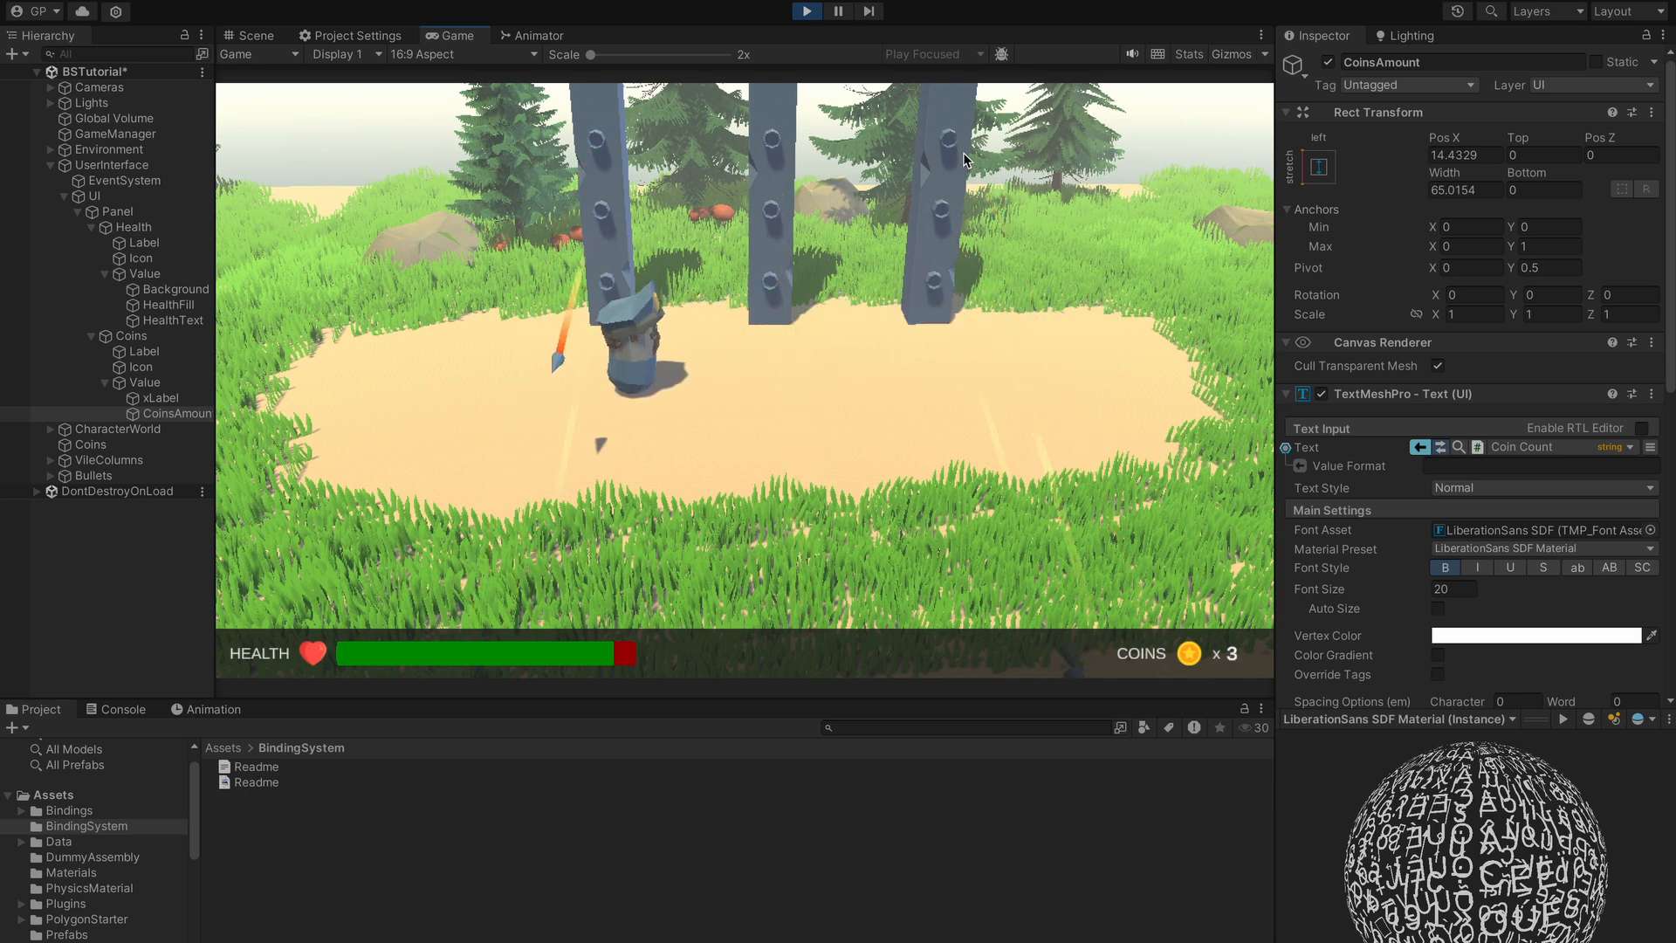
{"action": "left_click", "coordinate": [807, 10]}
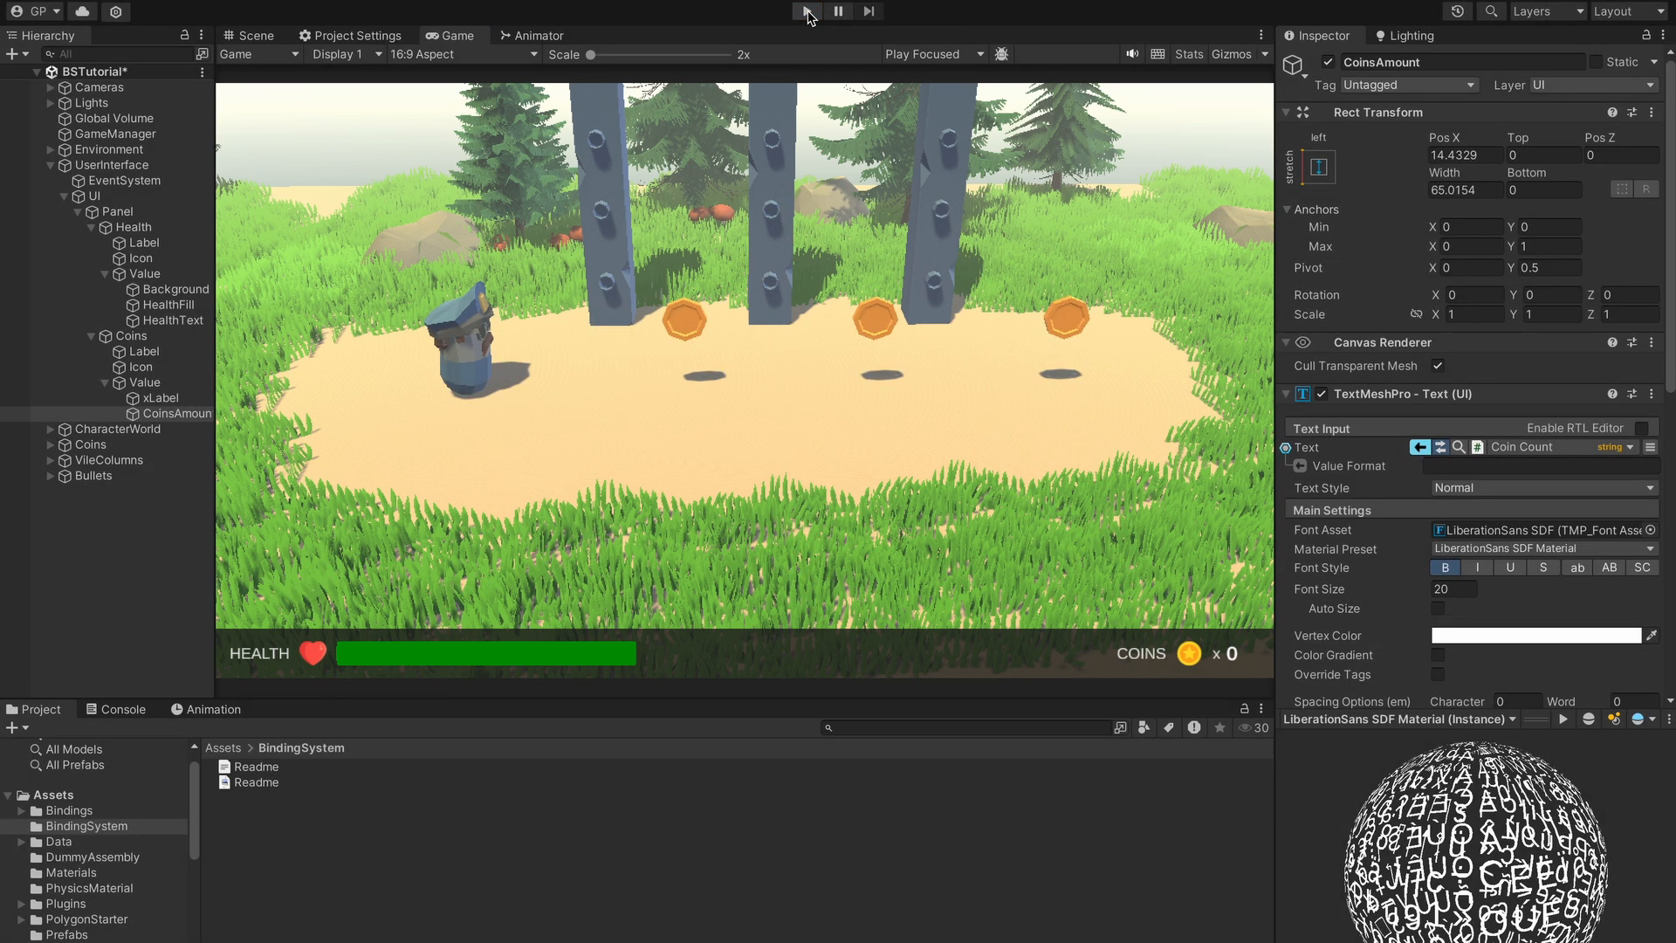
- Add a String Format modifier to the CoinsAmount Text binding from its Bind Menu
{"action": "left_click", "coordinate": [1650, 447]}
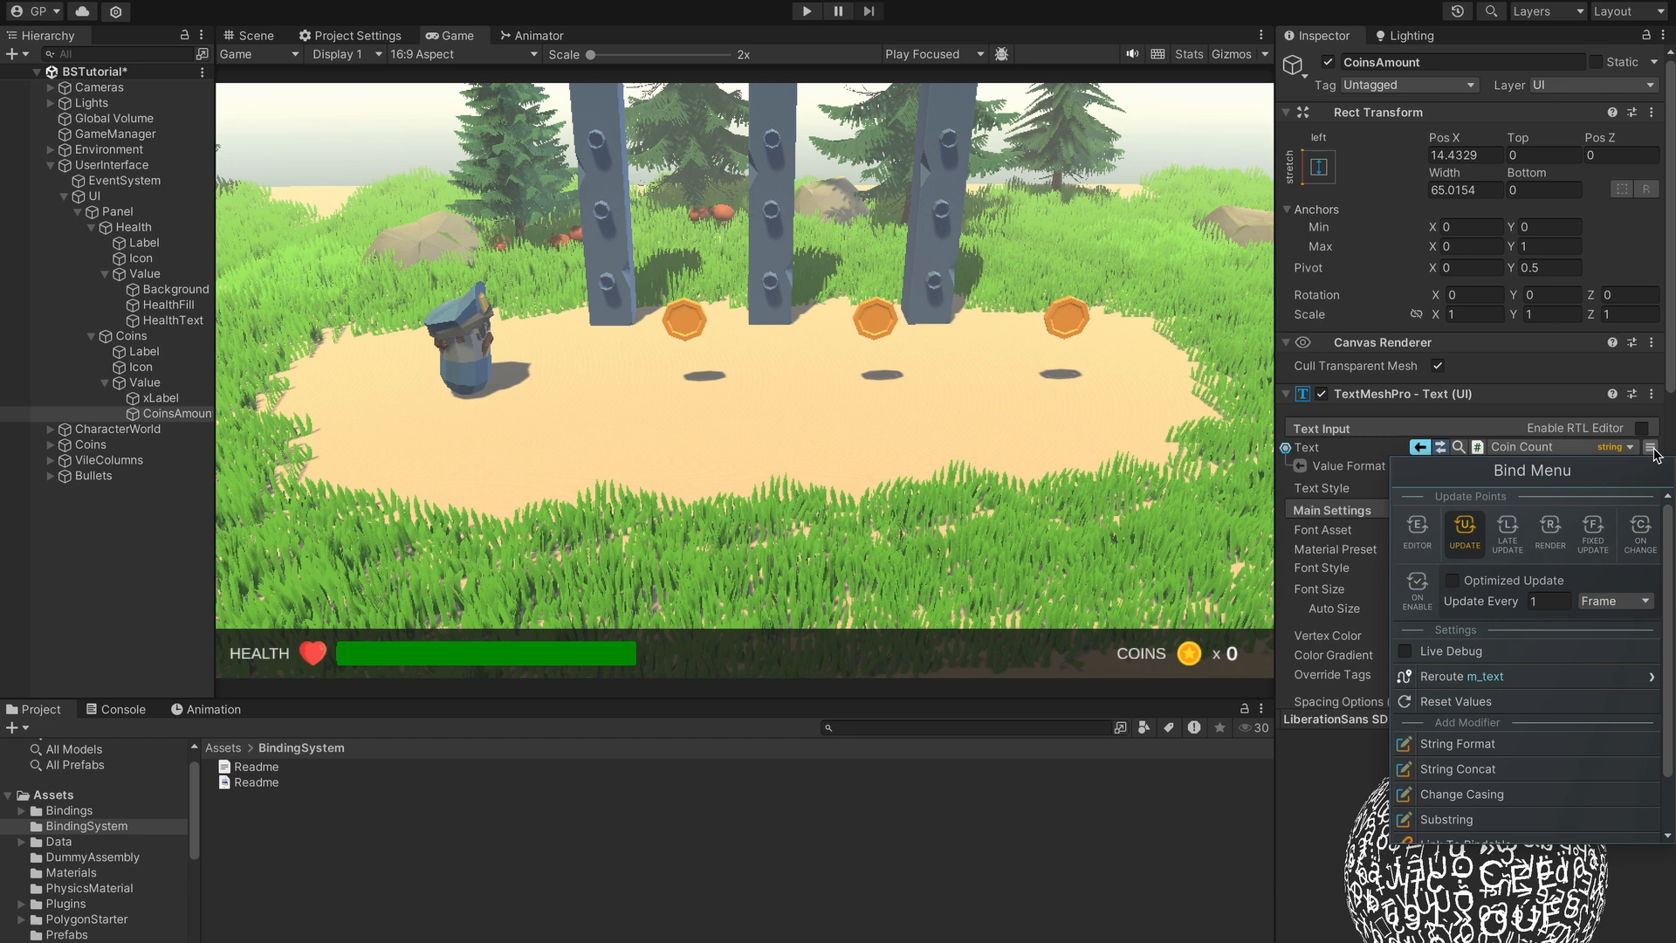
{"action": "scroll", "coordinate": [1489, 777], "scroll_direction": "down", "scroll_amount": 2}
{"action": "scroll", "coordinate": [1490, 777], "scroll_direction": "down", "scroll_amount": 1}
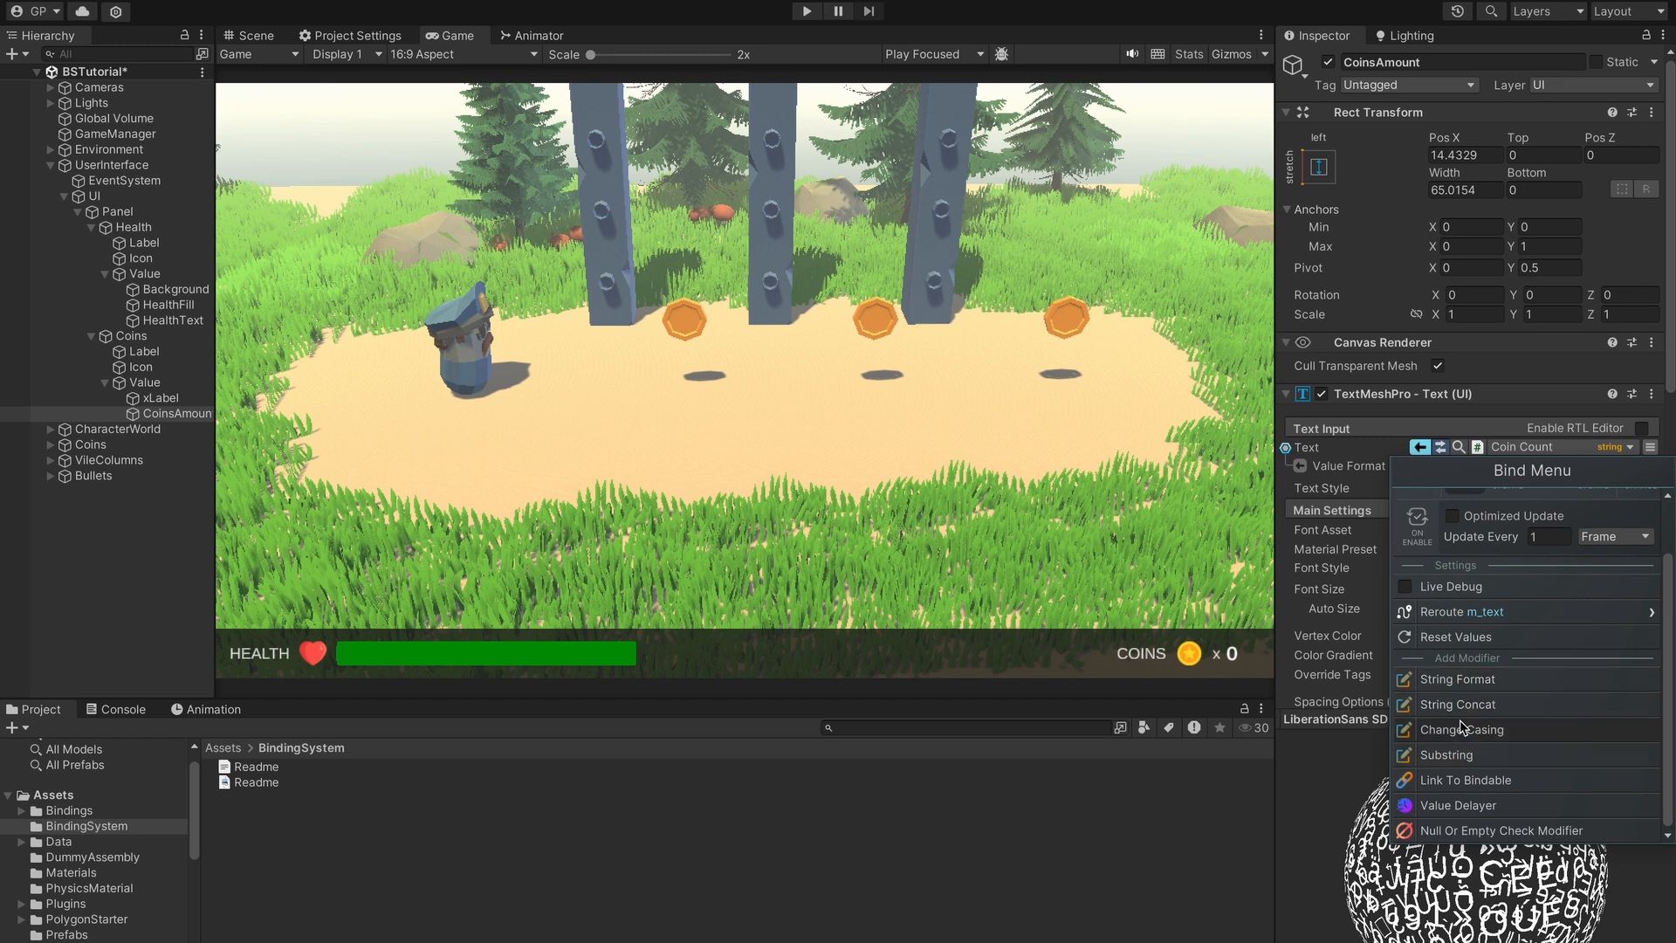
{"action": "left_click", "coordinate": [1456, 680]}
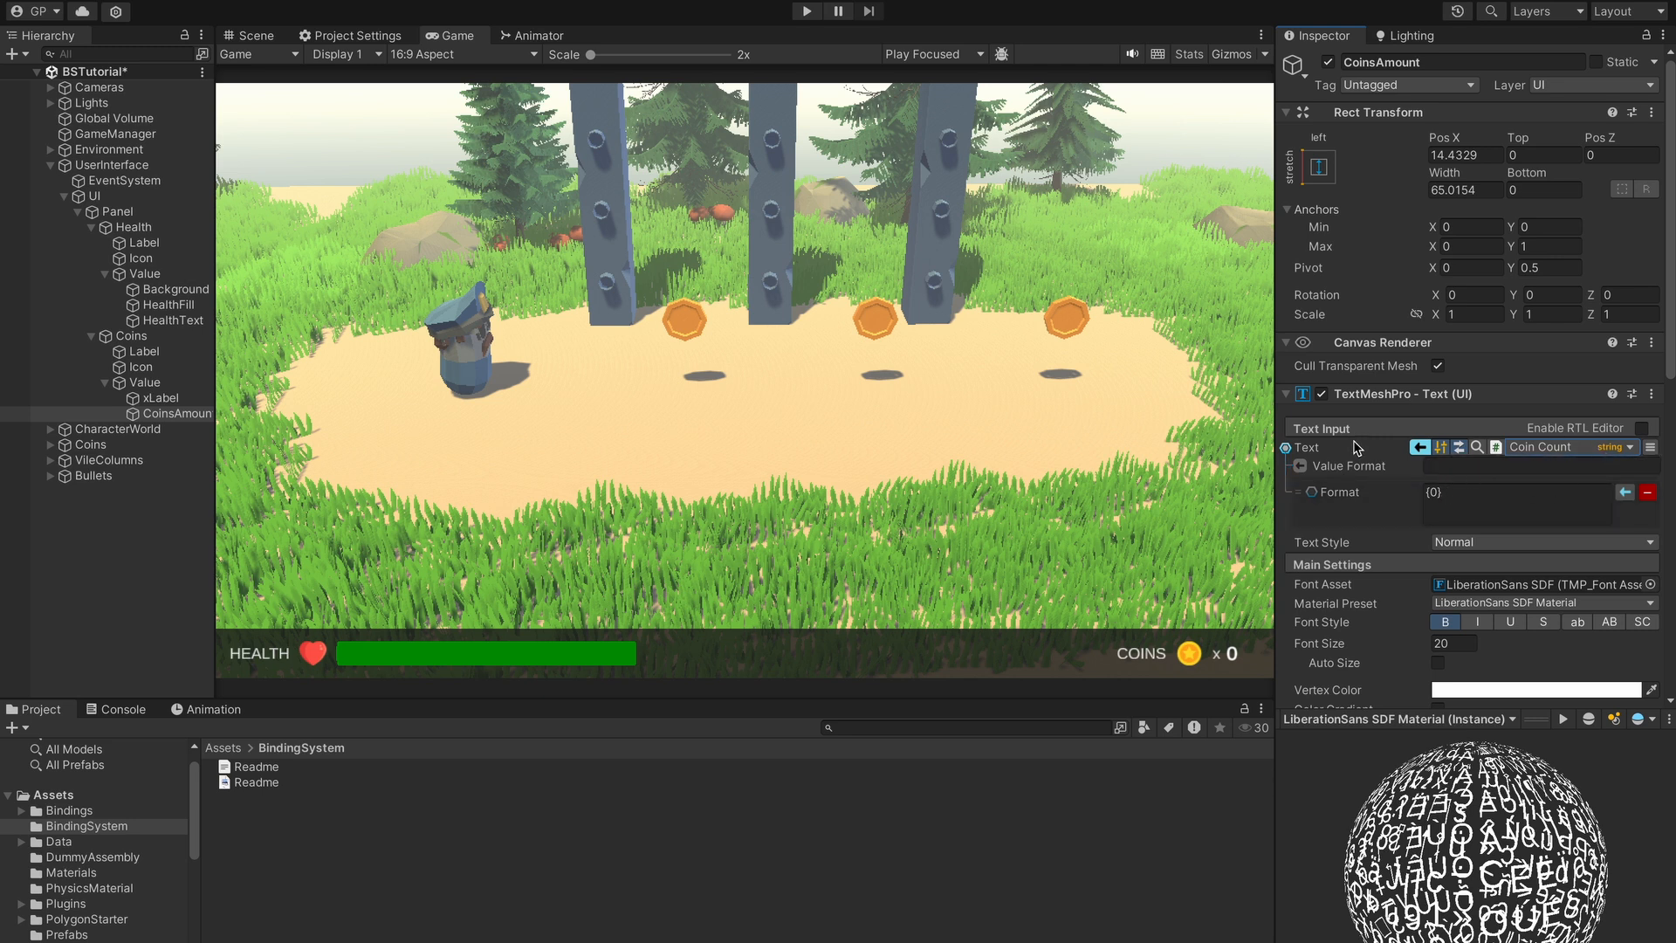
- Delete 0.00 from the coin text's Value Format field
{"action": "left_click", "coordinate": [1491, 467]}
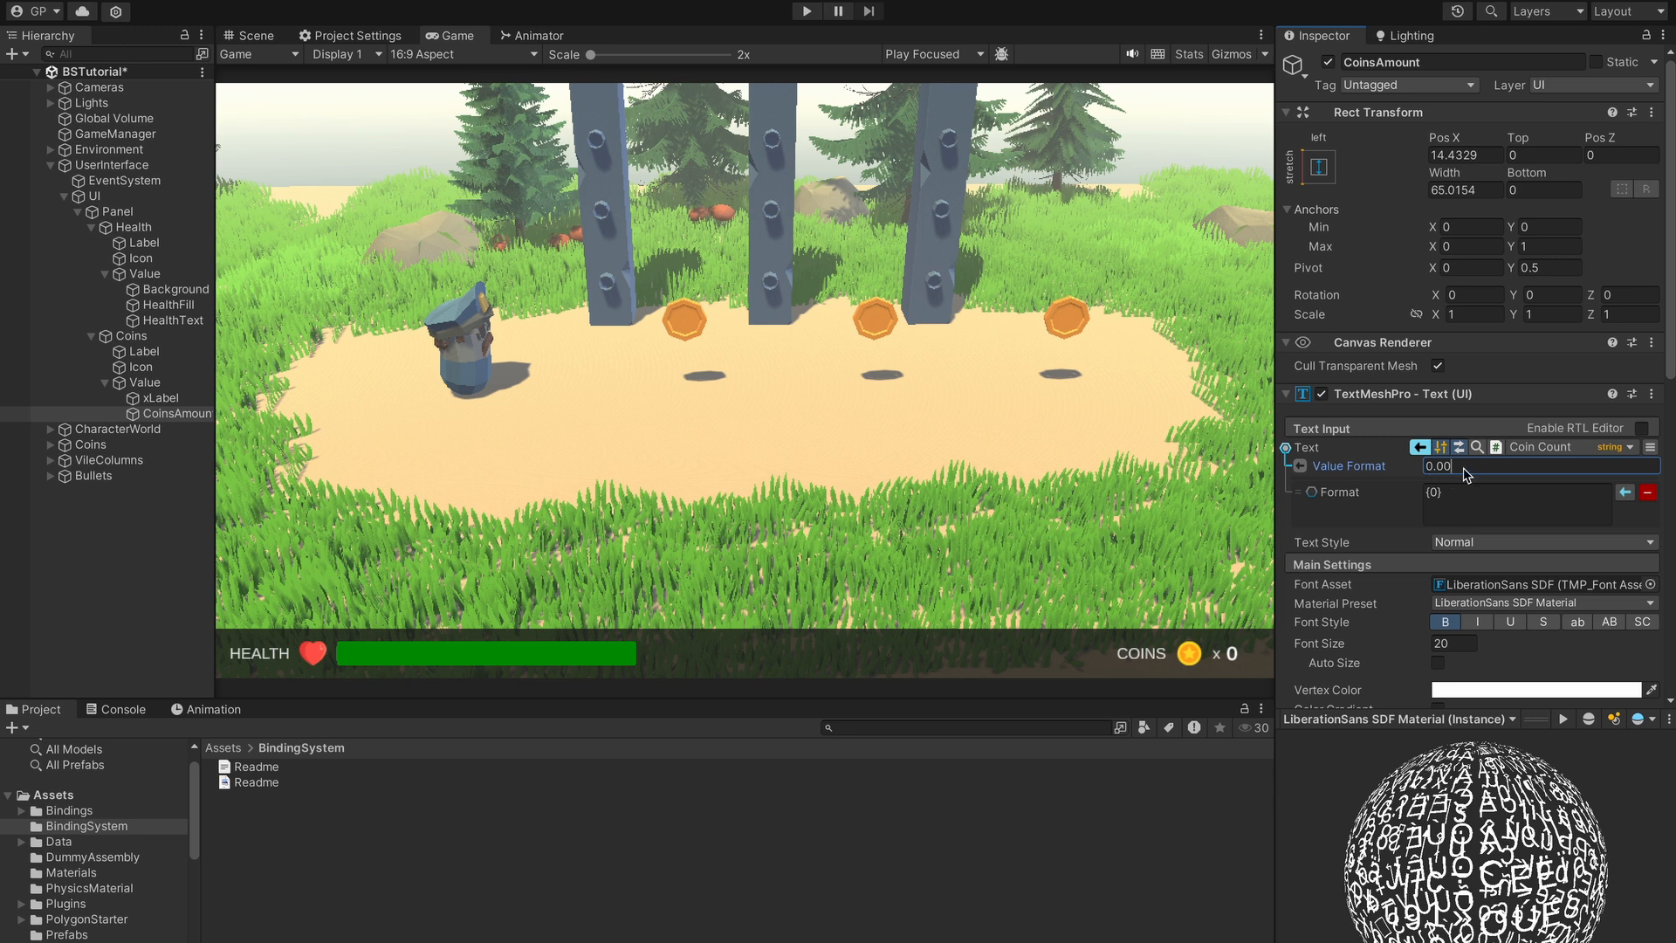
{"action": "left_click_drag", "start_coordinate": [1449, 469], "coordinate": [1421, 472]}
{"action": "key", "text": "BackSpace"}
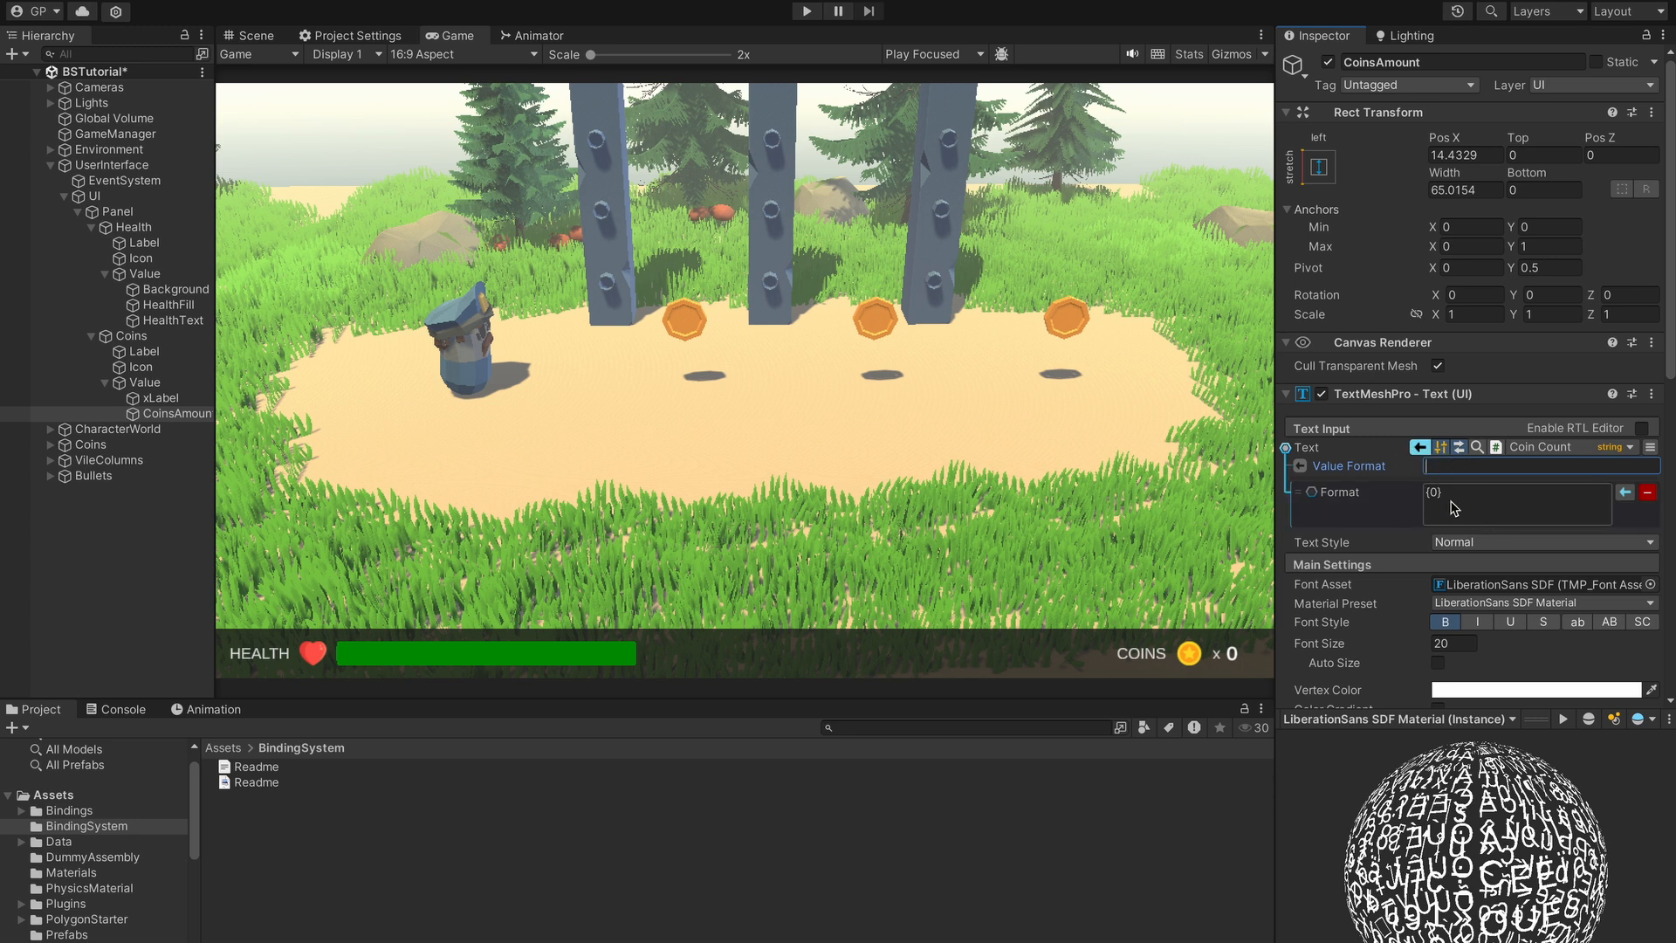
- Replace Coins with CCs so the Format reads CCs {0}, then start play mode
{"action": "left_click", "coordinate": [1466, 511]}
{"action": "left_click", "coordinate": [1463, 504]}
{"action": "double_click", "coordinate": [1450, 512]}
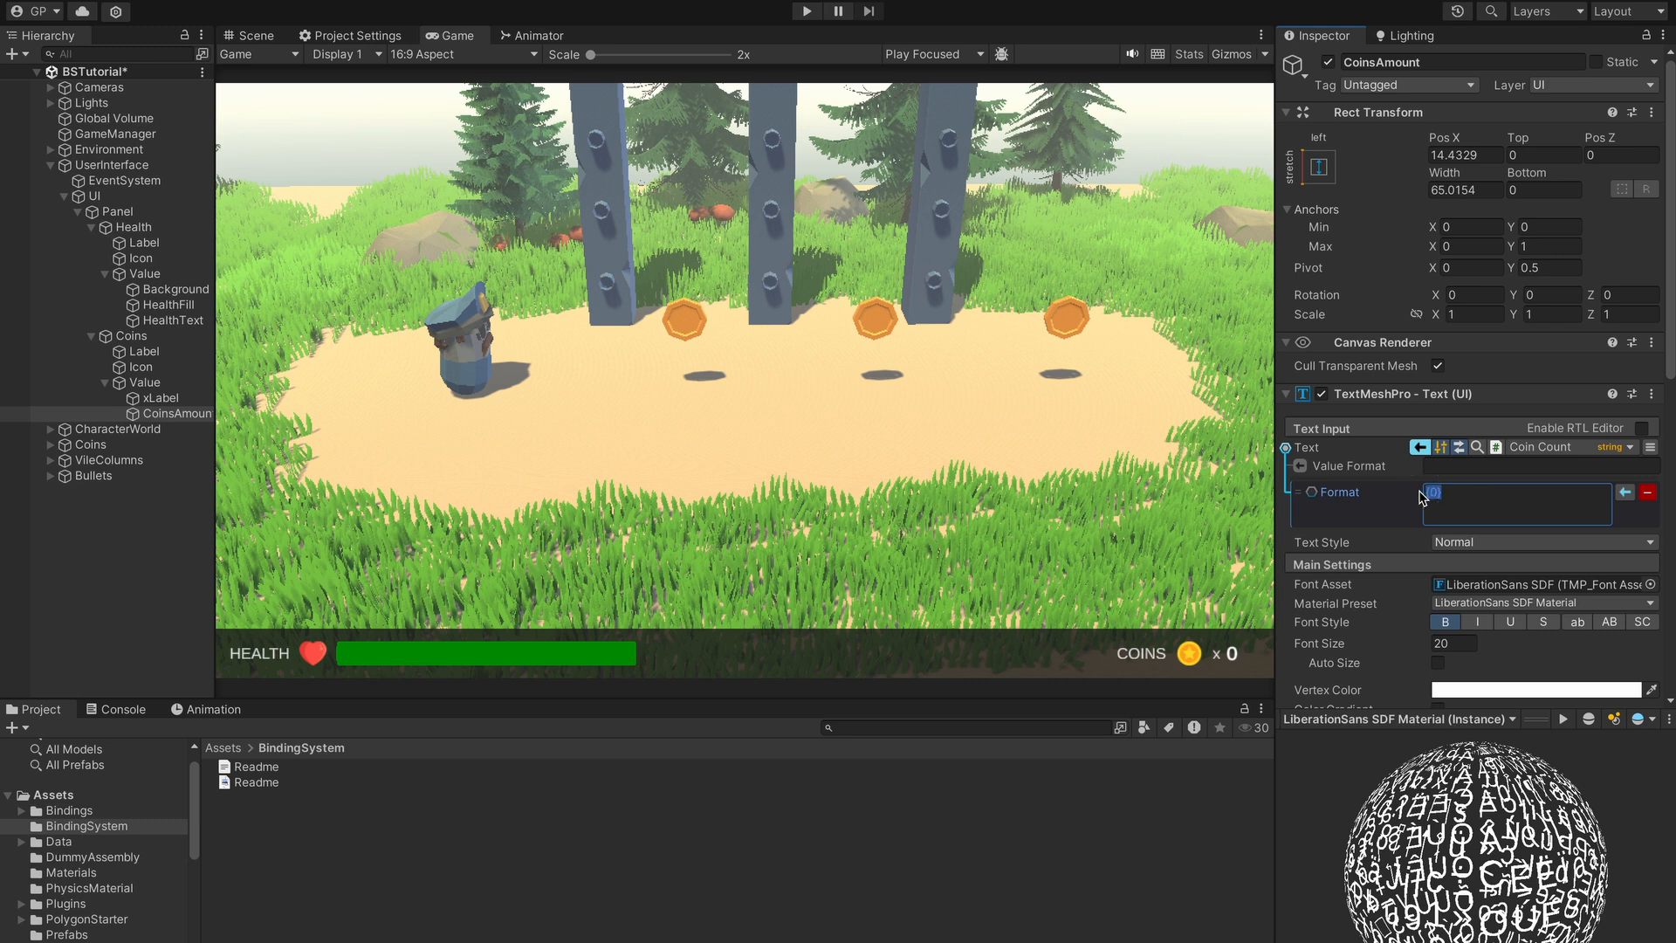
{"action": "left_click", "coordinate": [1452, 512]}
{"action": "double_click", "coordinate": [1441, 493]}
{"action": "type", "text": "CCs"}
{"action": "left_click", "coordinate": [806, 11]}
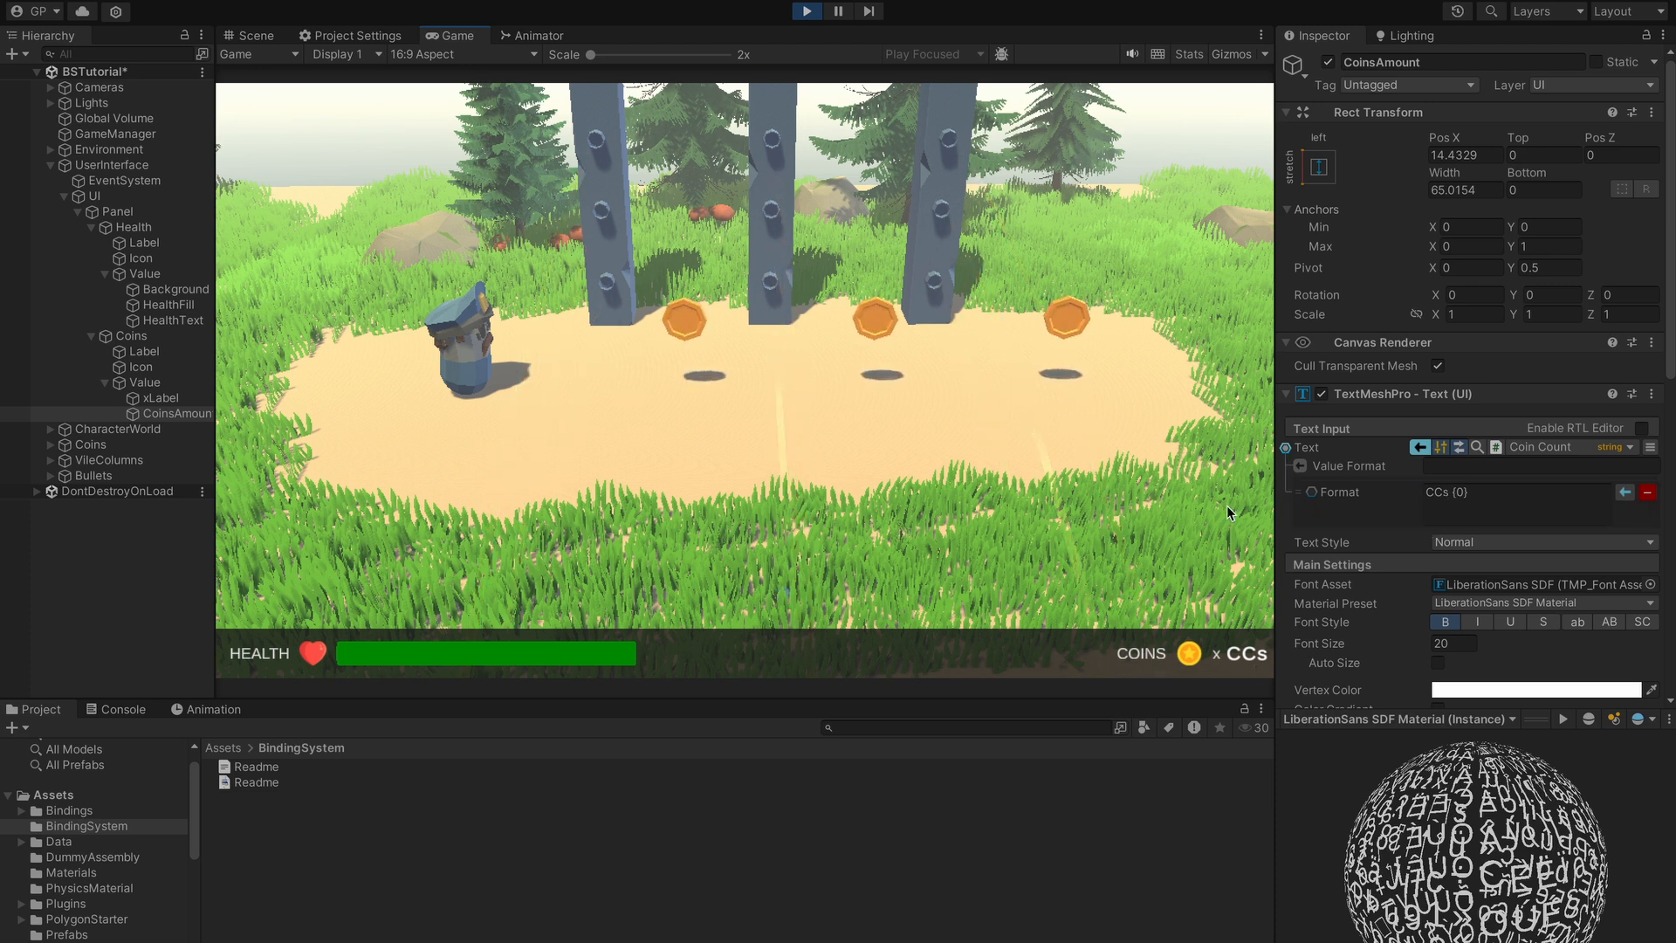
- Shift the Coins HUD group left to Pos X -143.34
{"action": "key", "text": "d"}
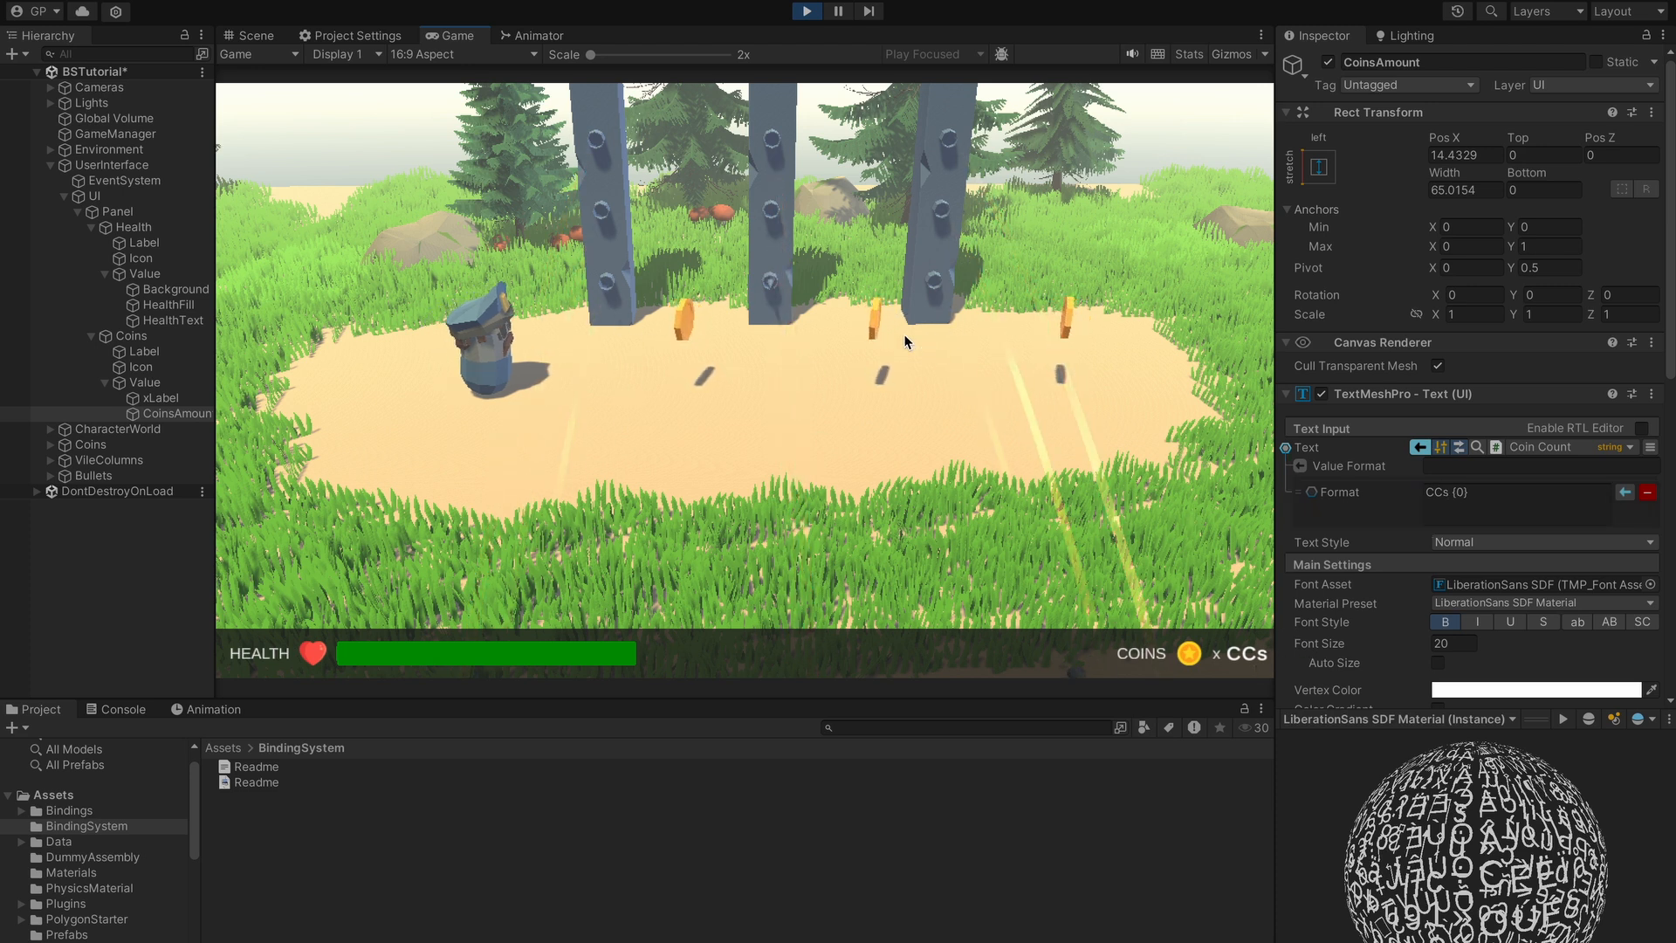
{"action": "left_click", "coordinate": [152, 384]}
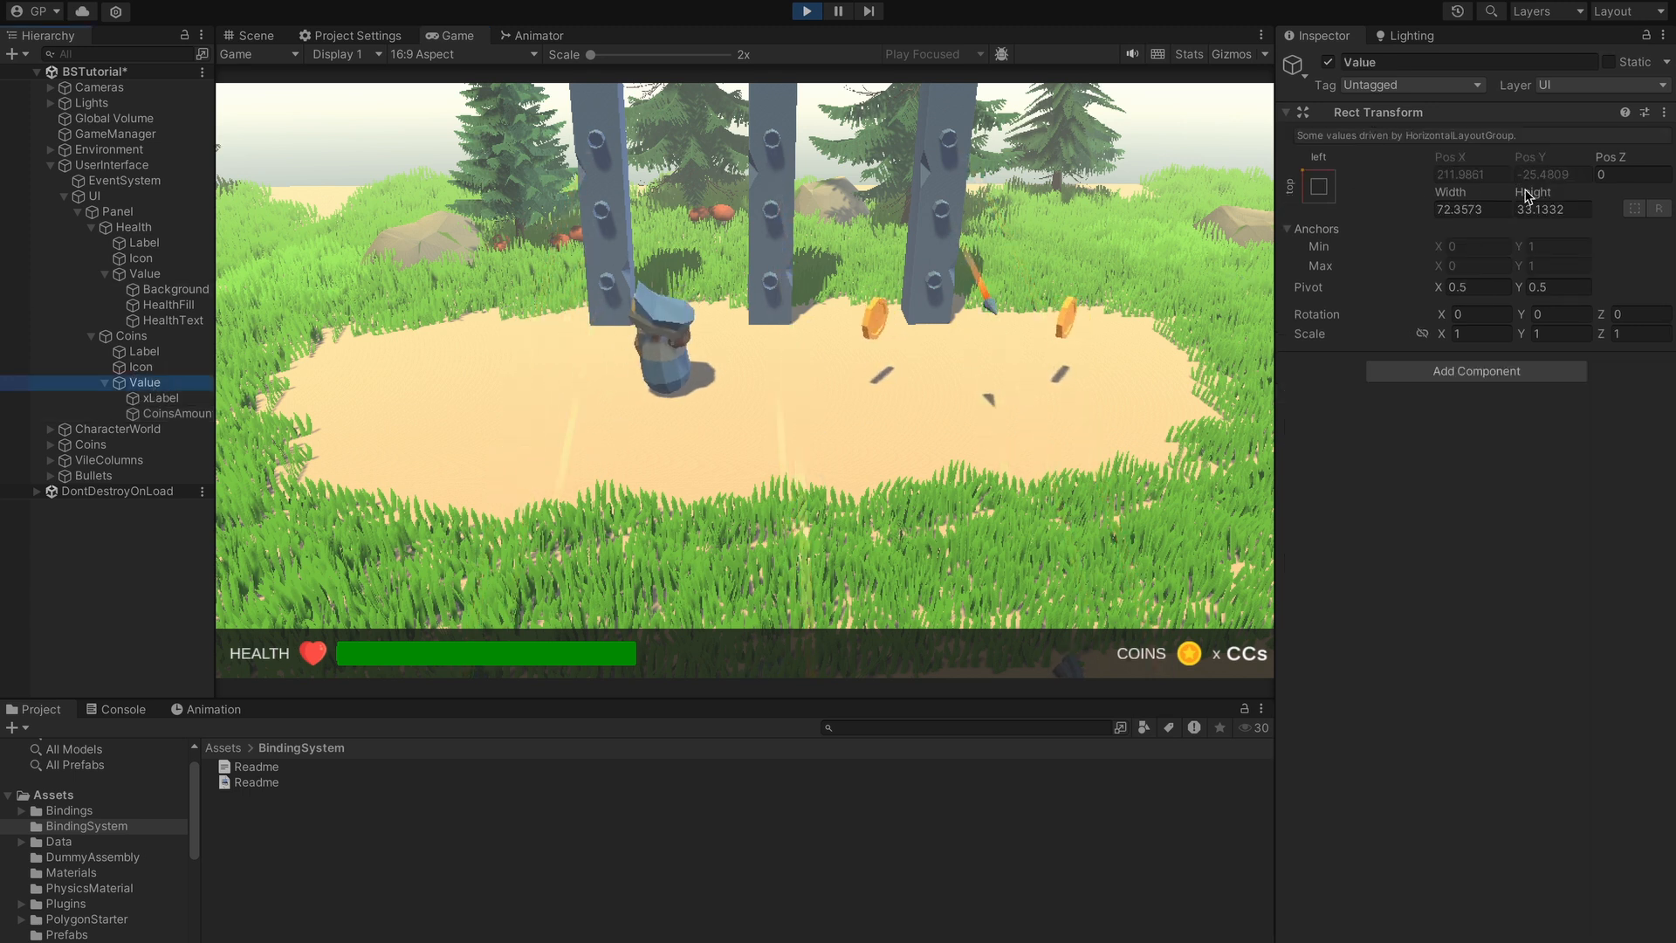
{"action": "left_click", "coordinate": [132, 336]}
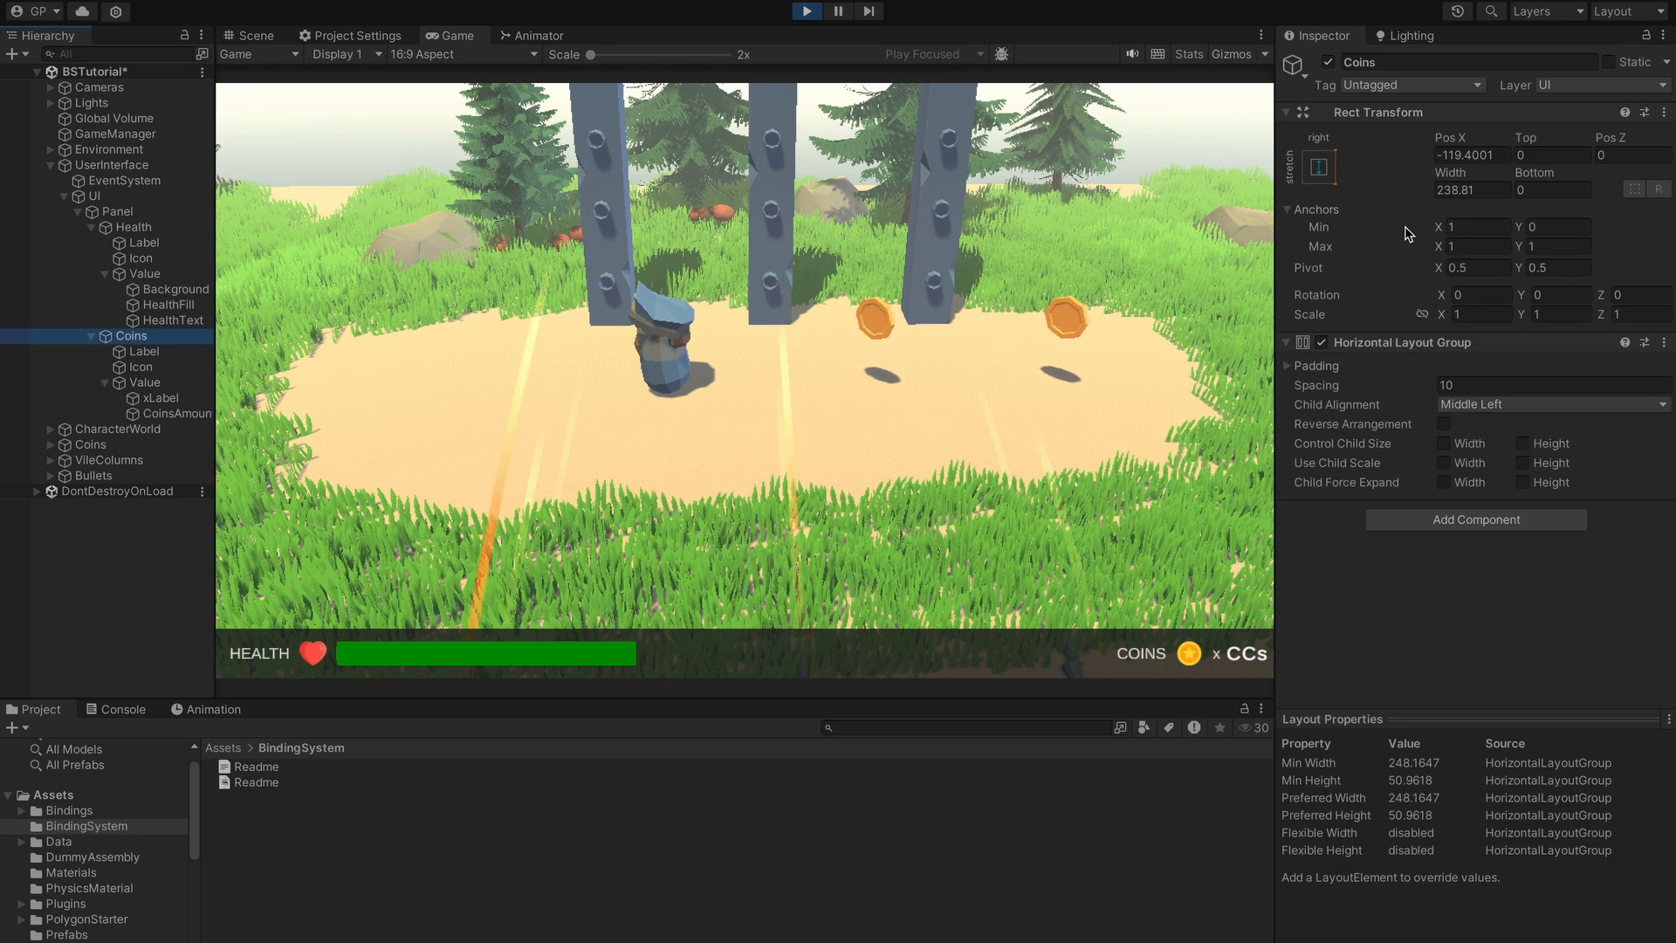
{"action": "left_click", "coordinate": [1457, 139]}
{"action": "left_click_drag", "start_coordinate": [1459, 140], "coordinate": [1388, 144]}
- Collect the remaining coins until the counter reads CCs 3
{"action": "left_click", "coordinate": [708, 265]}
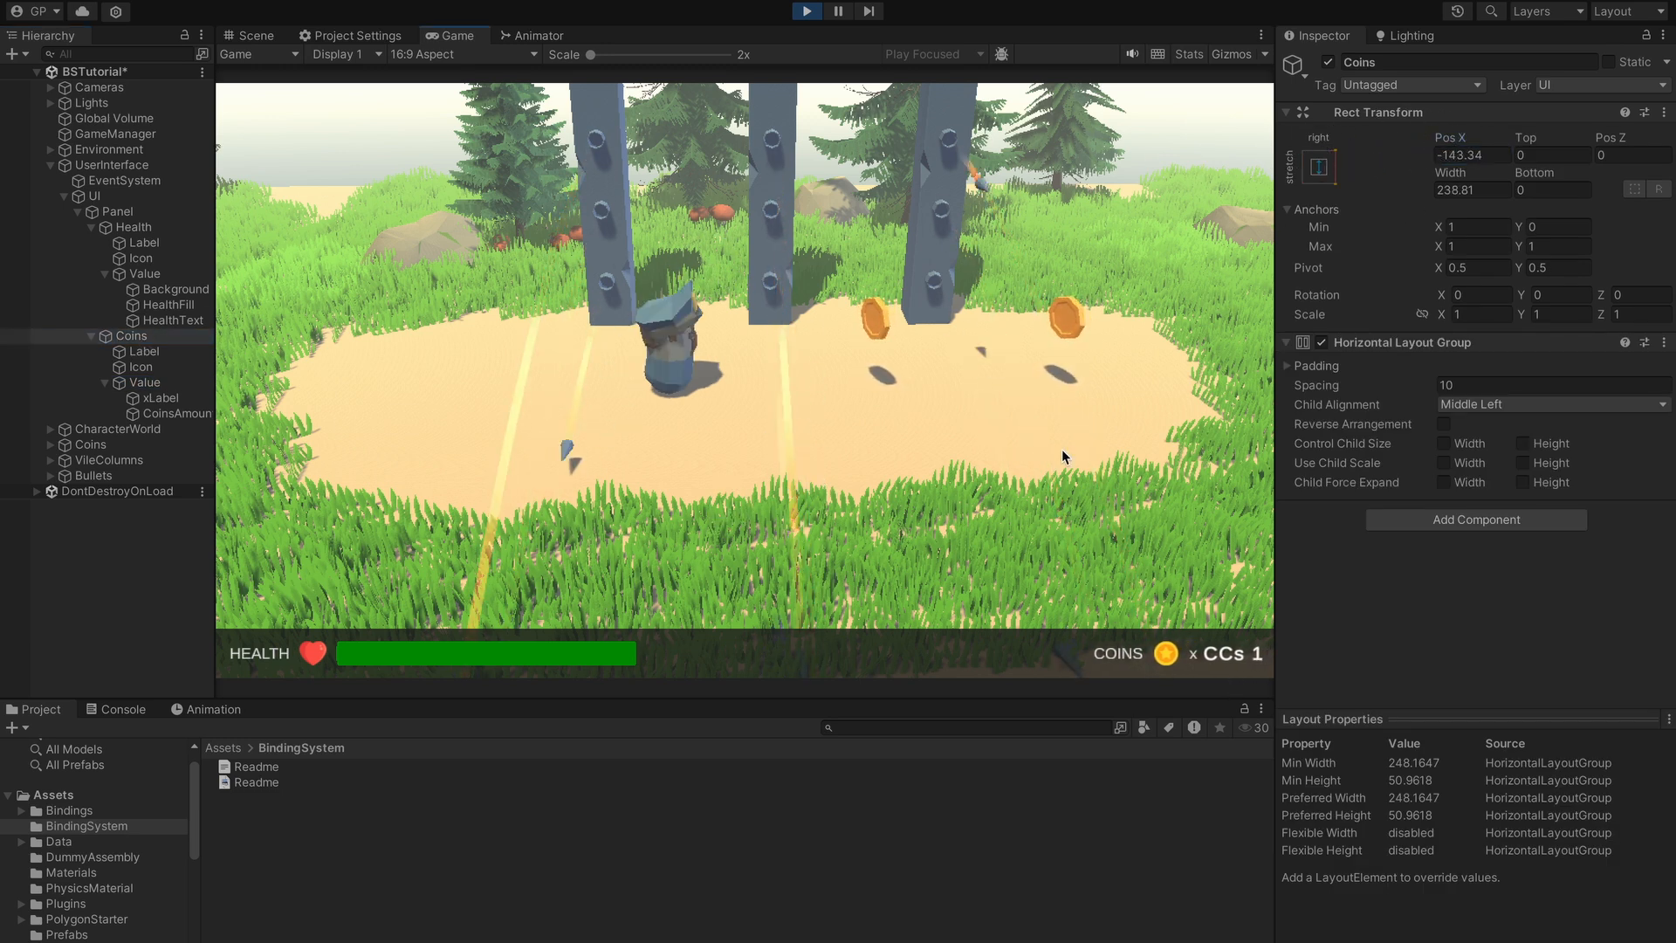
{"action": "key", "text": "d"}
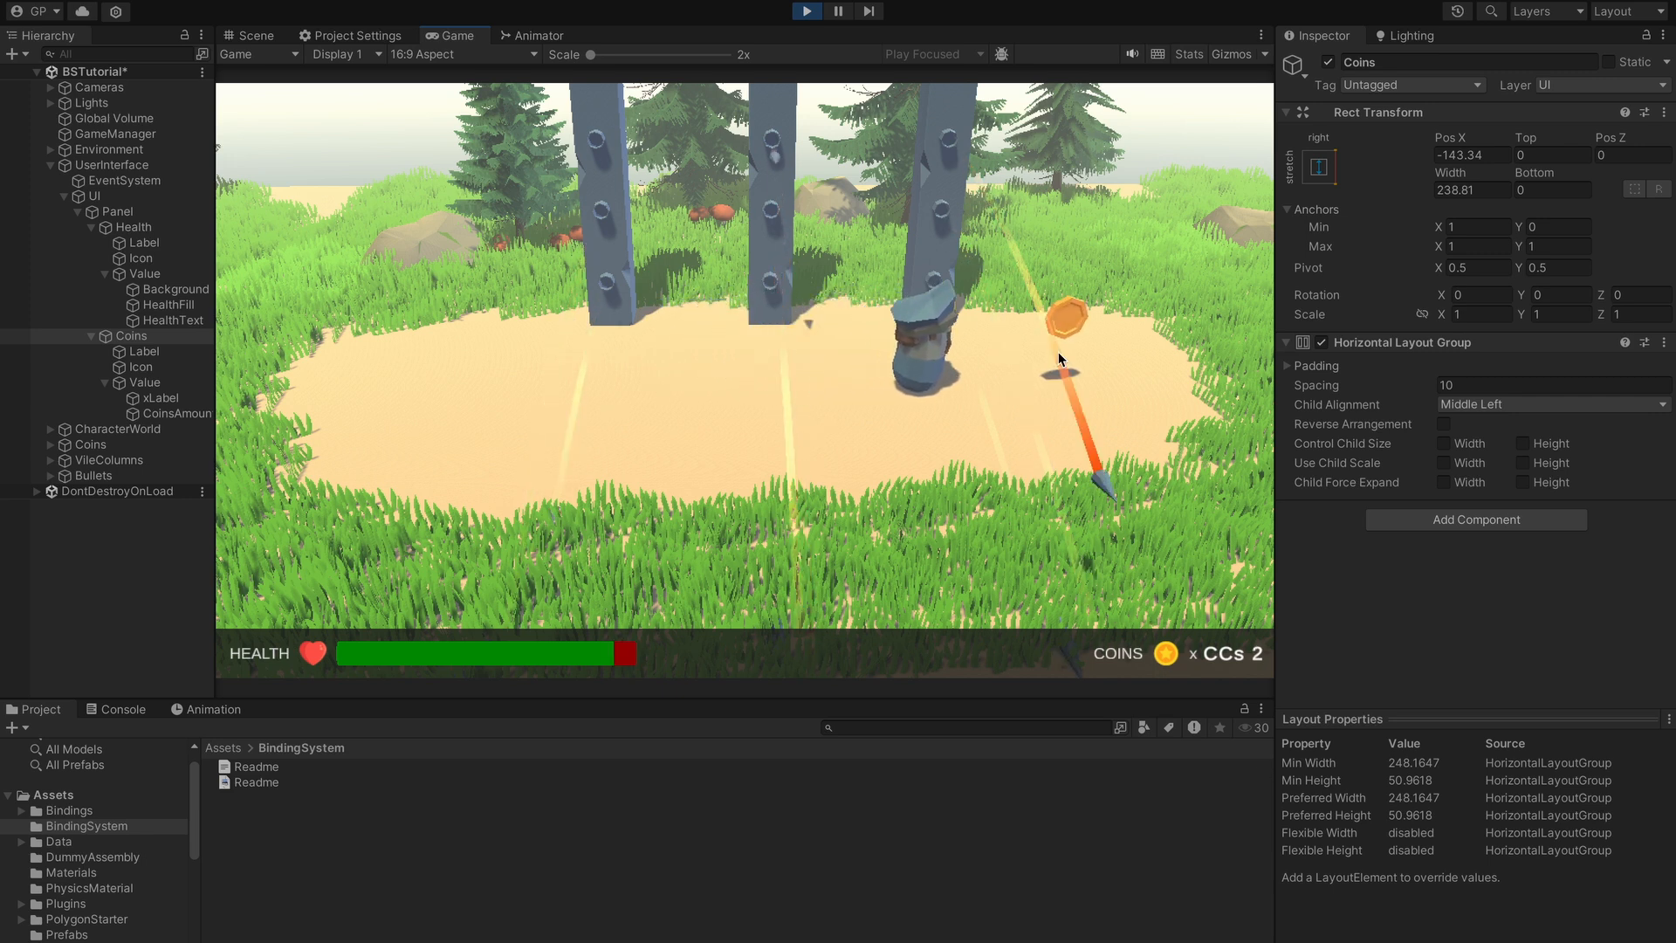
{"action": "key", "text": "a"}
{"action": "key", "text": "d"}
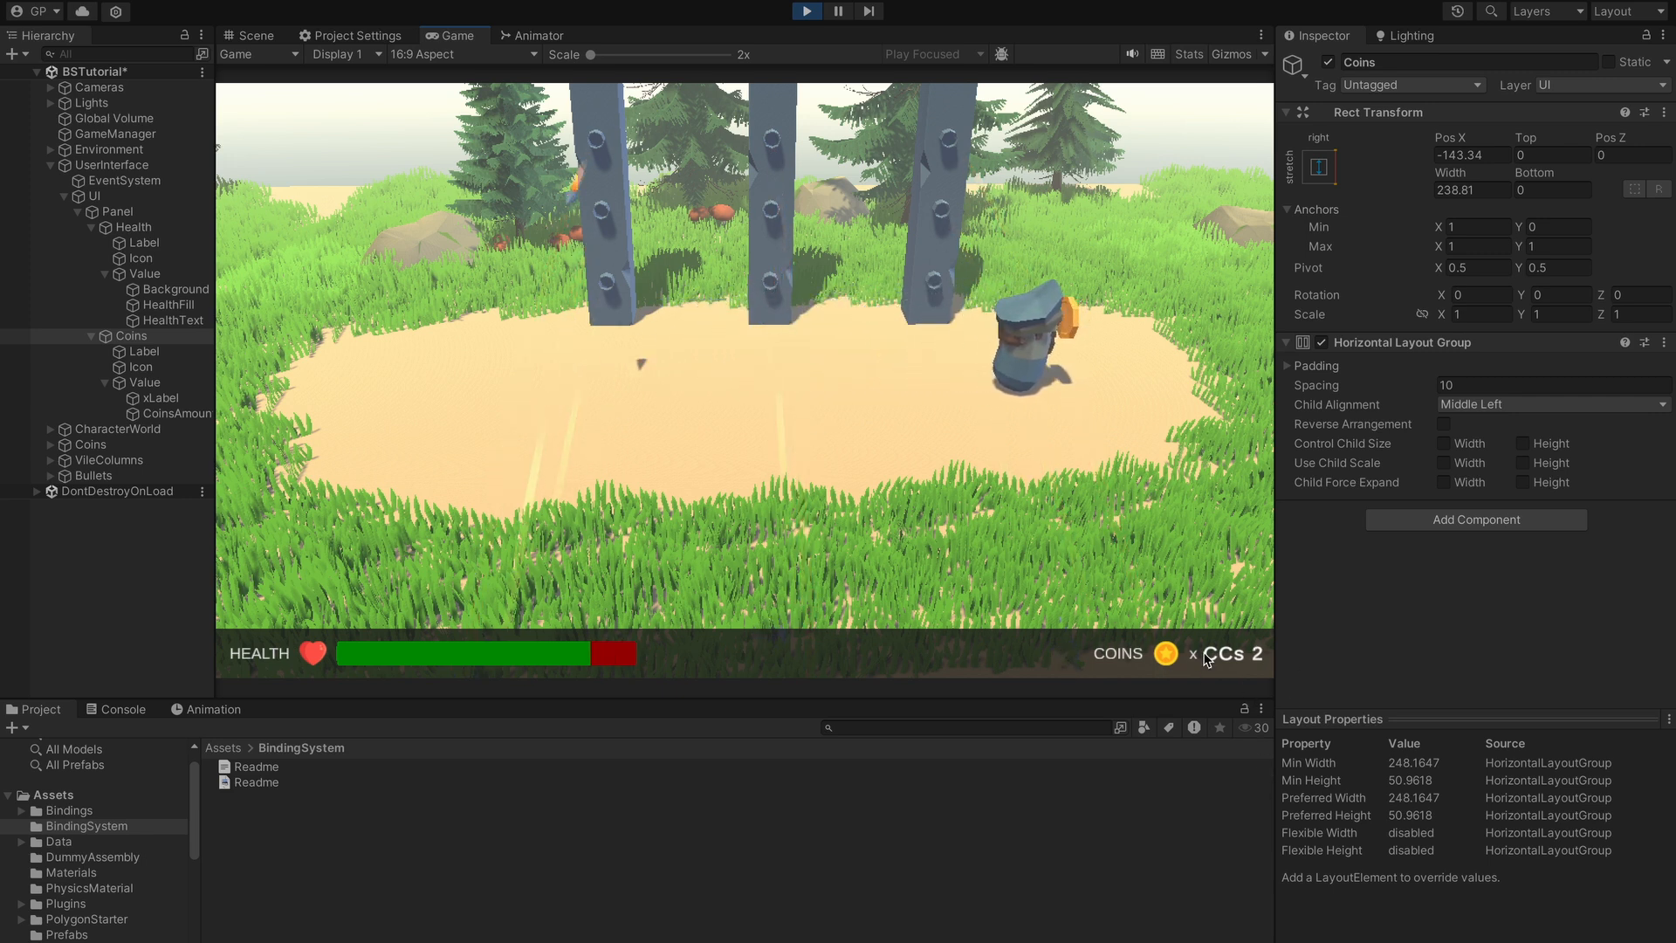
{"action": "key", "text": "a"}
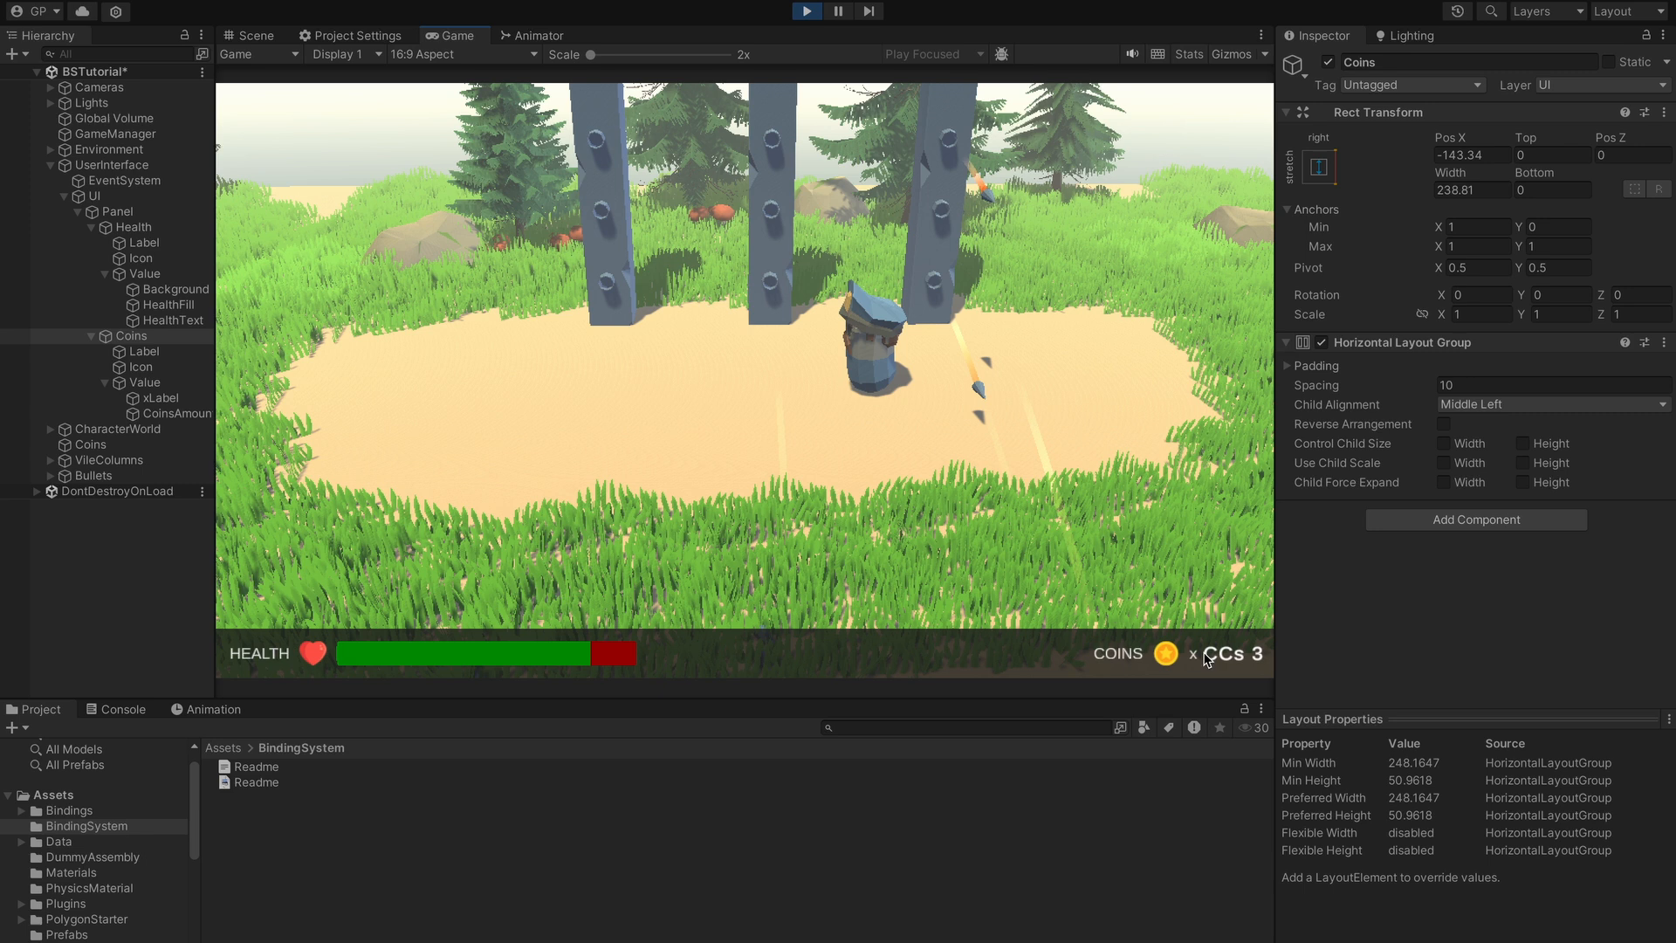
{"action": "key", "text": "a"}
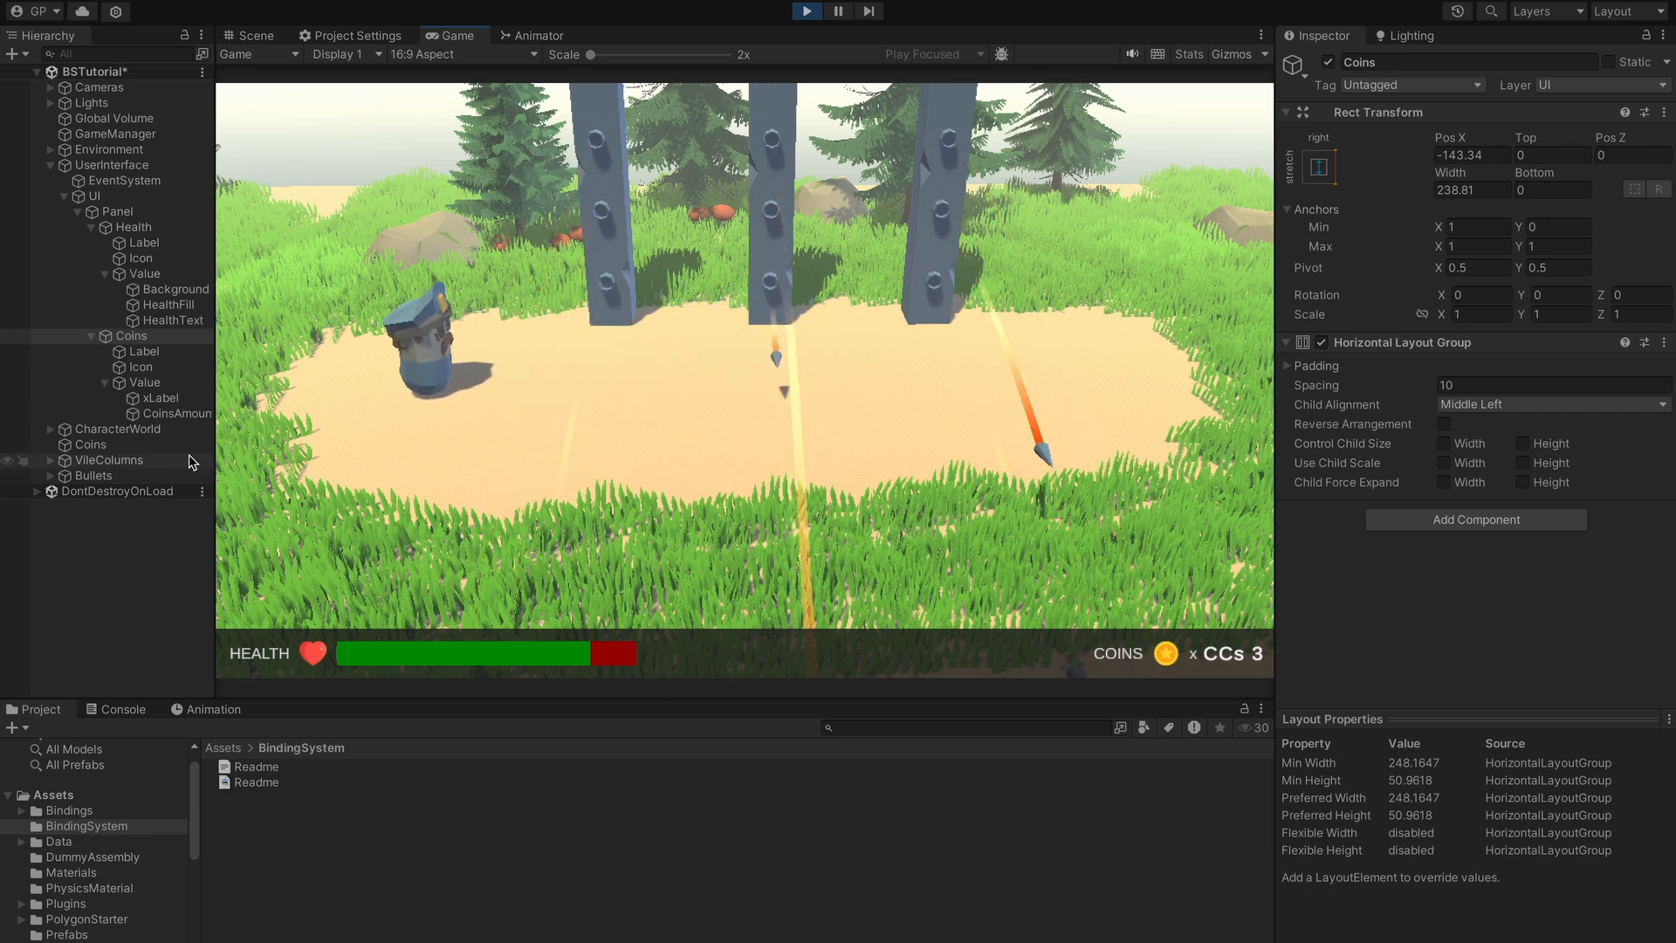
- Stop play mode, review CoinsAmount's Coin Count binding list, and expand Lights to show Sunlight and RimLight
{"action": "left_click", "coordinate": [806, 12]}
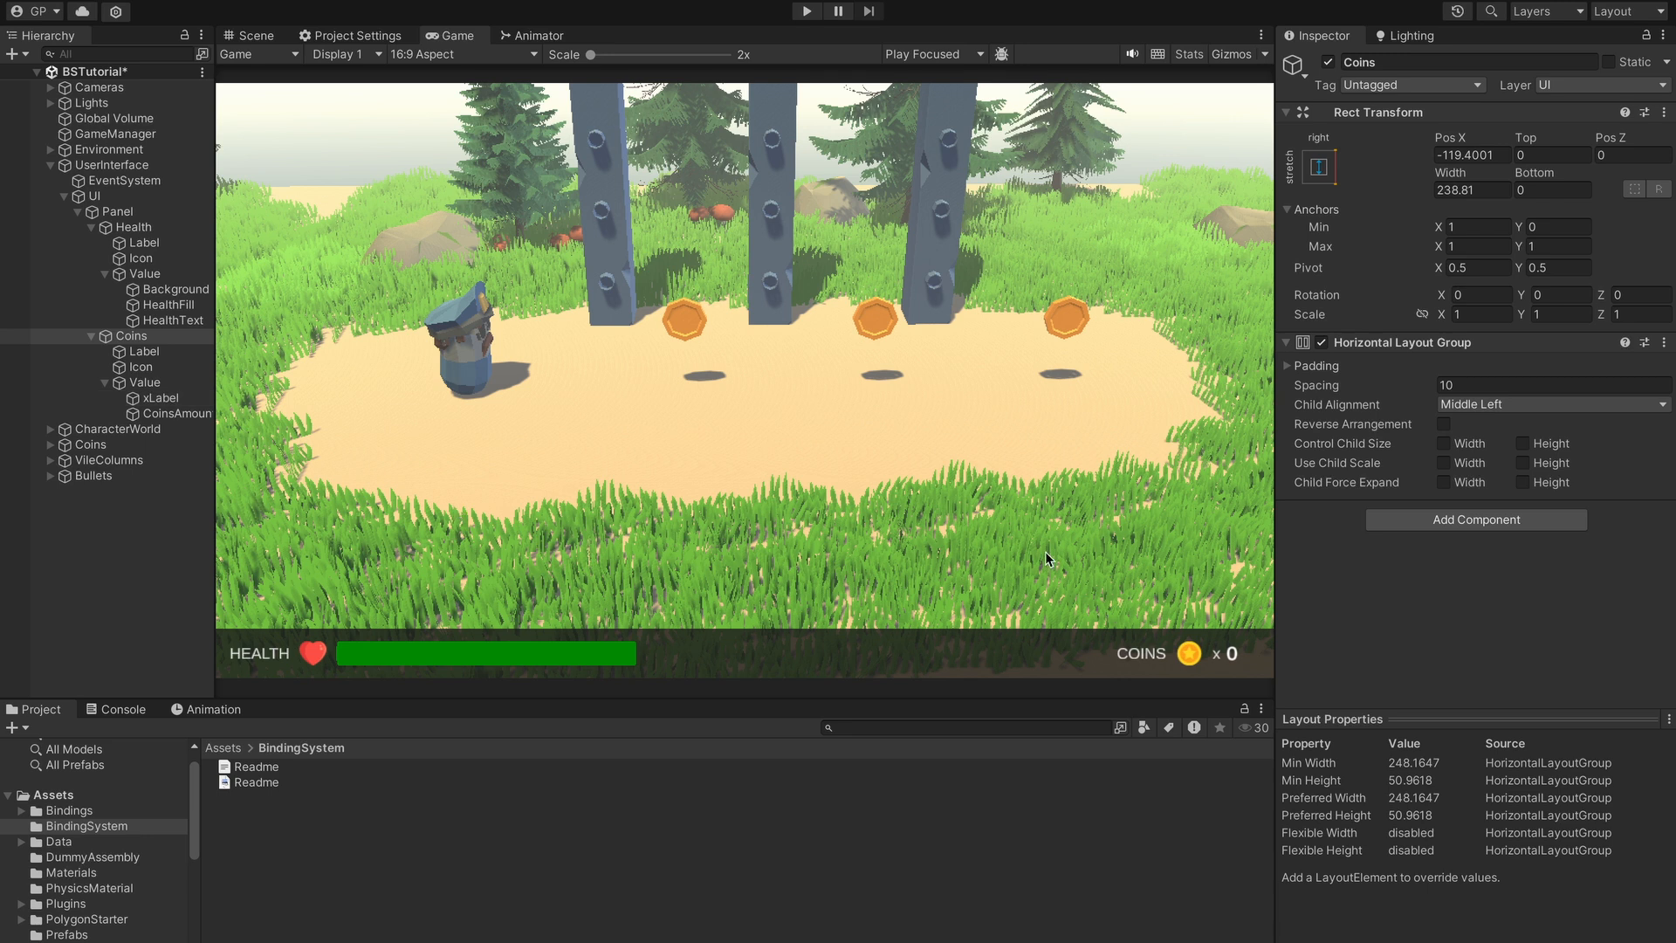
{"action": "left_click", "coordinate": [174, 414]}
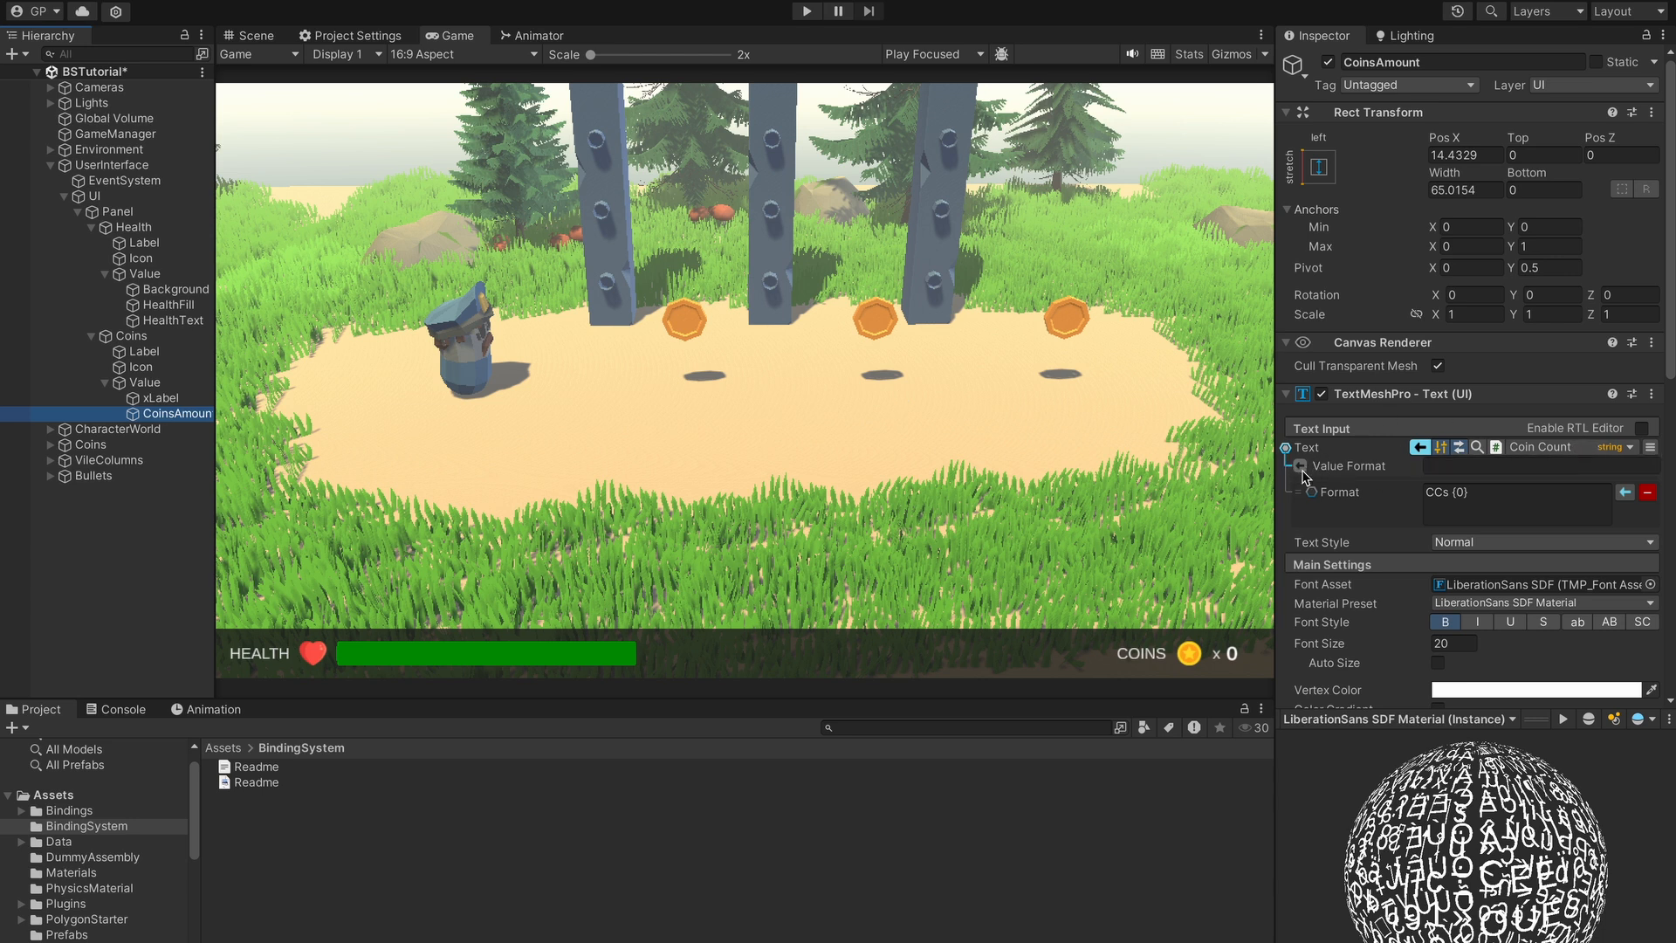
{"action": "left_click", "coordinate": [1564, 449]}
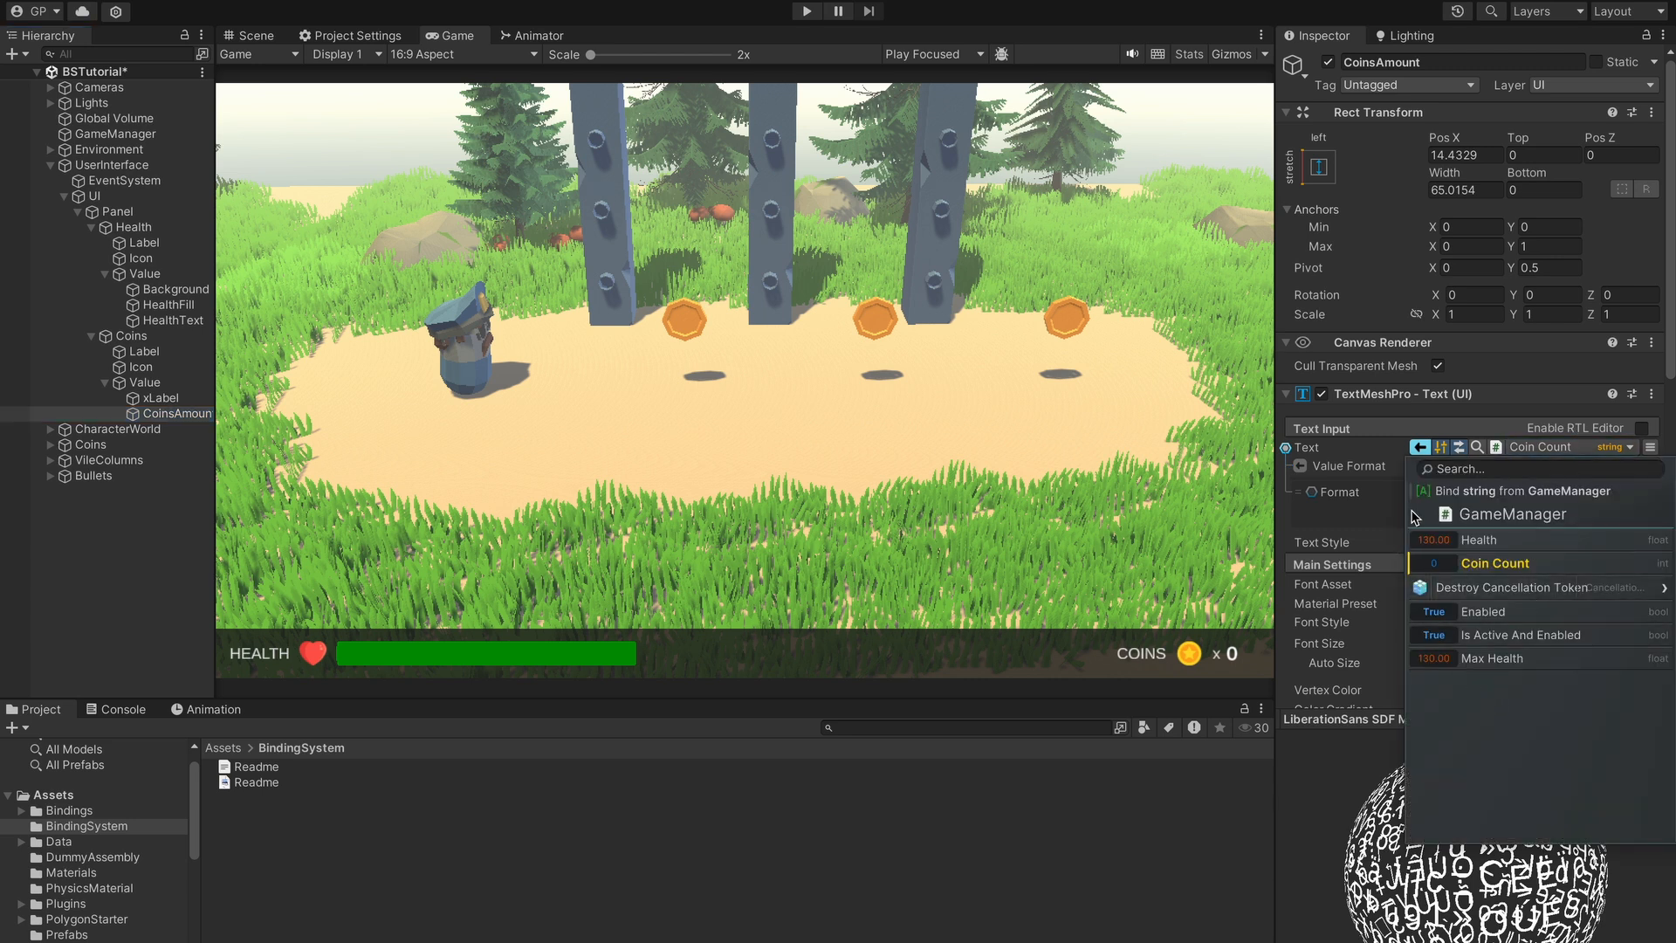
{"action": "left_click", "coordinate": [1347, 516]}
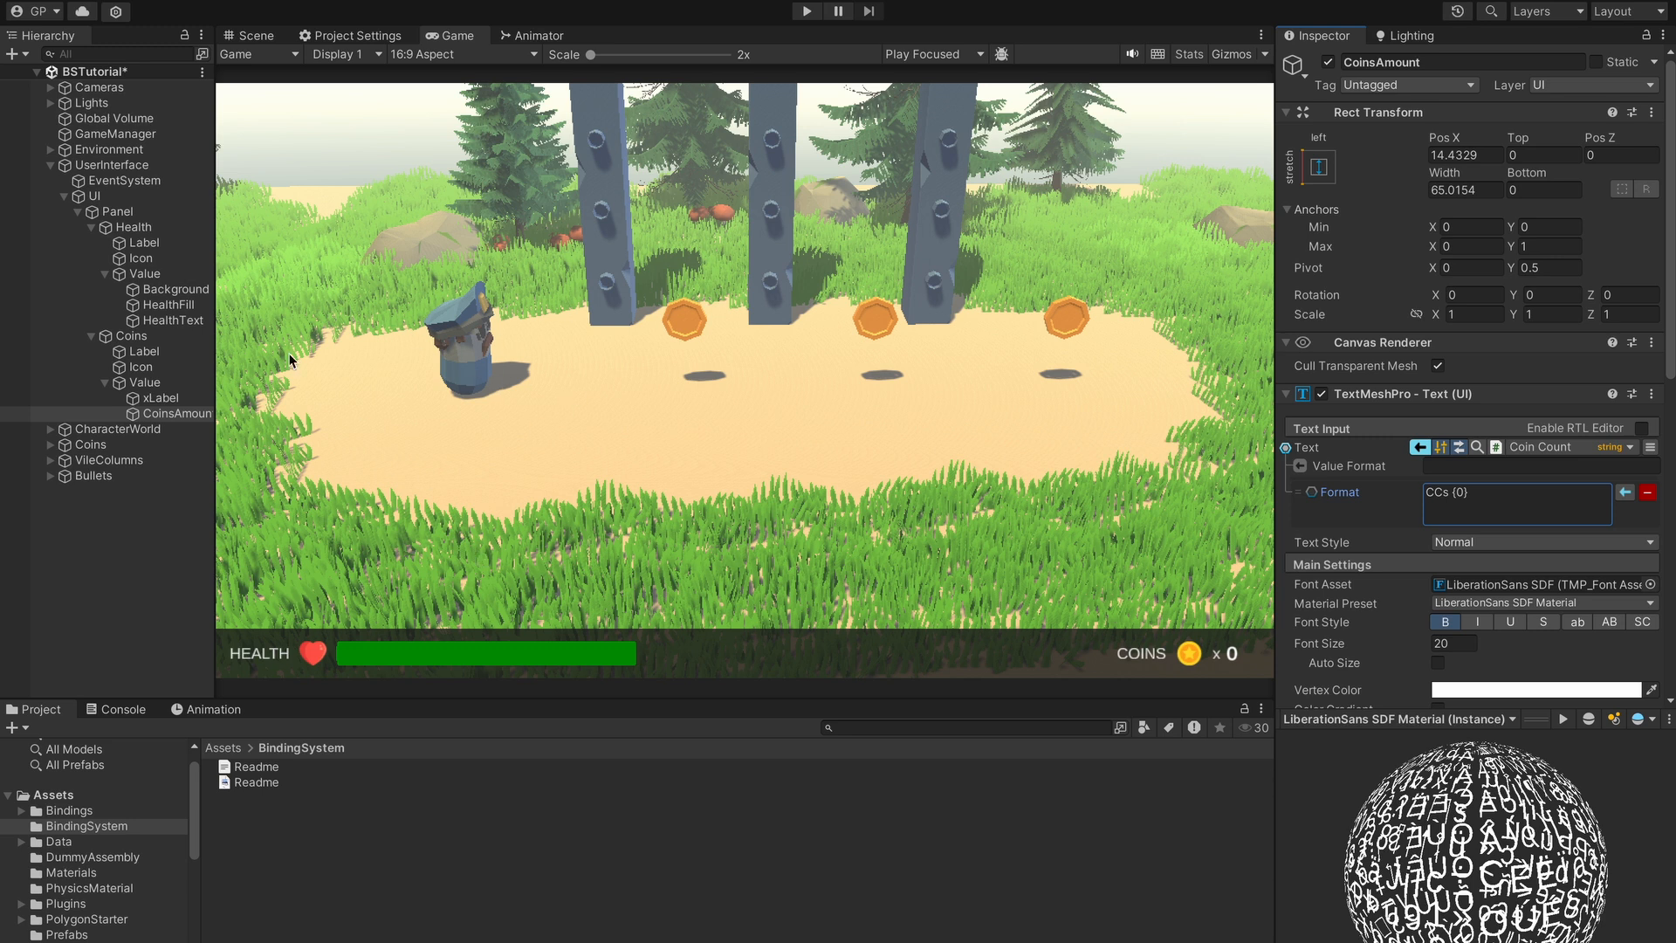
{"action": "left_click", "coordinate": [51, 103]}
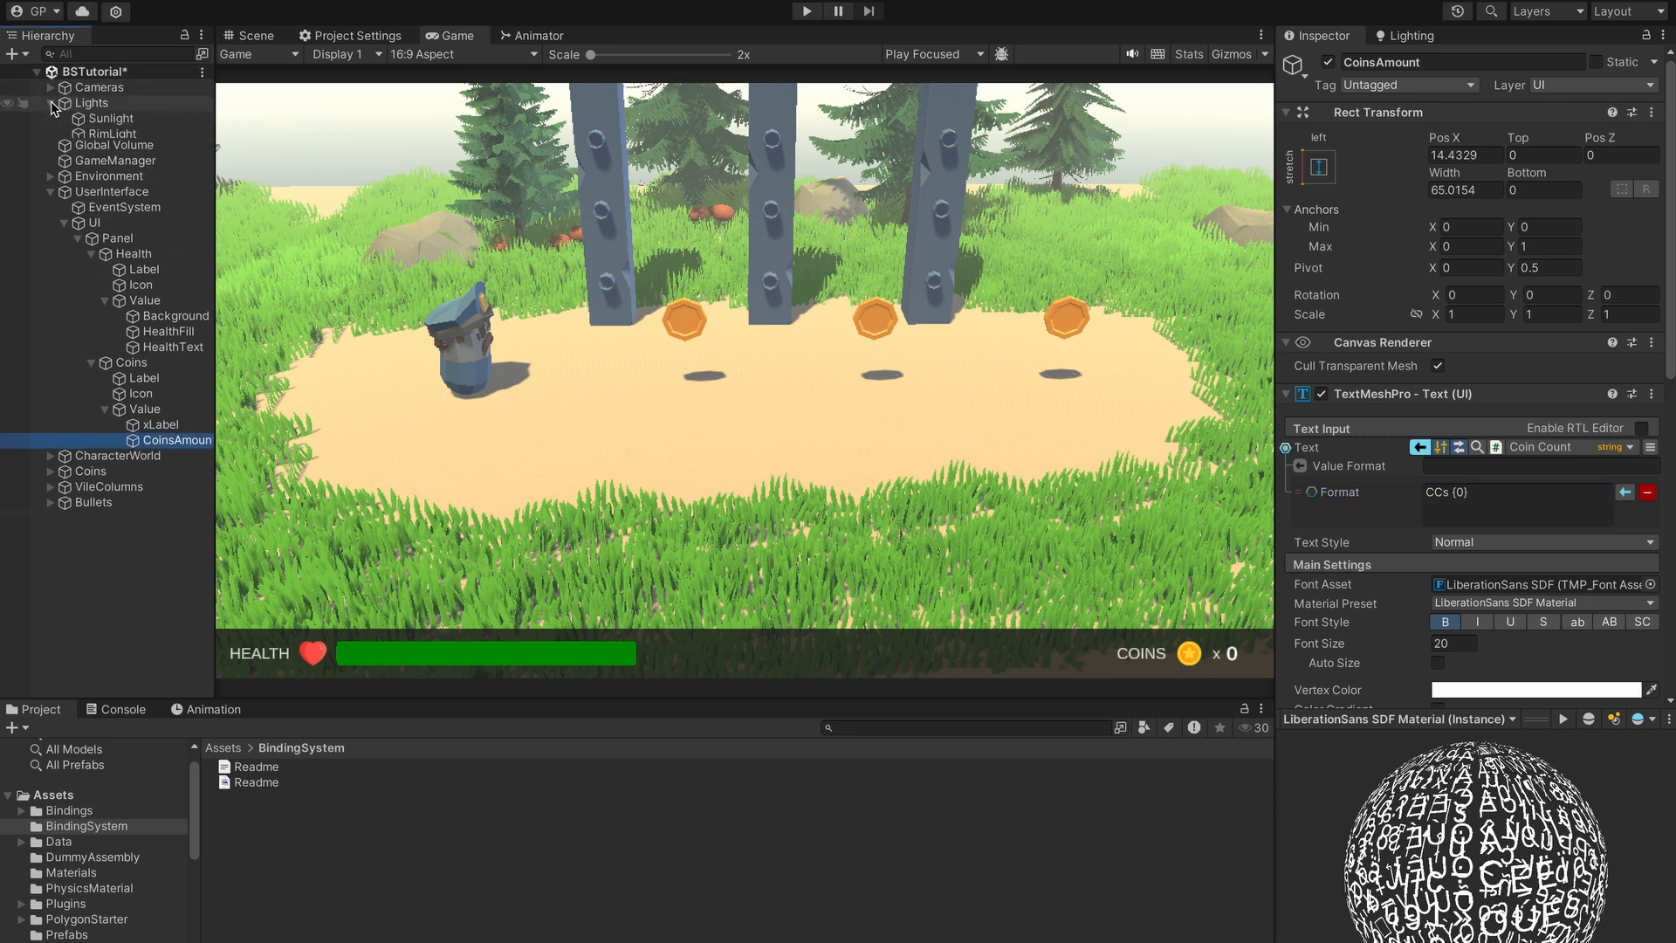
- Bind Sunlight's Color to GameManager's Health, then make Normalize Max bindable
{"action": "left_click", "coordinate": [112, 120]}
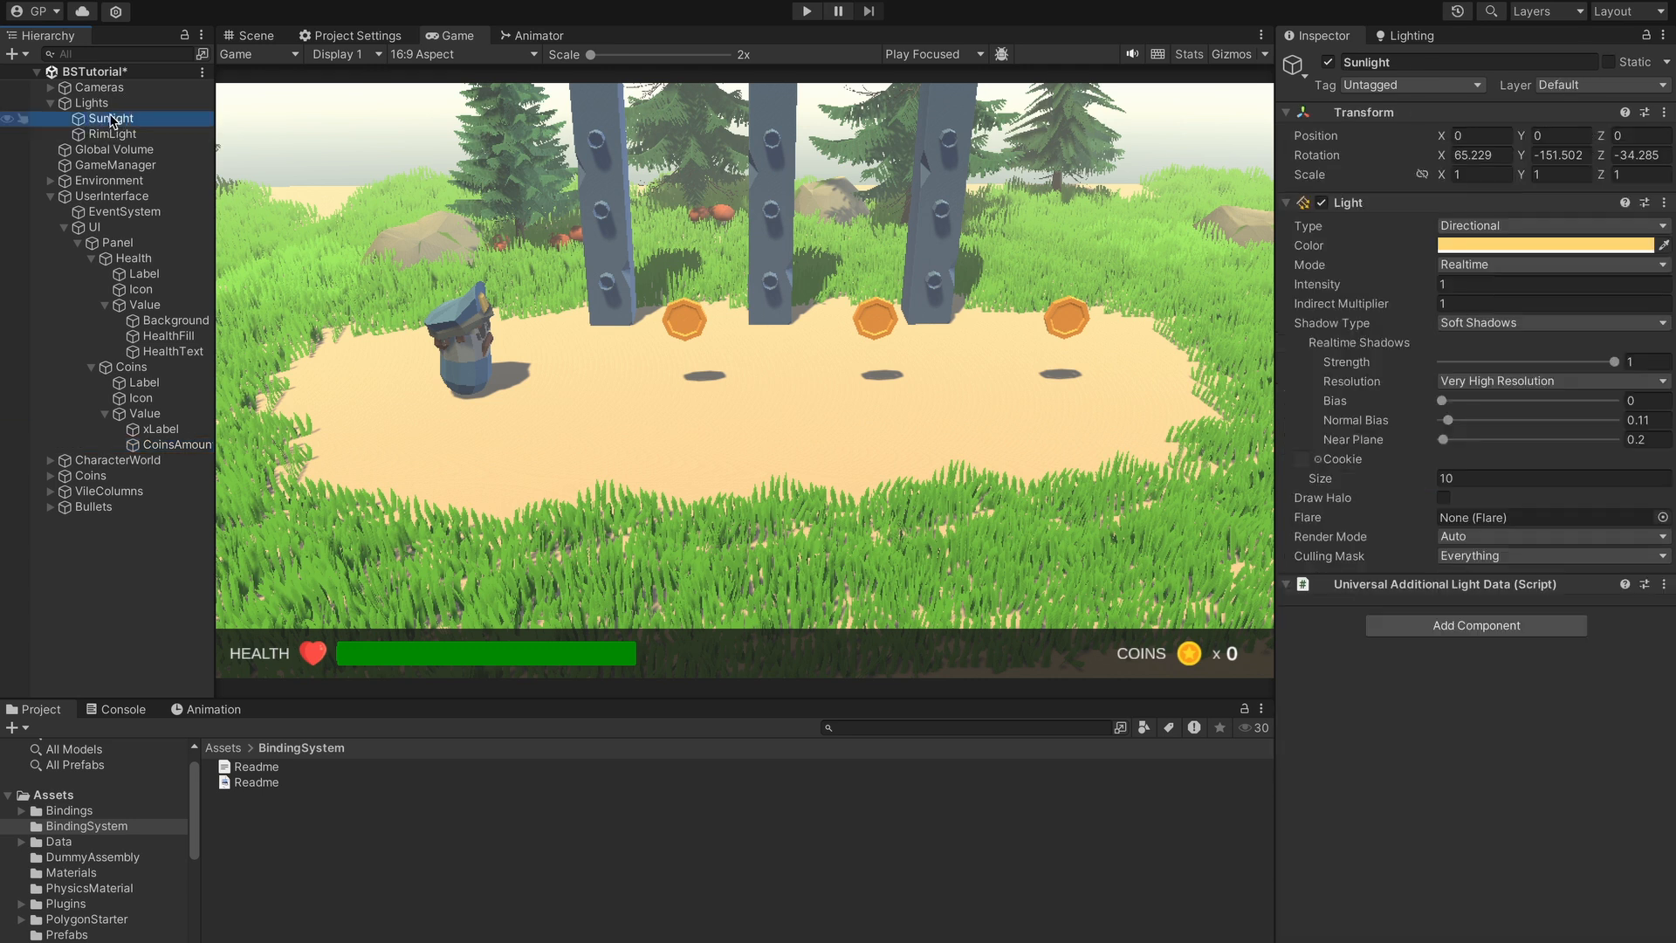
{"action": "right_click", "coordinate": [1317, 253]}
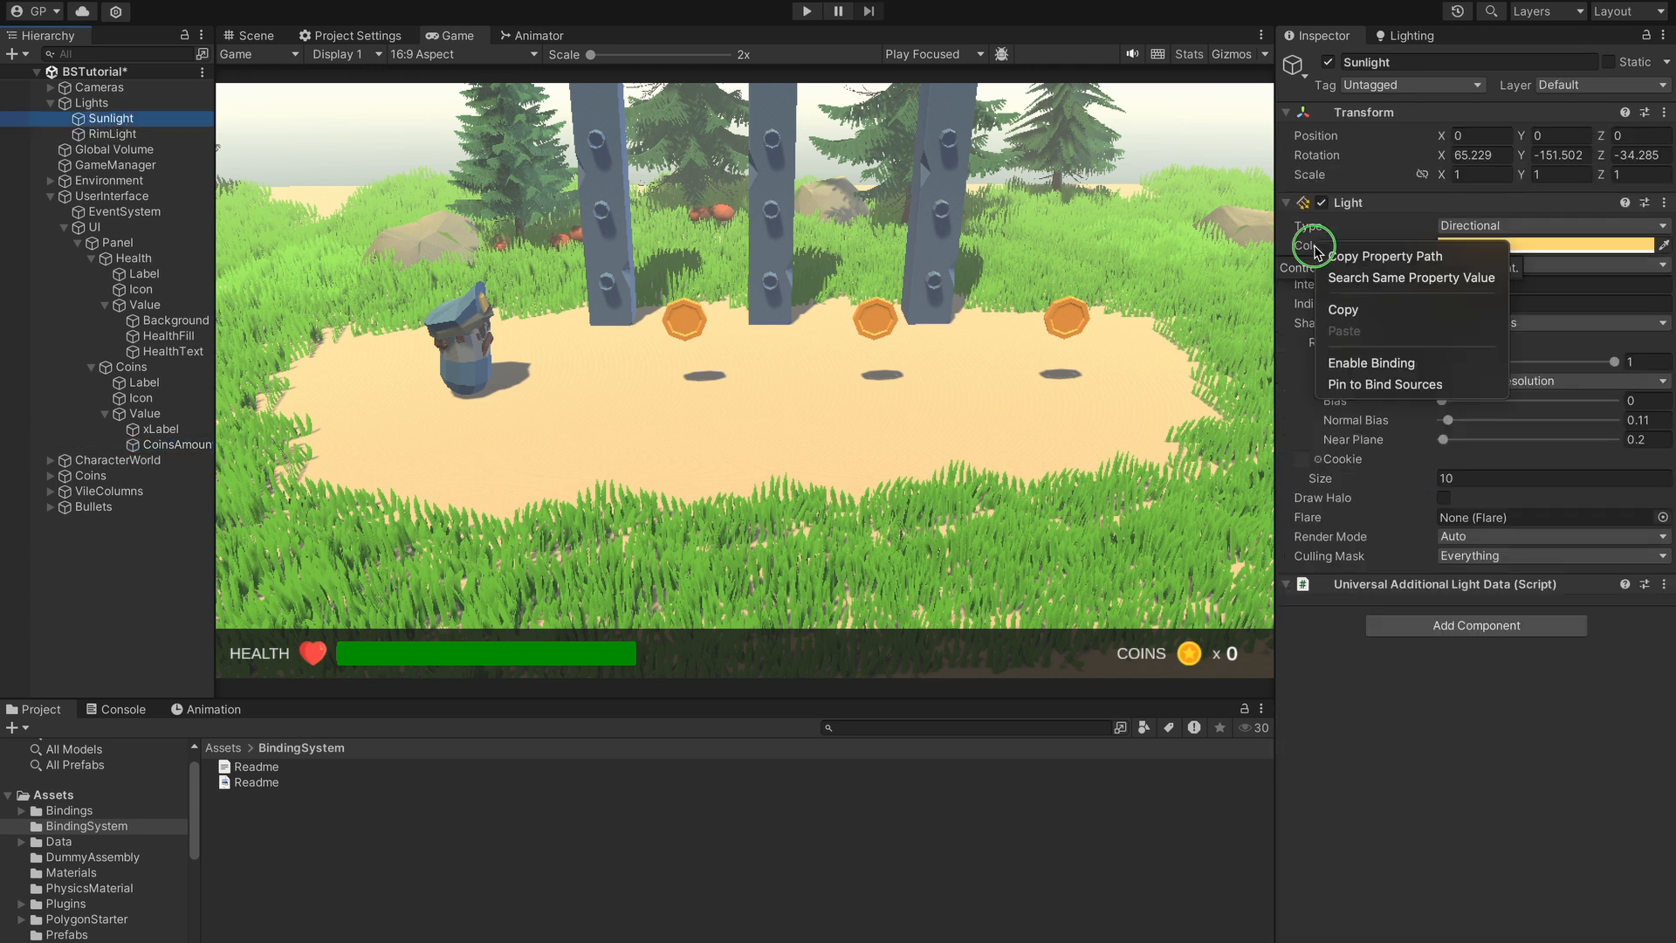
{"action": "left_click", "coordinate": [1361, 365]}
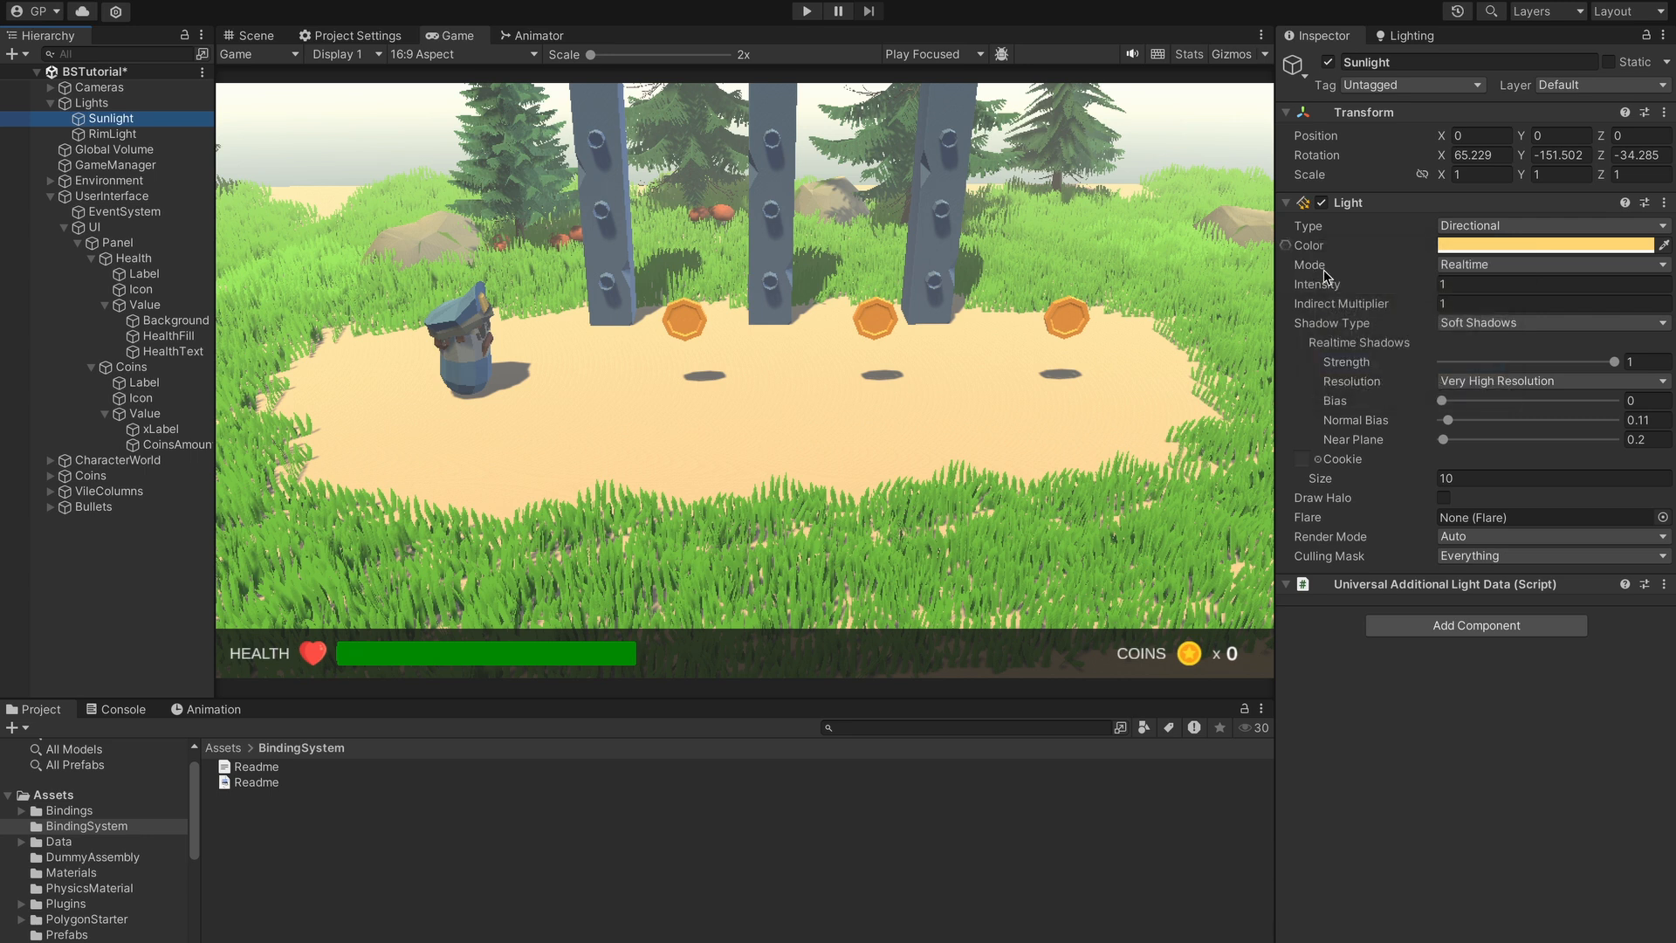
{"action": "left_click", "coordinate": [1287, 248]}
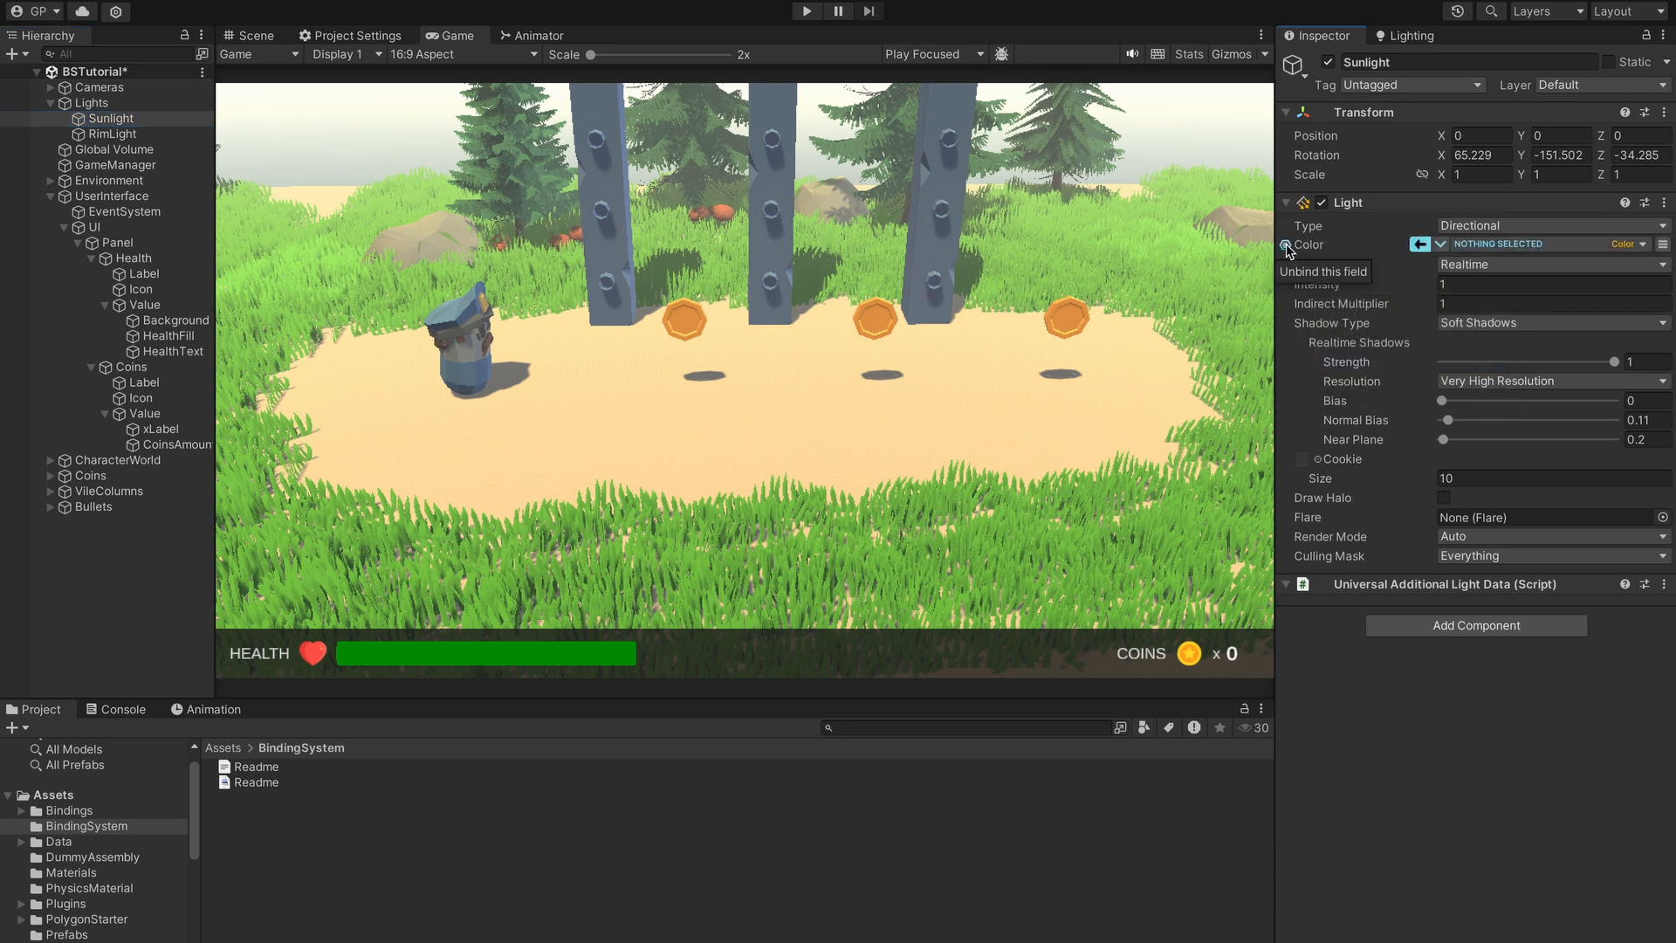
{"action": "left_click_drag", "start_coordinate": [109, 165], "coordinate": [1560, 244]}
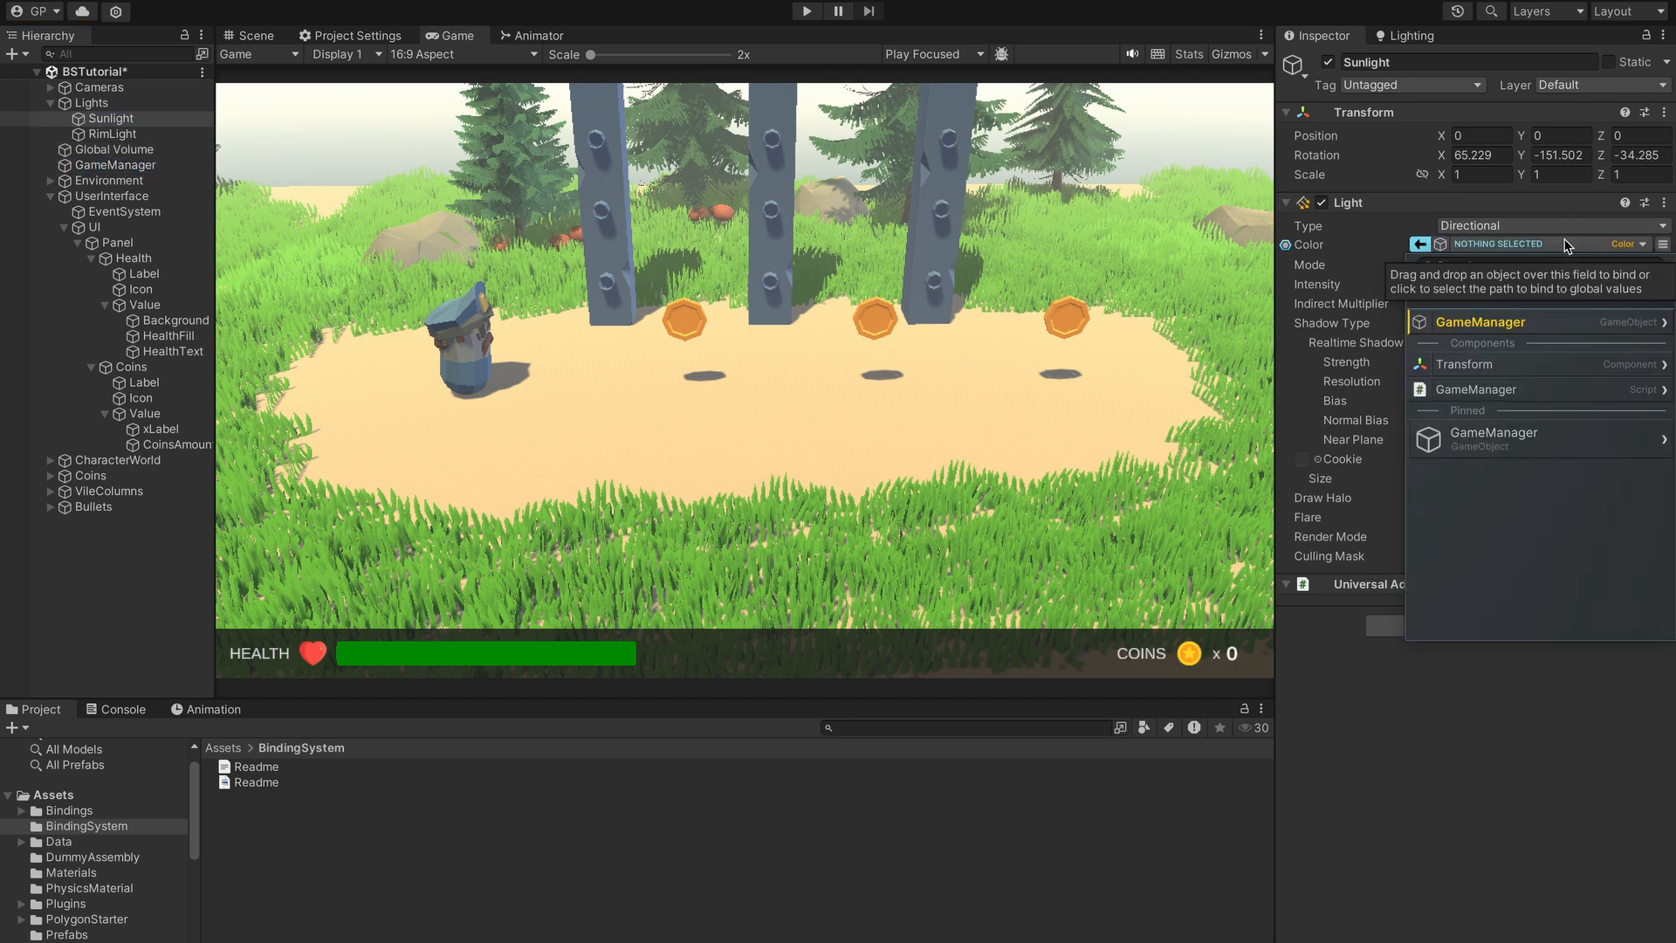
{"action": "left_click", "coordinate": [1588, 389]}
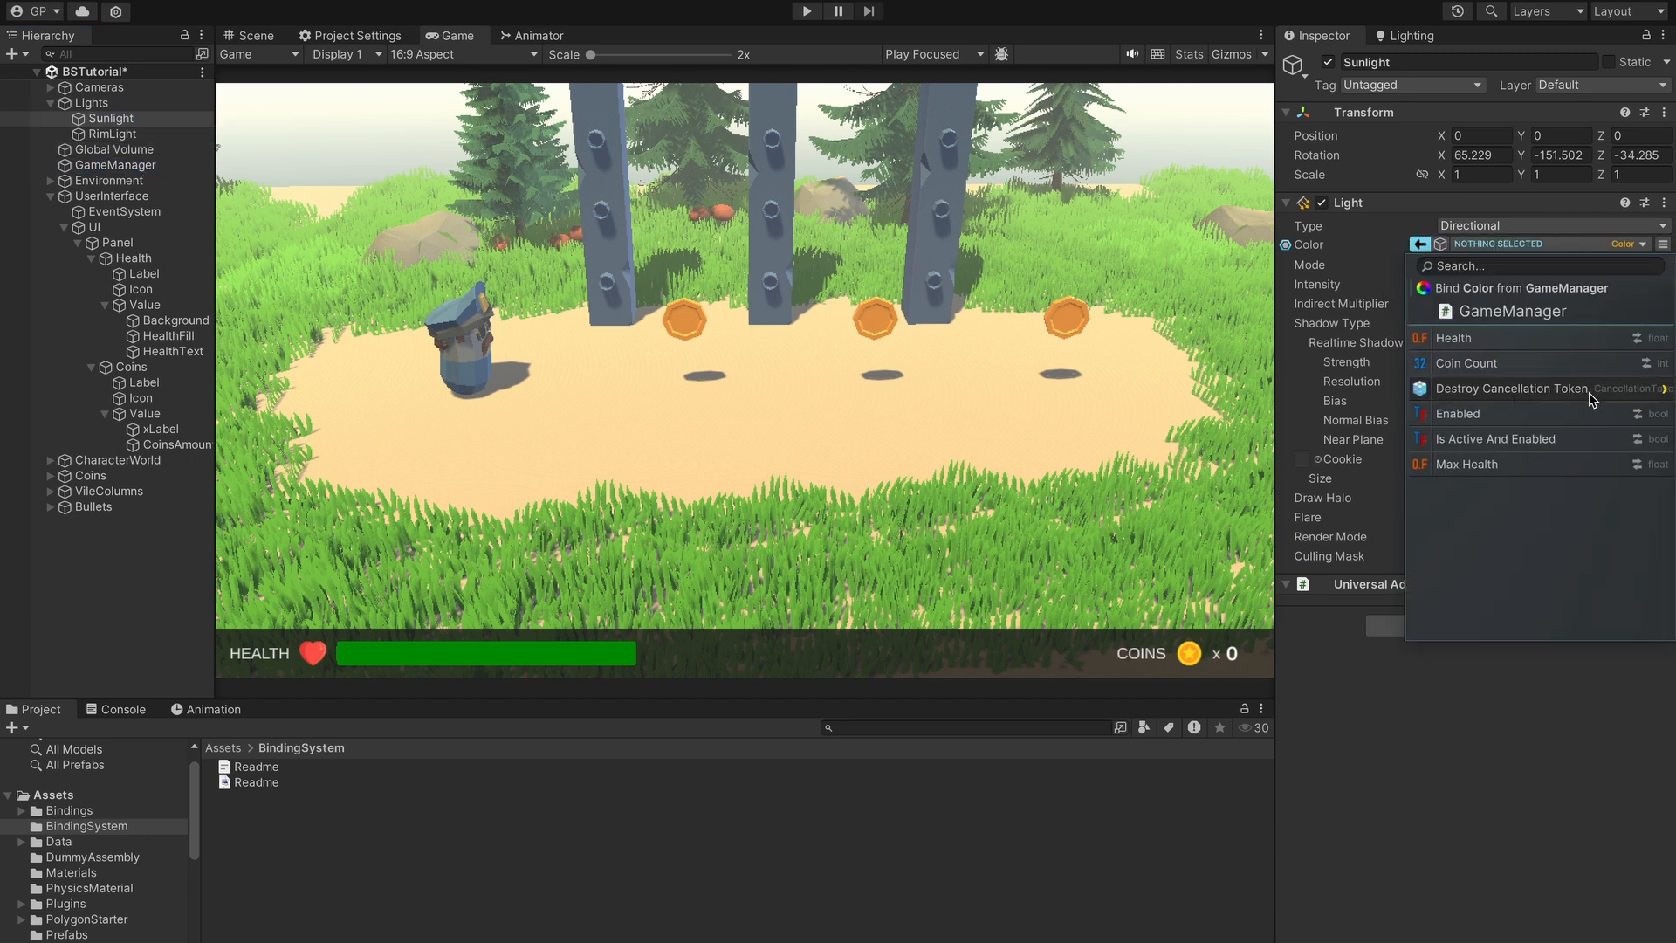
{"action": "left_click", "coordinate": [1521, 340]}
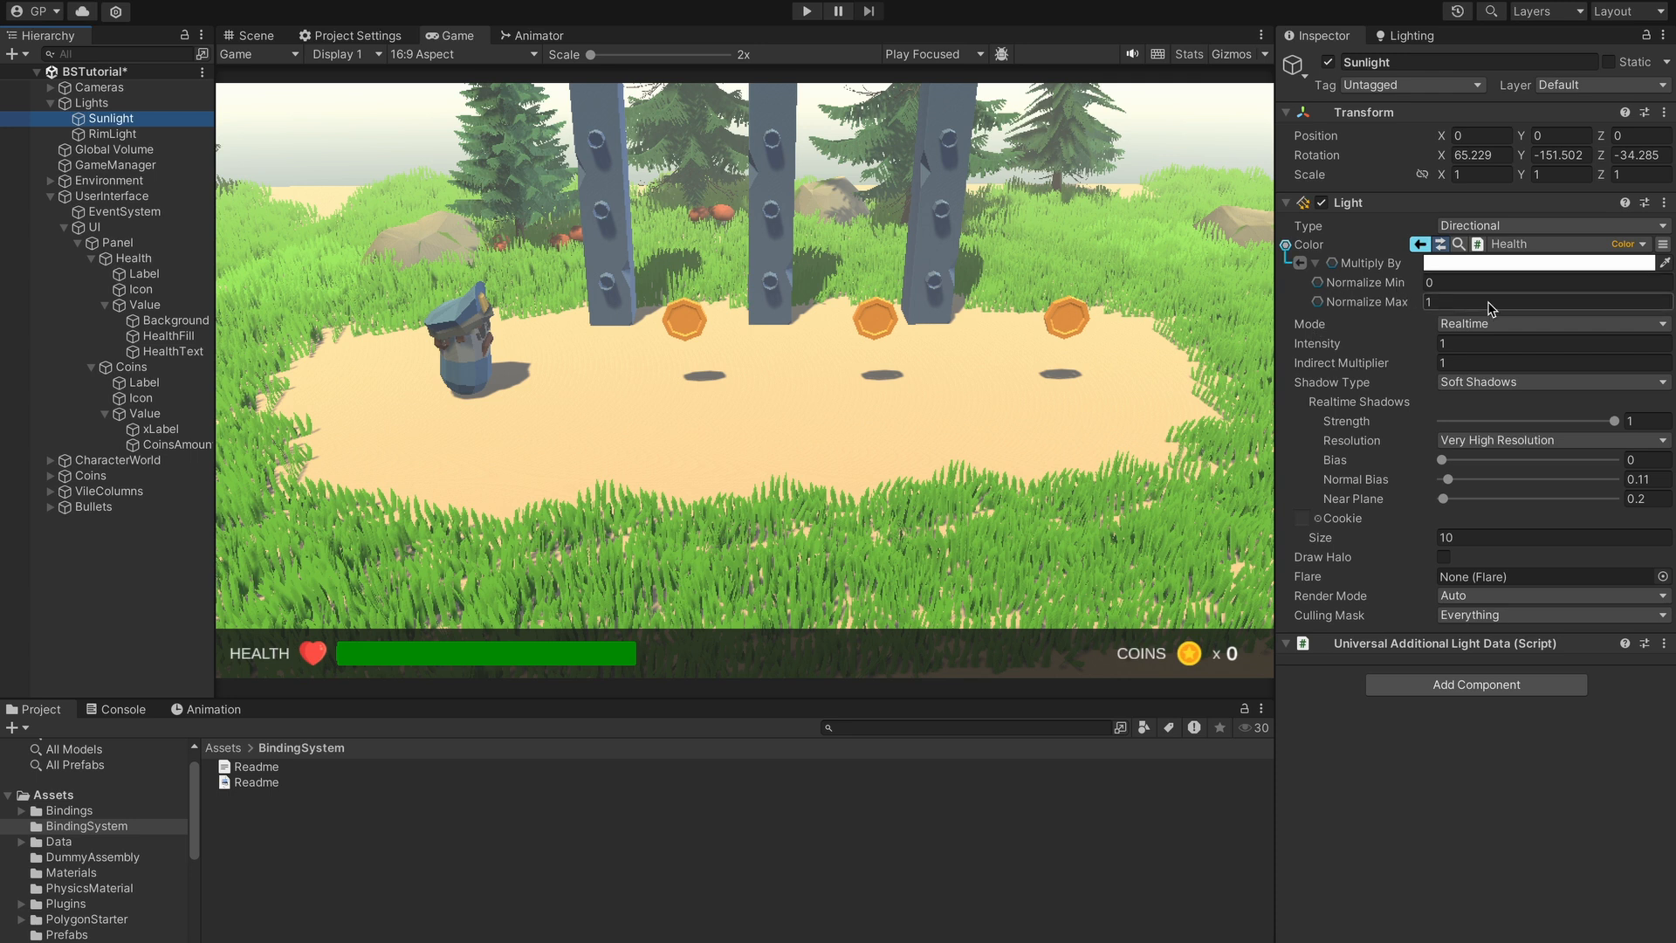
{"action": "left_click", "coordinate": [1317, 301]}
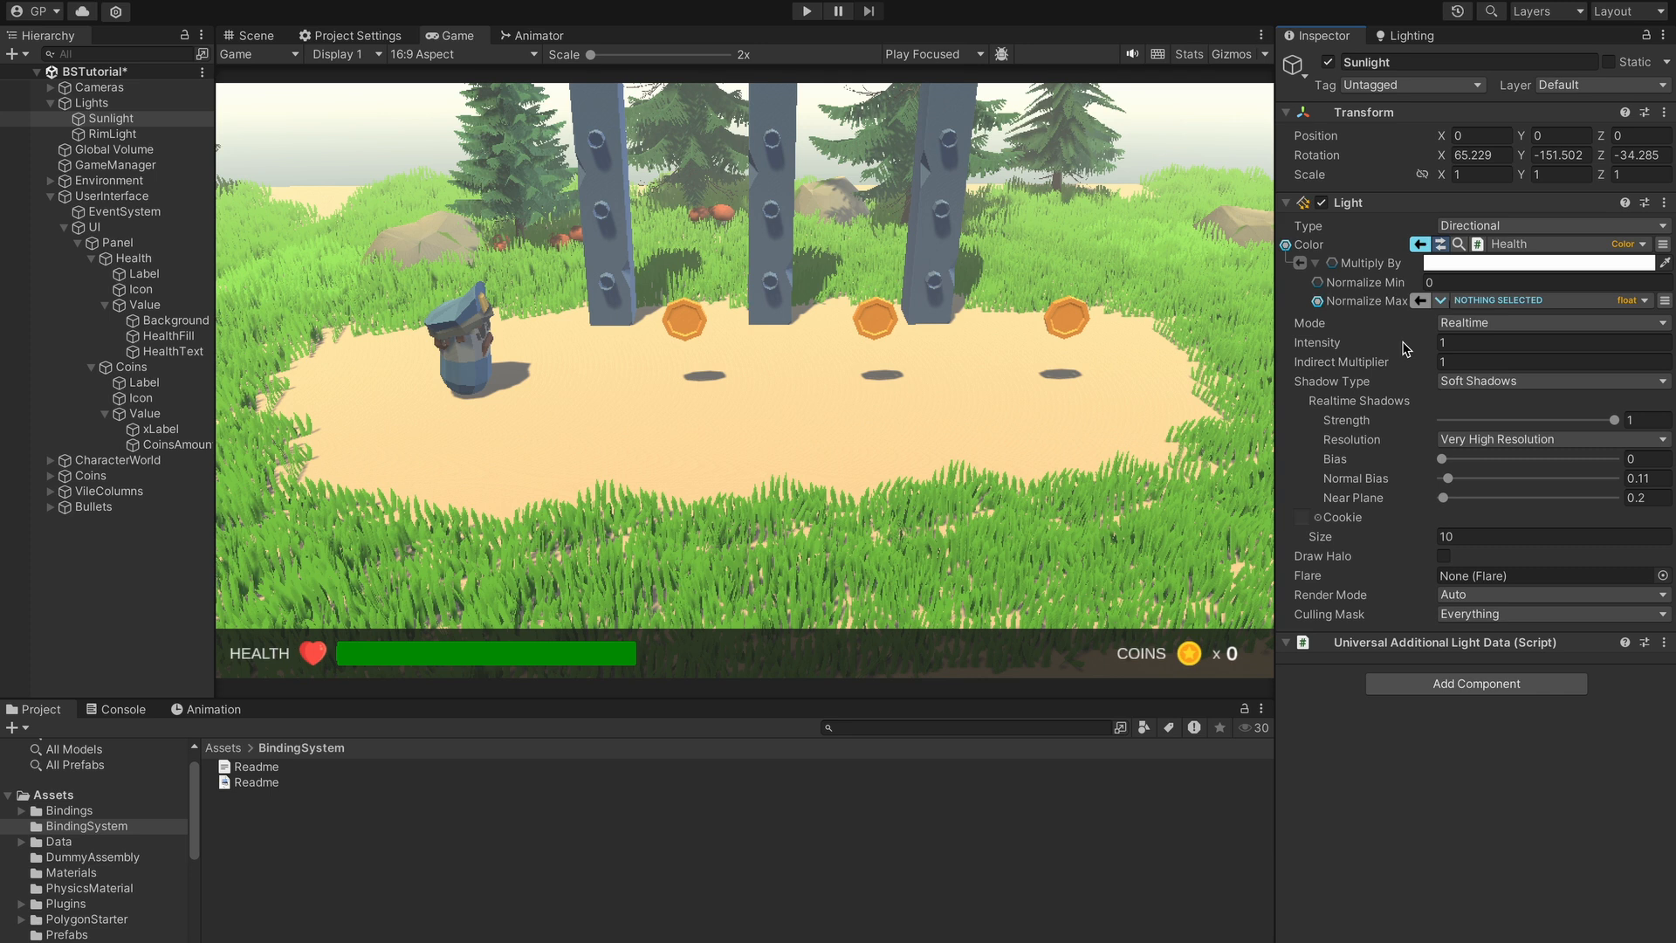
- Bind the Sunlight's Normalize Max to the GameManager script's Max Health value
{"action": "left_click", "coordinate": [1498, 301]}
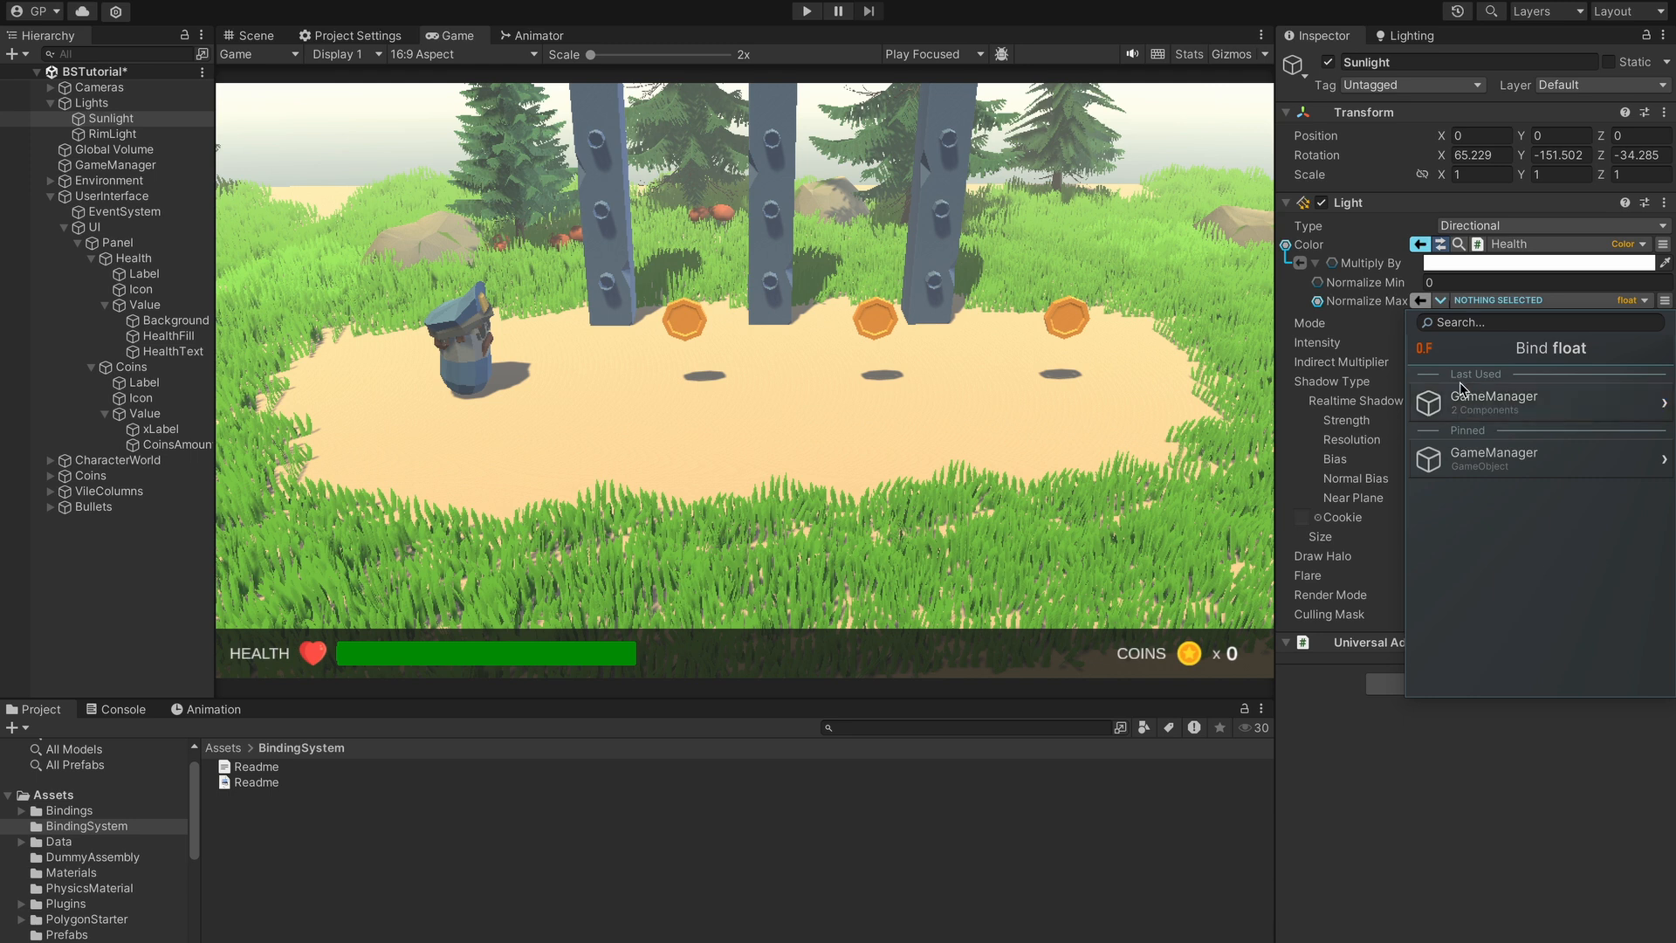
{"action": "left_click", "coordinate": [1495, 404]}
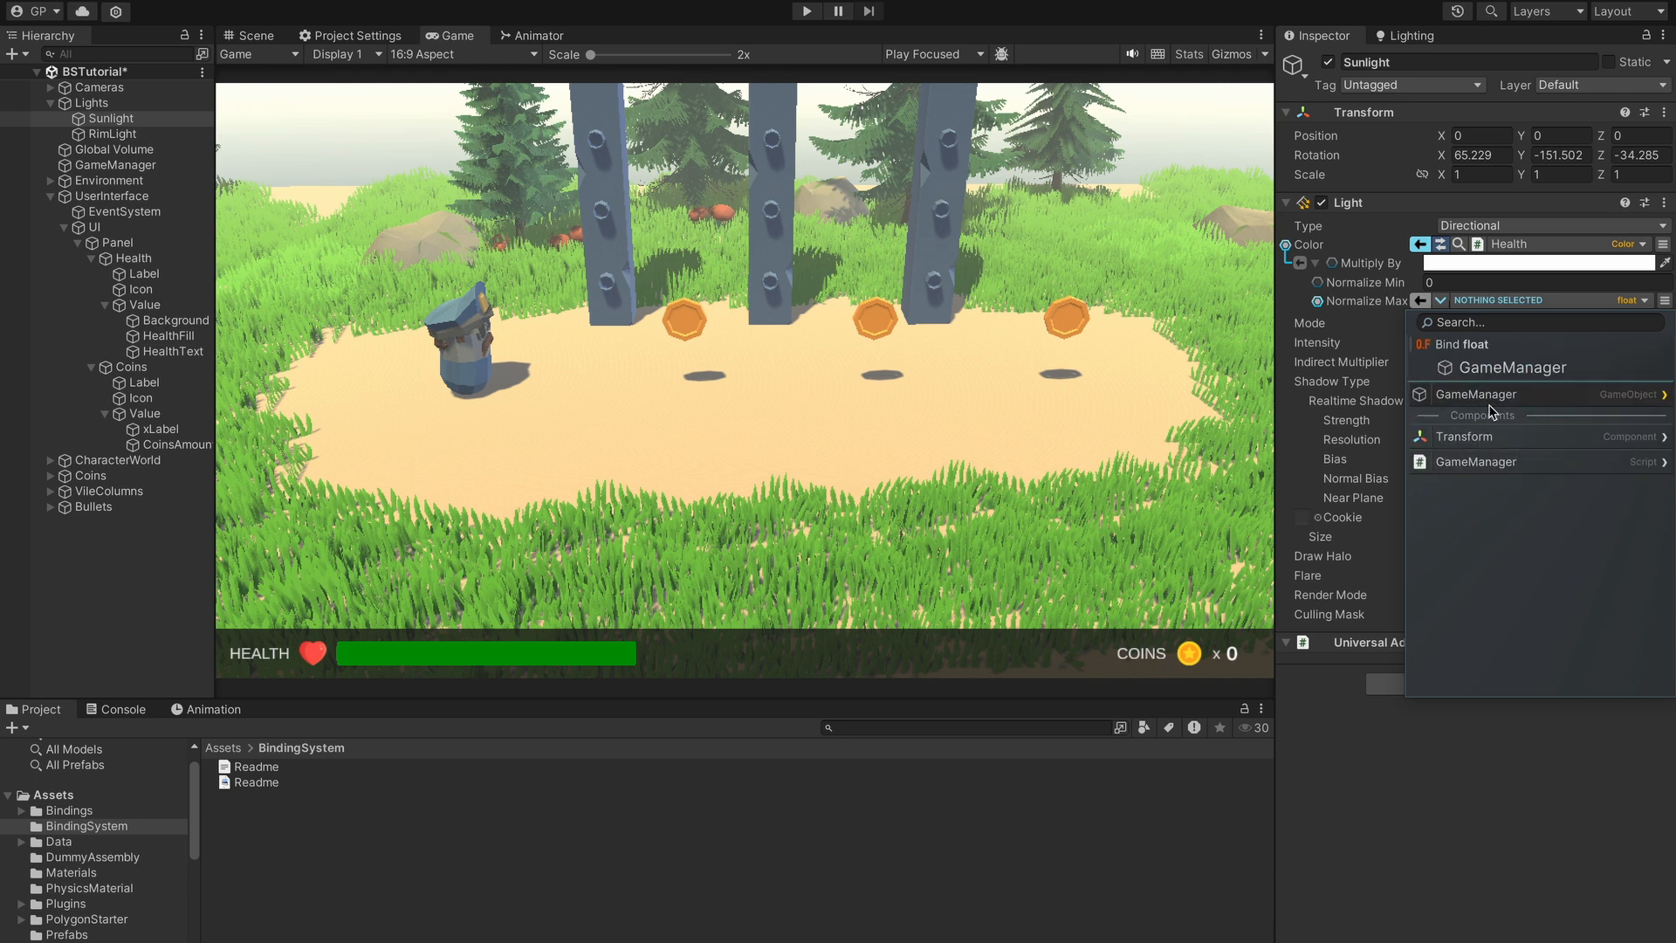
{"action": "left_click", "coordinate": [1522, 463]}
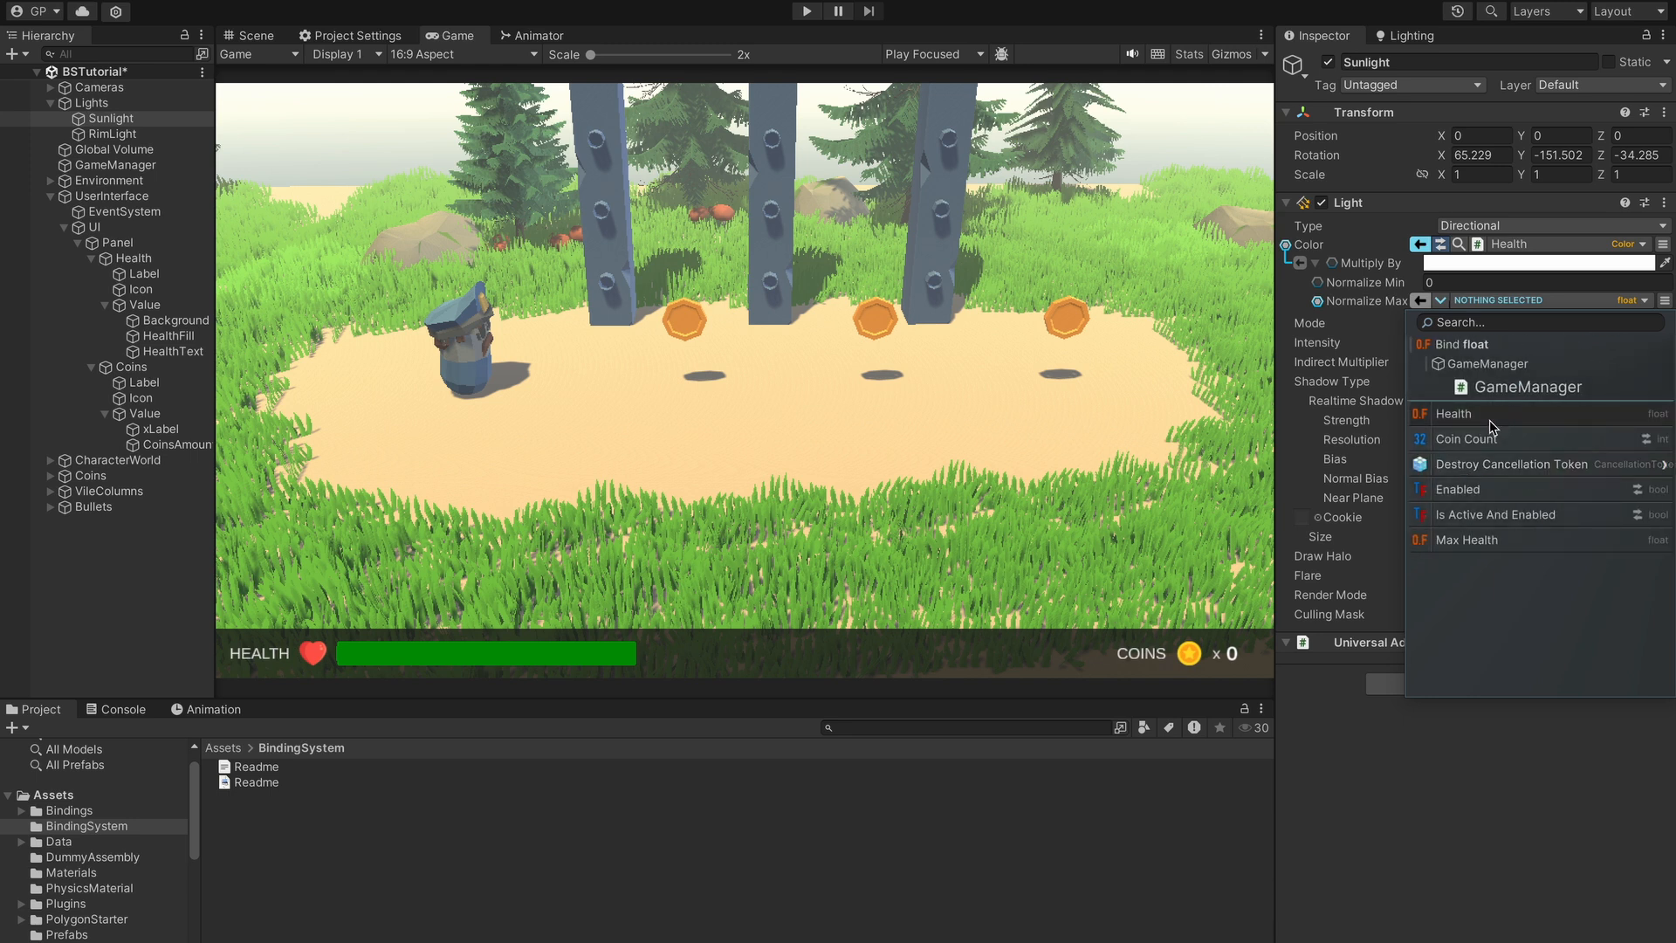
{"action": "left_click", "coordinate": [1476, 541]}
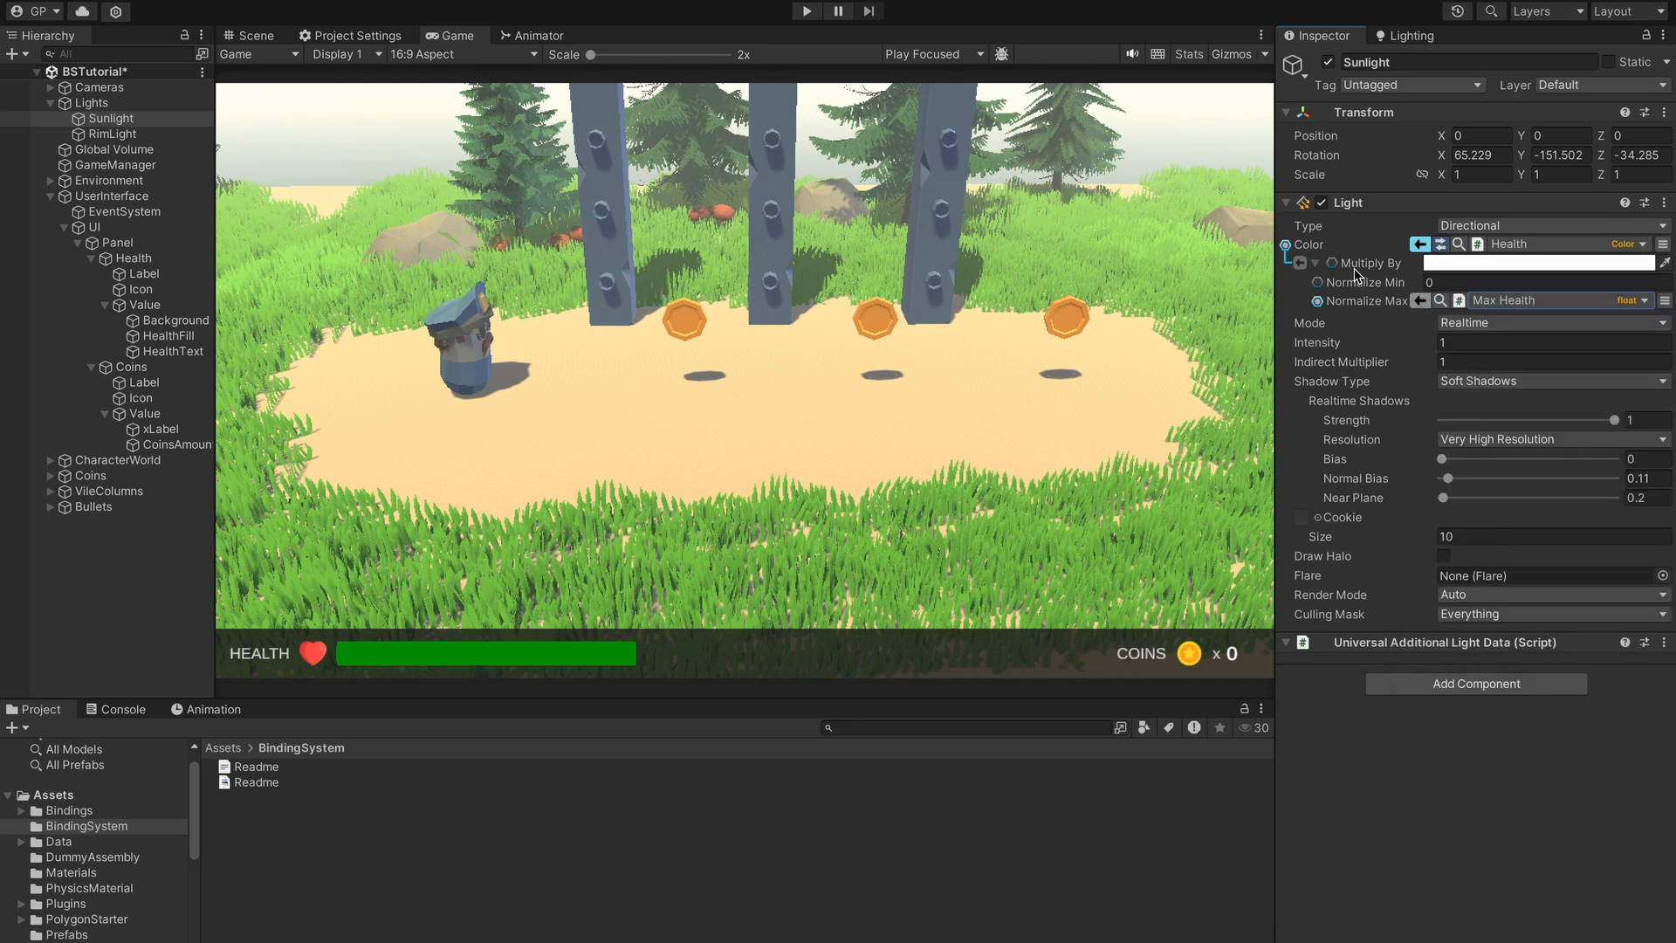
- Set the Multiply By colour to red (FF0008) in the Color picker
{"action": "left_click", "coordinate": [1490, 264]}
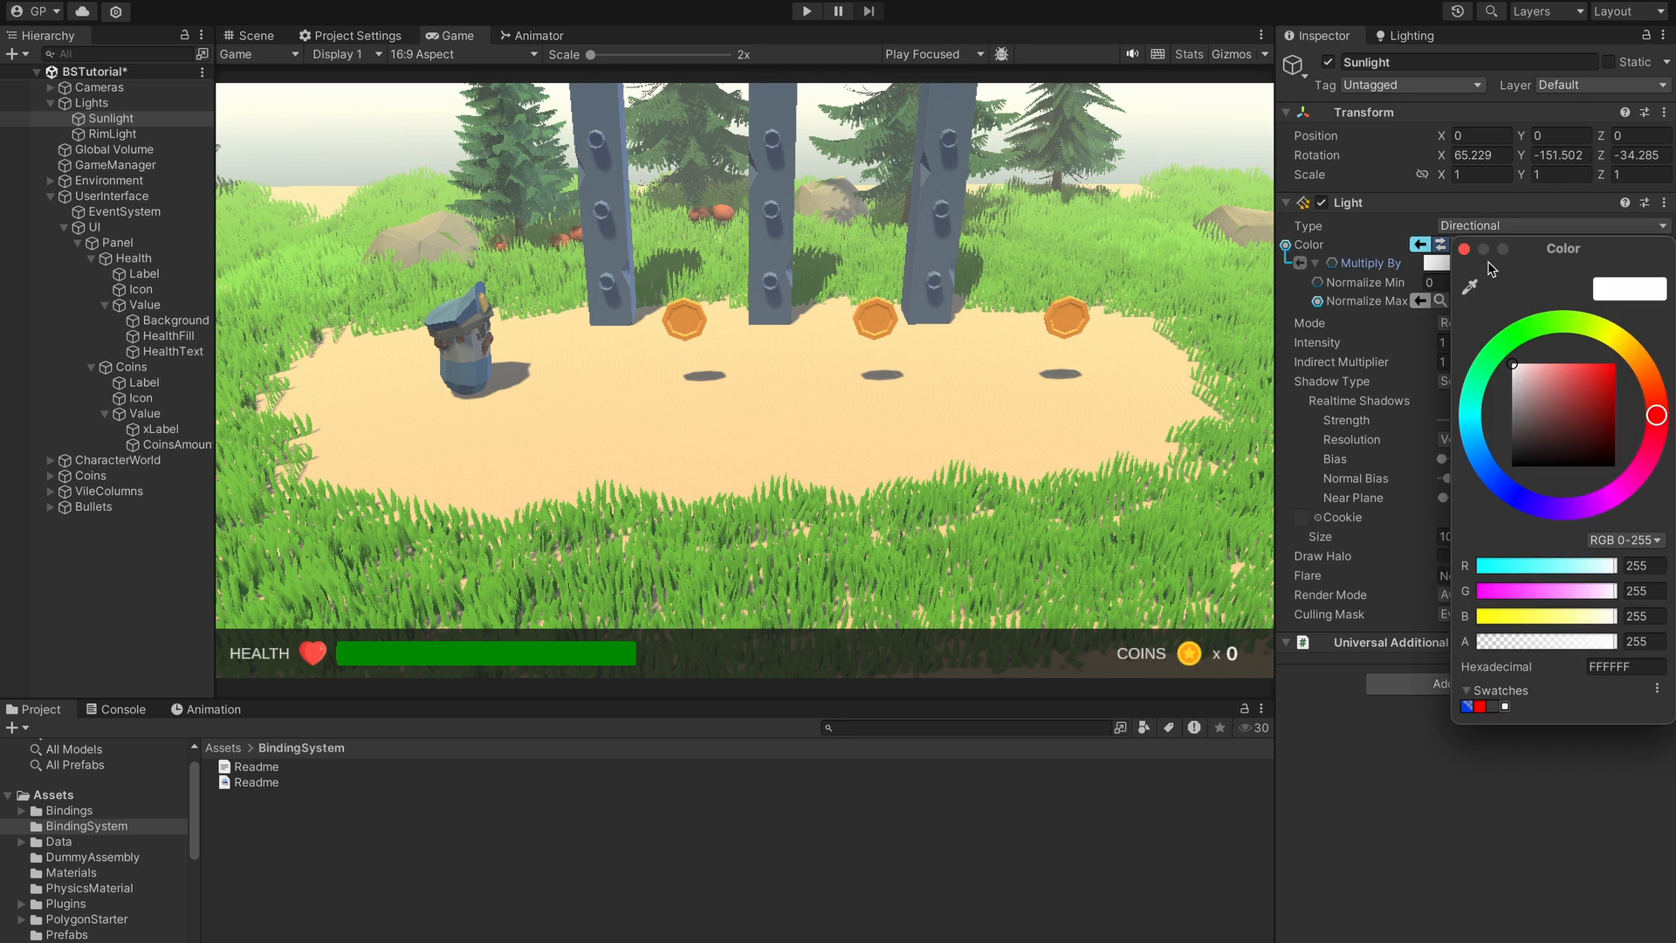
{"action": "left_click", "coordinate": [1622, 341]}
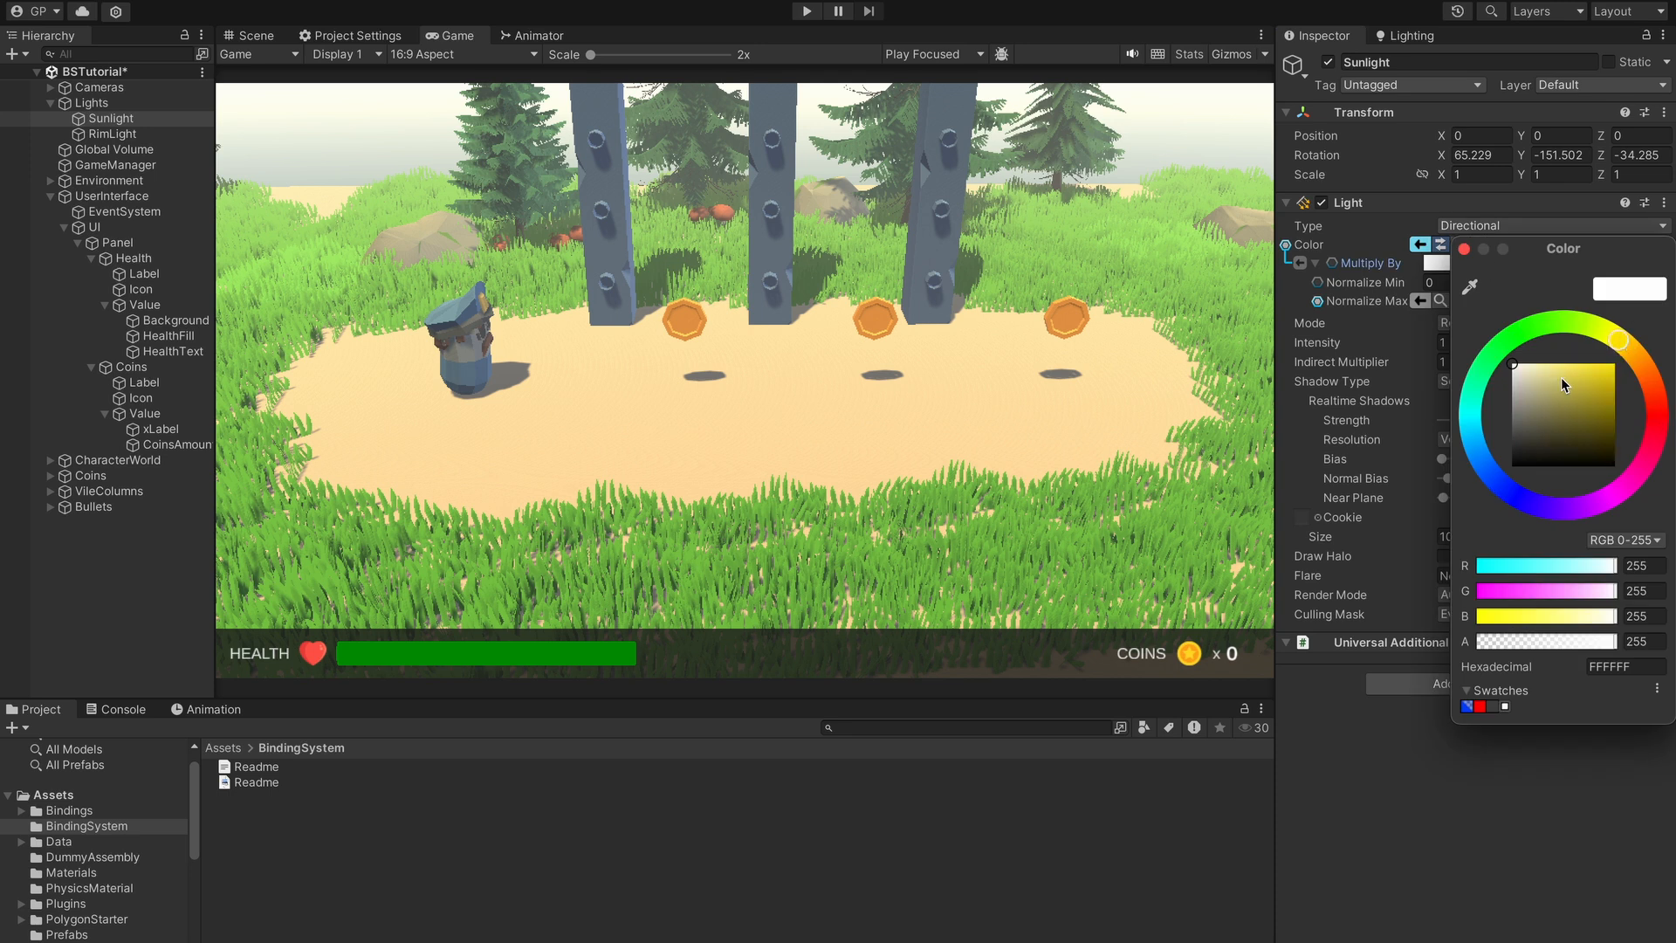
{"action": "left_click", "coordinate": [1656, 418]}
{"action": "left_click", "coordinate": [1615, 363]}
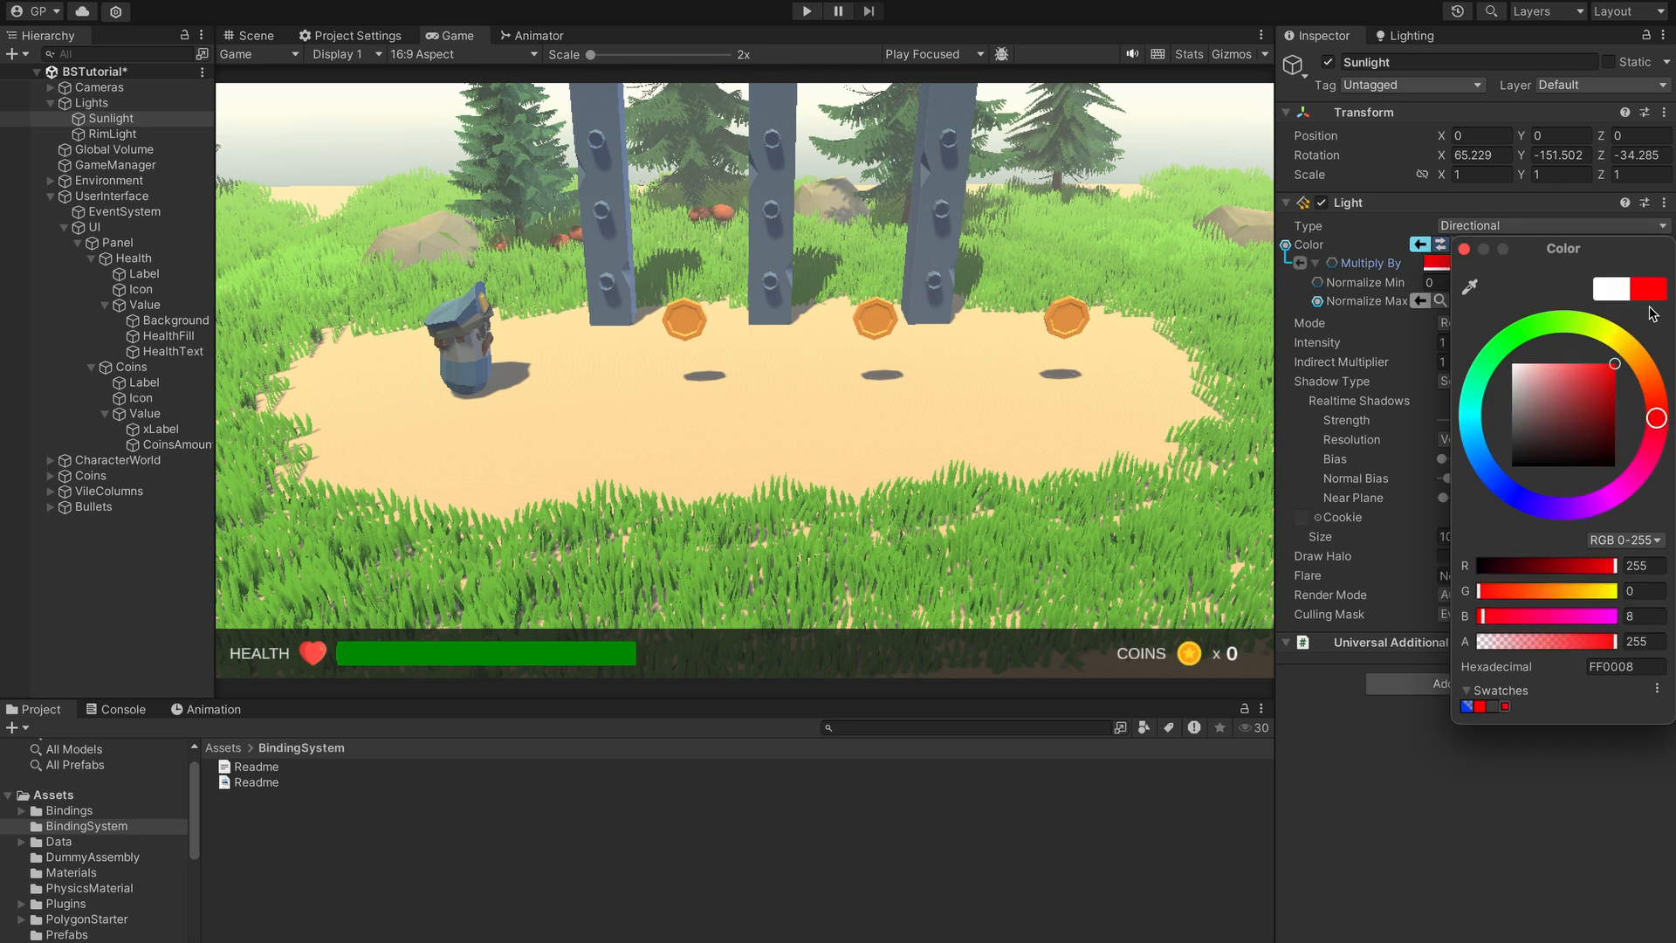
{"action": "left_click", "coordinate": [1464, 249]}
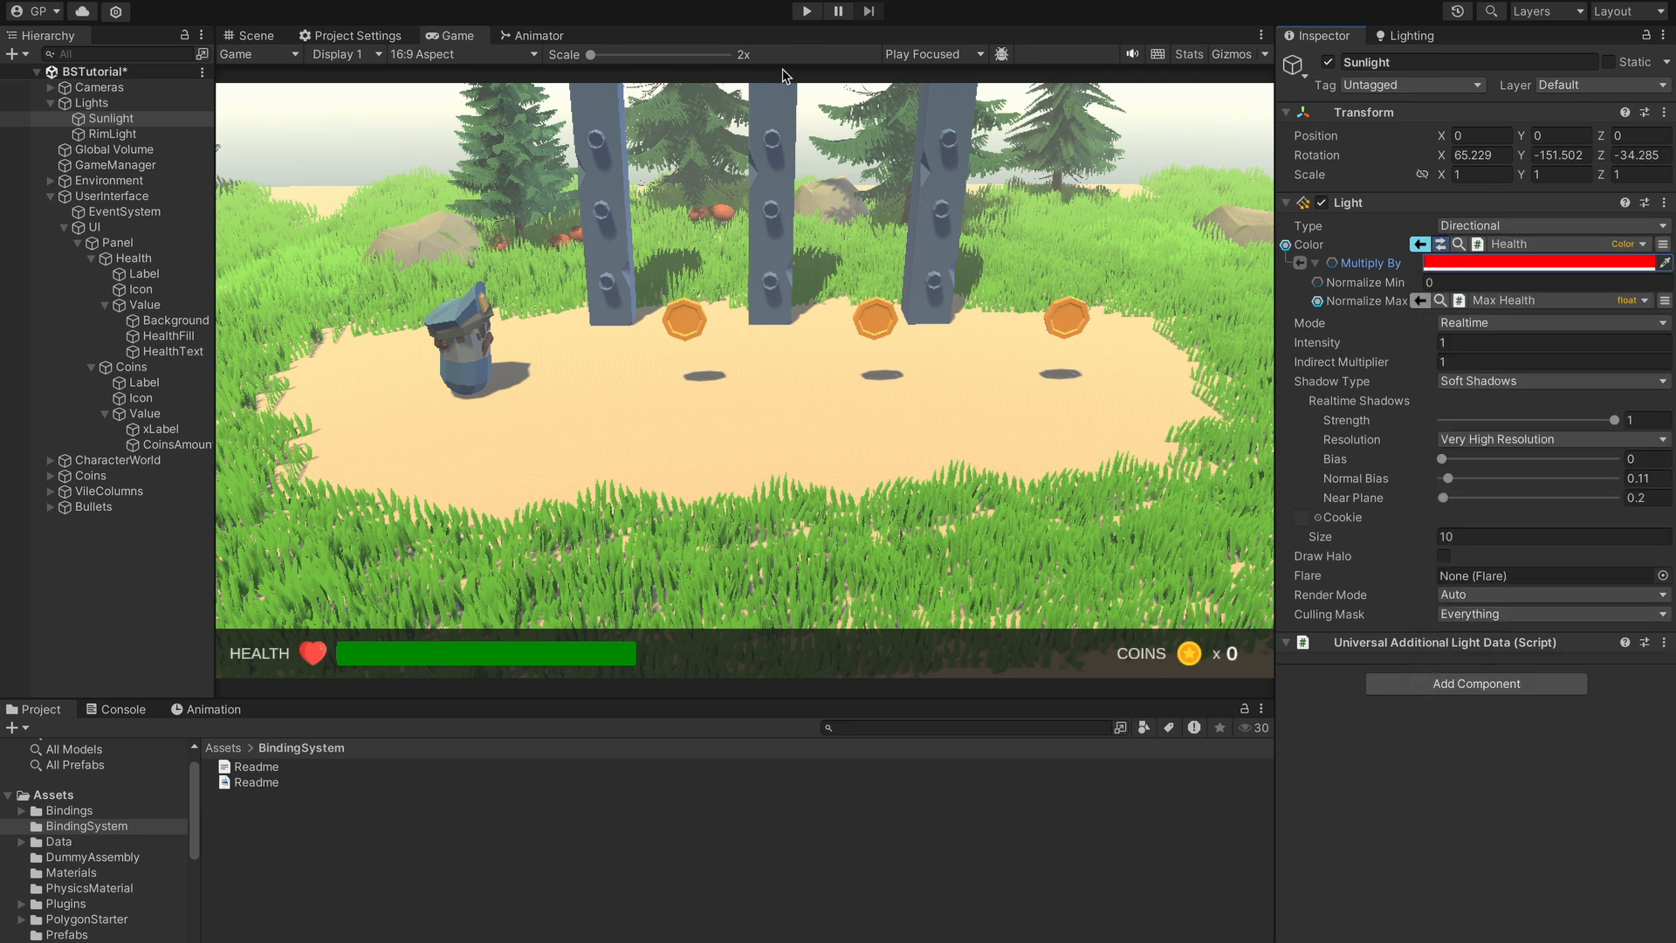
{"action": "left_click", "coordinate": [807, 11]}
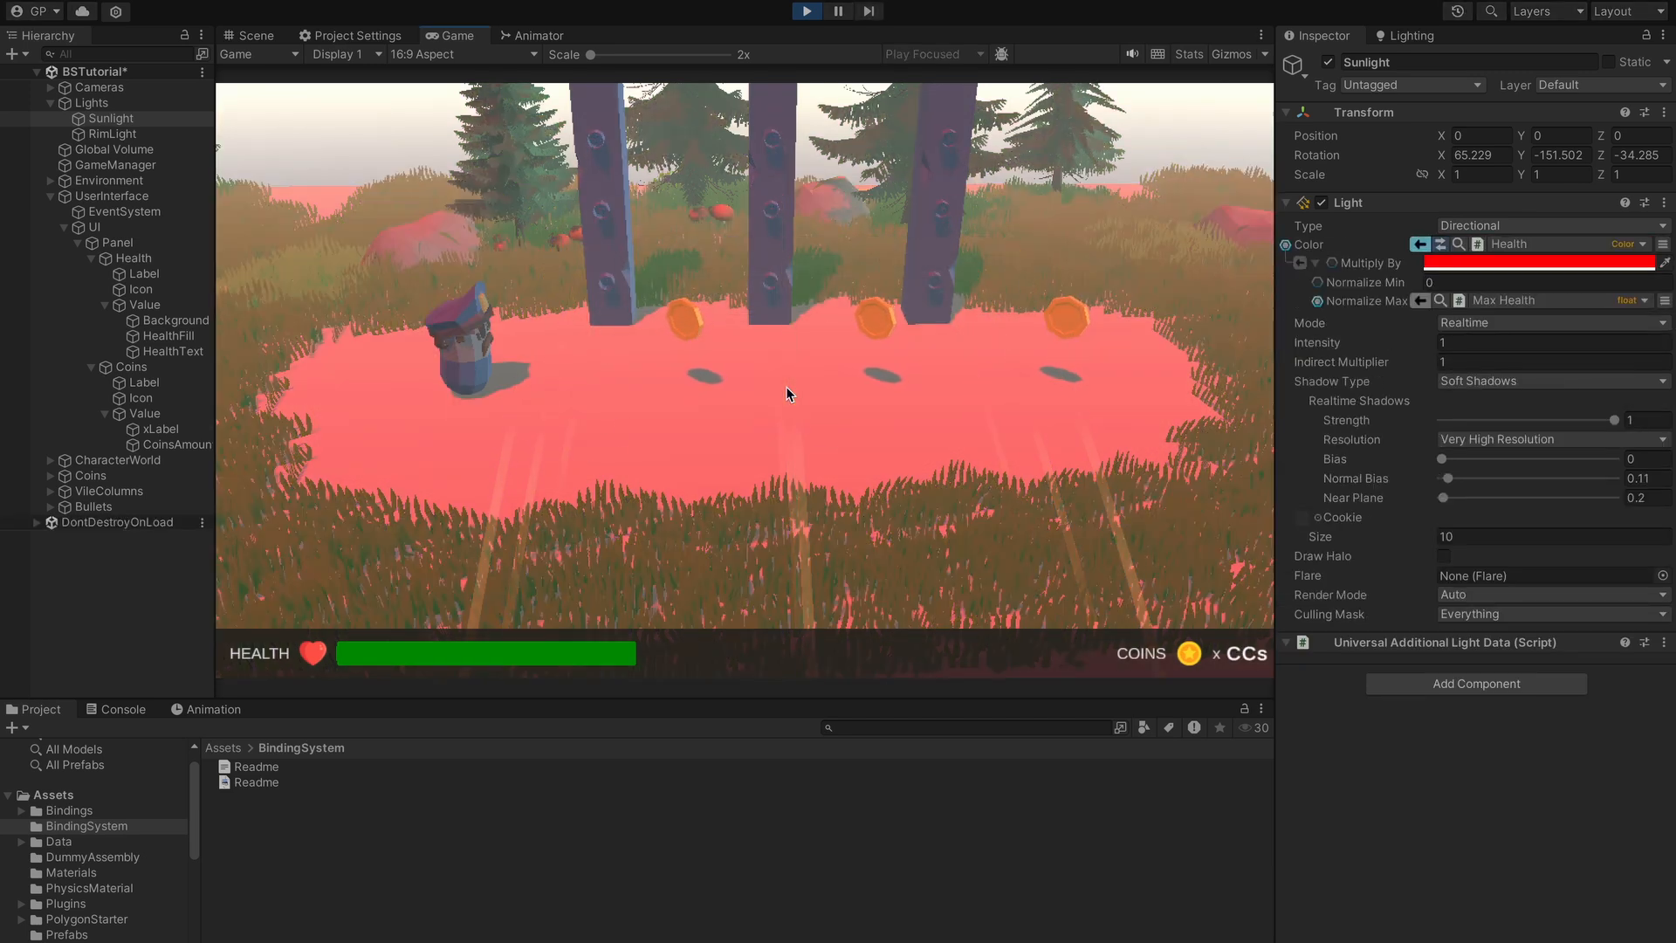
{"action": "left_click", "coordinate": [791, 365]}
{"action": "key", "text": "d"}
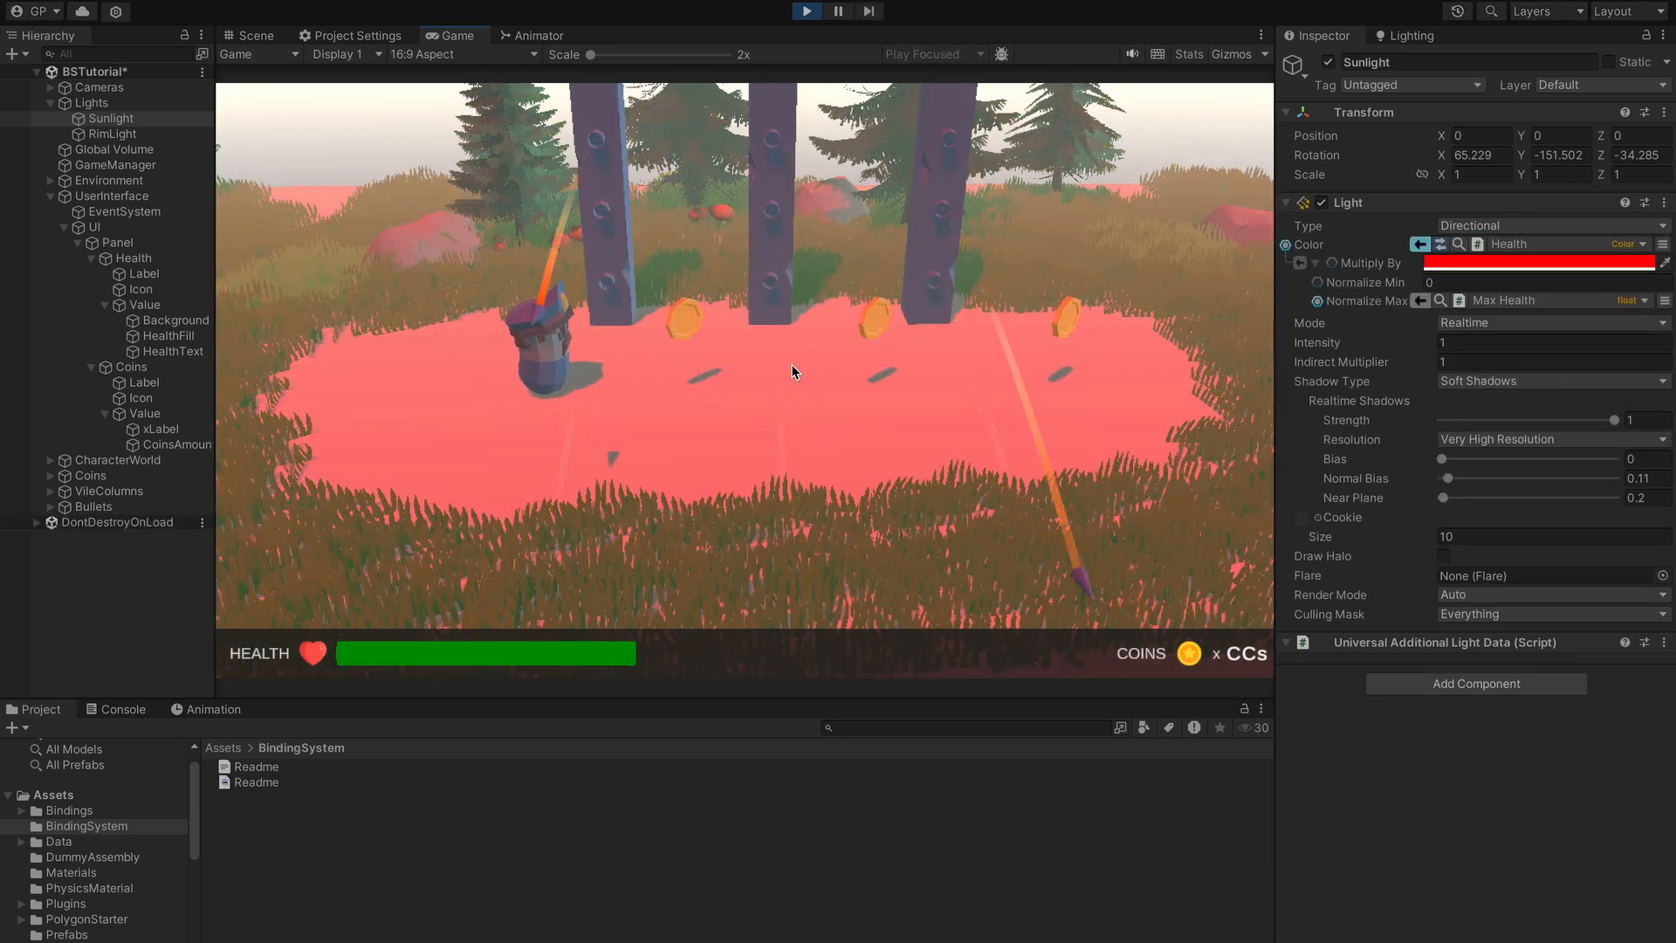
{"action": "key", "text": "d"}
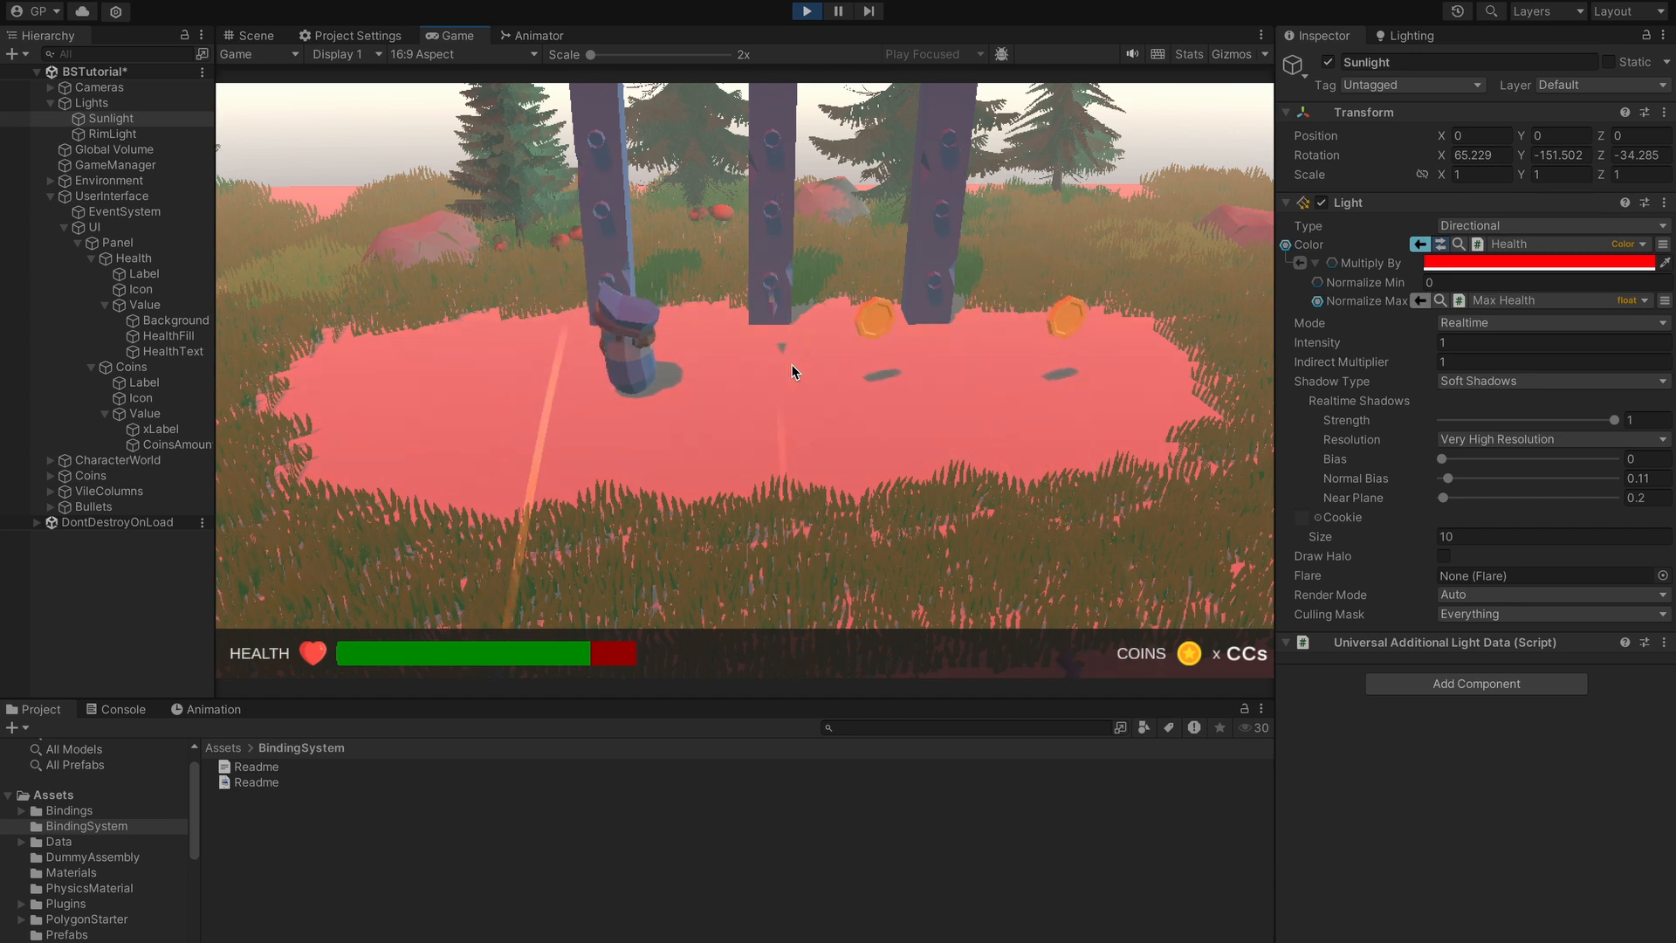
{"action": "key", "text": "a"}
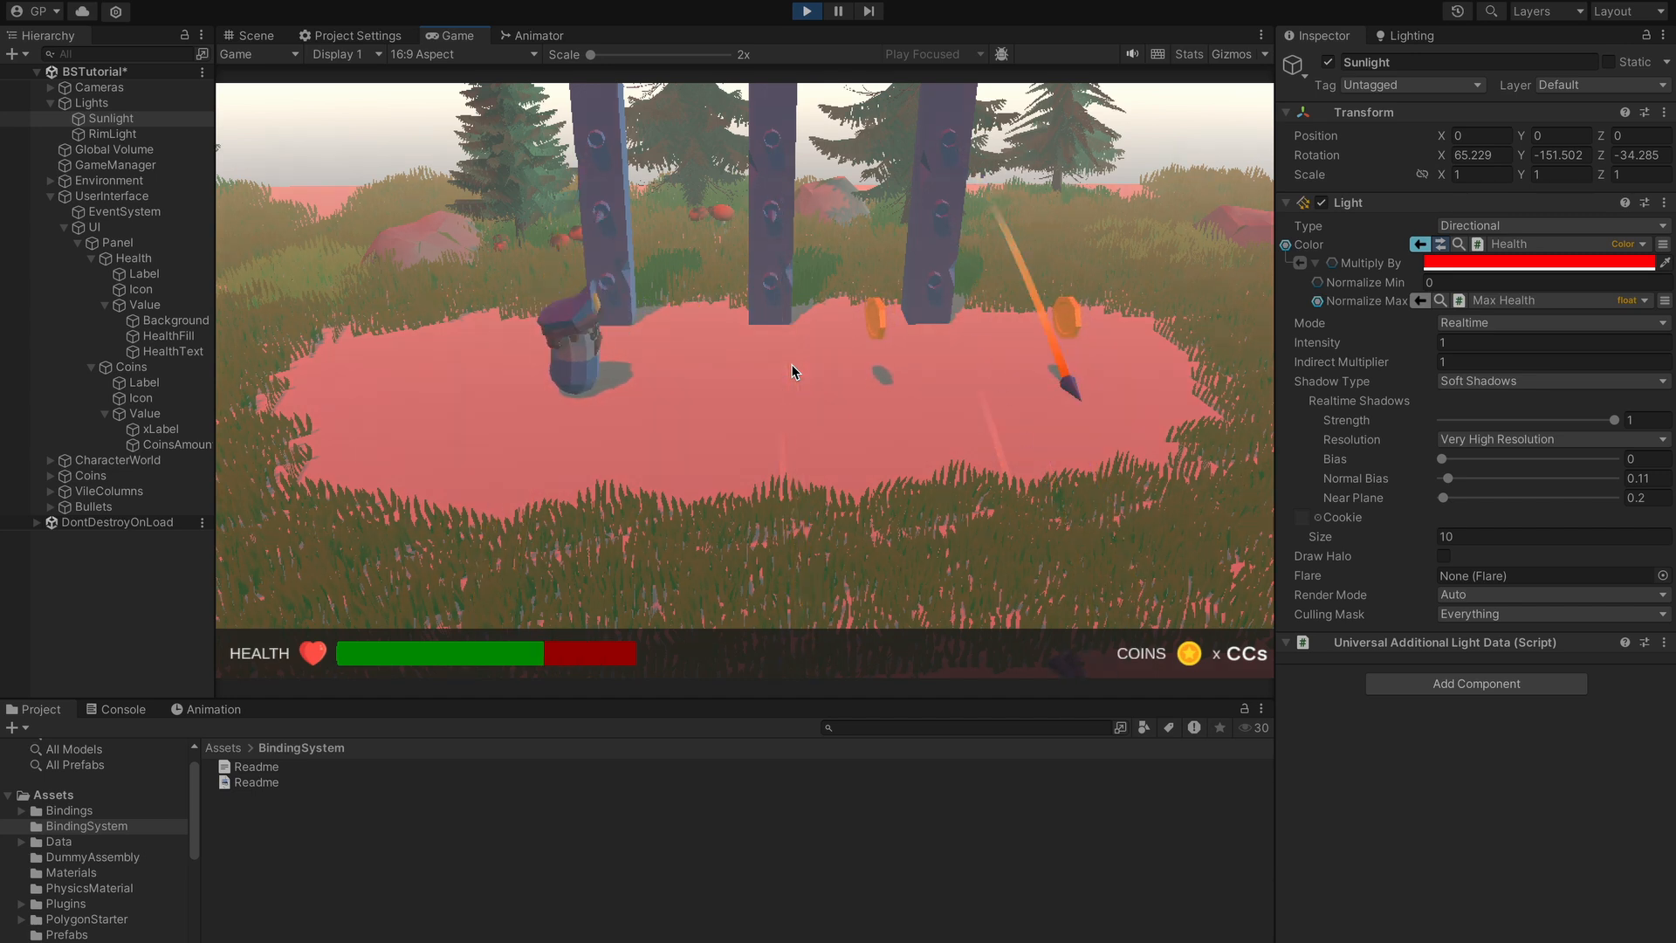
{"action": "key", "text": "a"}
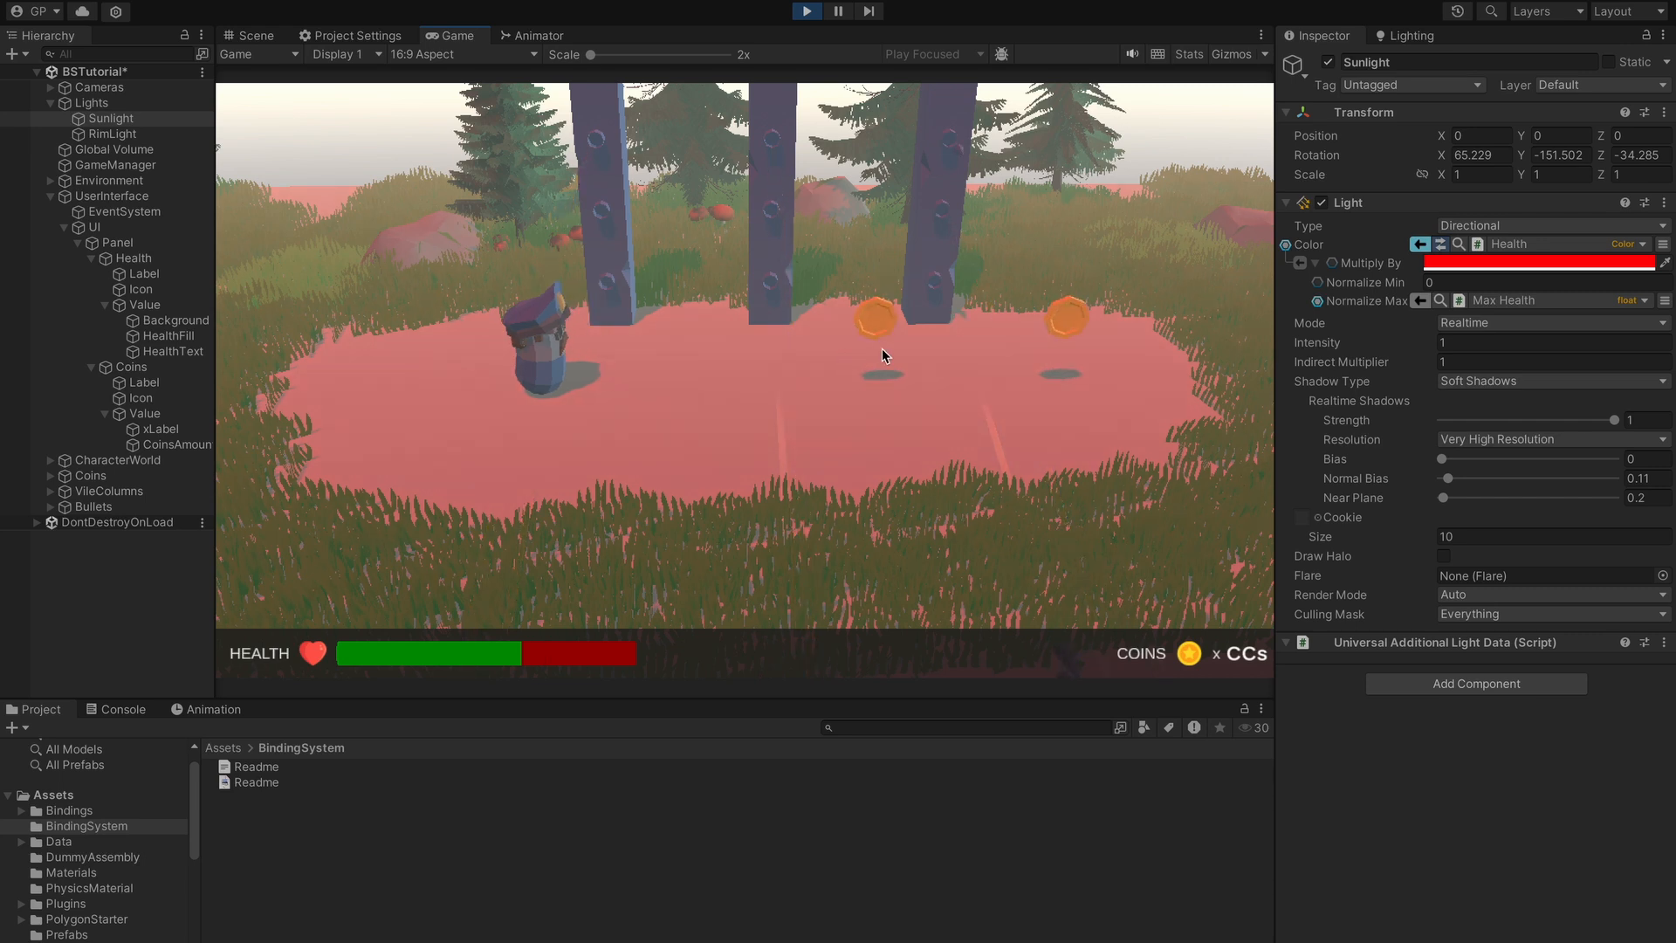
{"action": "key", "text": "d"}
{"action": "key", "text": "d"}
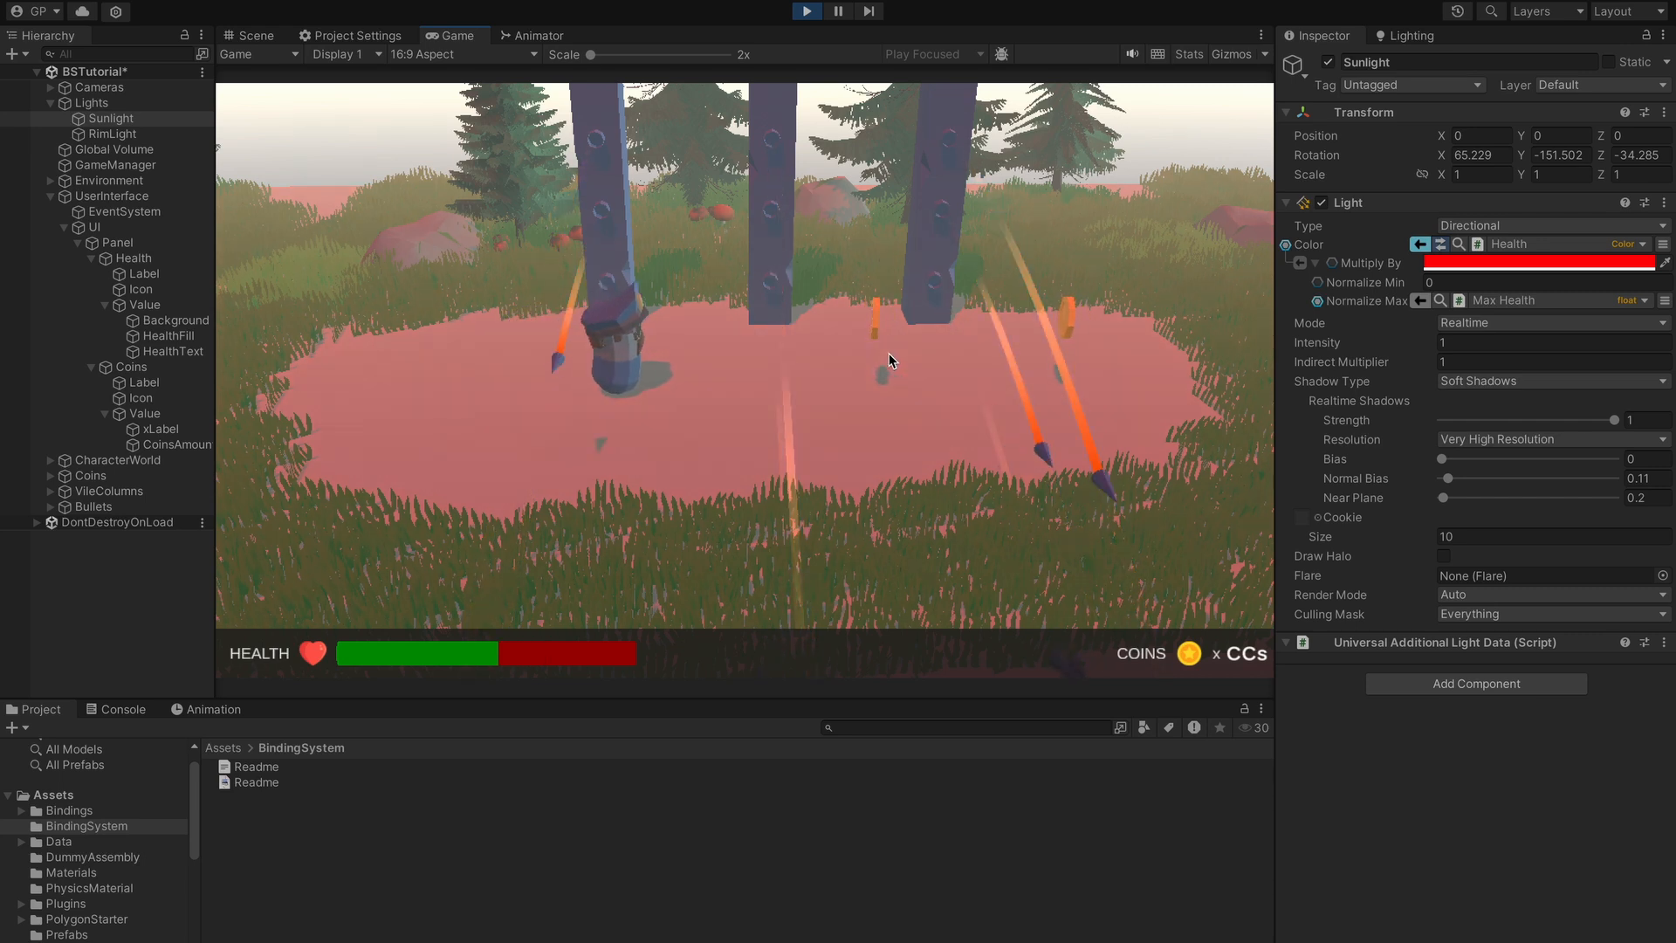
{"action": "key", "text": "a"}
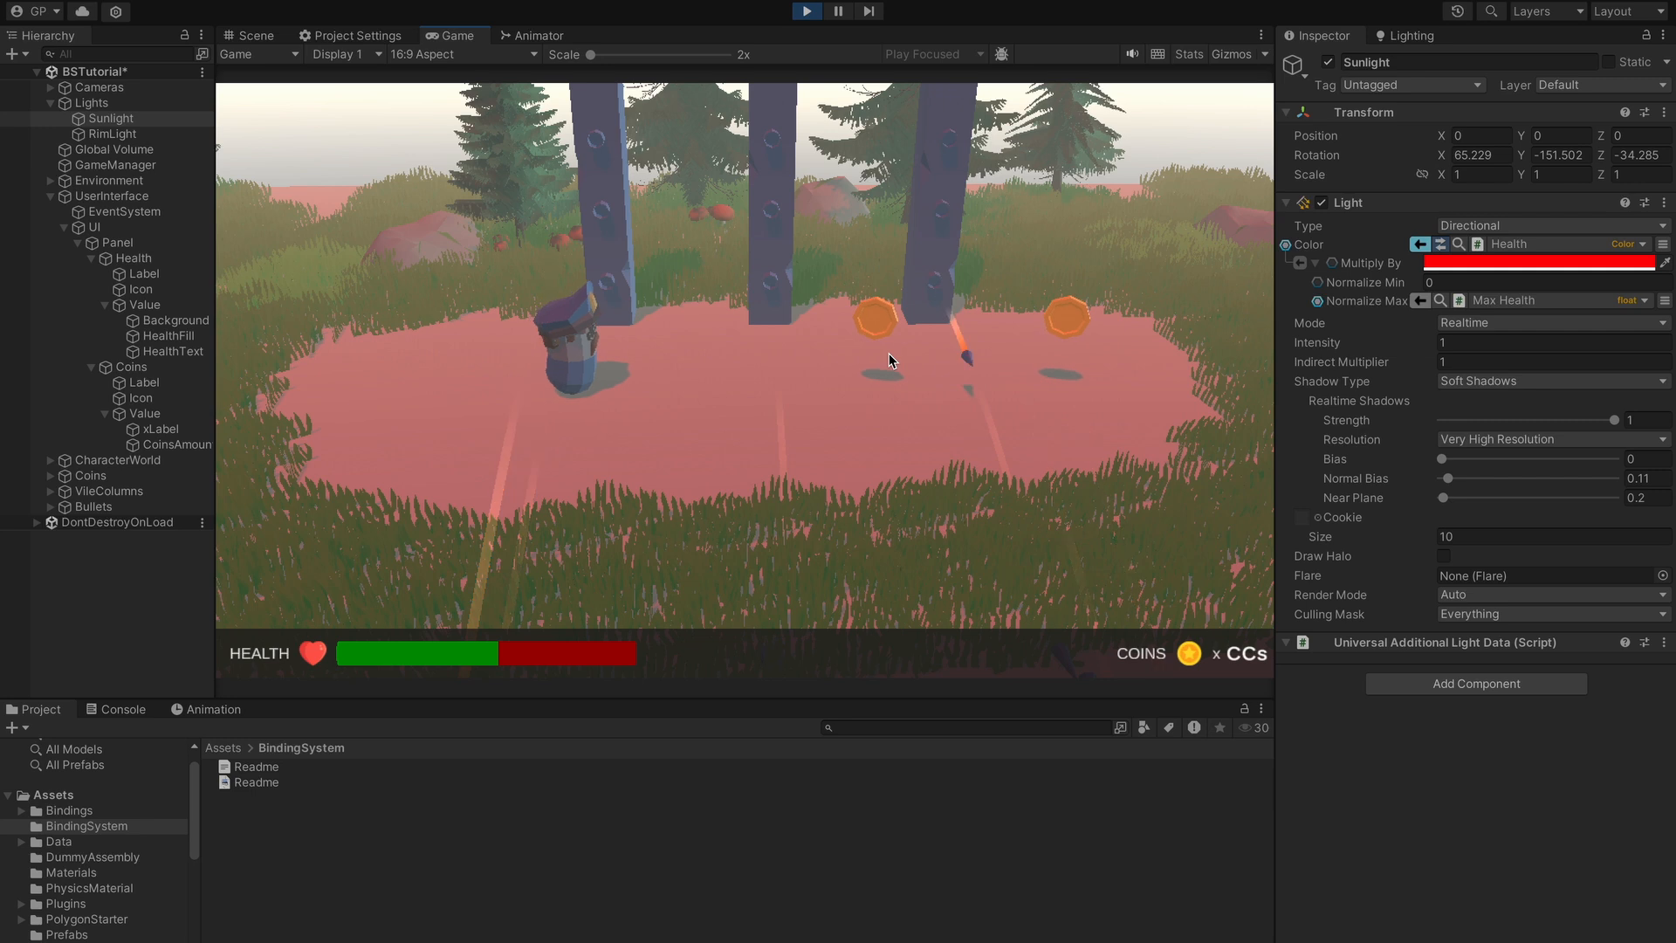
{"action": "key", "text": "a"}
{"action": "key", "text": "d"}
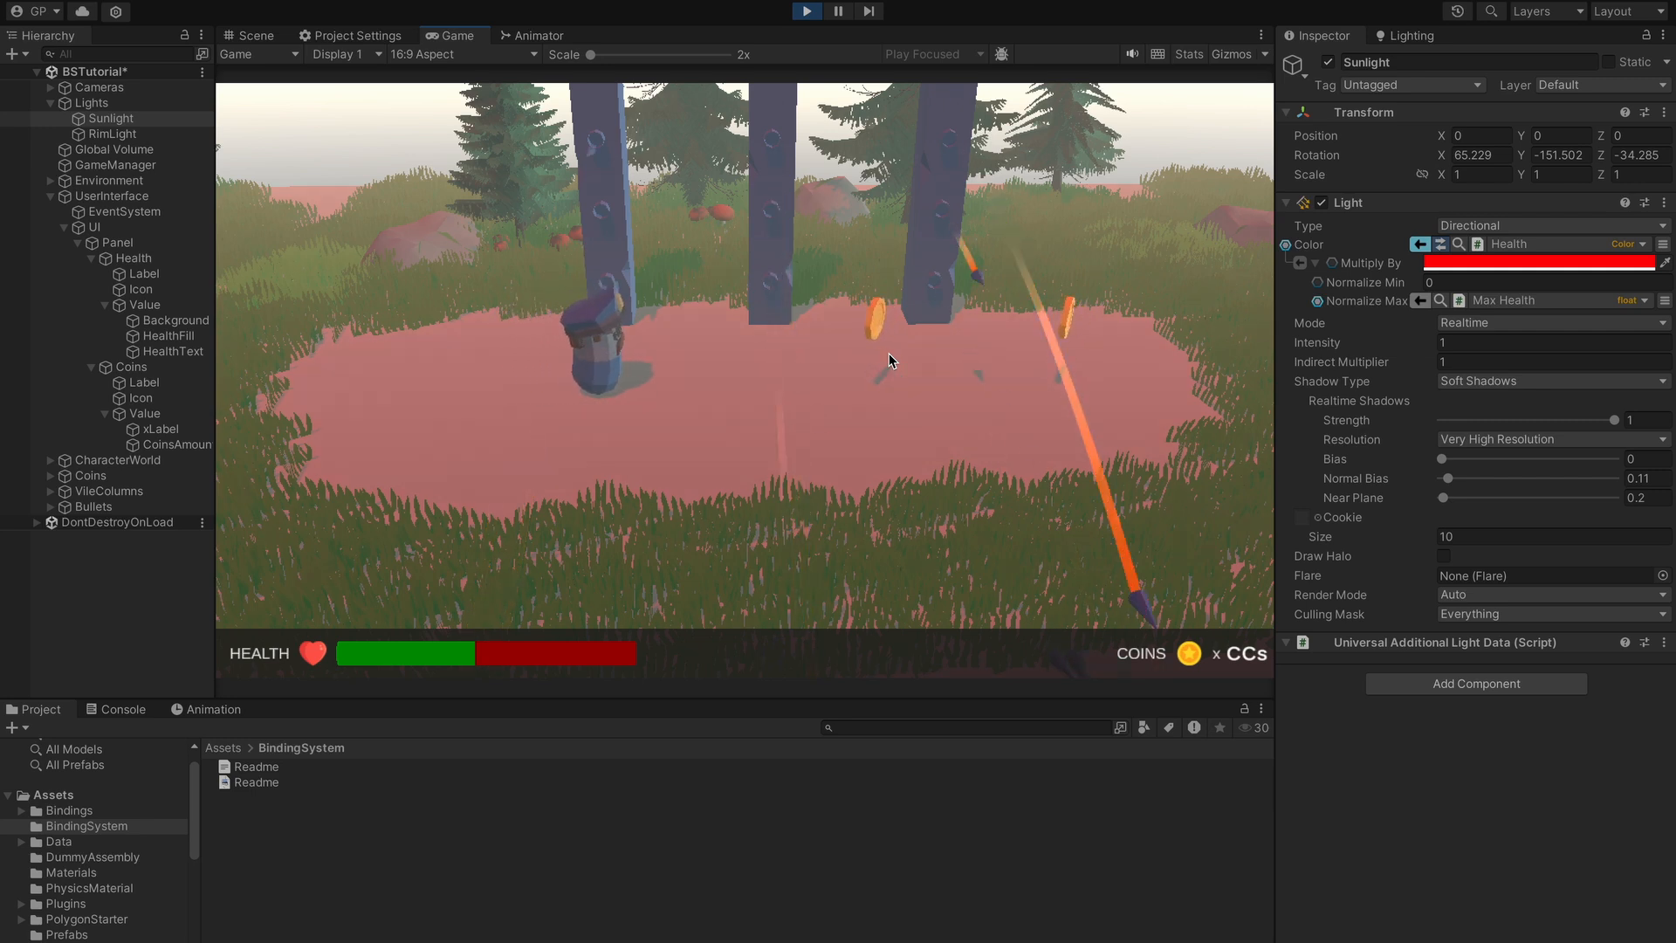
{"action": "key", "text": "a"}
{"action": "key", "text": "d"}
{"action": "key", "text": "a"}
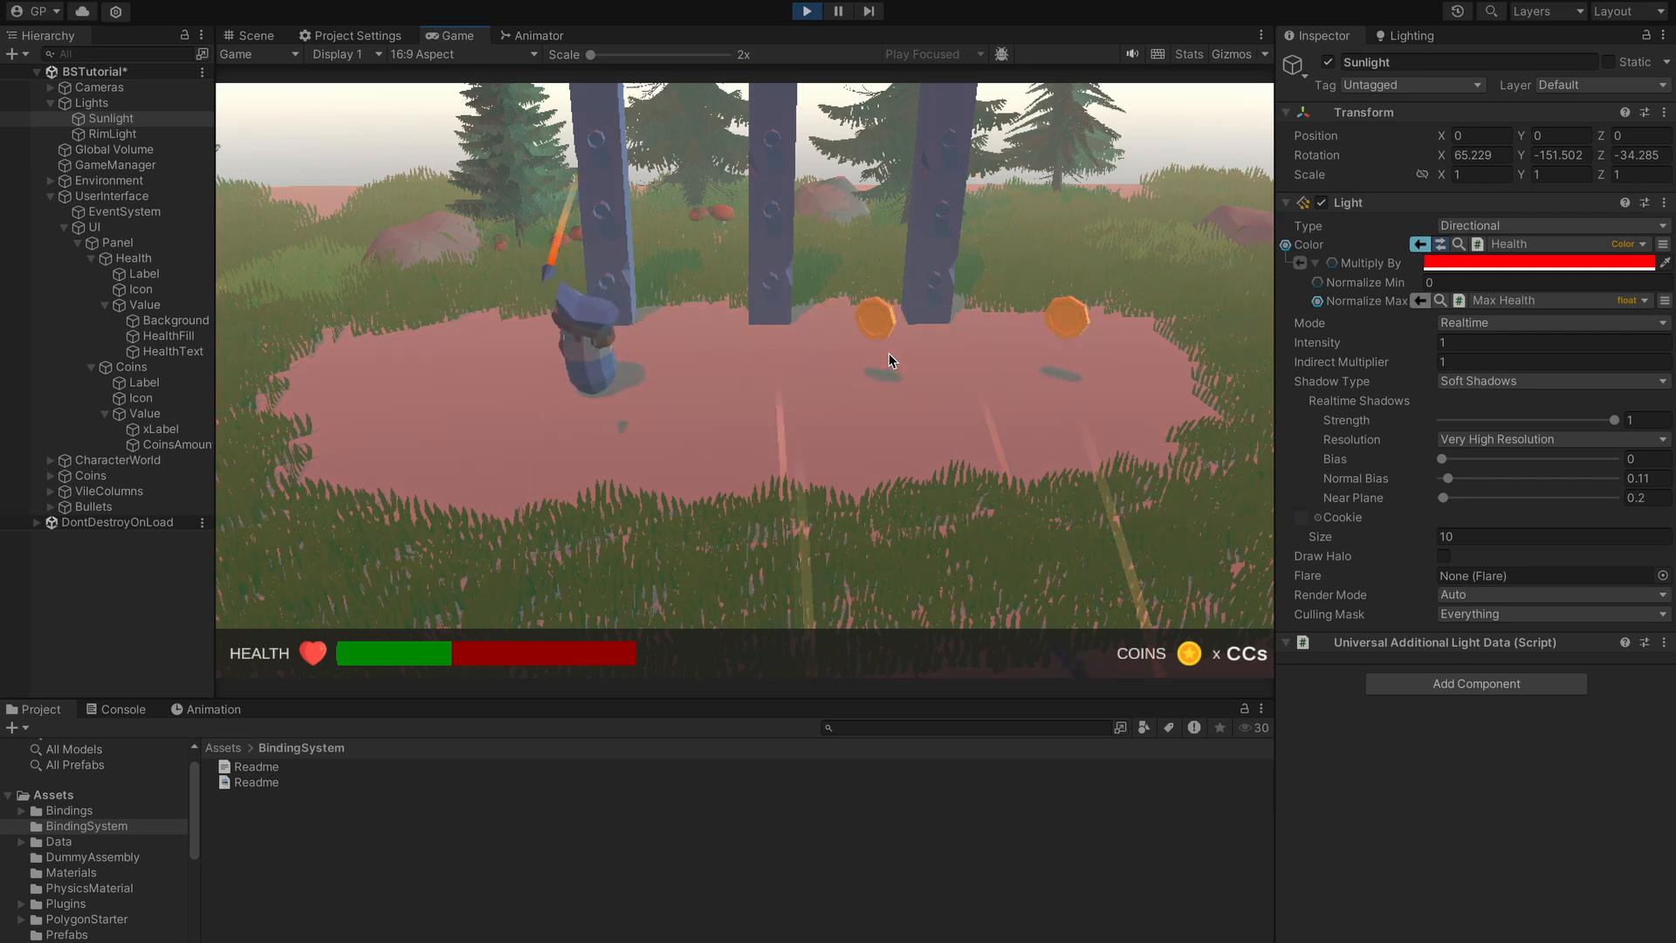
{"action": "key", "text": "a"}
{"action": "key", "text": "d"}
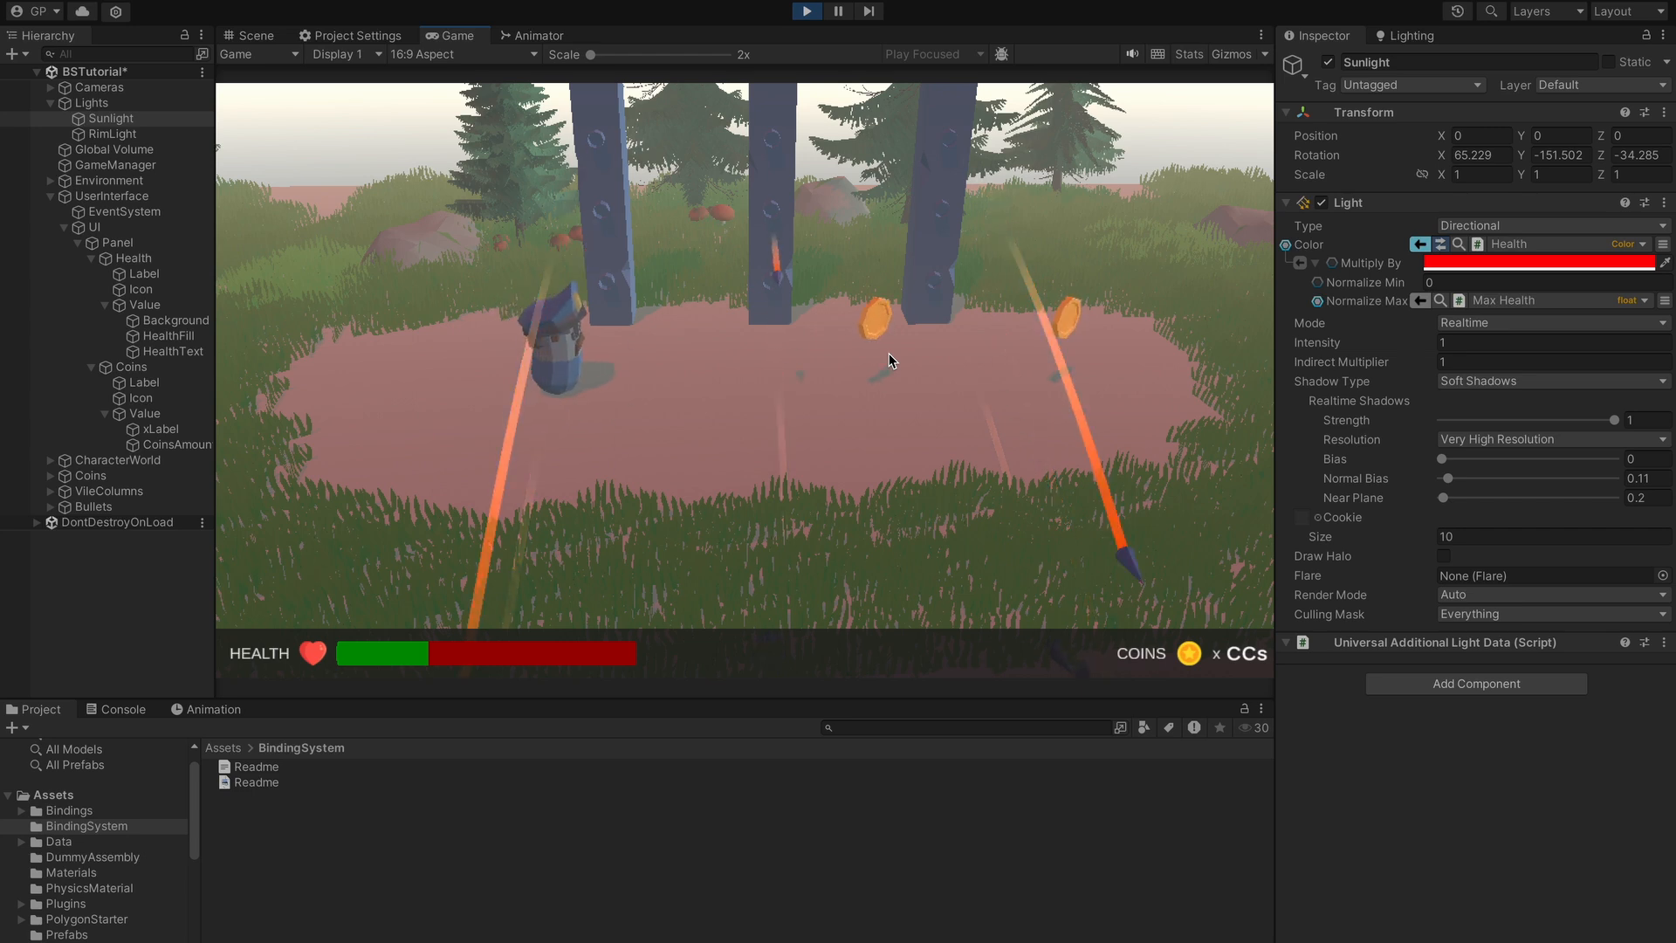
{"action": "key", "text": "d"}
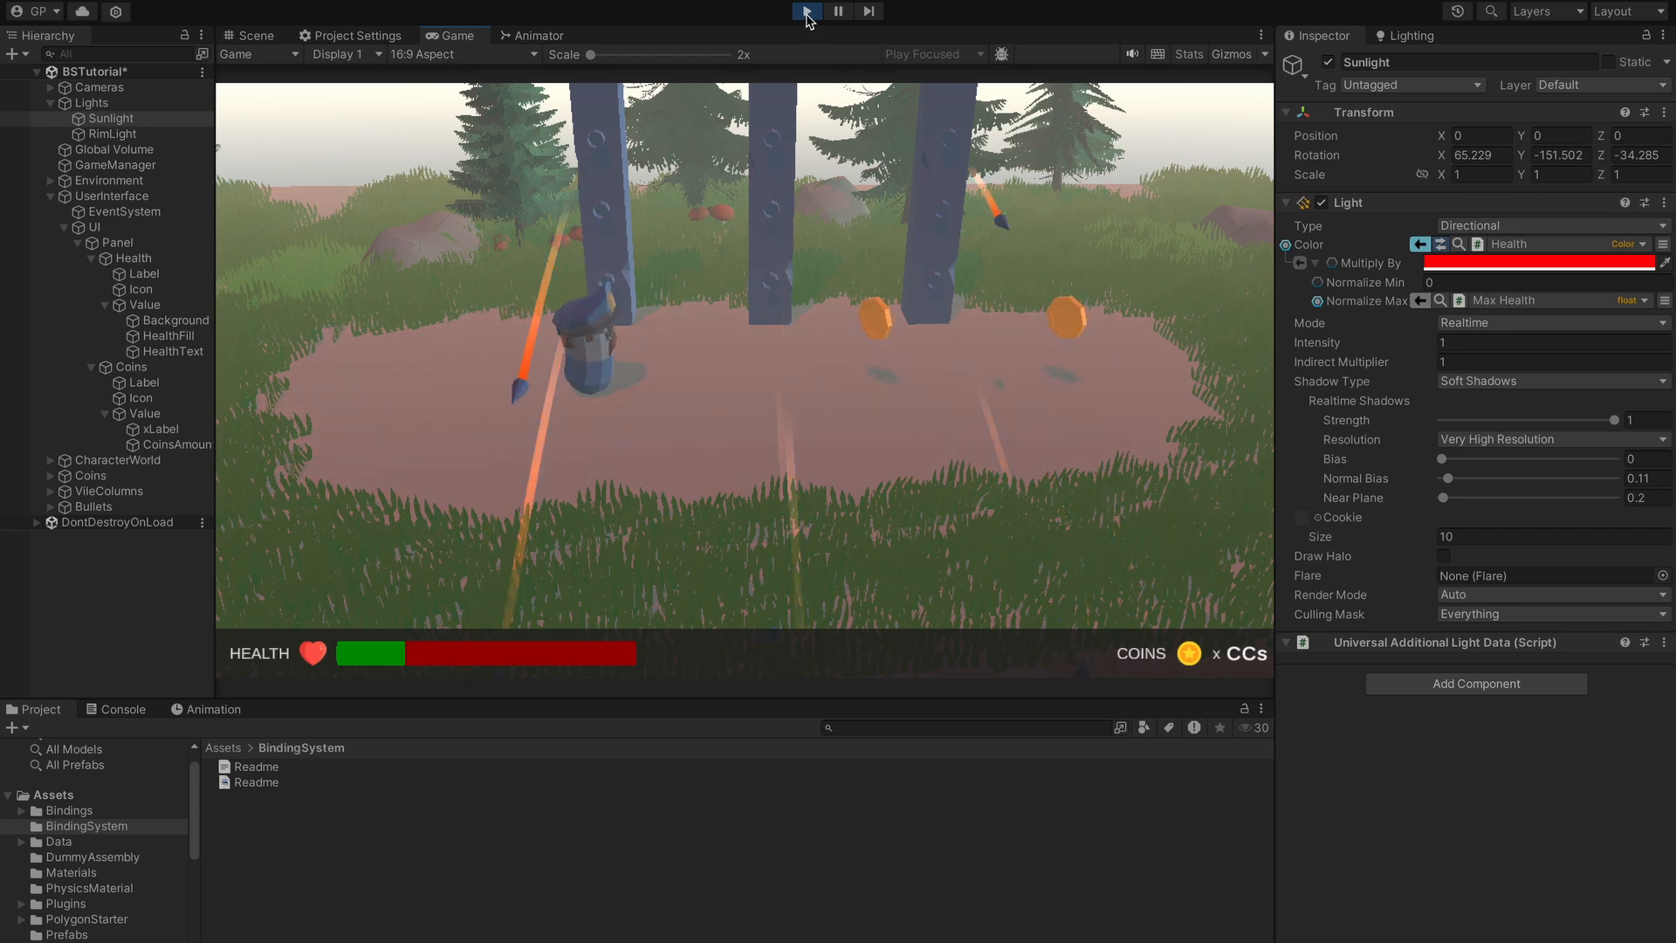
{"action": "left_click", "coordinate": [808, 12]}
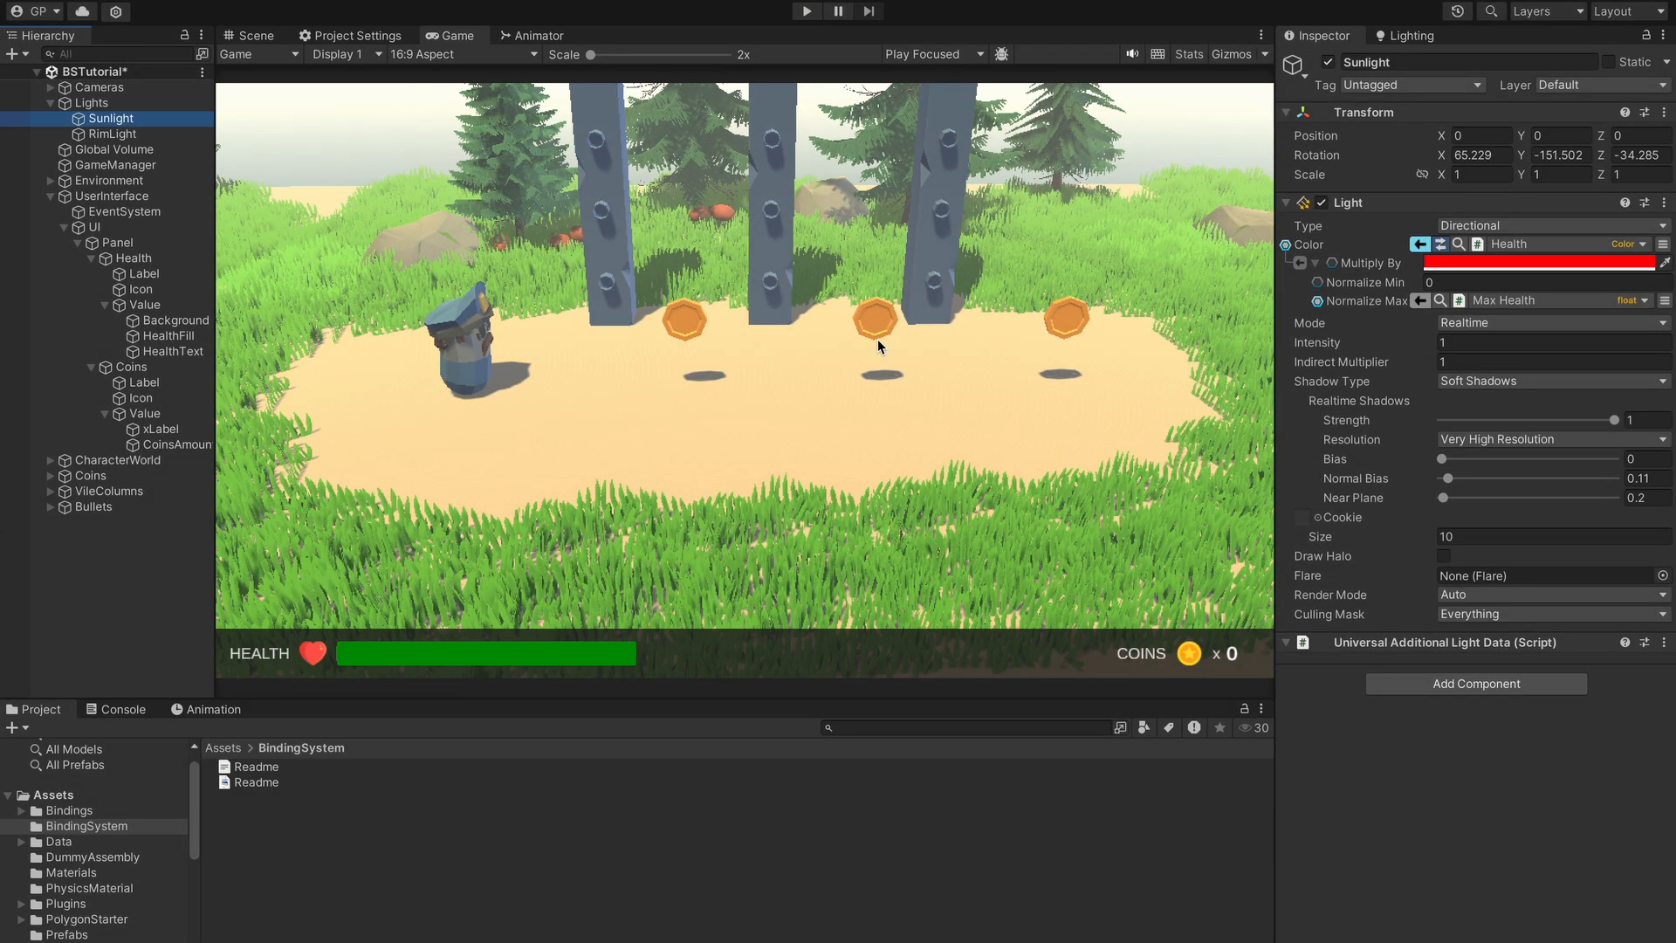